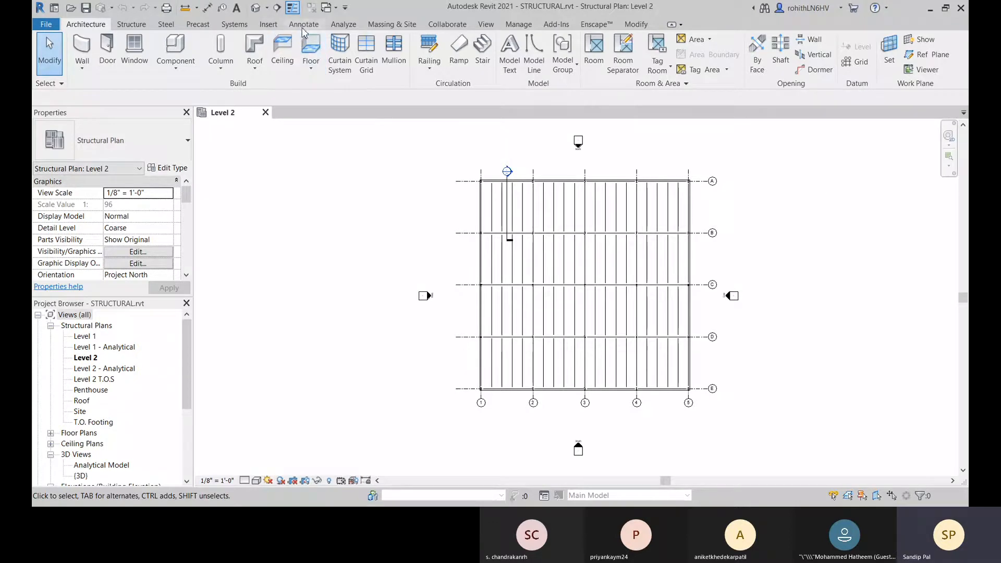
click(352, 27)
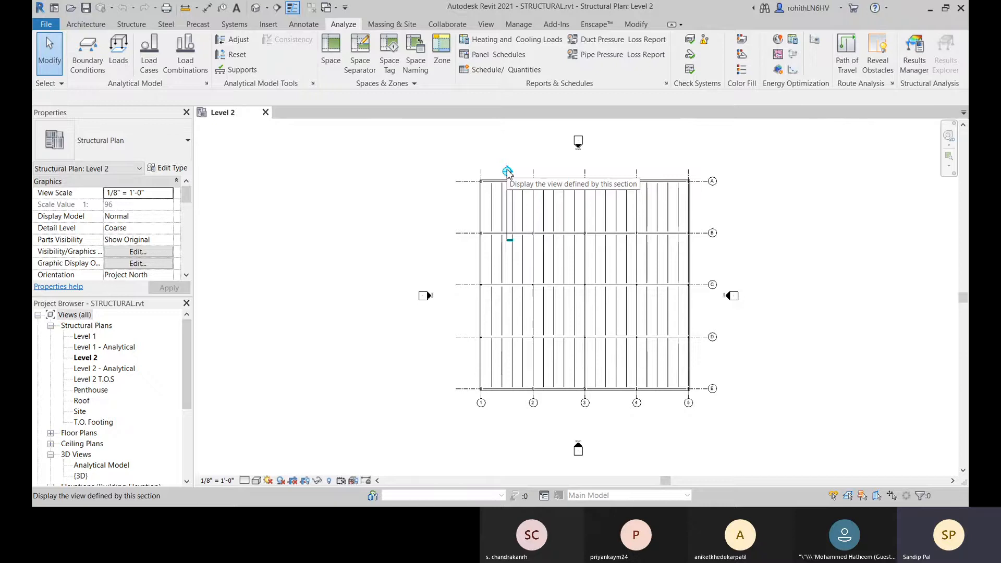
click(86, 24)
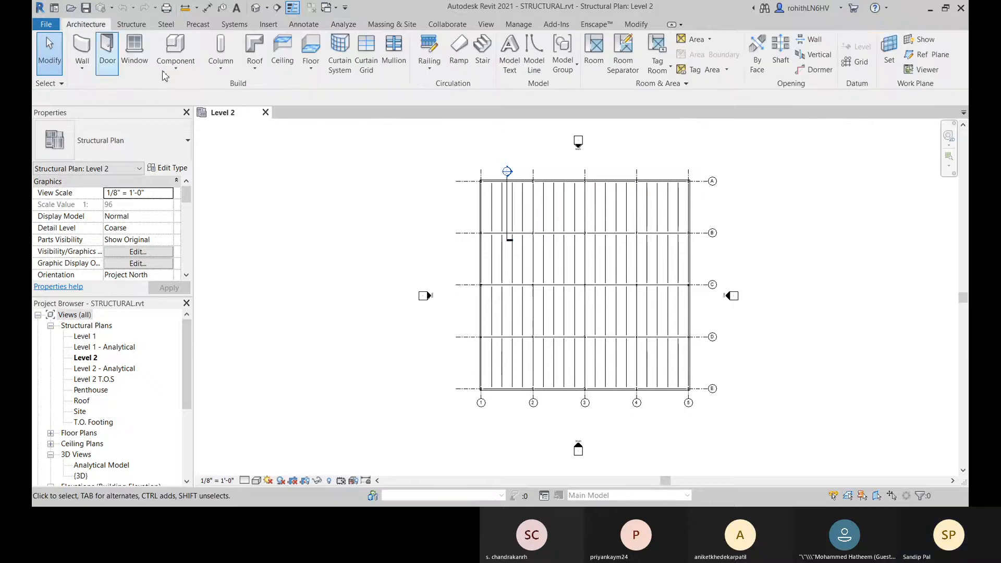
middle_drag(619, 311, 613, 299)
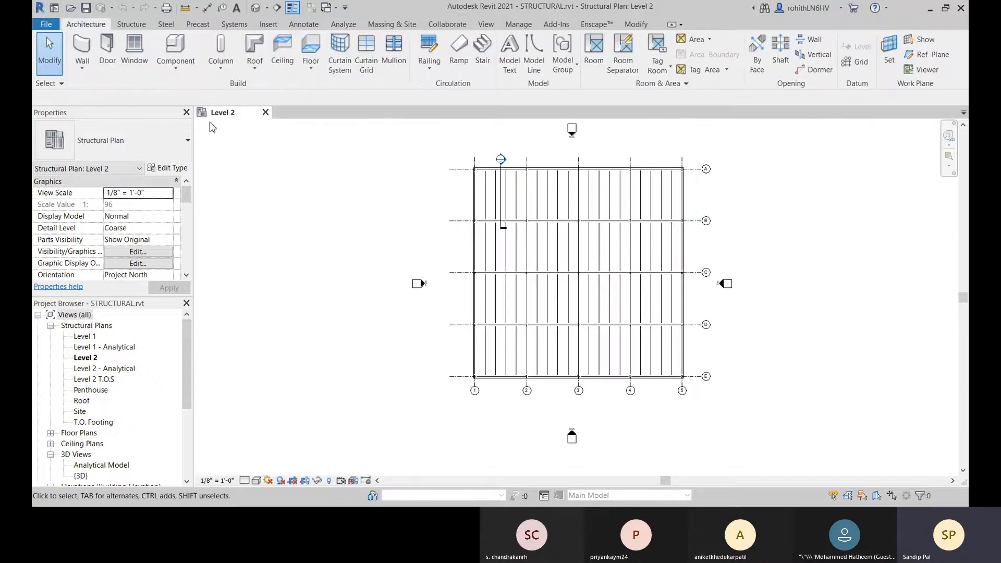
Step: Open the default 3D view of the structural building model
click(255, 7)
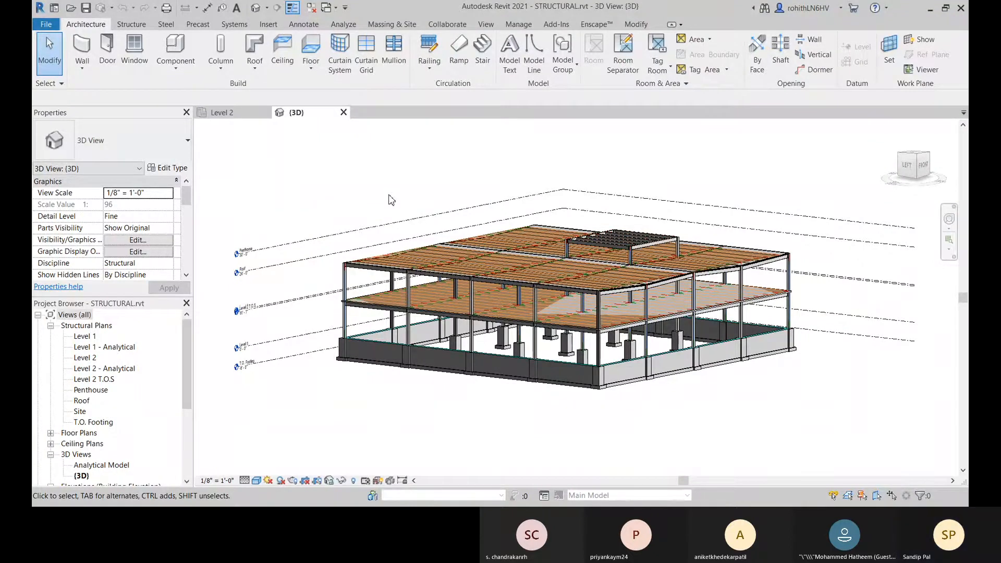
click(123, 26)
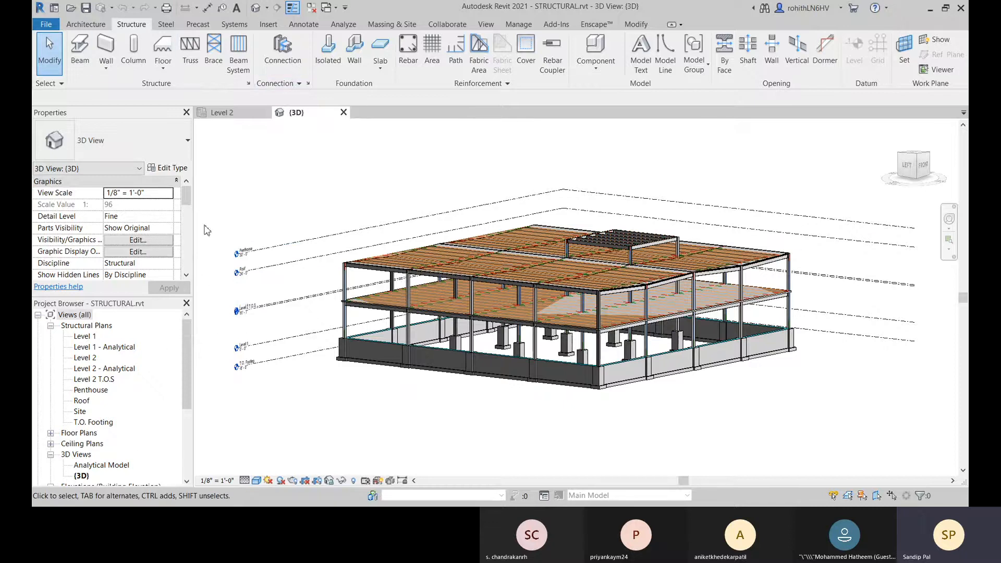
middle_drag(325, 388, 285, 410)
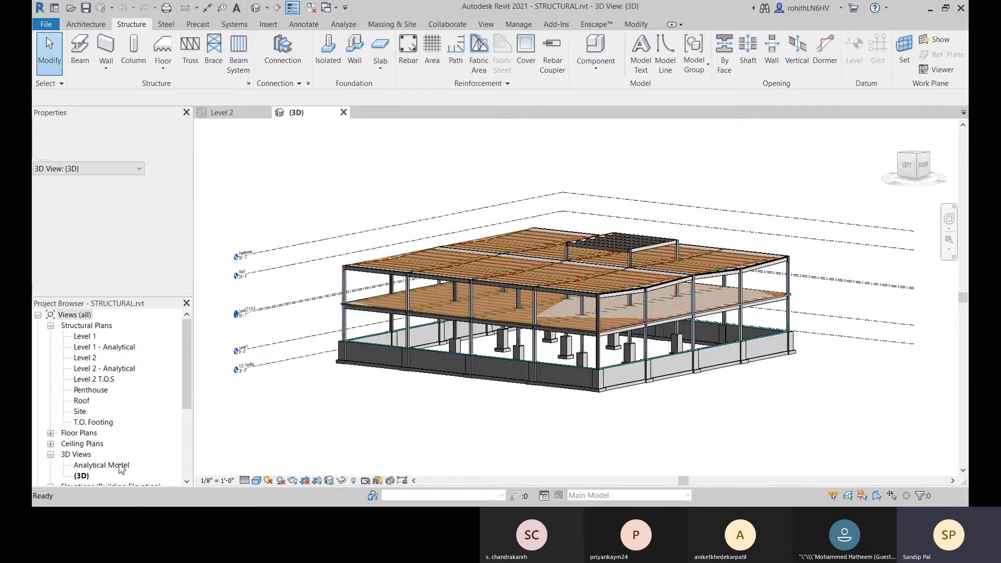
Step: Open the Analytical Model 3D view and examine the analytical floors, walls and columns from a low side angle
double_click(98, 465)
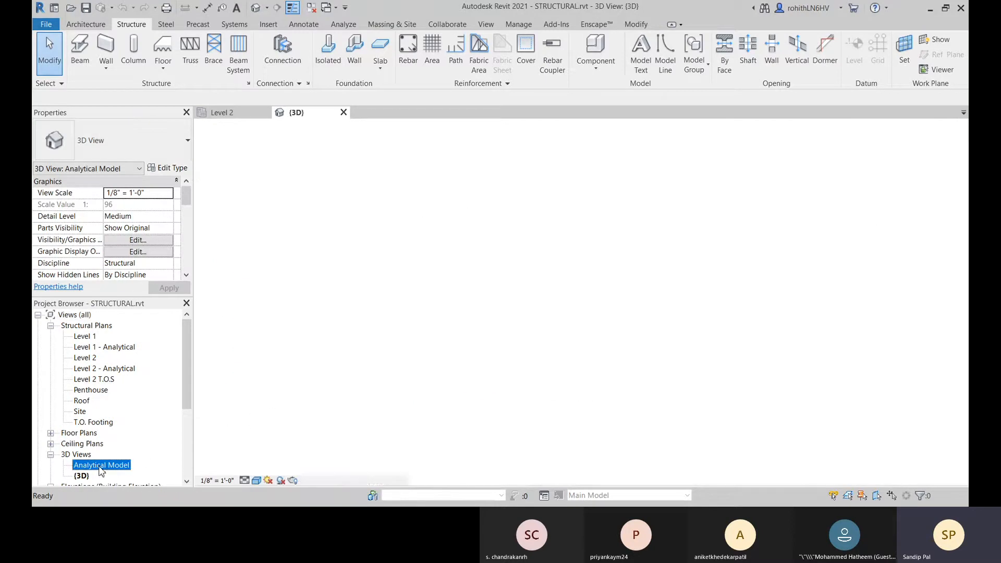
scroll(189, 400, down, 1)
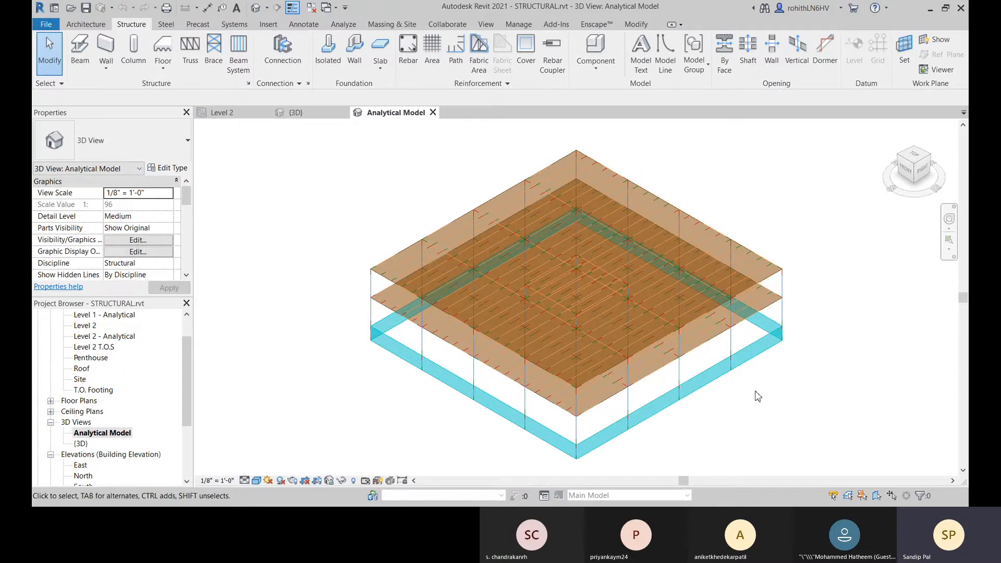
shift+middle_drag(754, 383, 743, 267)
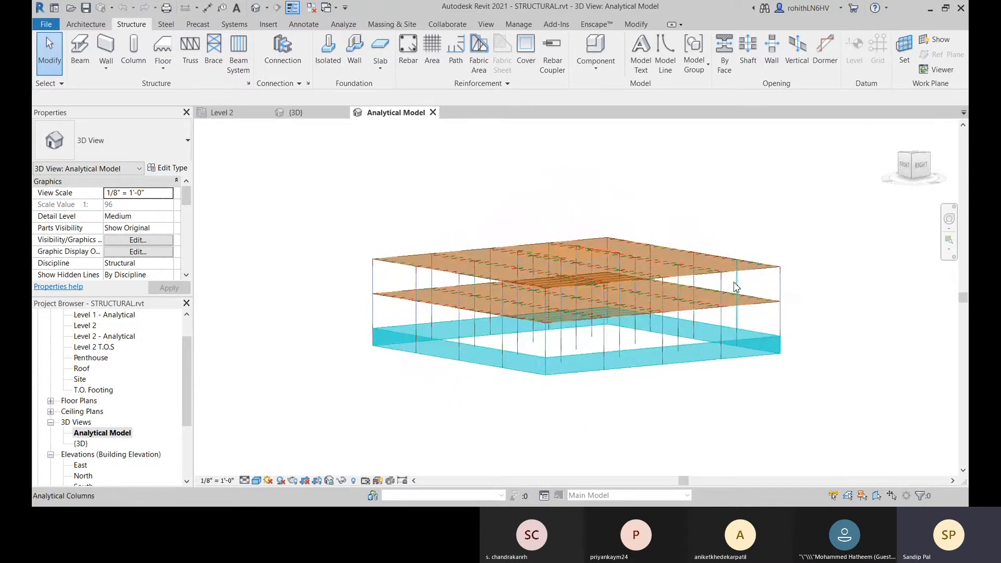
middle_drag(505, 420, 502, 419)
middle_drag(815, 316, 819, 315)
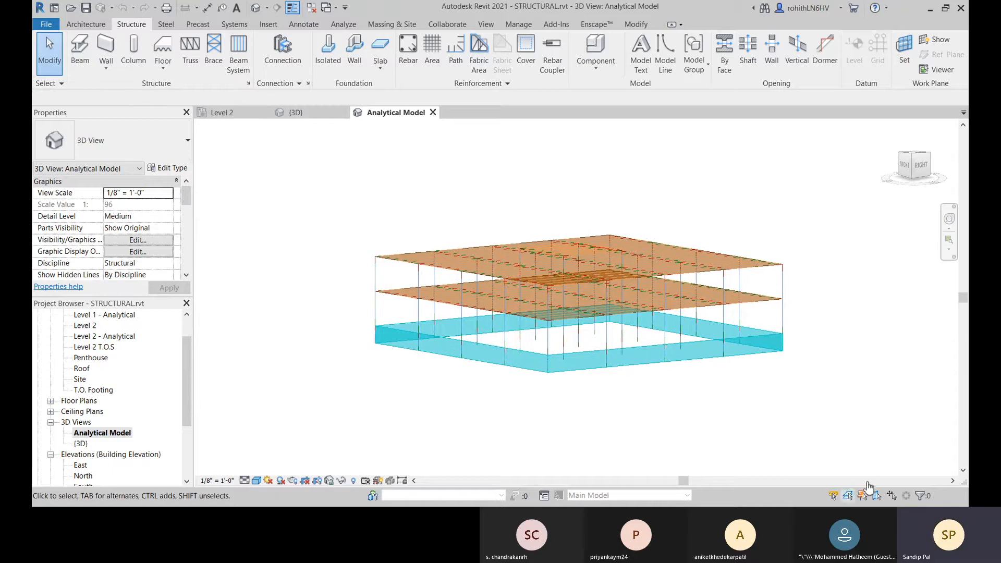
Step: Open the Structural Settings and review the options for brace plan representation and the brace-above symbol
click(850, 496)
click(248, 84)
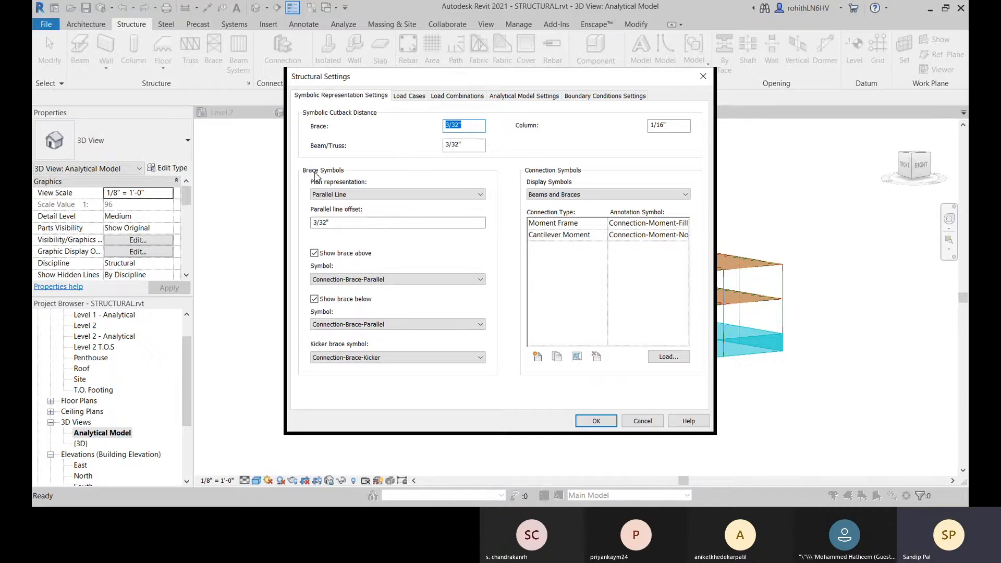
click(352, 196)
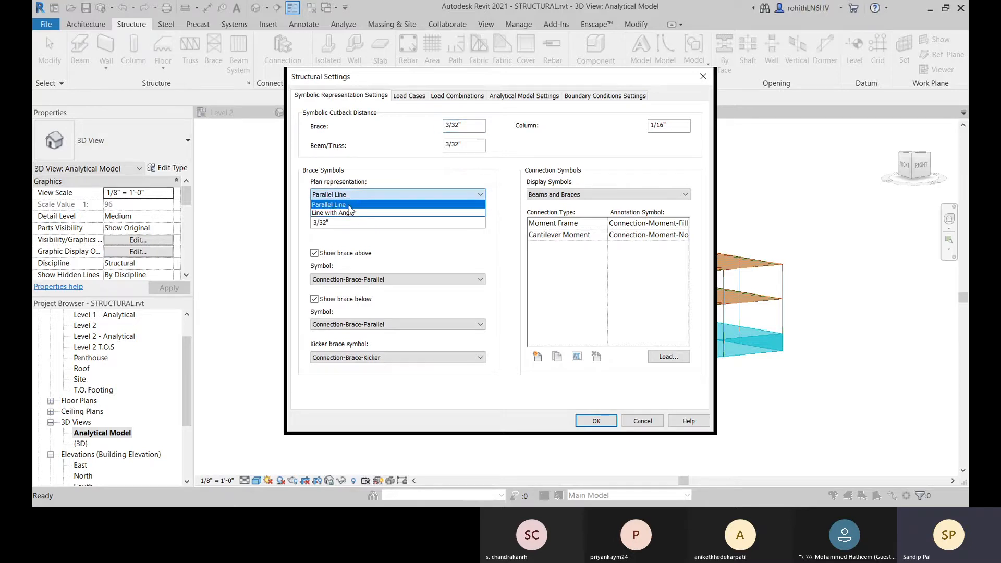
click(323, 194)
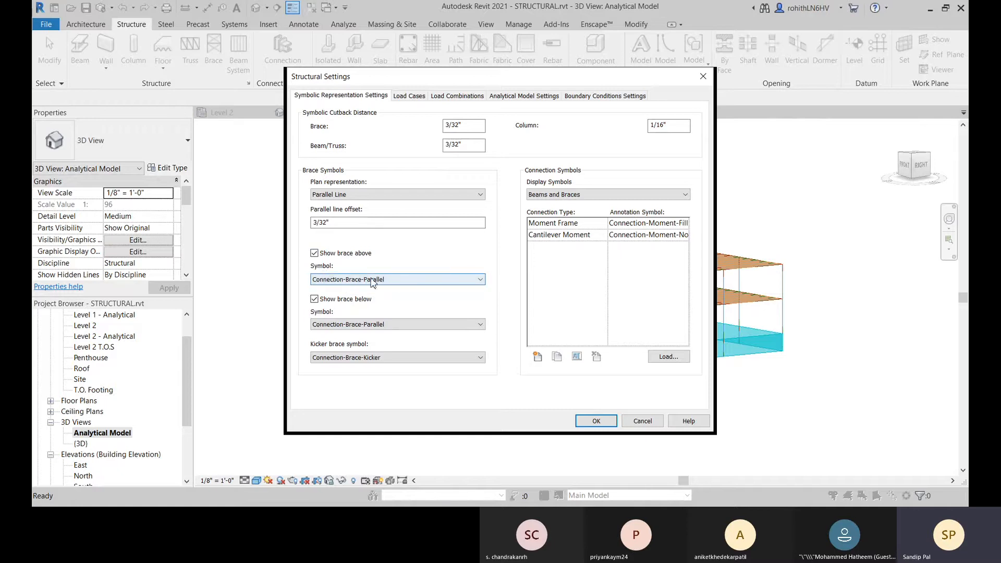
click(370, 281)
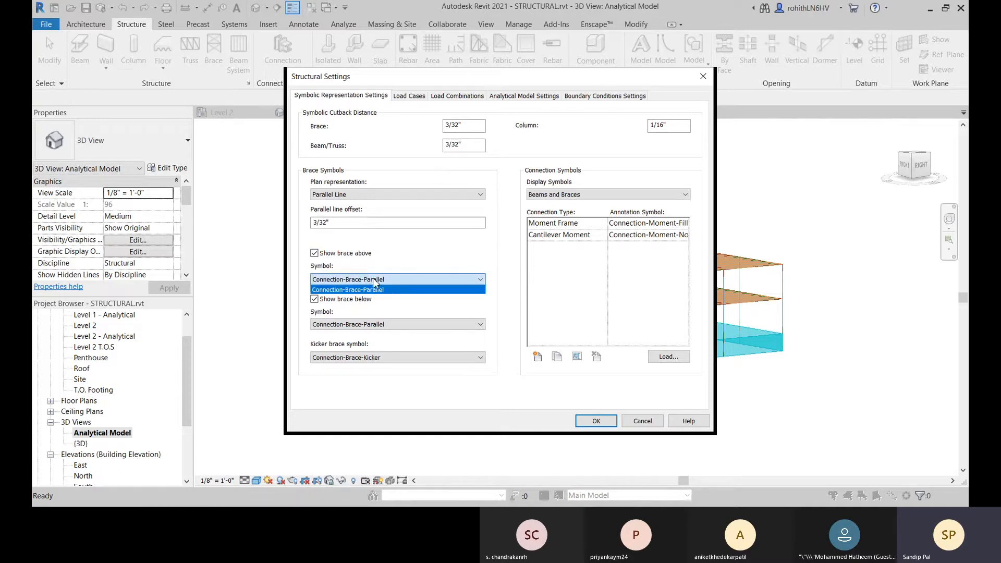
click(338, 285)
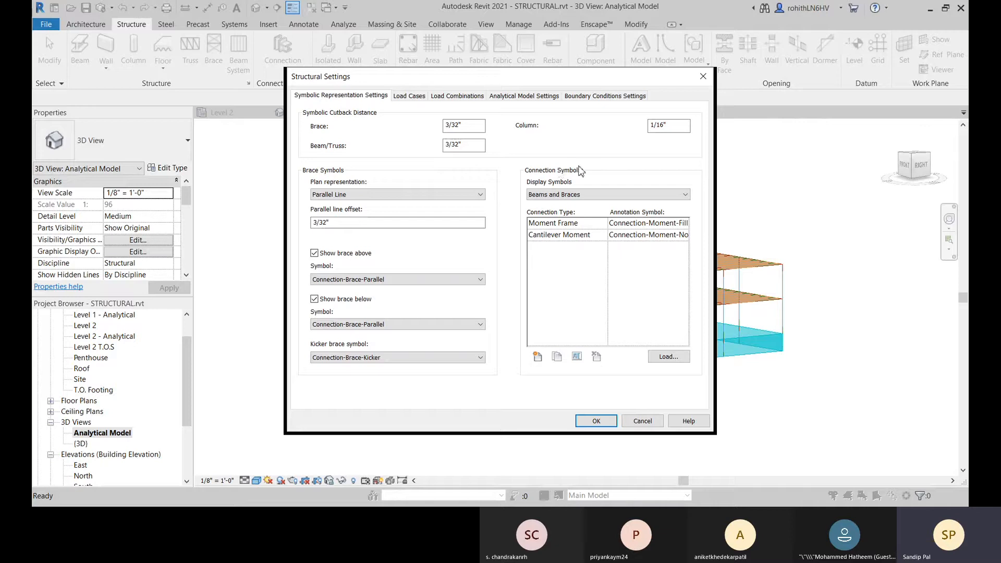
Step: Review the display options for connection symbols and keep Beams and Braces selected
click(554, 200)
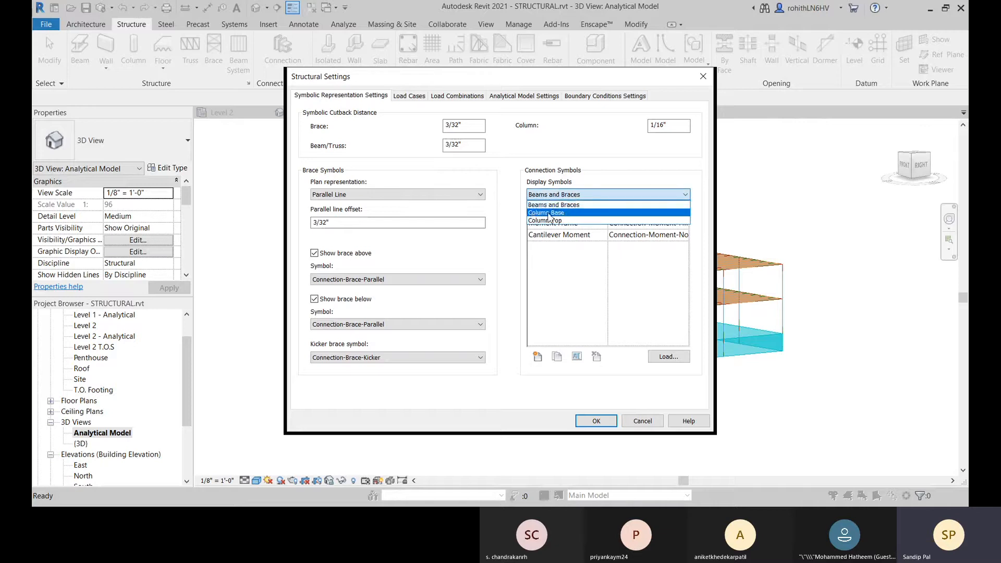
click(571, 205)
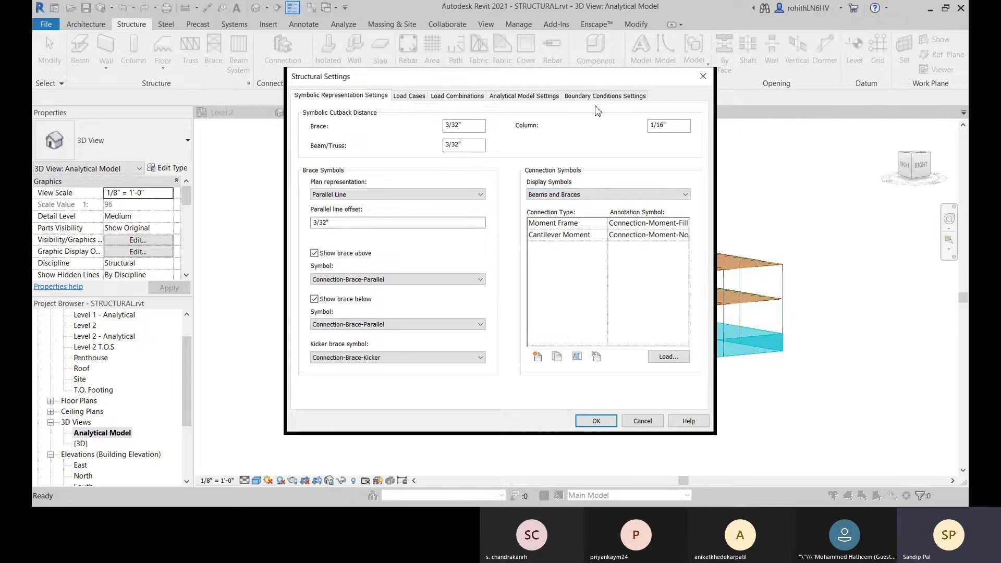
drag(554, 77, 384, 57)
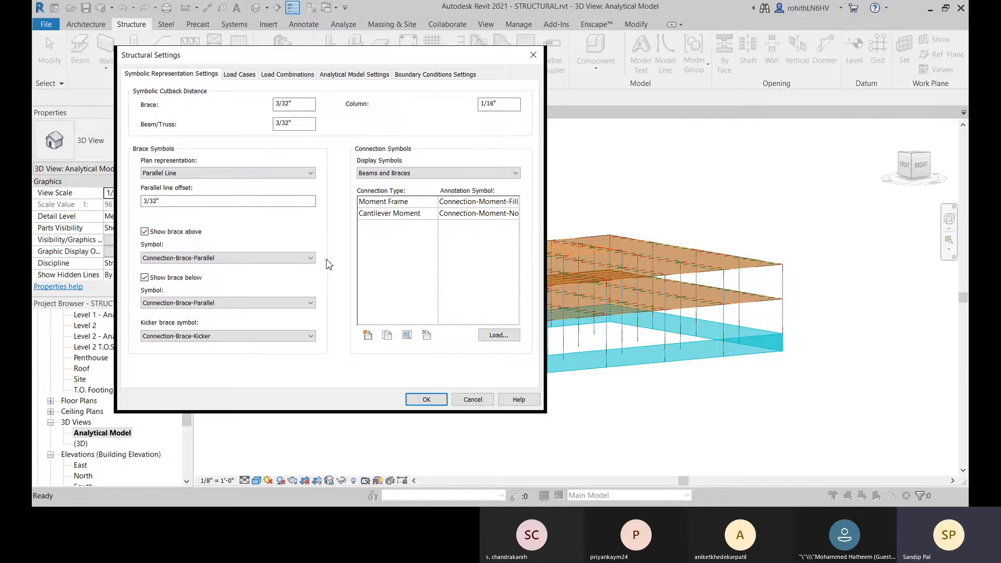
click(379, 175)
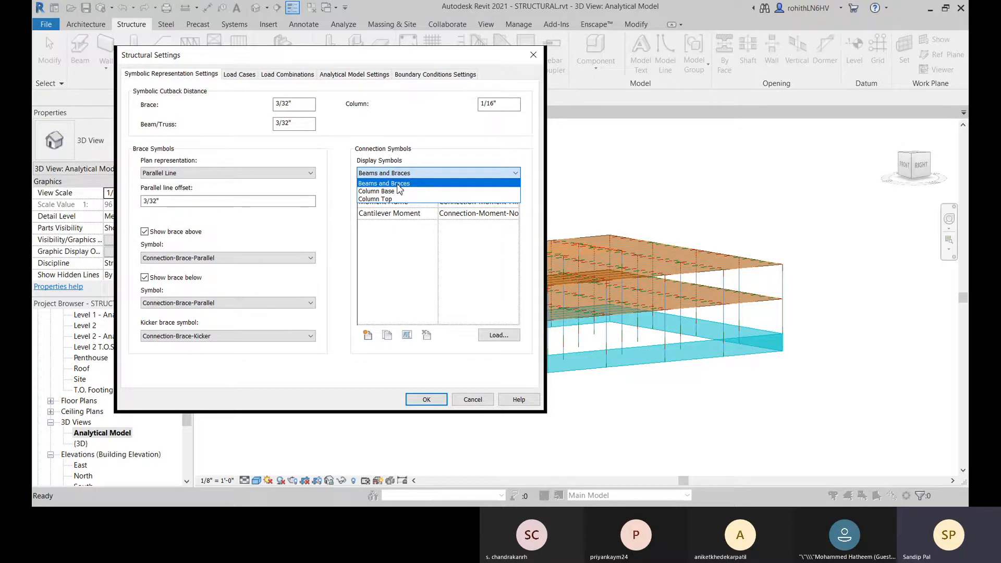
click(397, 184)
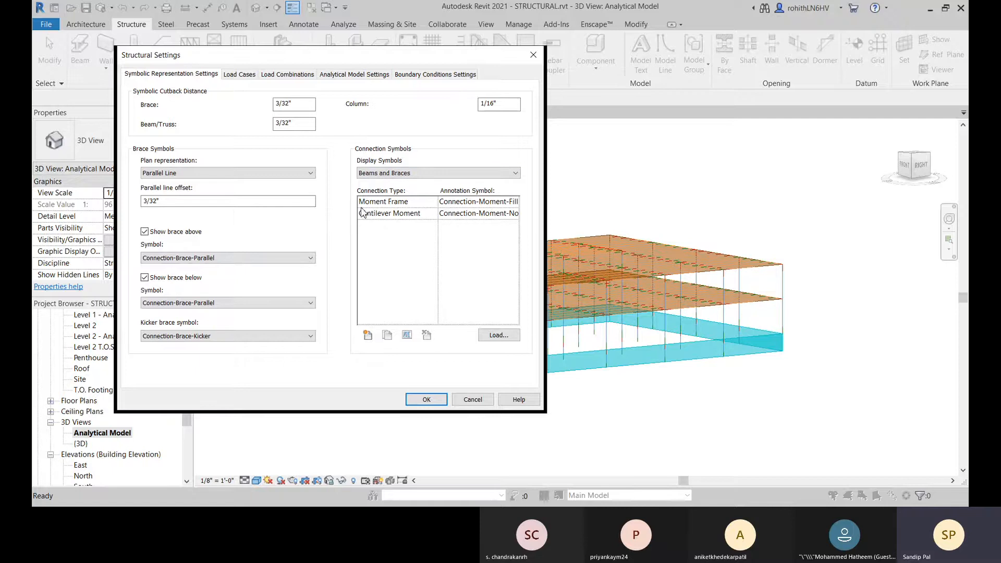
Step: Start loading a connection symbol family, browse the Annotations library folder and preview Section Head - Filled w Sheet-Ref Sheet.rfa
click(497, 336)
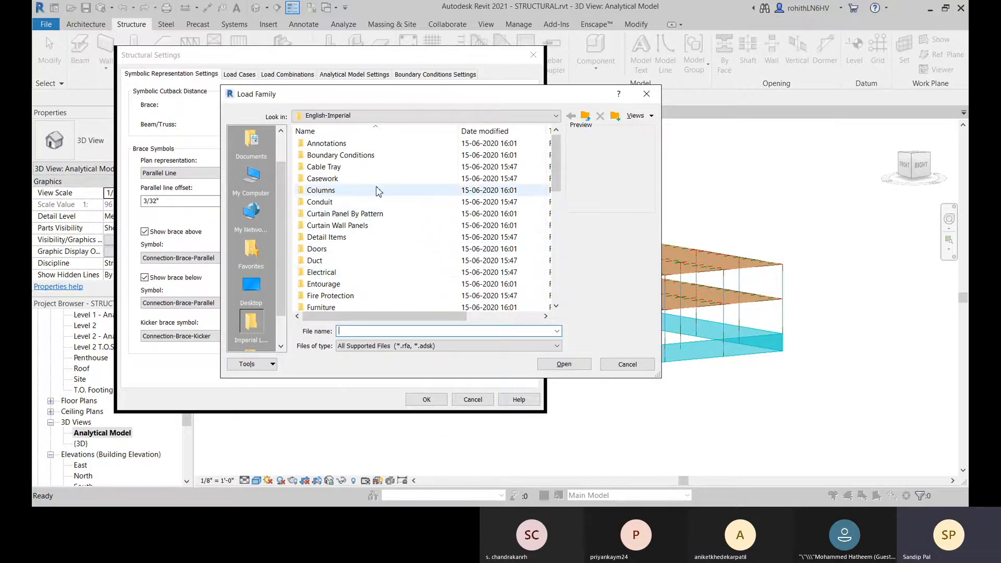
double_click(329, 144)
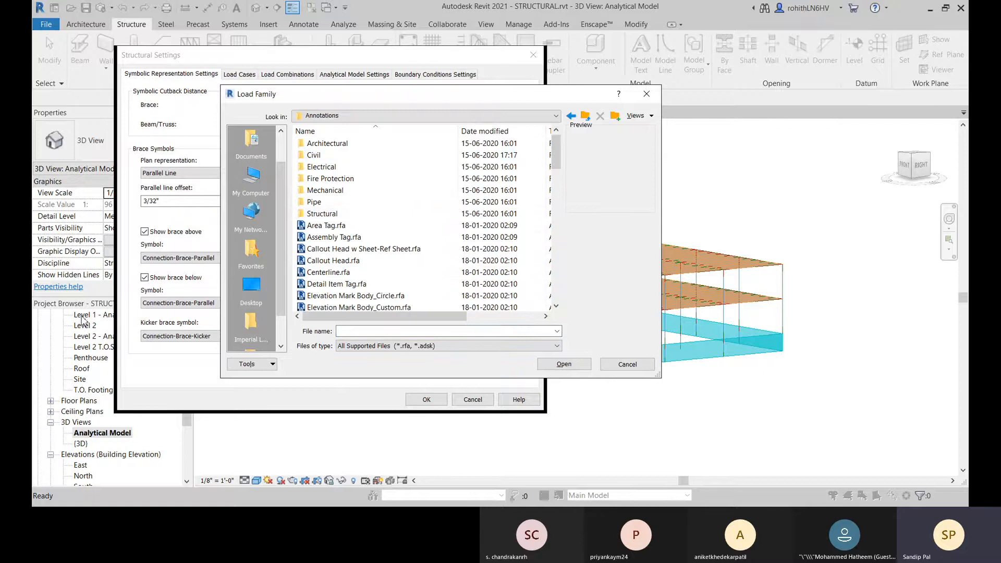
scroll(410, 216, down, 2)
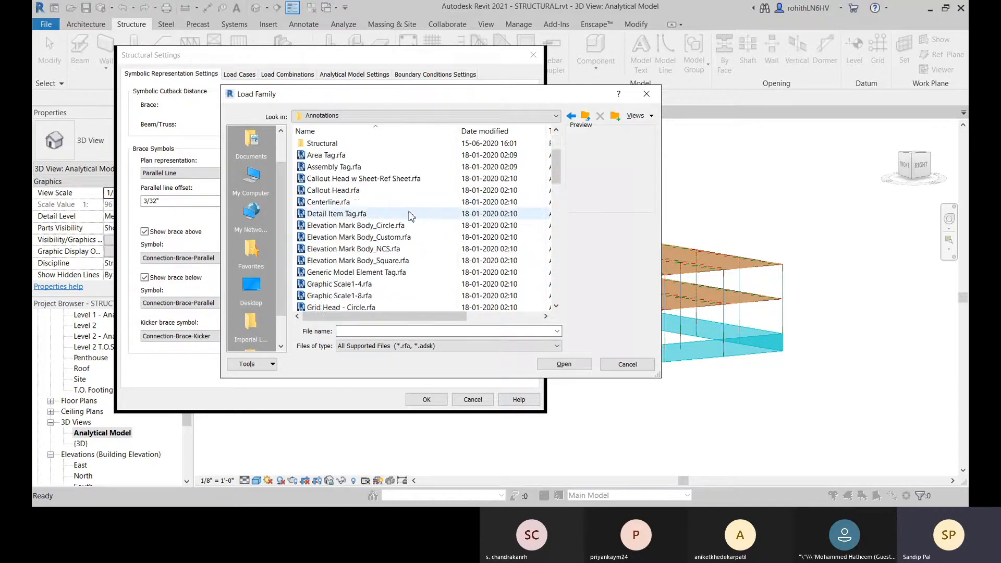
scroll(411, 216, down, 6)
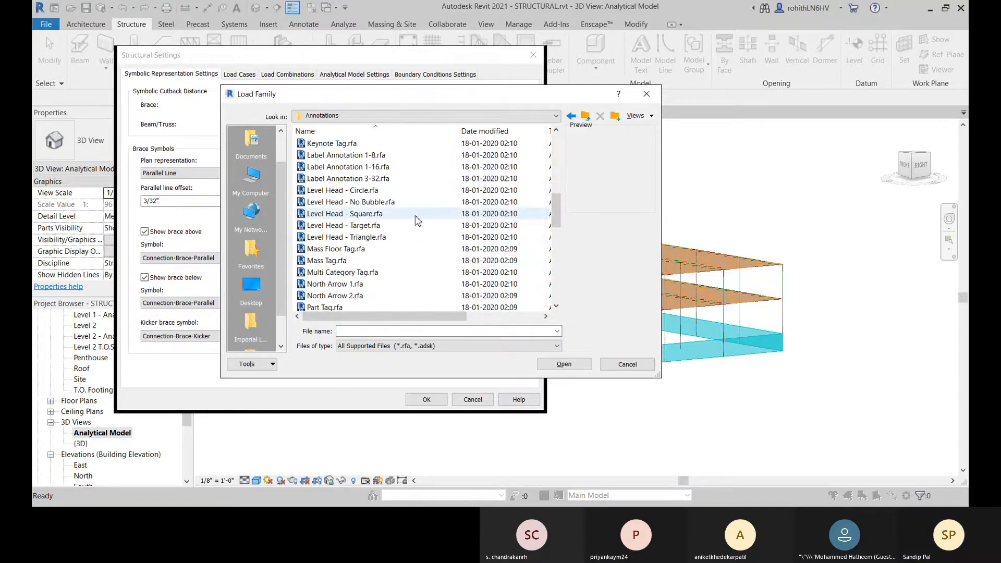
scroll(375, 250, down, 2)
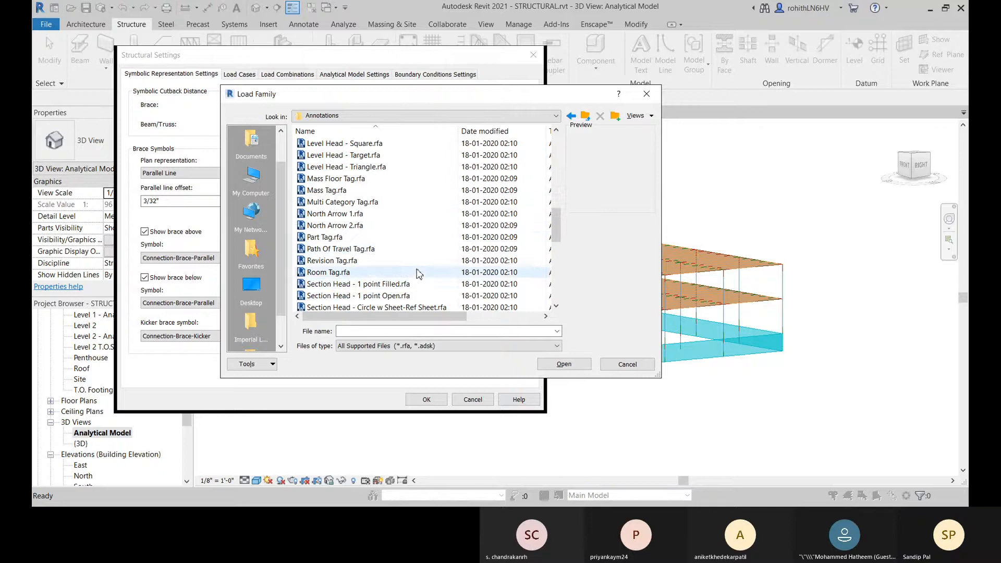
scroll(347, 287, down, 2)
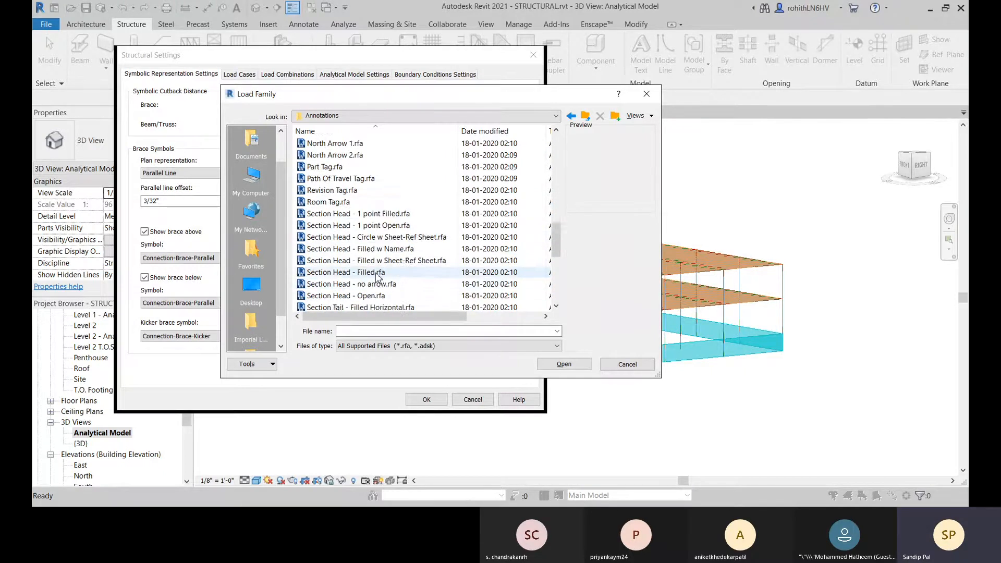
scroll(318, 283, down, 4)
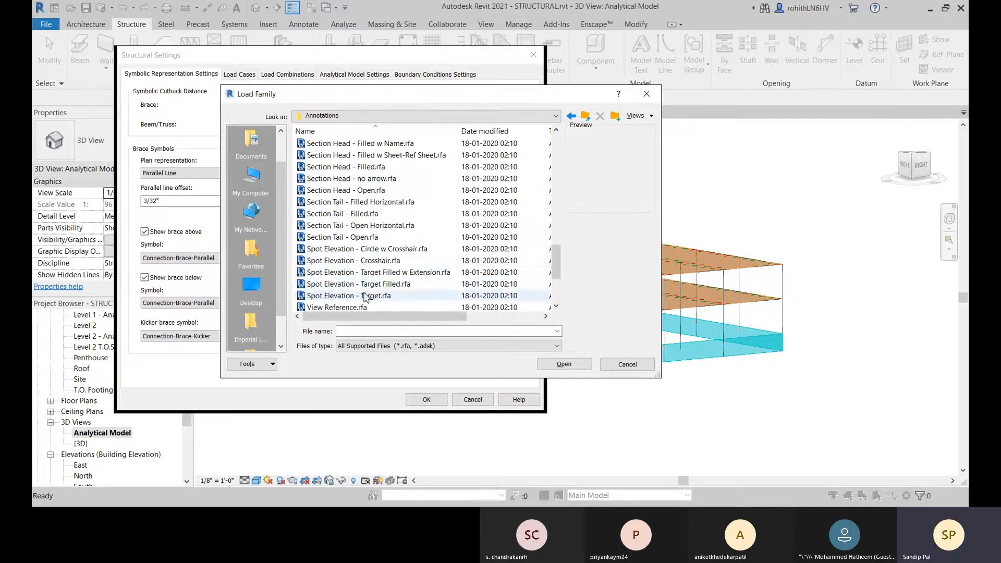
scroll(396, 277, down, 2)
scroll(416, 277, down, 2)
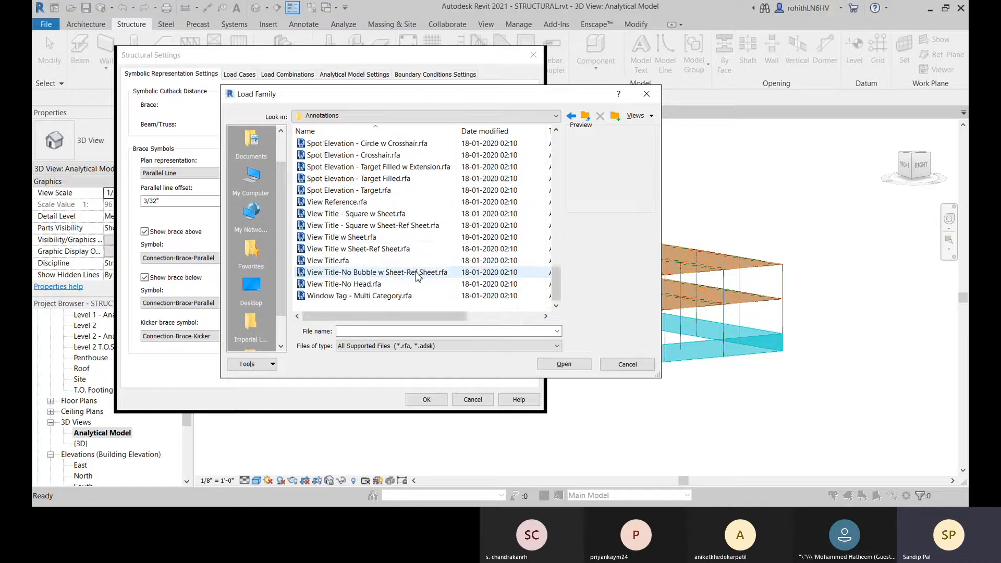
scroll(407, 250, up, 4)
scroll(397, 230, up, 2)
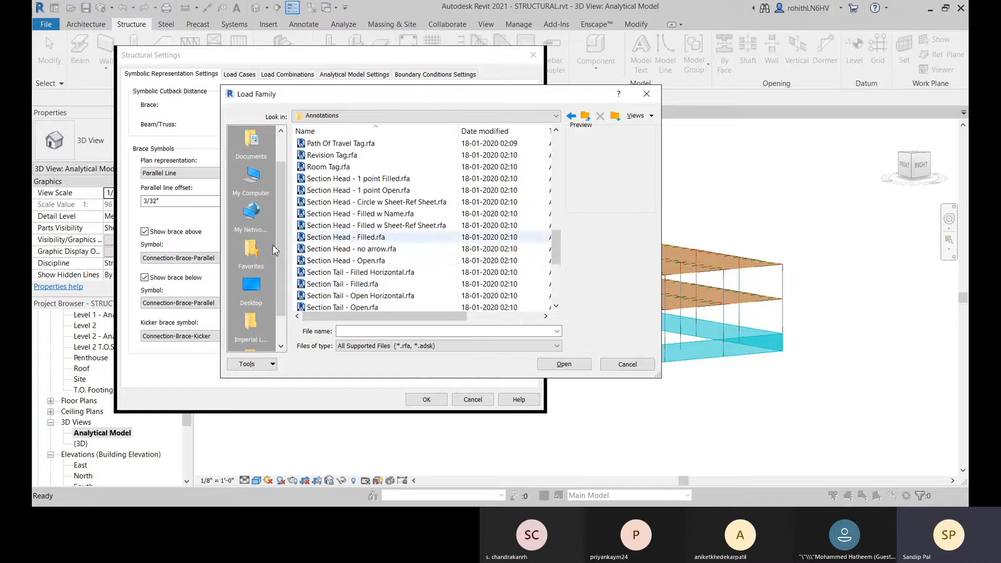
click(400, 228)
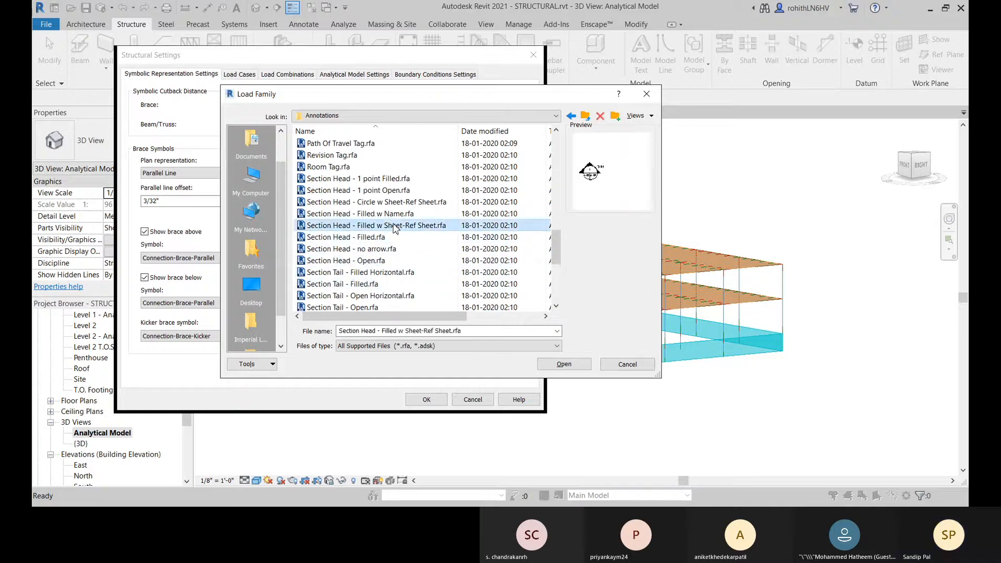
scroll(374, 216, up, 3)
scroll(309, 240, up, 10)
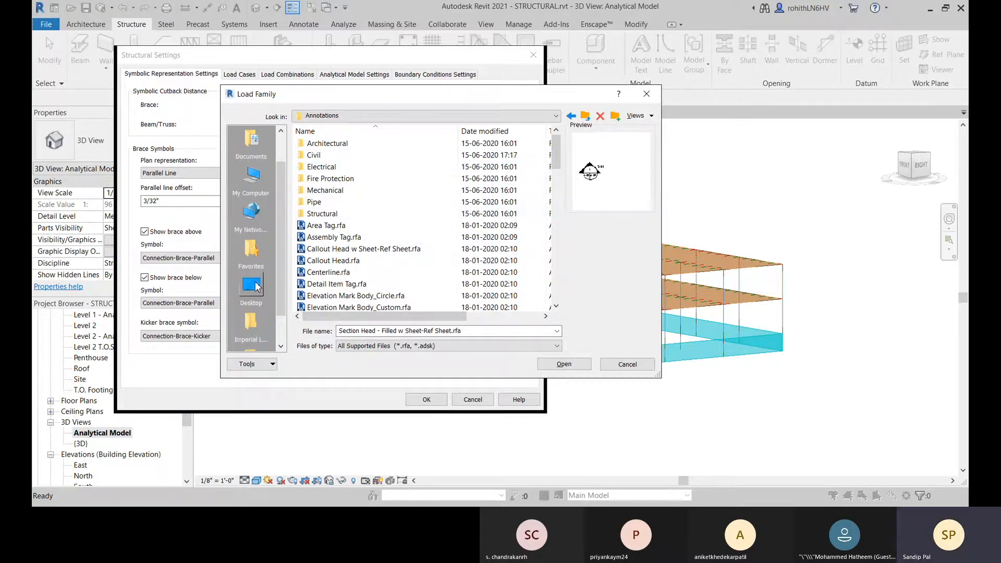
Step: Browse the Structural annotation families, preview Connection-Column-Default.rfa, and close the Structural Settings without loading a family
double_click(322, 213)
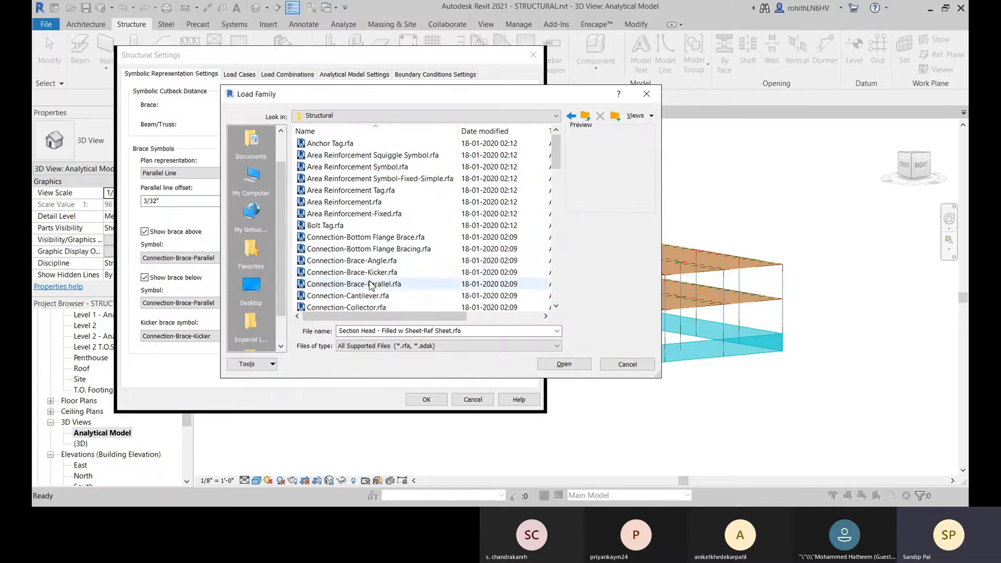
scroll(341, 299, down, 2)
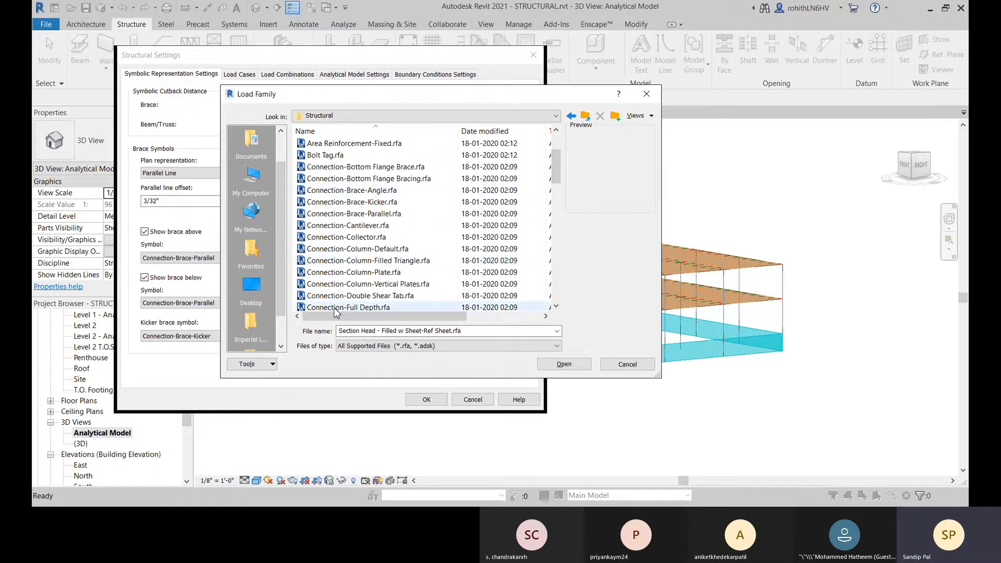
click(360, 249)
scroll(375, 268, down, 3)
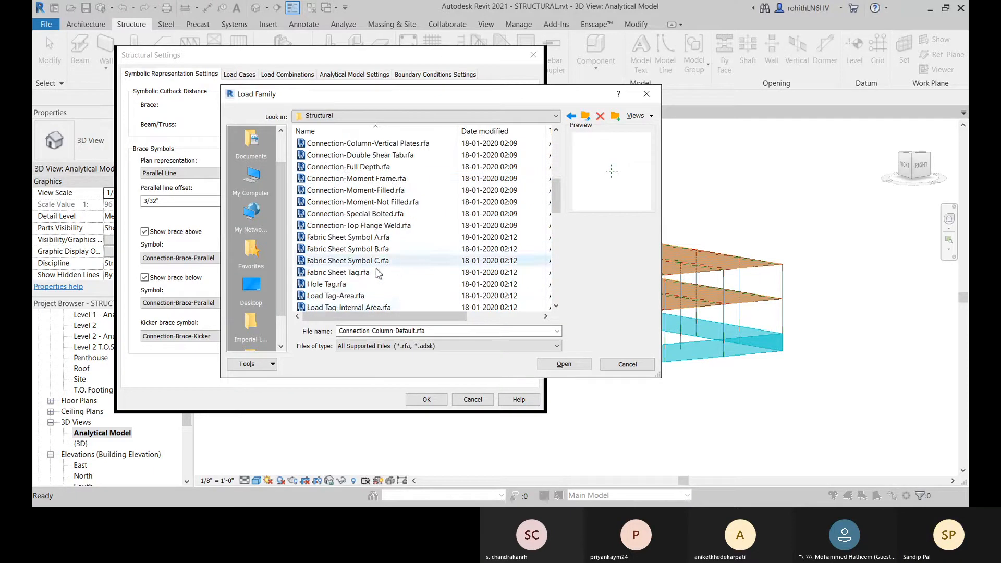
scroll(354, 290, down, 2)
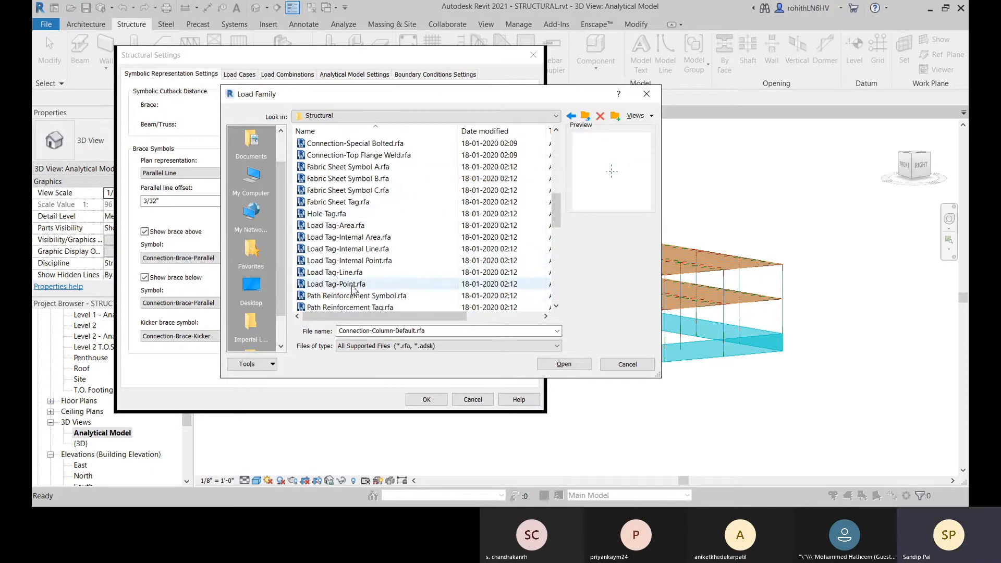
scroll(354, 290, down, 2)
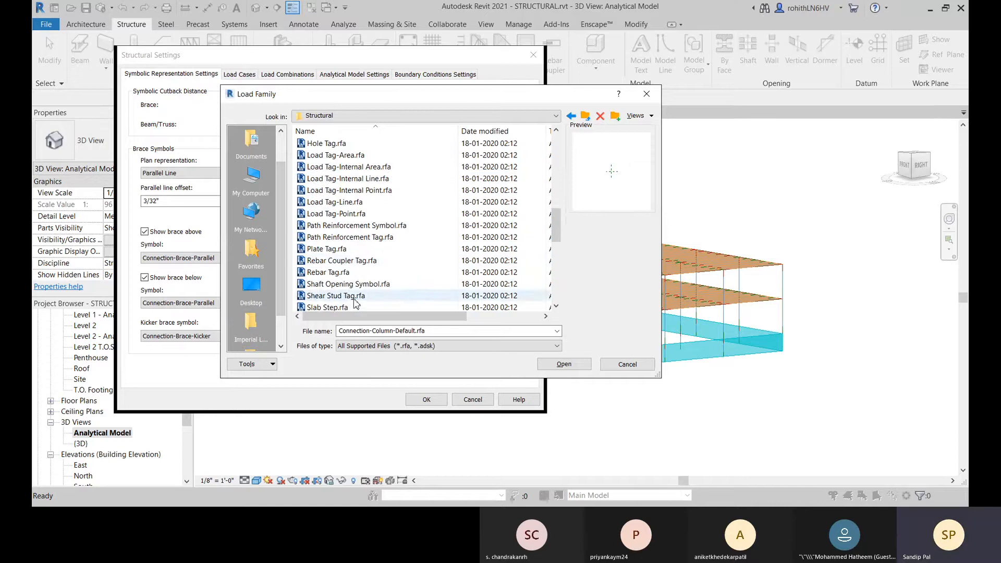
scroll(354, 303, down, 2)
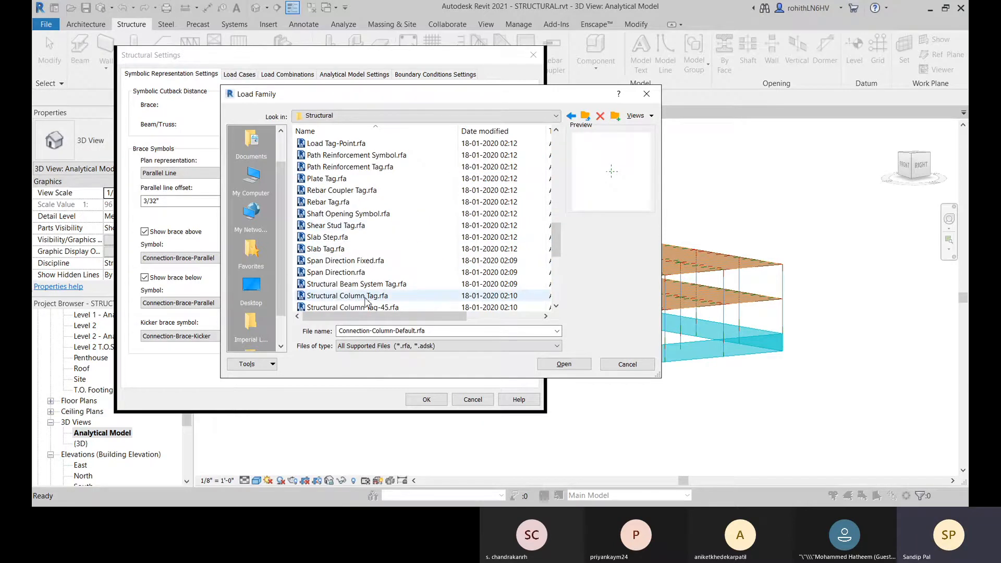
scroll(367, 302, down, 3)
click(642, 367)
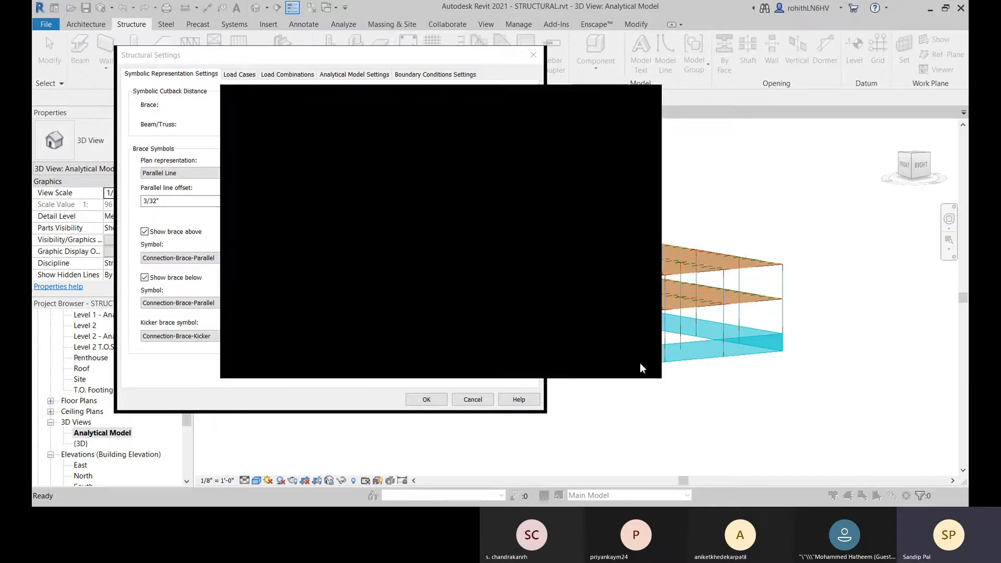
click(426, 400)
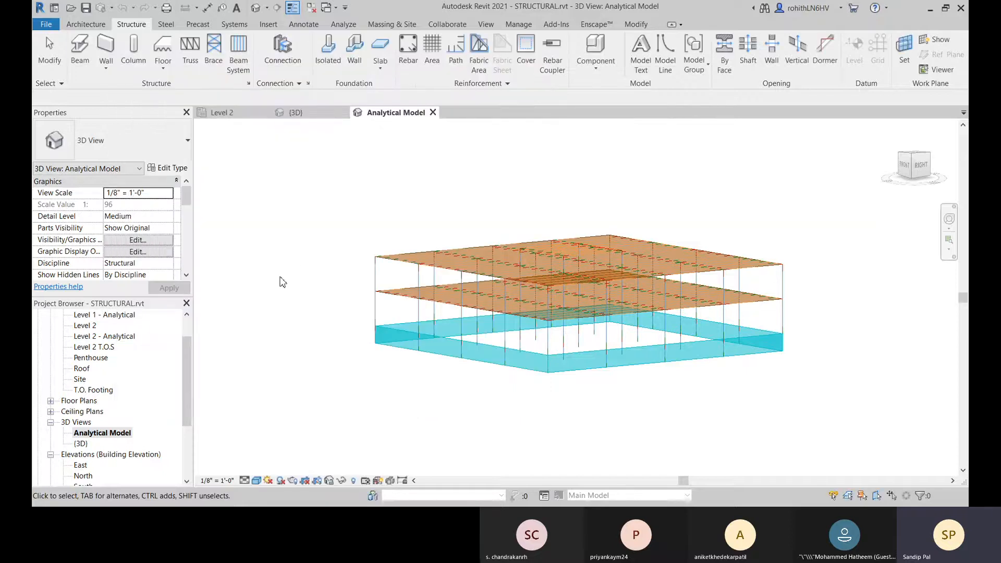
Step: Select the front analytical foundation wall and view the instance properties of its physical wall
middle_drag(338, 299, 333, 321)
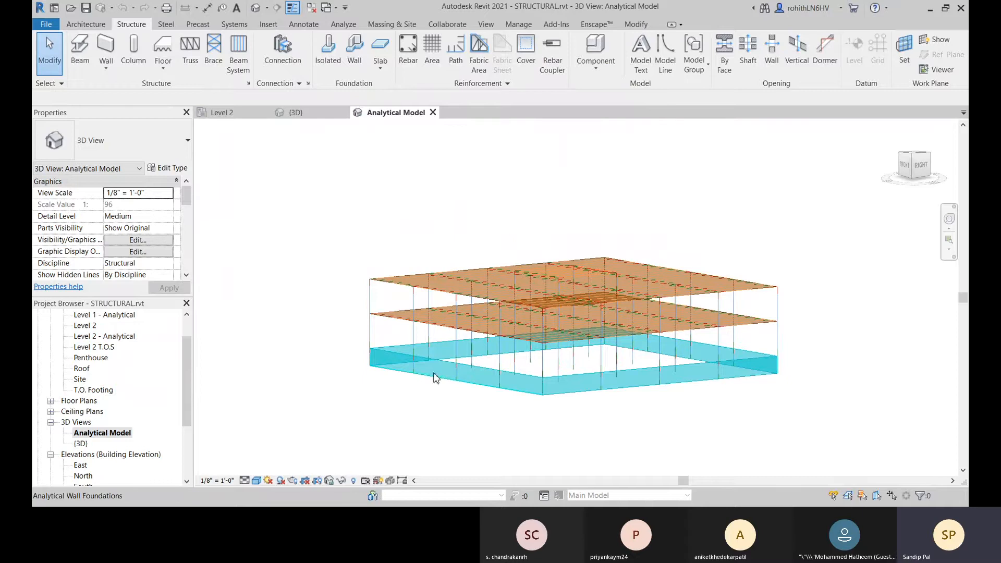
scroll(626, 333, up, 3)
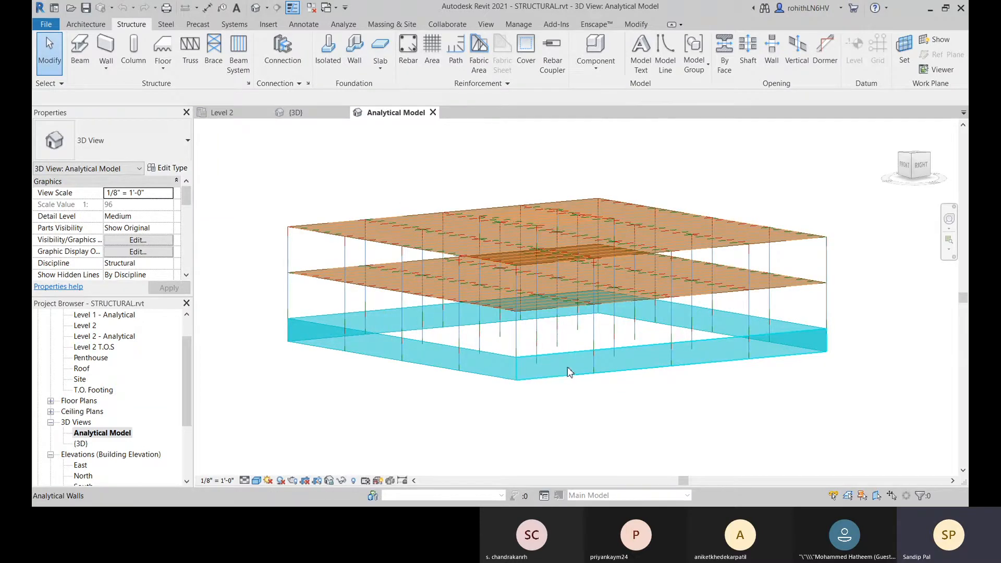
click(567, 367)
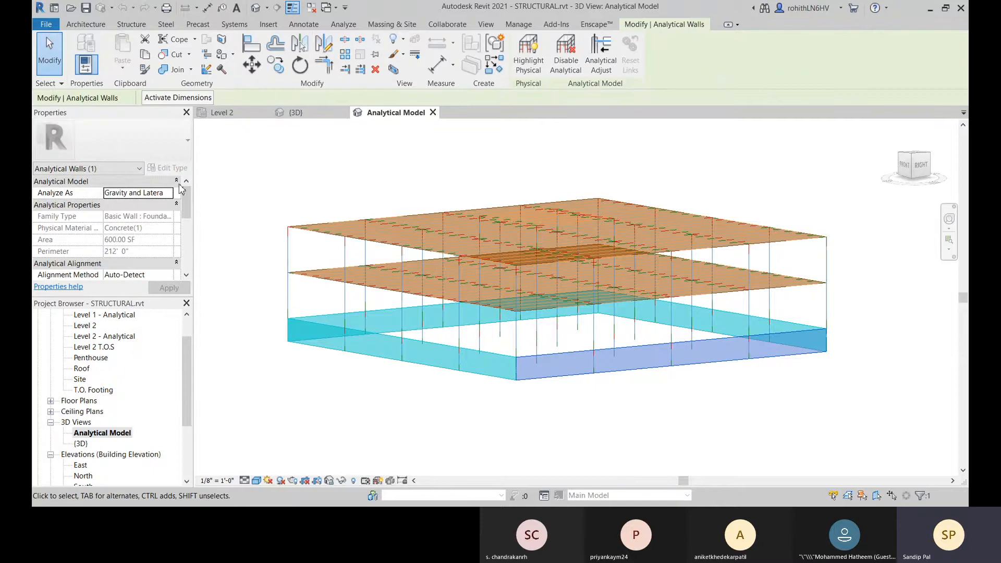
middle_drag(507, 420, 504, 402)
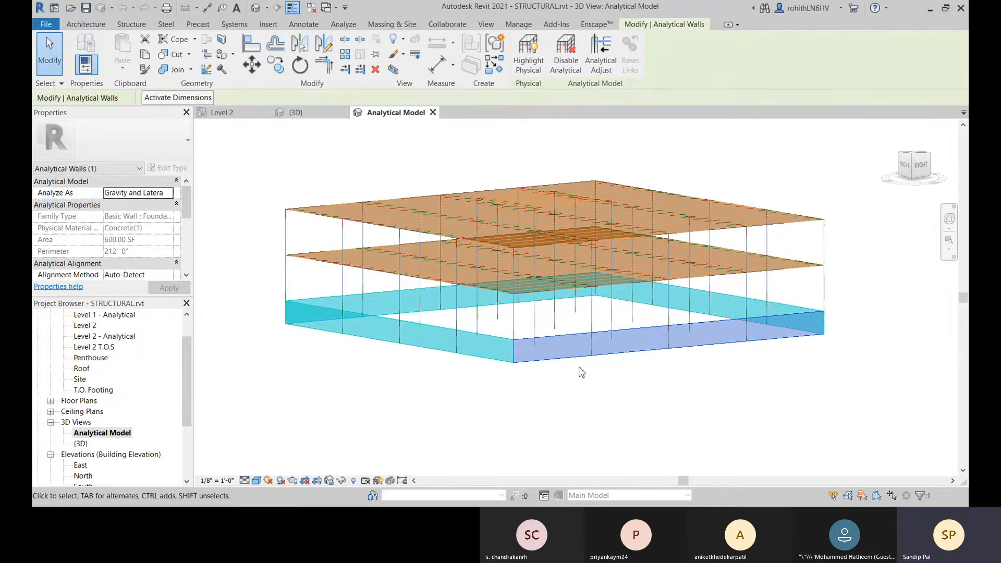
click(62, 173)
click(46, 192)
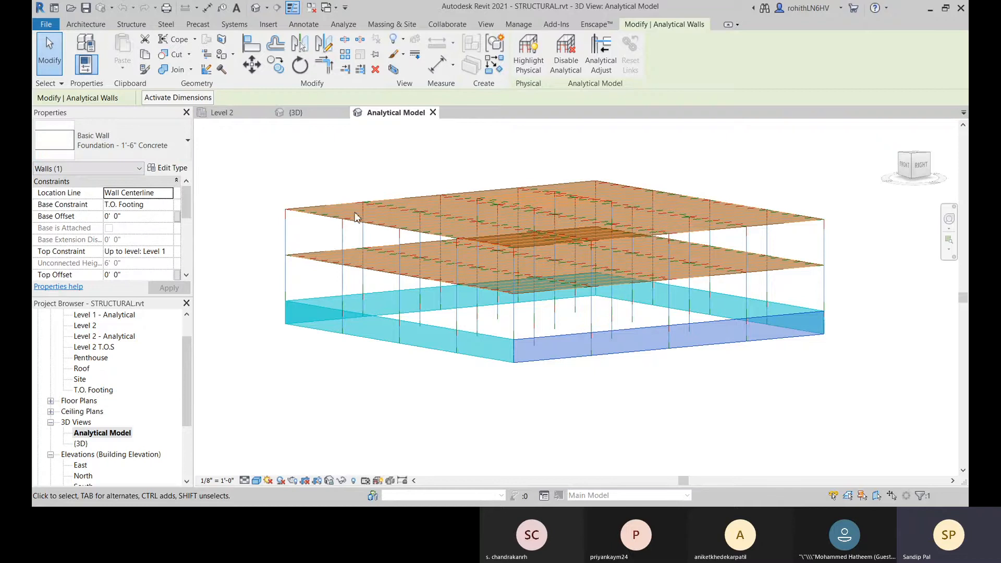
click(464, 438)
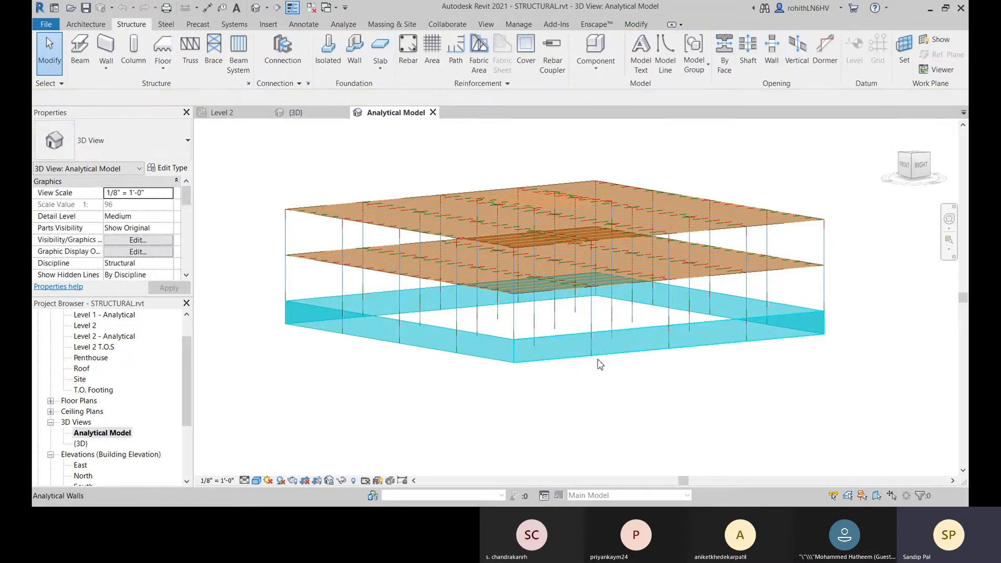
Step: Reselect the front analytical foundation wall and review its analytical model, analytical properties and alignment parameters
click(626, 347)
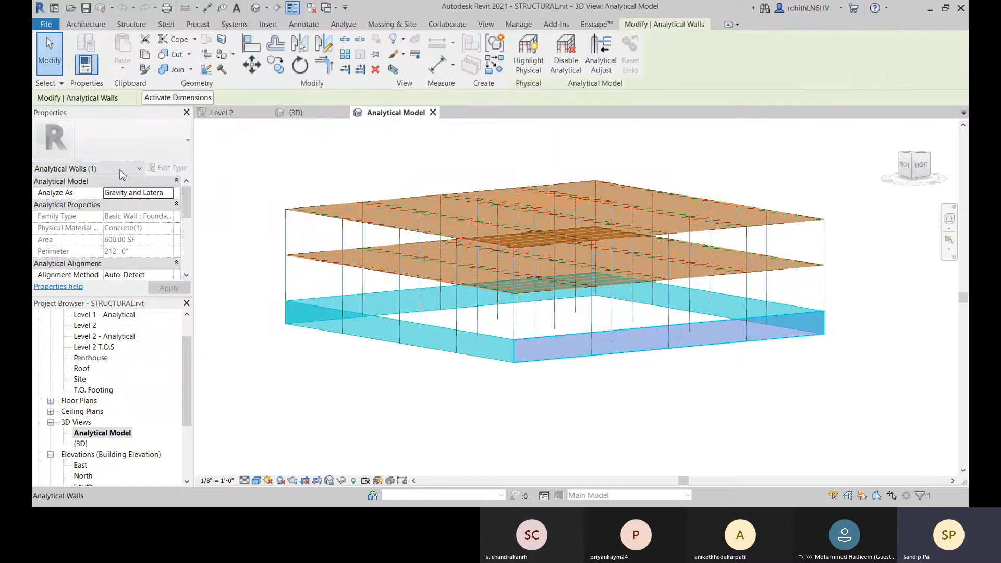
click(109, 170)
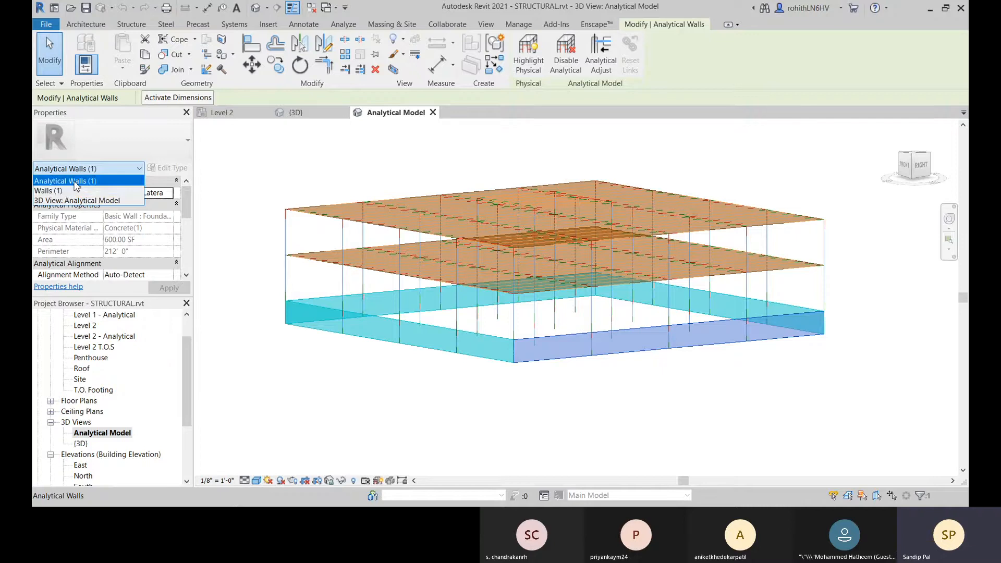
click(76, 183)
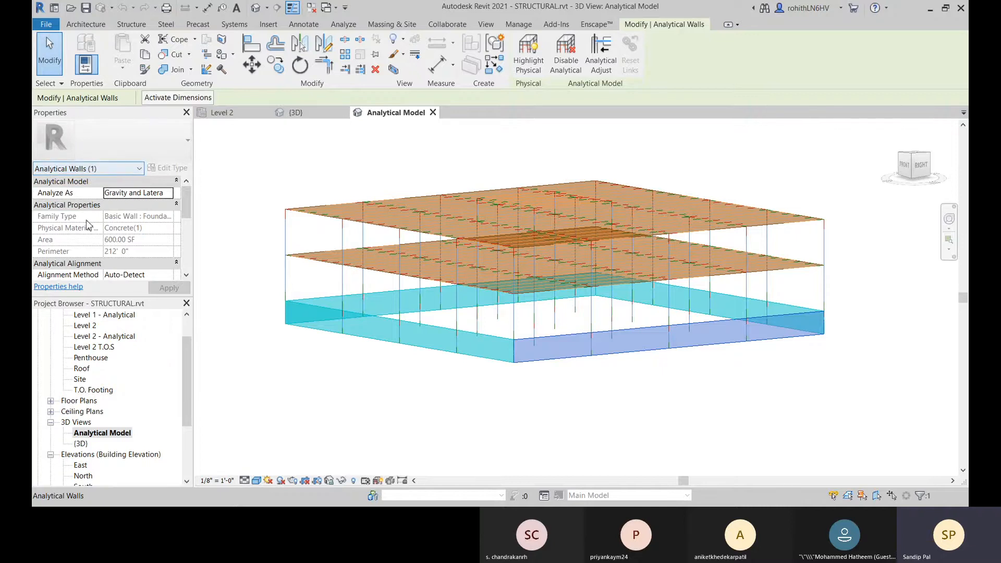
scroll(83, 239, down, 3)
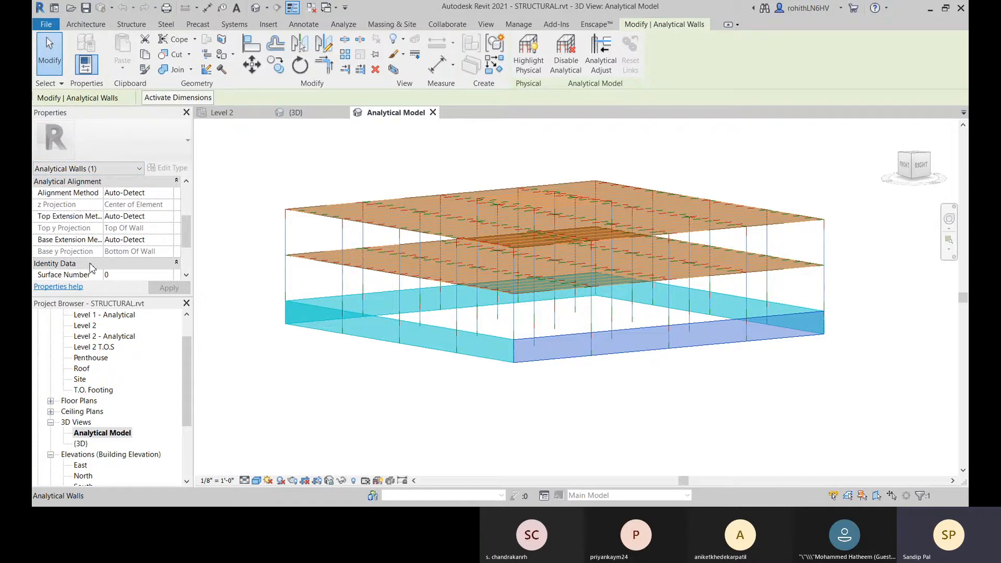
scroll(104, 234, up, 3)
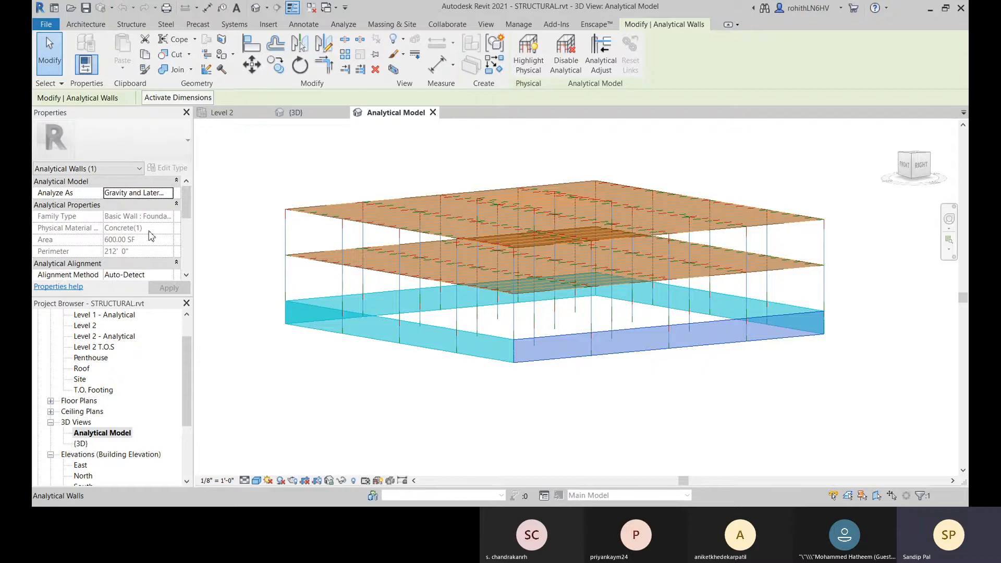
click(247, 172)
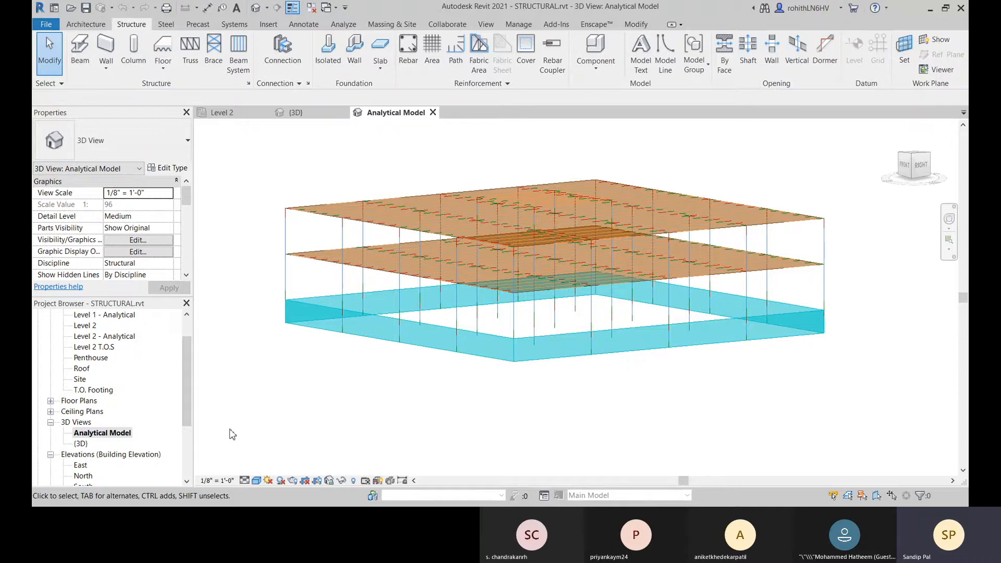
Step: Open the Level 2 structural plan
scroll(91, 370, up, 2)
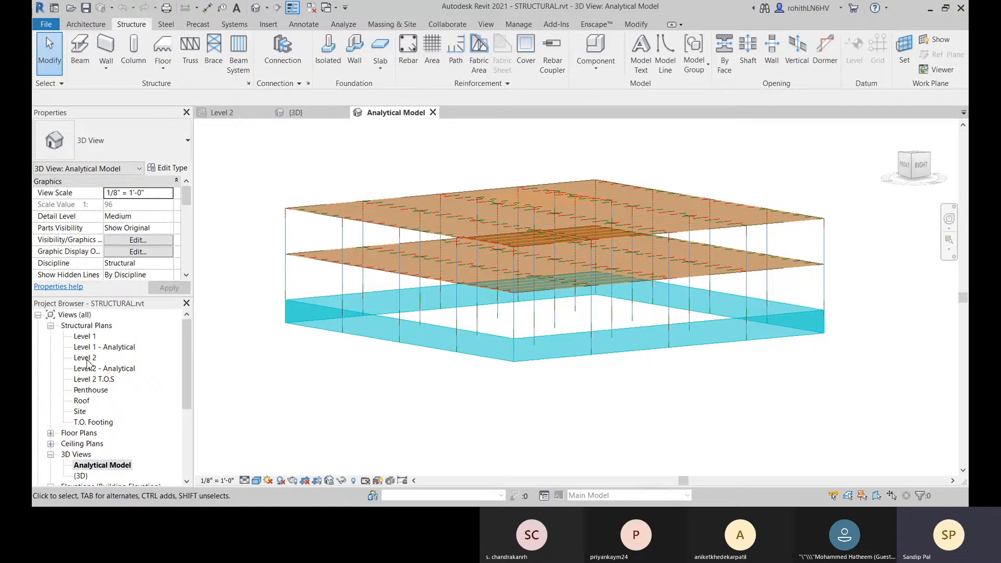
double_click(86, 359)
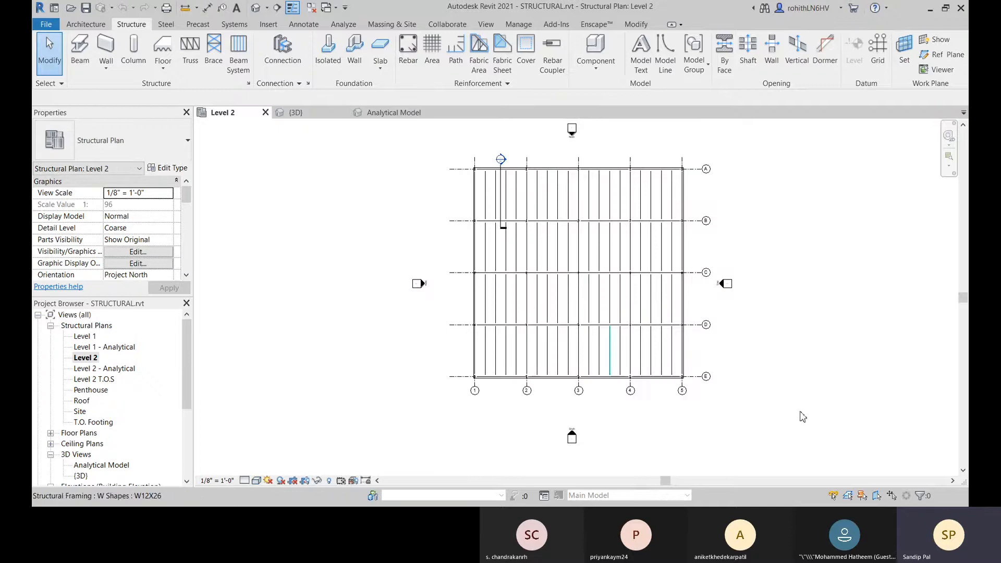
scroll(652, 408, up, 3)
scroll(472, 373, up, 4)
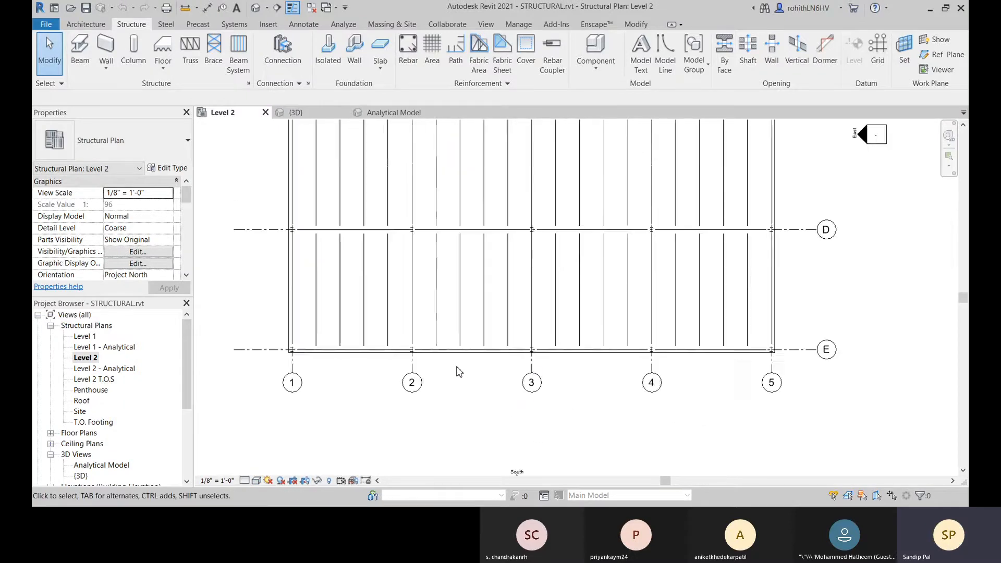
middle_drag(440, 357, 458, 429)
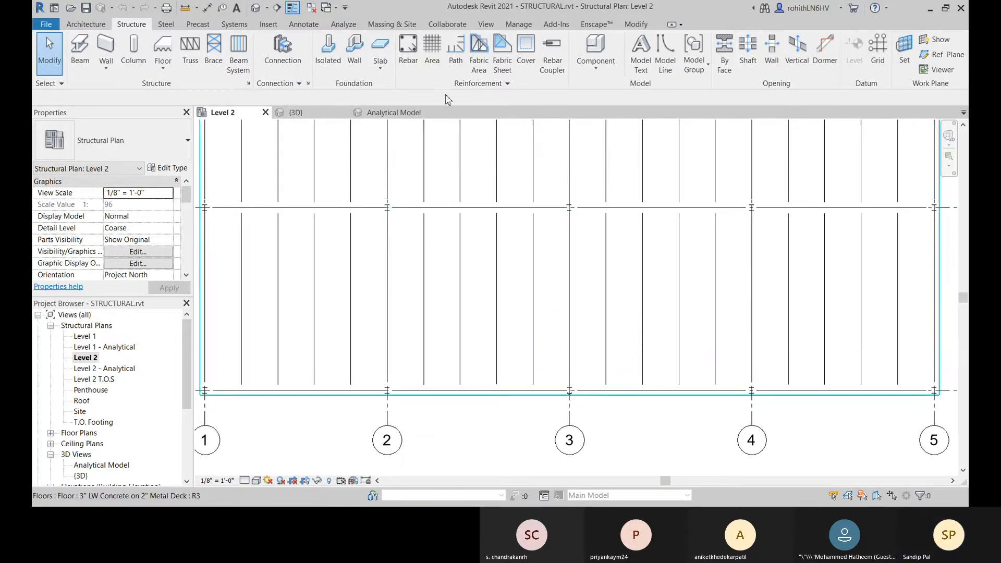
Step: Place a framing elevation on grid E between grids 1 and 2, with Attach to Grid enabled
click(490, 24)
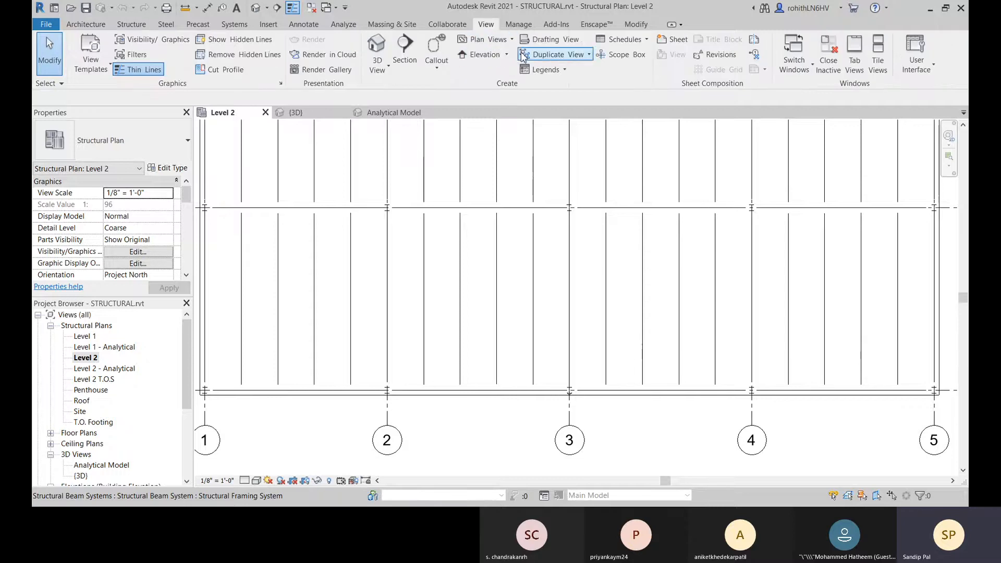
click(509, 56)
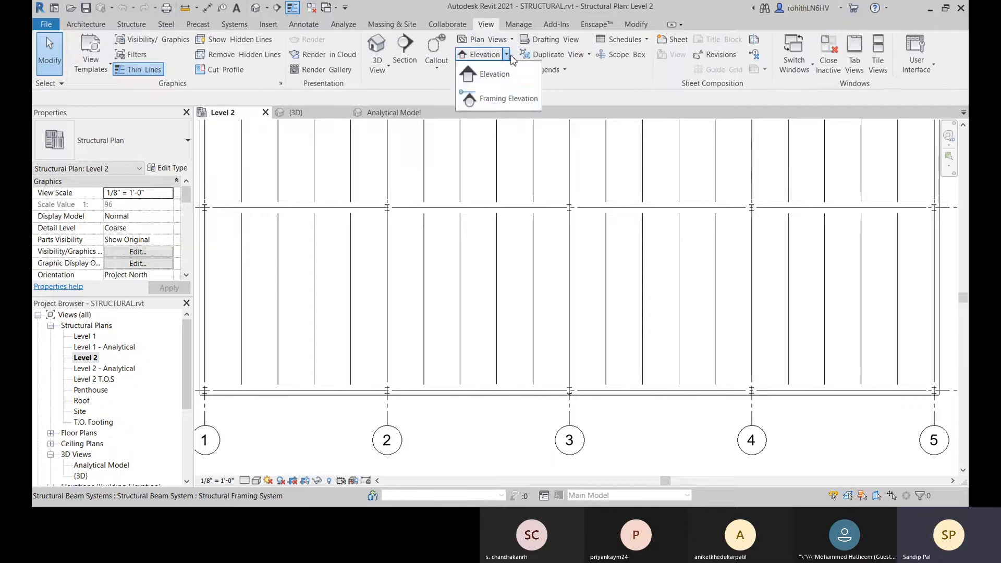
click(499, 99)
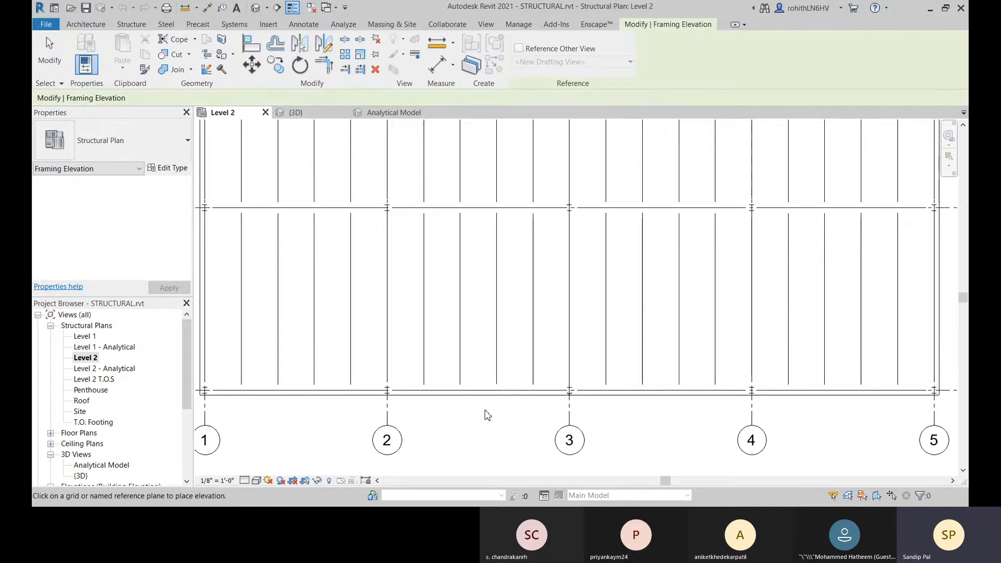
middle_drag(484, 413, 495, 337)
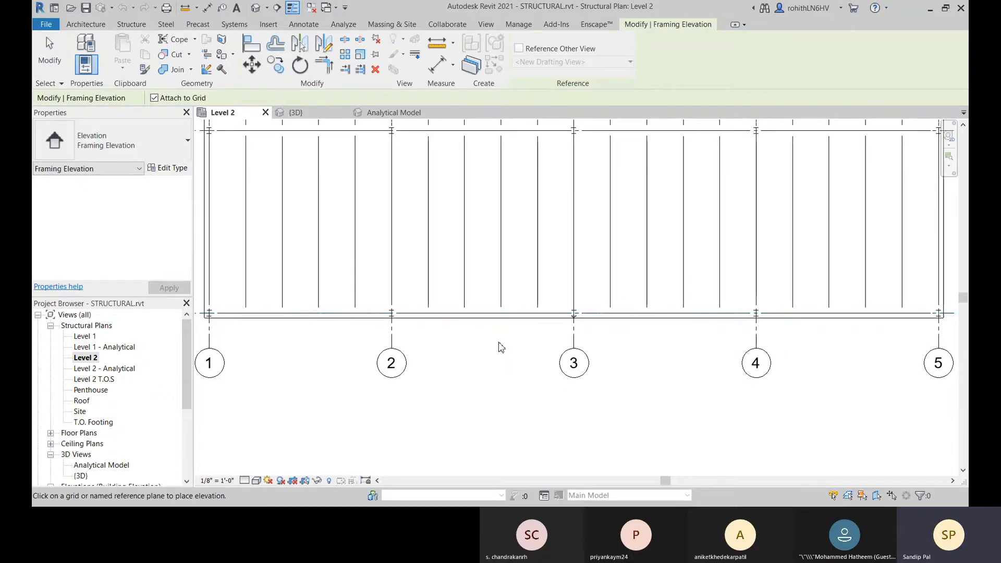
scroll(499, 346, down, 3)
click(376, 326)
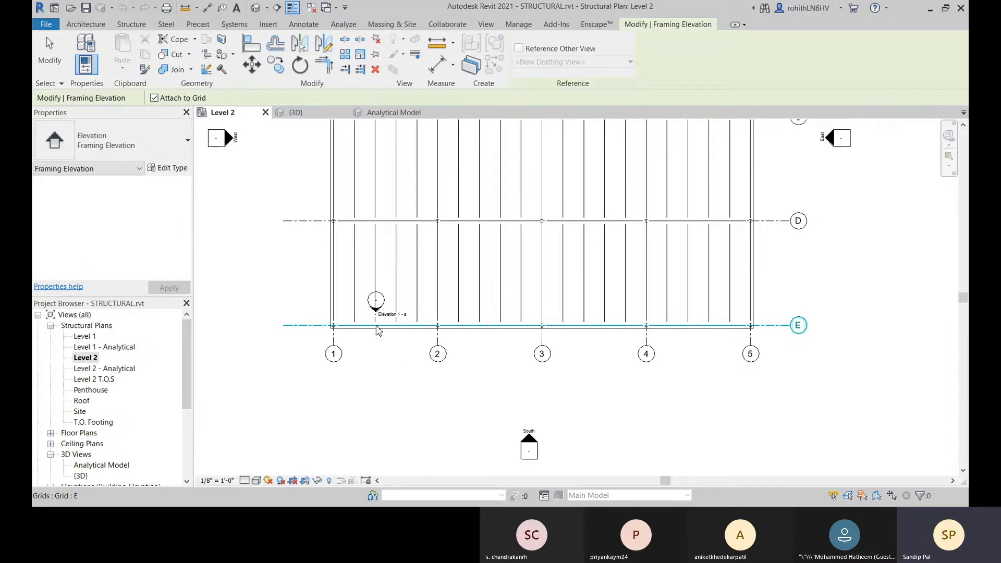
middle_drag(416, 368, 446, 372)
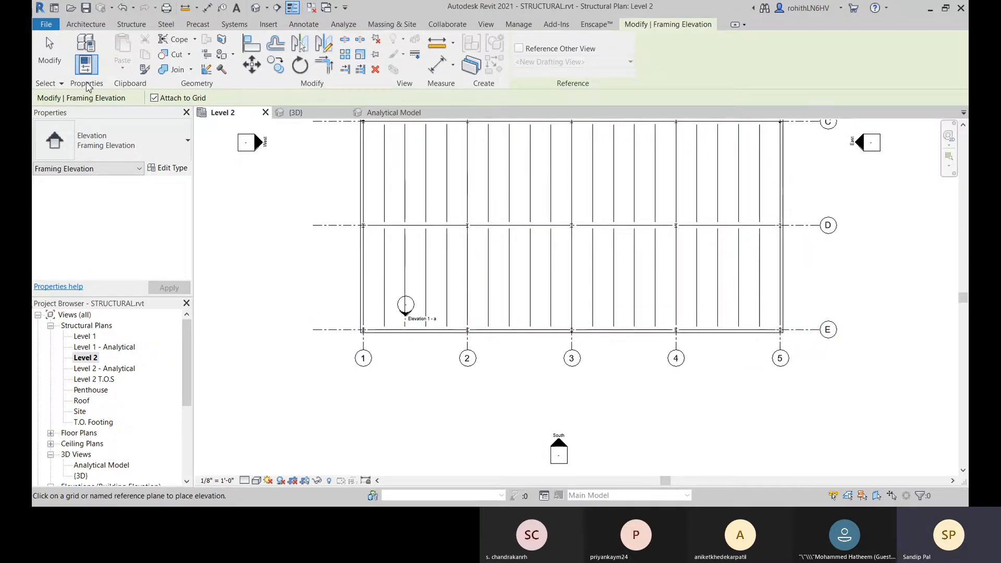
key(Escape)
key(Escape)
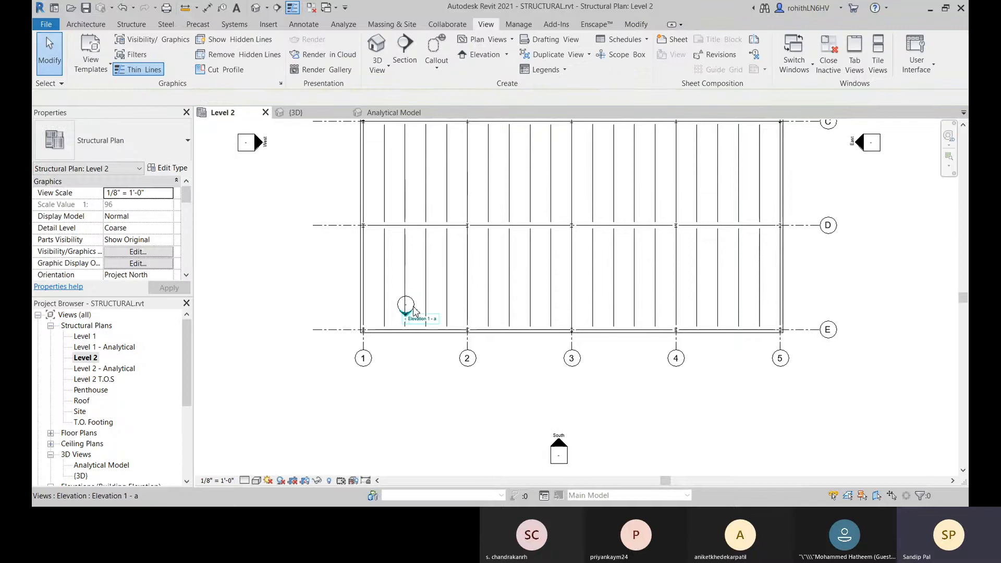
Step: Open the elevation view of the new framing elevation on grid E
right_click(414, 313)
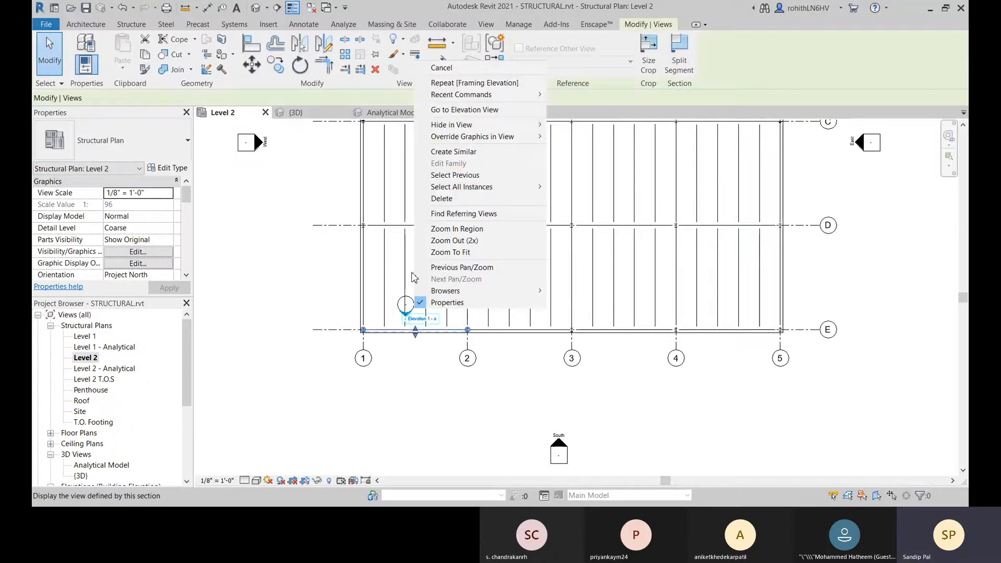
click(462, 115)
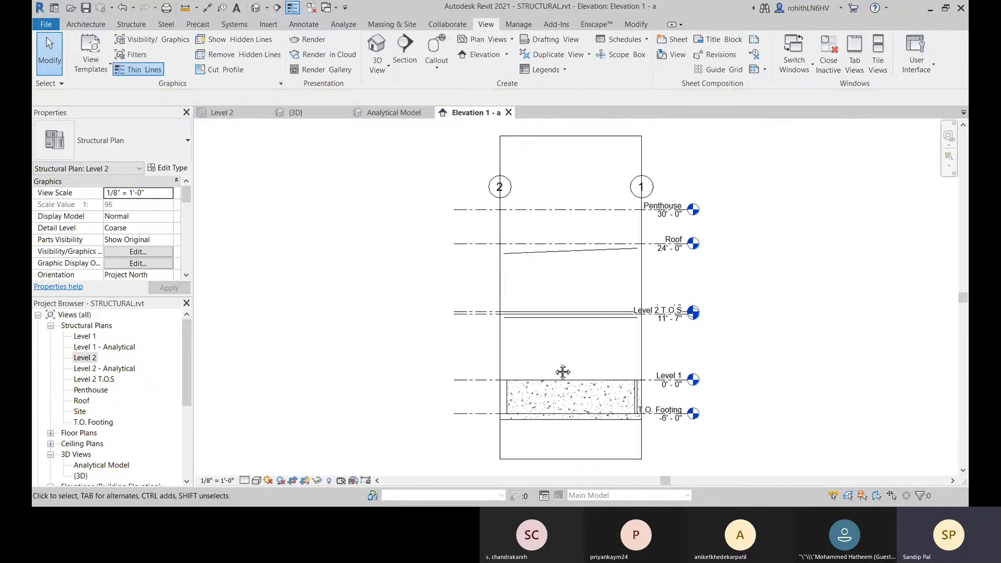
middle_drag(561, 374, 478, 330)
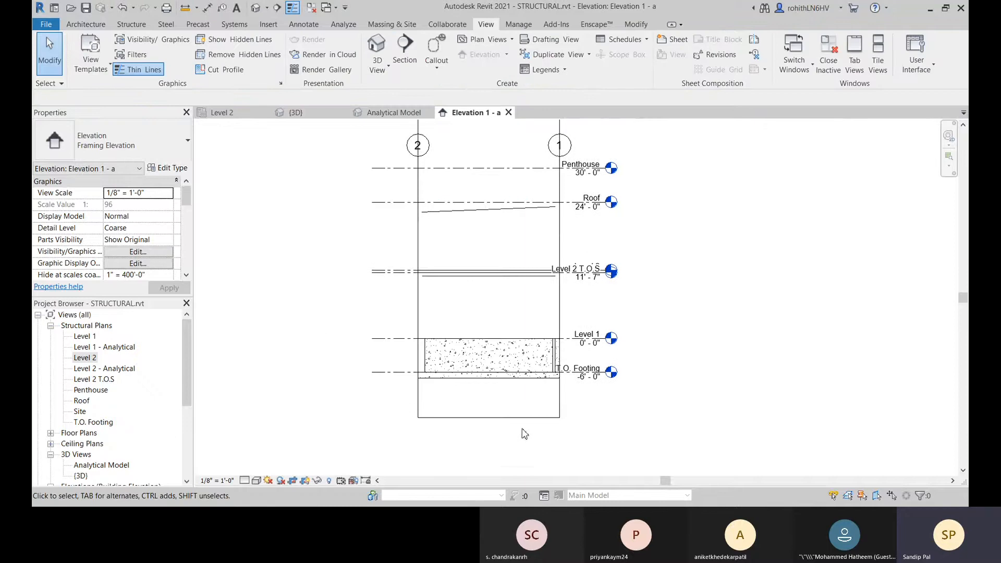
scroll(490, 358, up, 1)
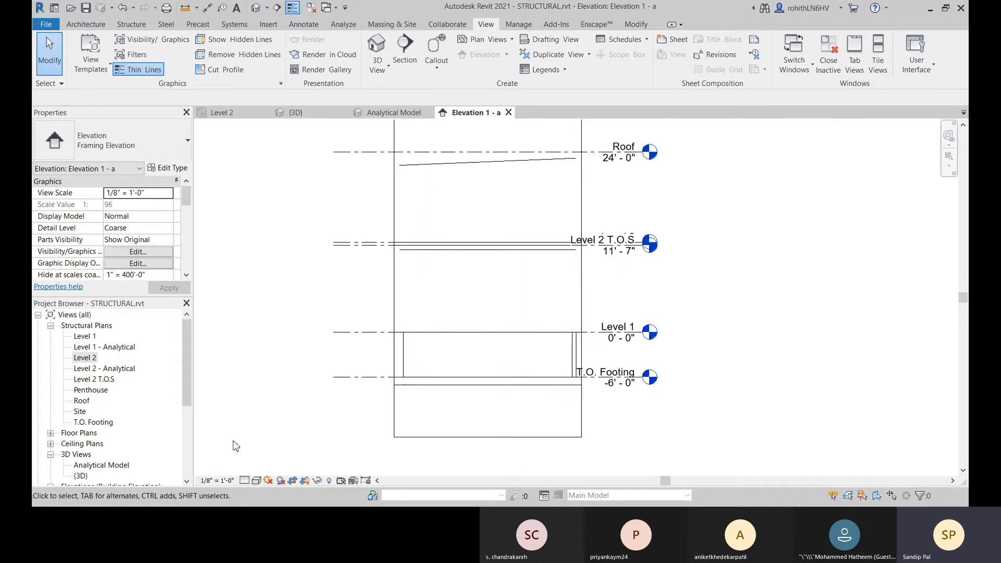
Step: Set the framing elevation's detail level to Fine and its visual style to Shaded
click(243, 480)
click(256, 471)
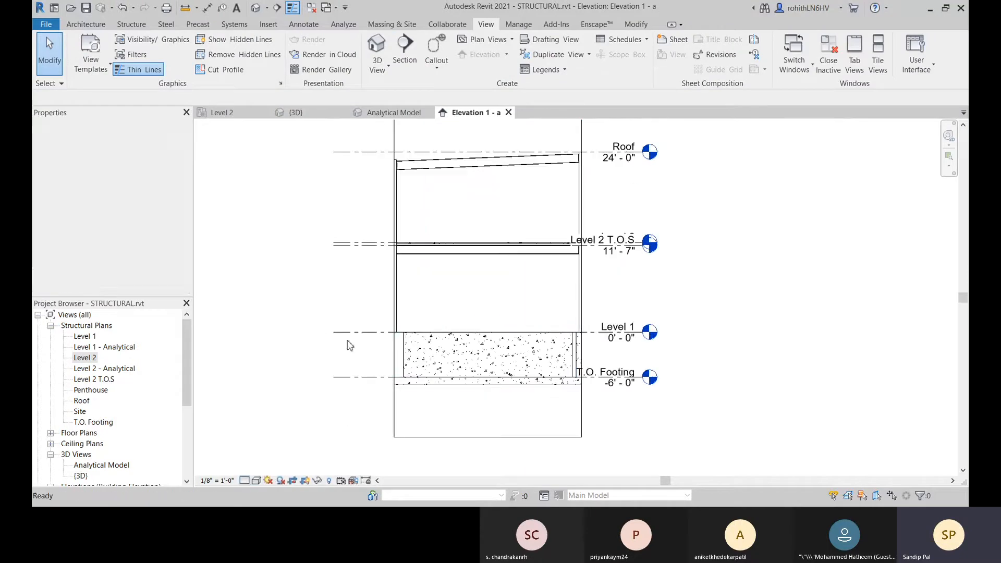
mouse_move(560, 390)
middle_down()
mouse_move(547, 417)
mouse_move(554, 468)
middle_up()
click(256, 480)
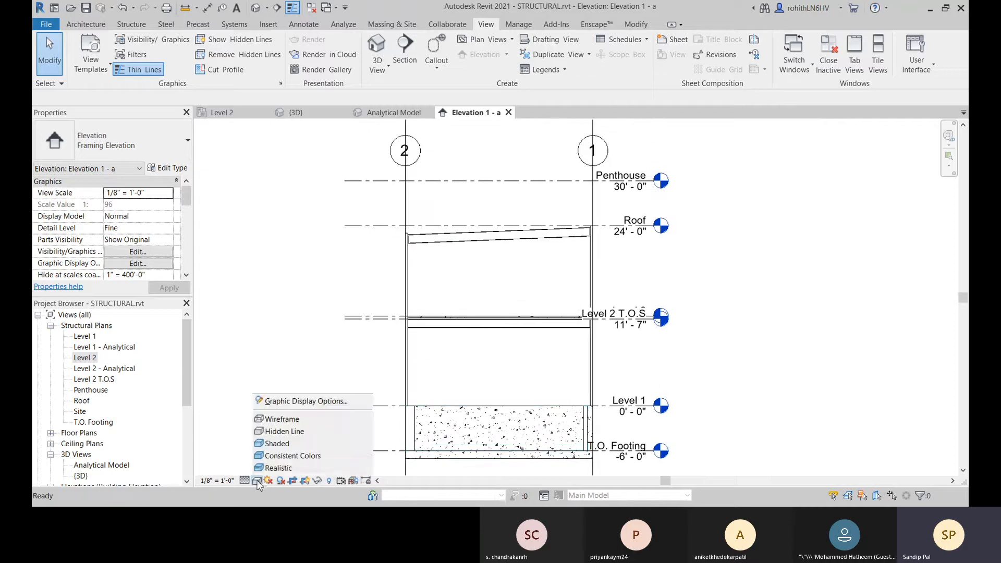
click(278, 443)
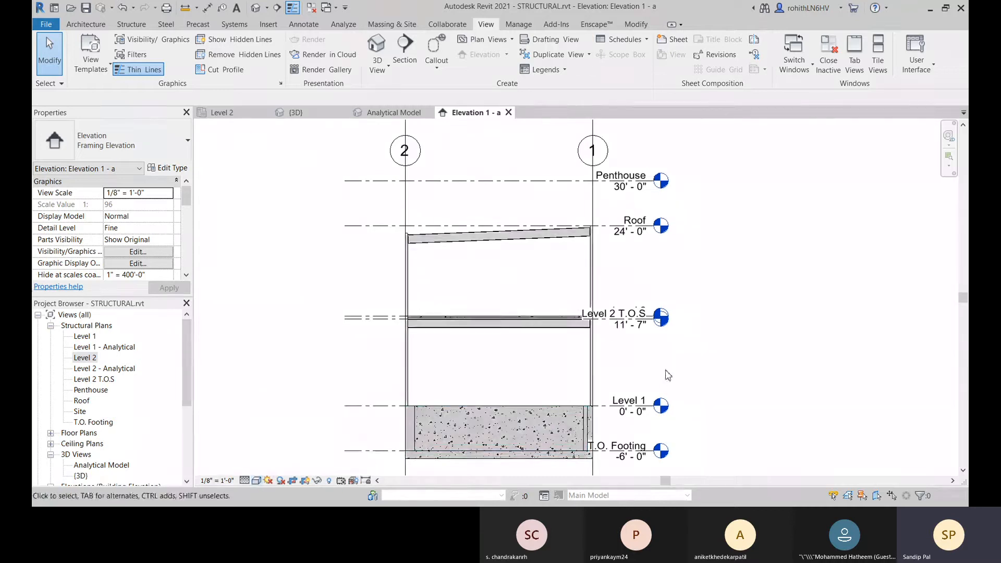
middle_drag(593, 403, 592, 369)
scroll(593, 369, up, 2)
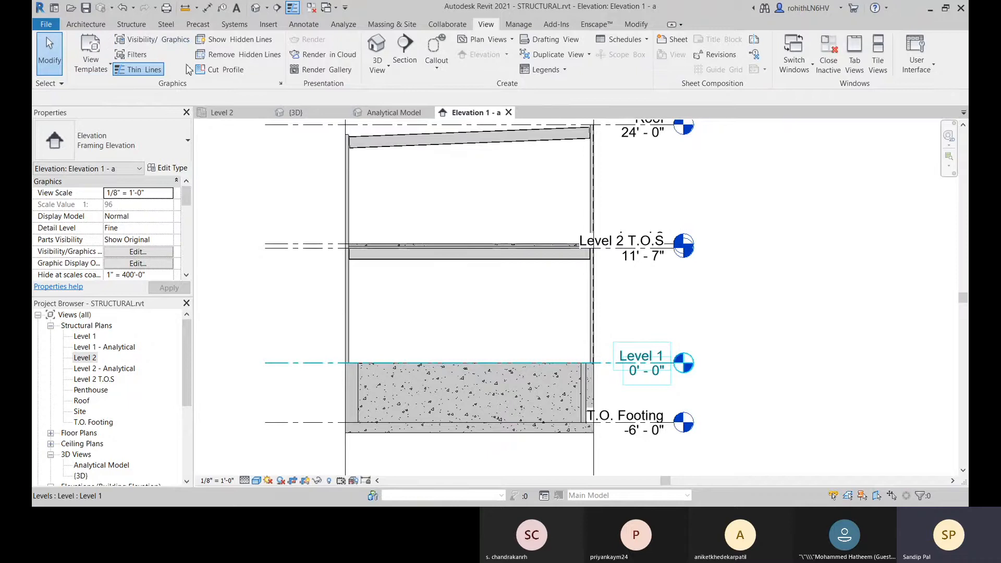
Step: Review the symbolic cutback distances, brace symbols and connection symbols in the Structural Settings without changing them
click(131, 24)
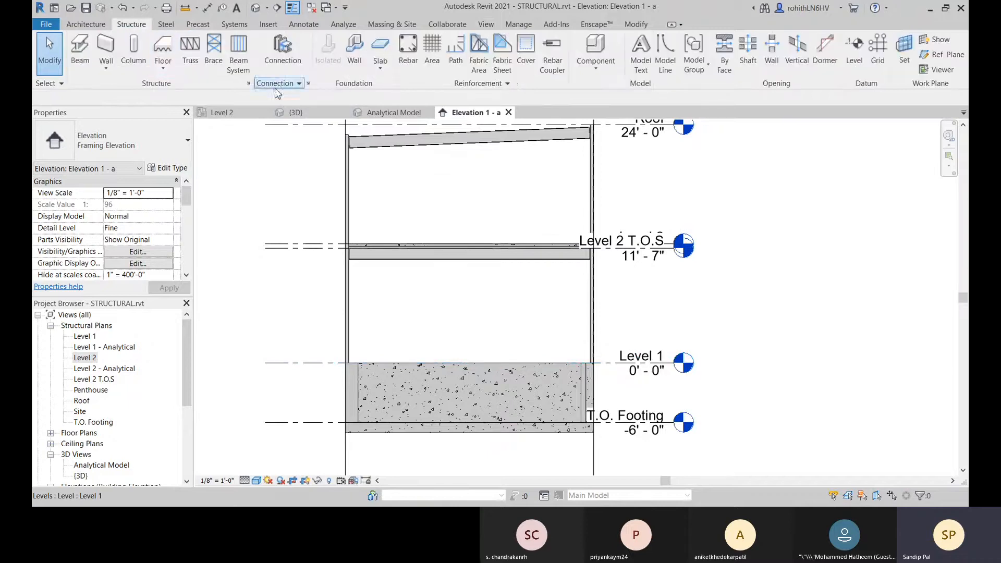
click(259, 84)
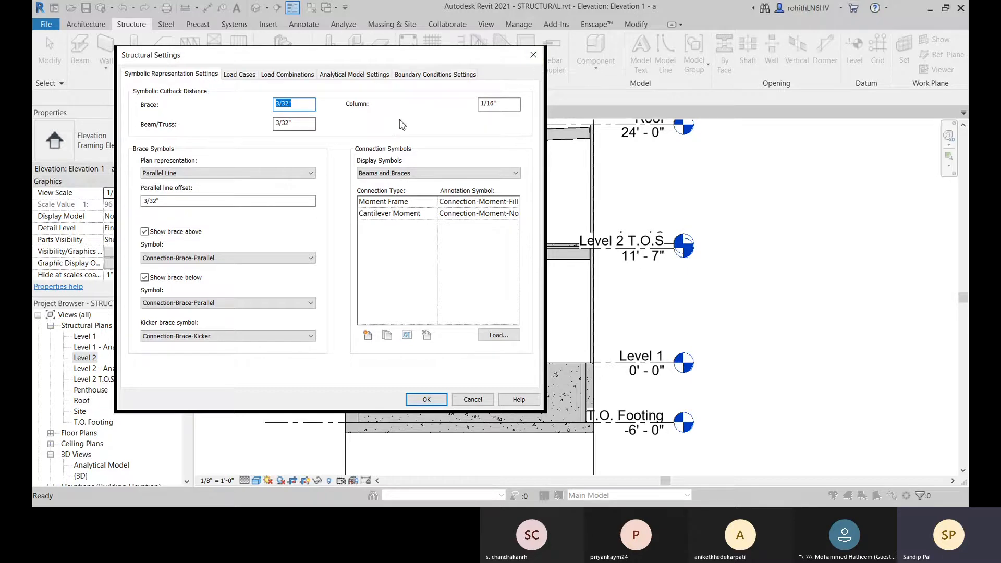
click(533, 55)
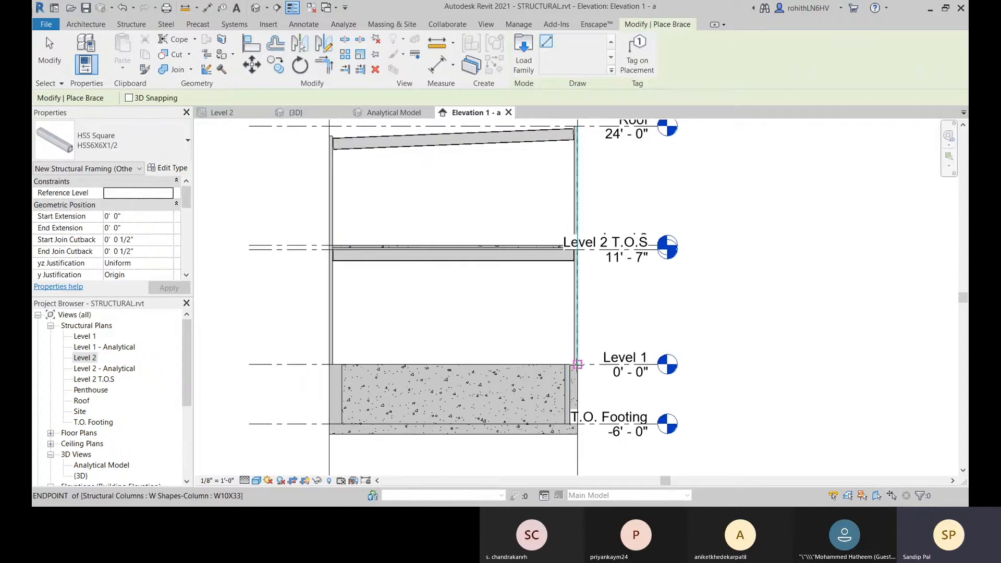
Step: Review the framing types available for a brace and leave the Brace command
click(112, 138)
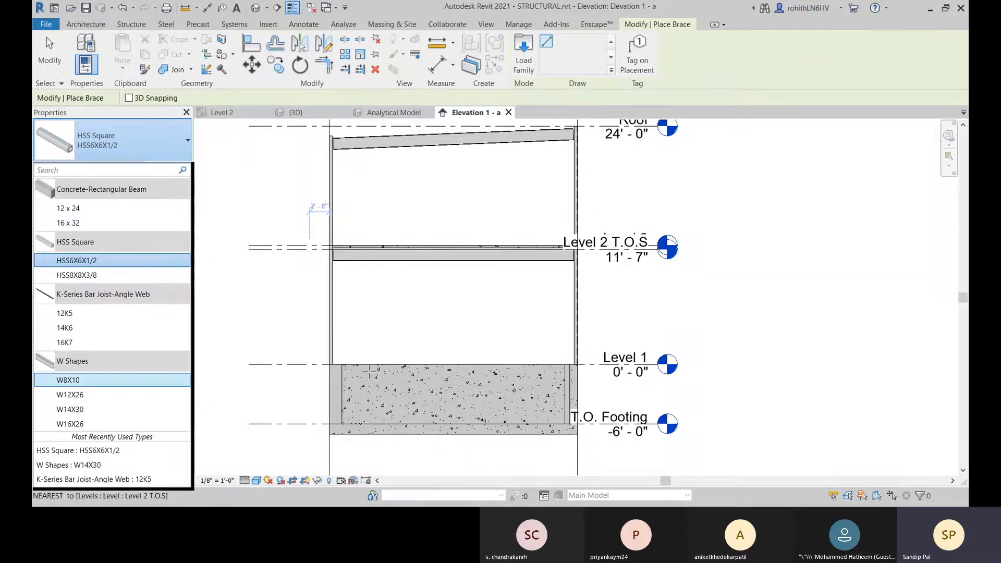
scroll(234, 360, down, 2)
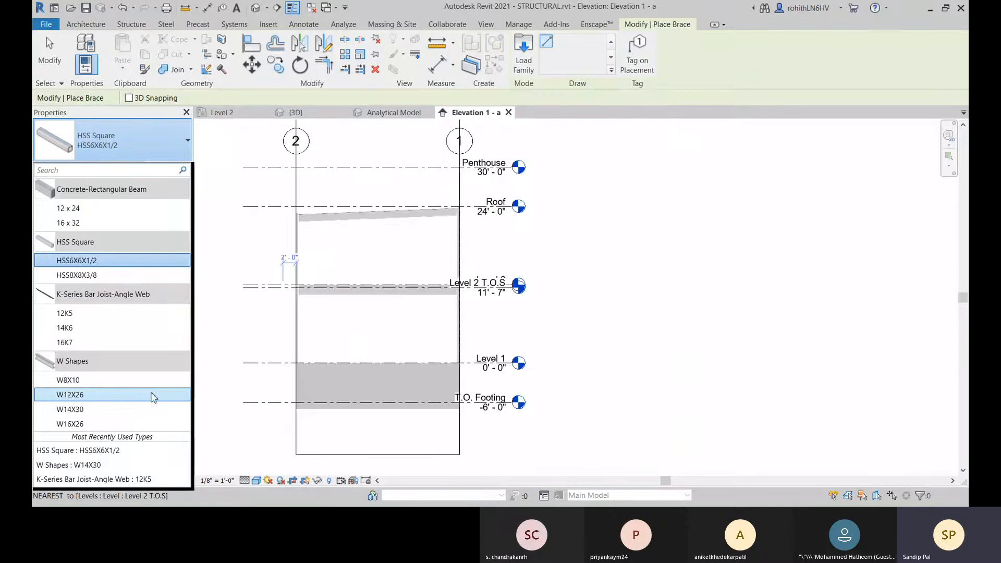
right_click(359, 319)
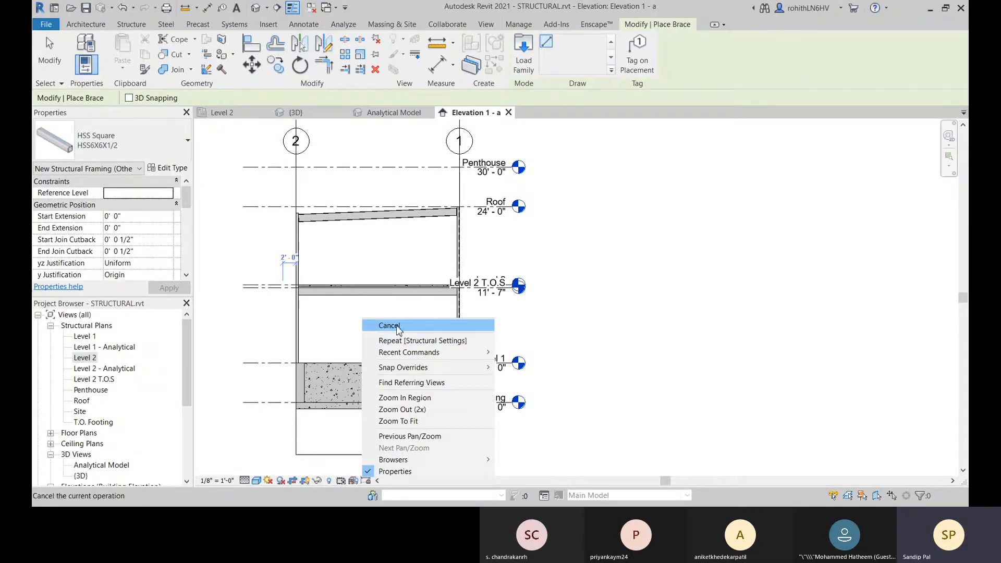
click(386, 324)
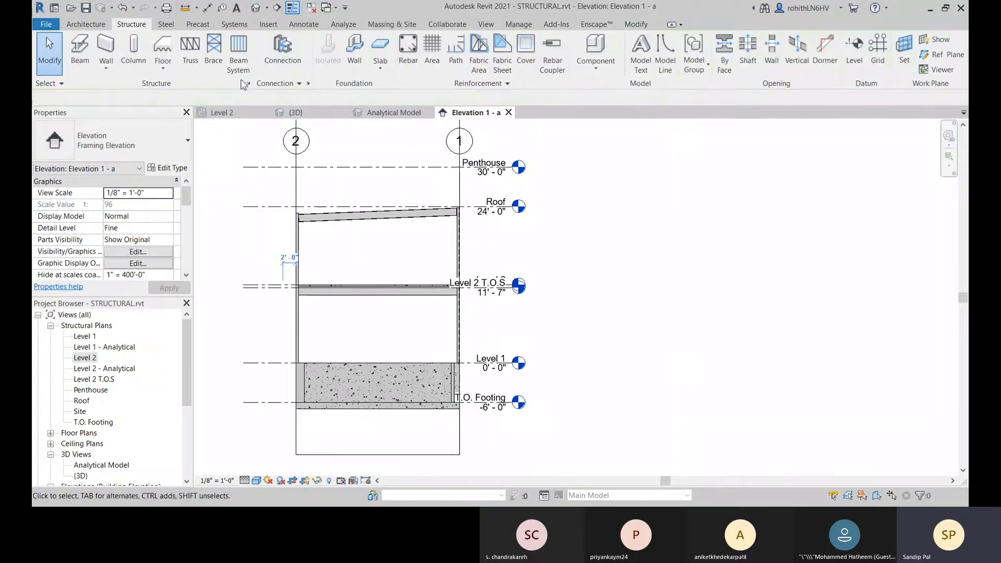
Step: With the Brace command active, show the analytical model in the framing elevation and set its visual style to Wireframe
click(215, 58)
middle_drag(351, 331, 407, 353)
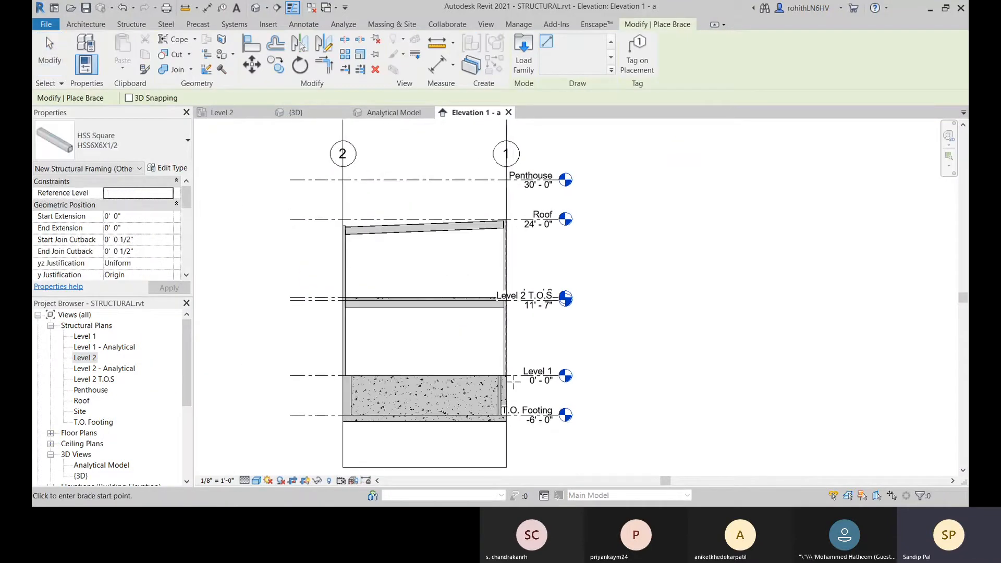
scroll(504, 376, up, 2)
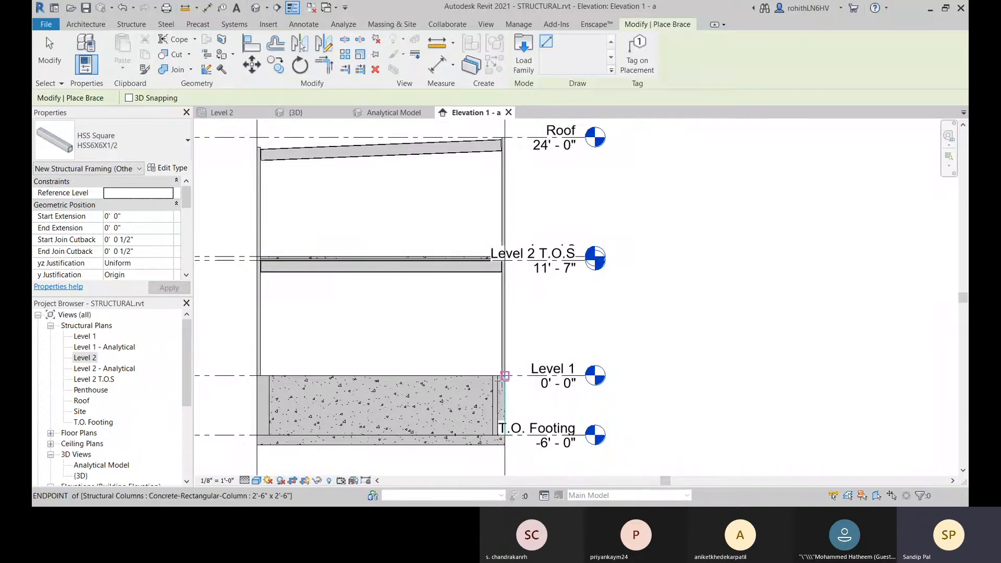
scroll(504, 375, up, 4)
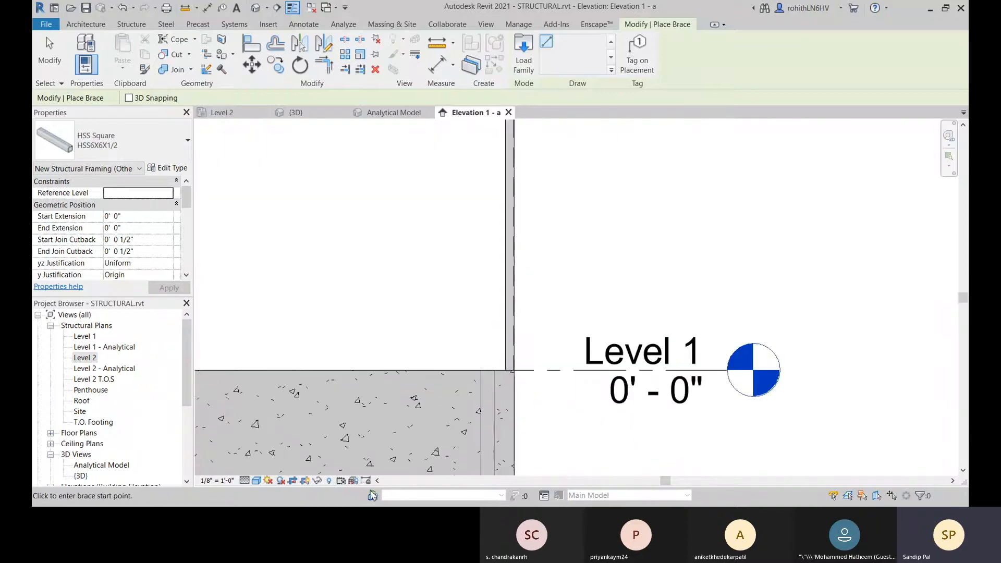
click(352, 481)
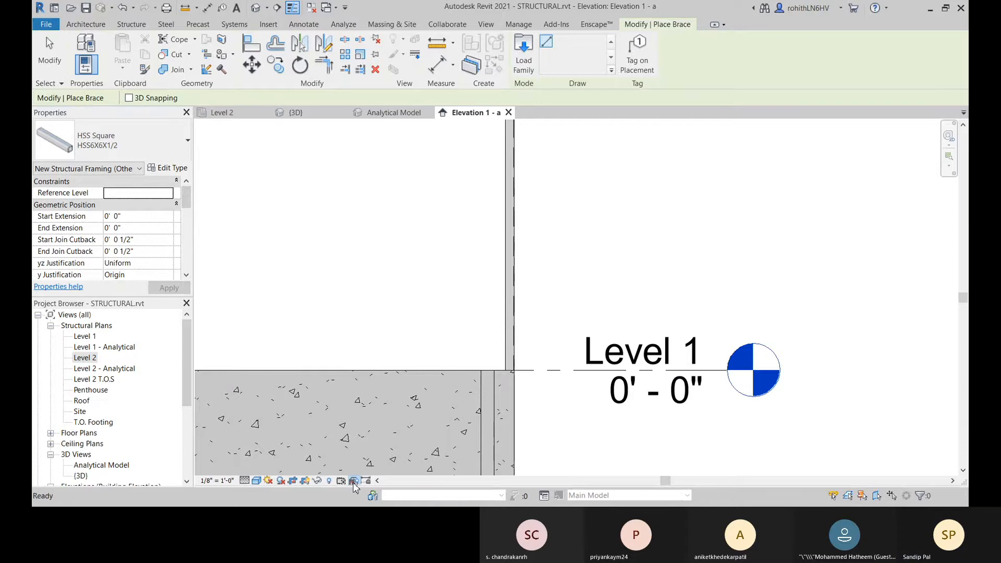
scroll(536, 413, down, 4)
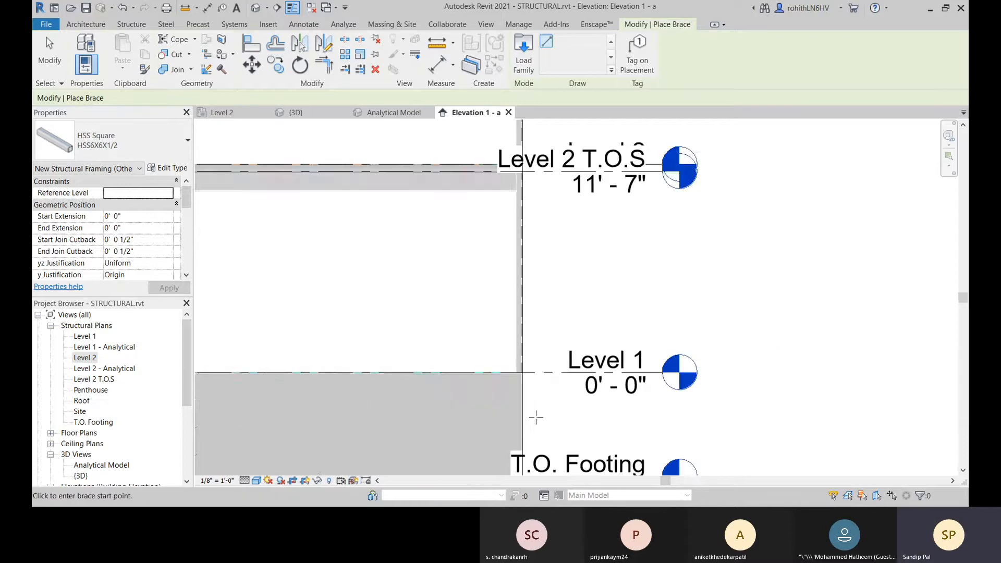
scroll(364, 343, down, 1)
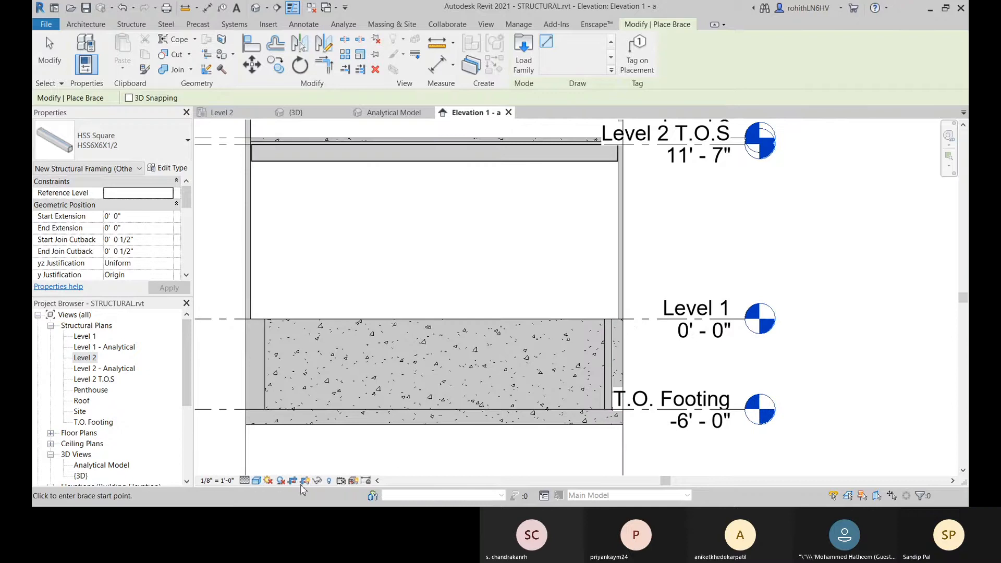
click(257, 480)
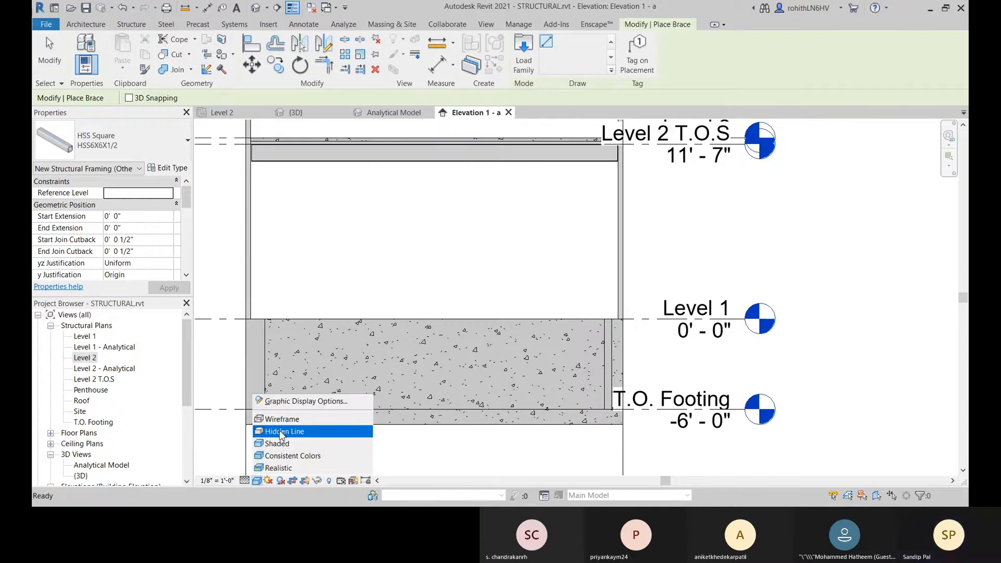
click(280, 420)
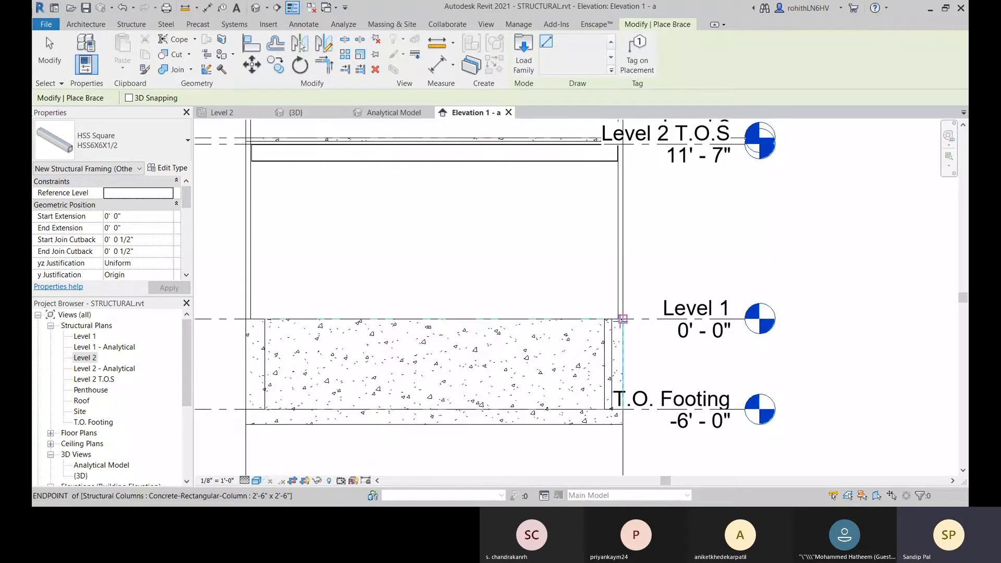
Step: Place an HSS6X6X1/2 brace from the Level 1 base of the grid 1 column to the midpoint of the Level 2 beam
scroll(622, 319, up, 3)
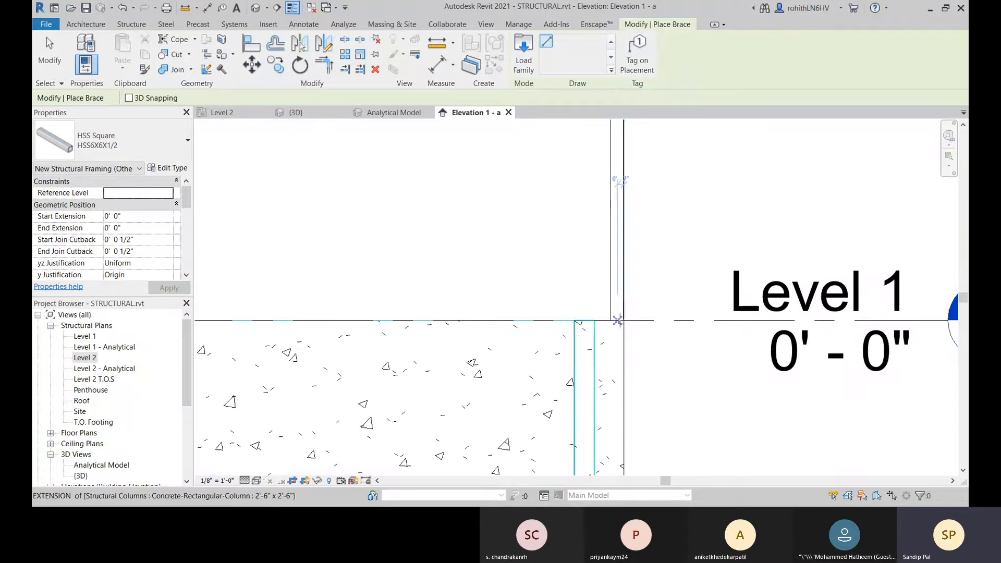
click(623, 320)
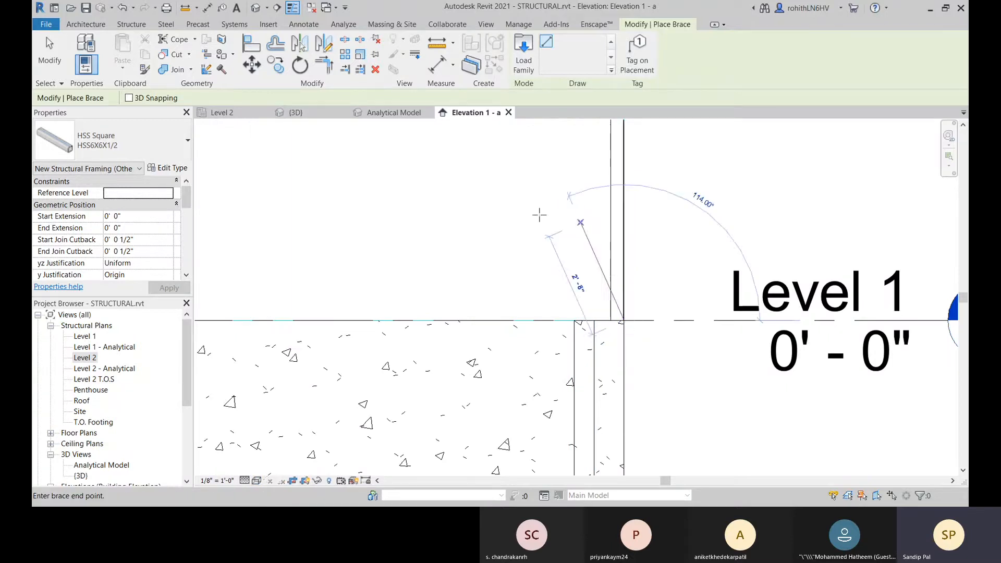
scroll(537, 211, down, 4)
middle_drag(528, 233, 581, 355)
scroll(505, 267, up, 2)
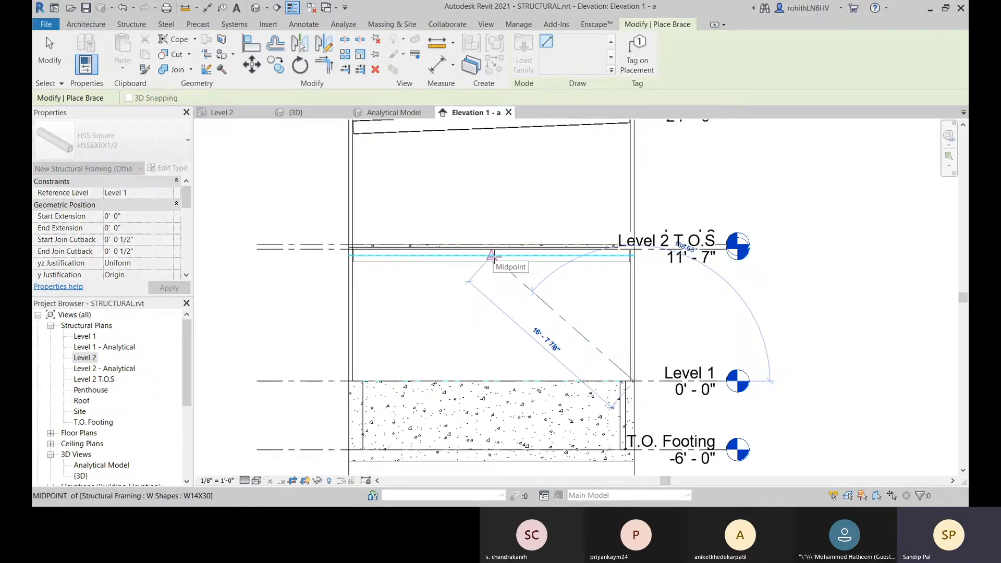
click(491, 256)
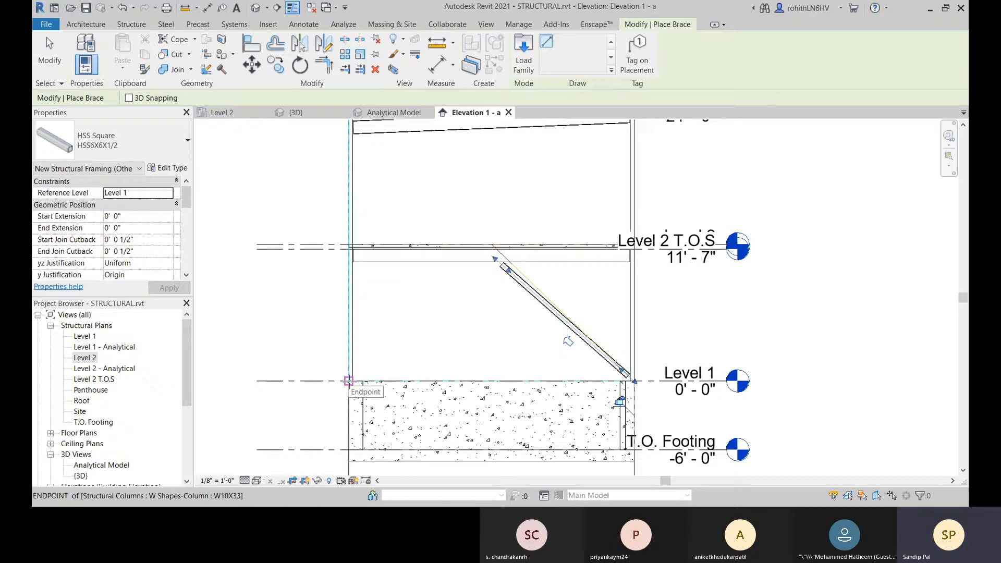
Step: Place a matching HSS6X6X1/2 brace from the Level 1 base of the grid 2 column to the Level 2 beam's midpoint
click(348, 381)
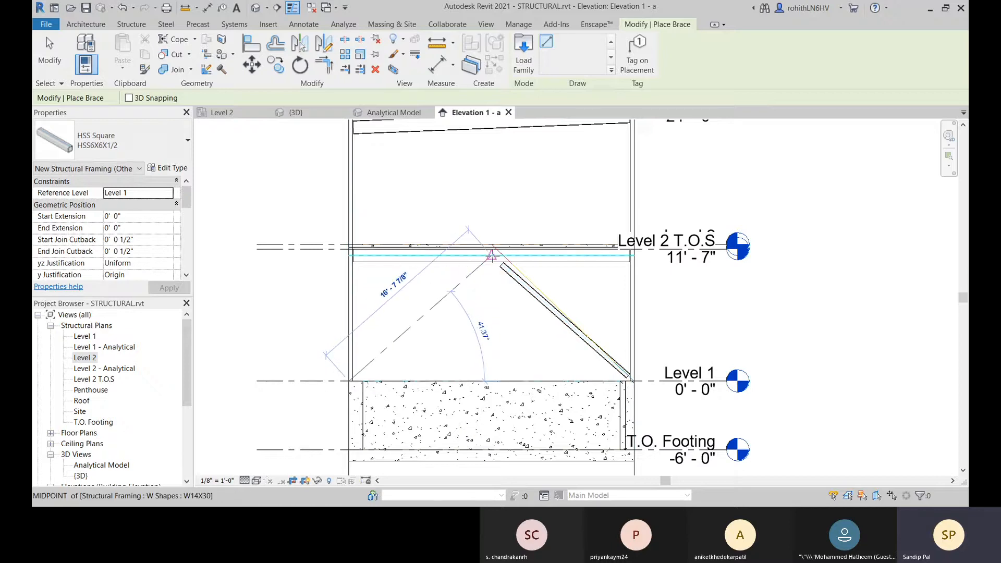
click(492, 256)
right_click(494, 215)
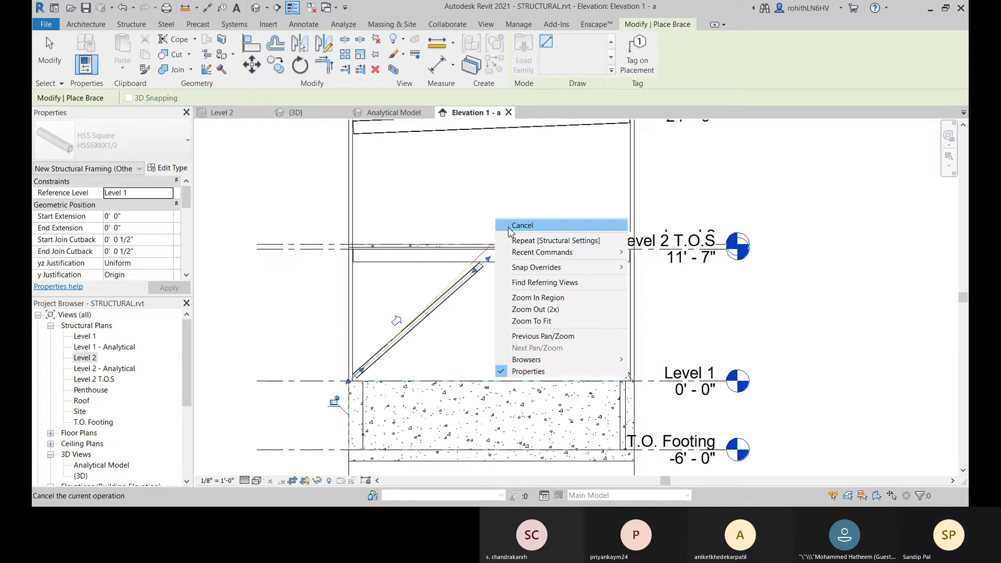
click(508, 224)
right_click(500, 220)
click(513, 221)
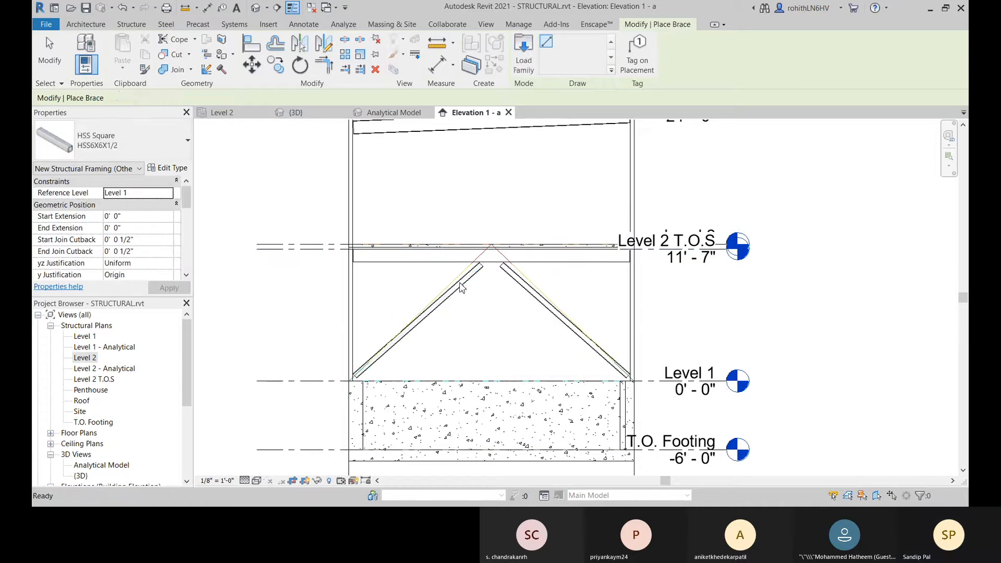
Step: Extend the upper ends of both braces to their common connection point at the middle of the Level 2 beam
click(460, 288)
scroll(479, 276, up, 2)
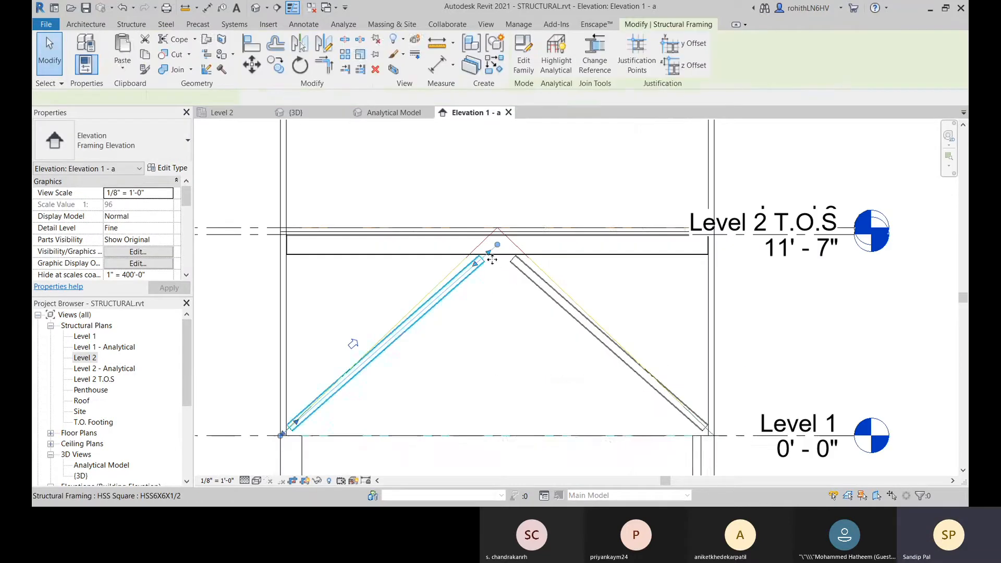
drag(492, 252, 497, 244)
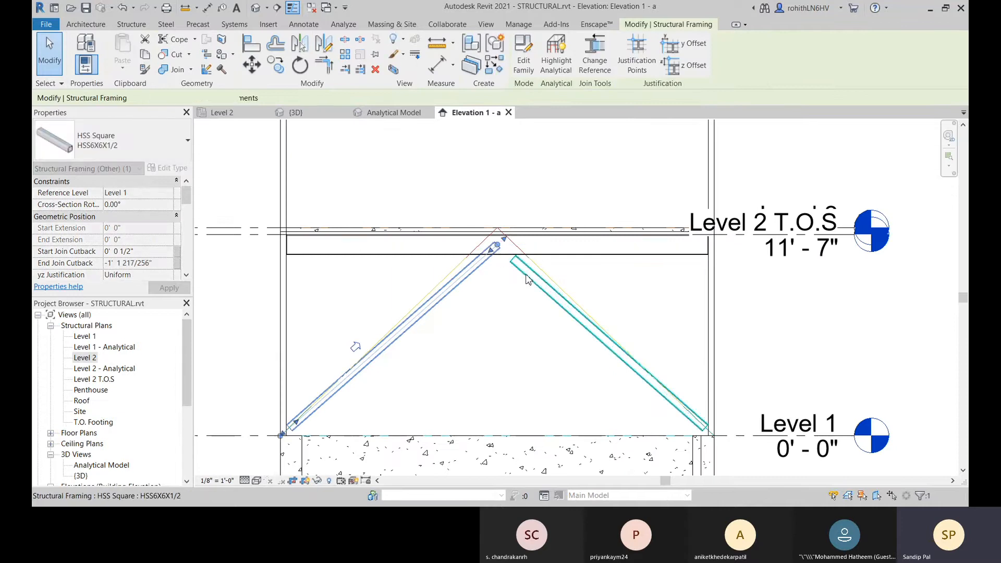
click(519, 268)
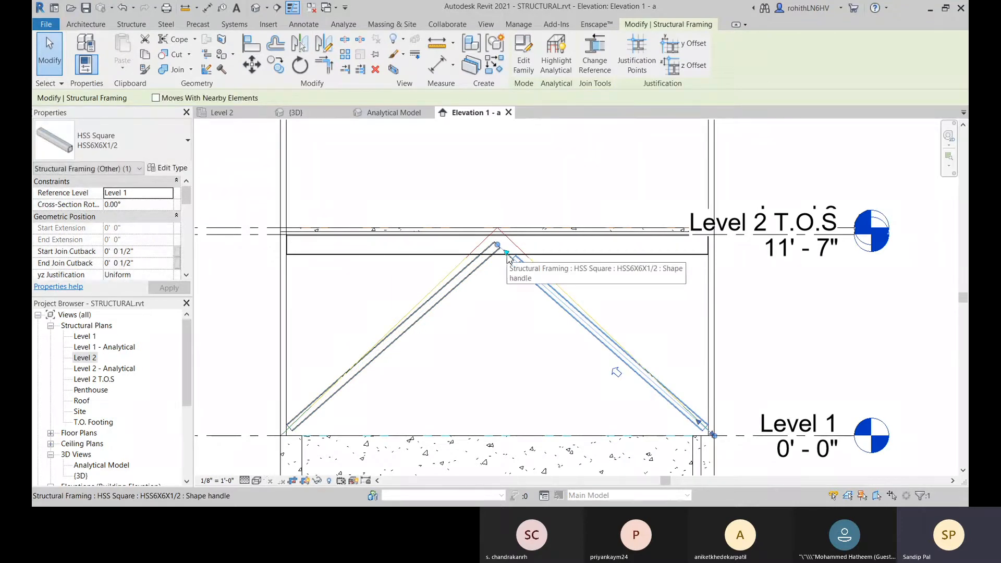
drag(506, 253, 498, 244)
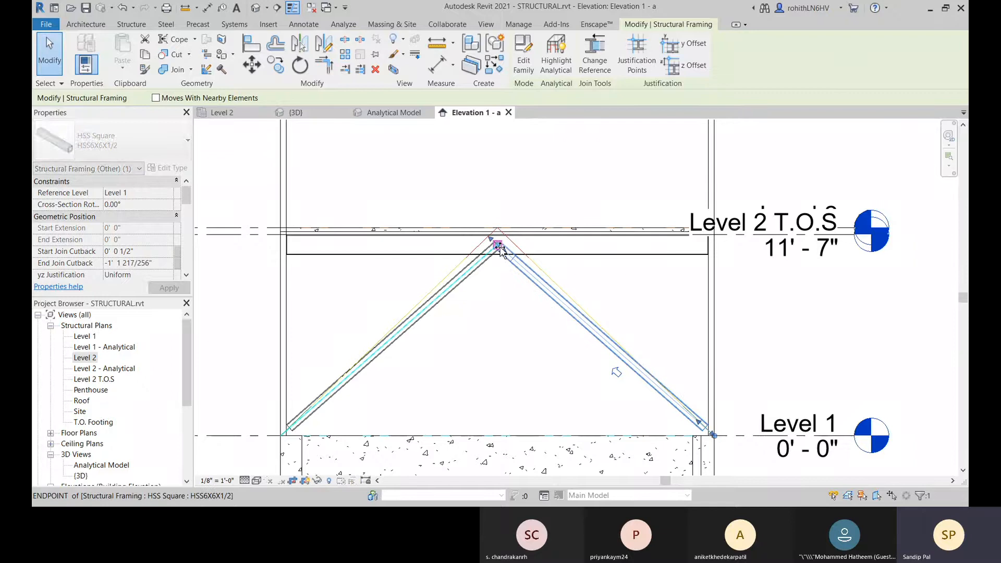
click(498, 303)
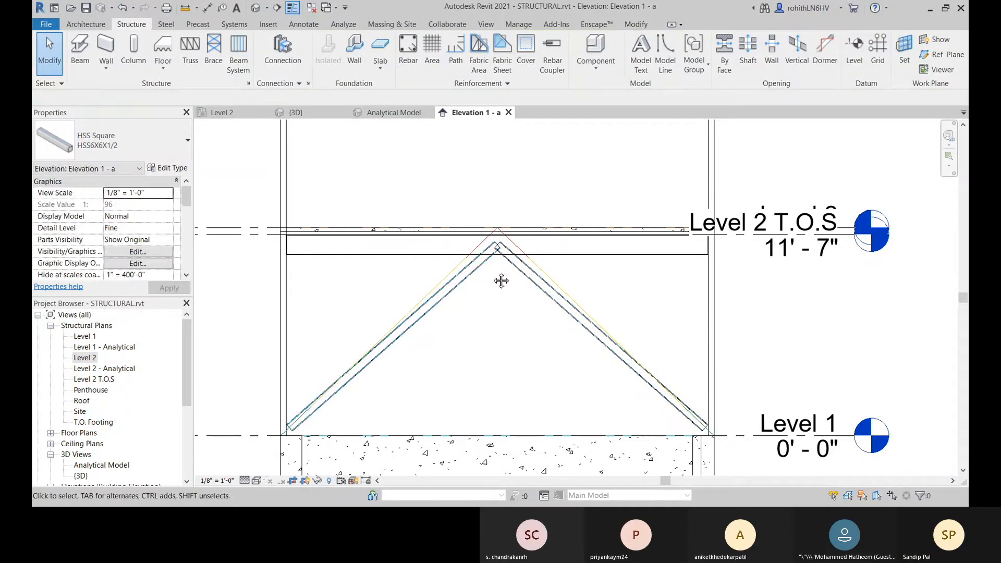
Step: Cope the upper end of the grid 2 side brace against the W14X30 Level 2 beam
scroll(432, 326, up, 2)
middle_drag(434, 322, 455, 303)
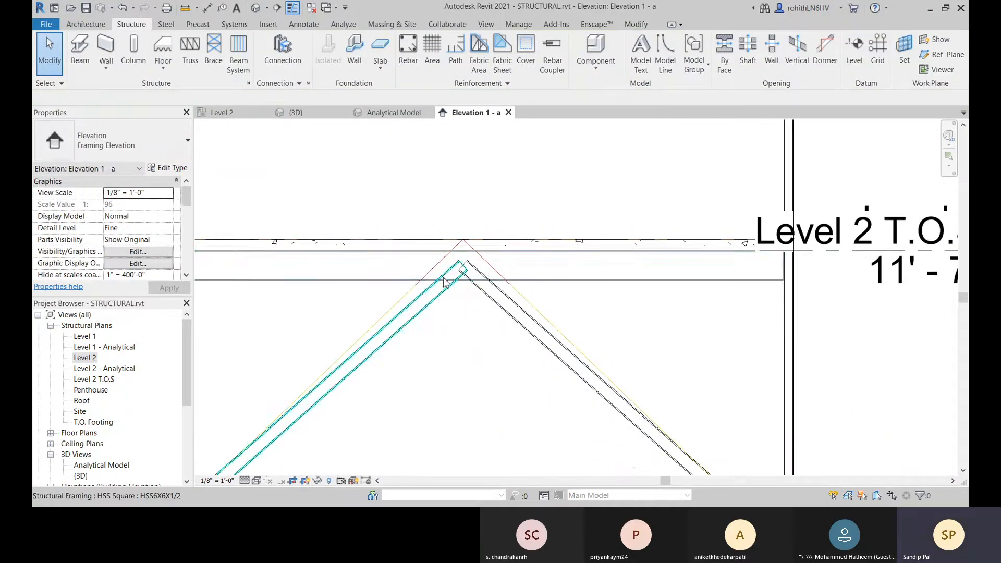
click(636, 24)
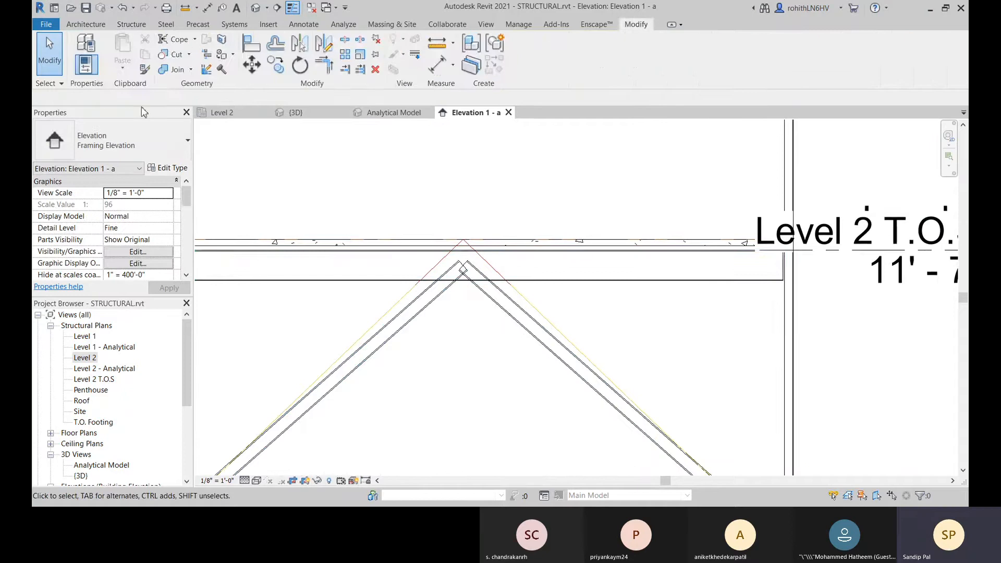
click(164, 46)
click(446, 289)
click(393, 282)
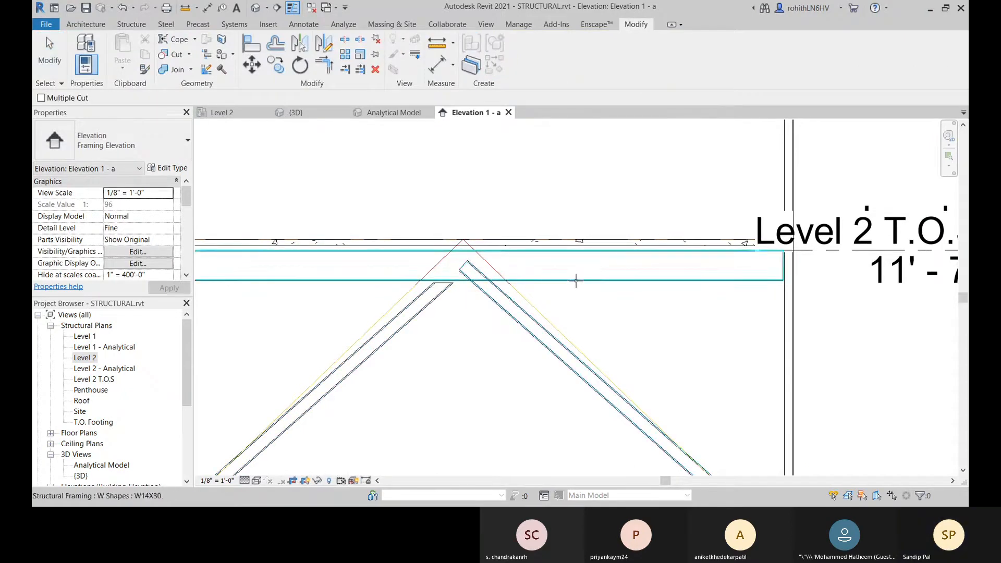
right_click(308, 185)
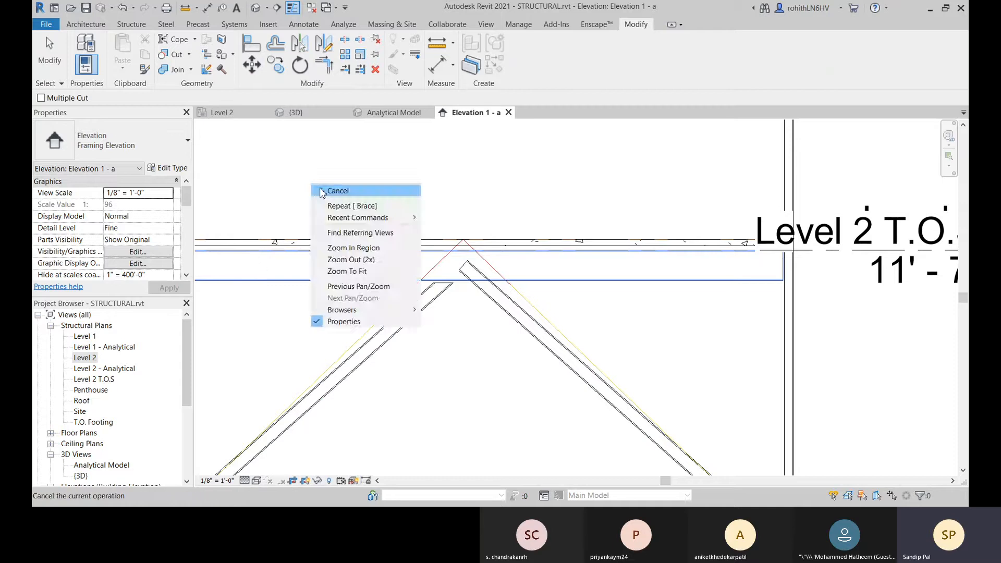
click(323, 191)
Step: Cope the upper end of the grid 1 side brace against the same Level 2 beam and end the Cope command
click(186, 54)
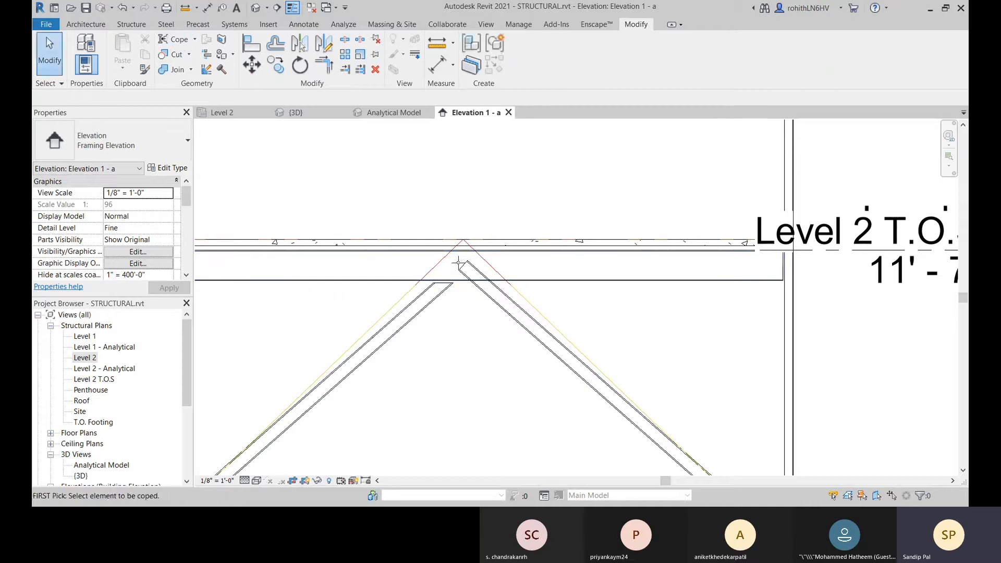
click(493, 298)
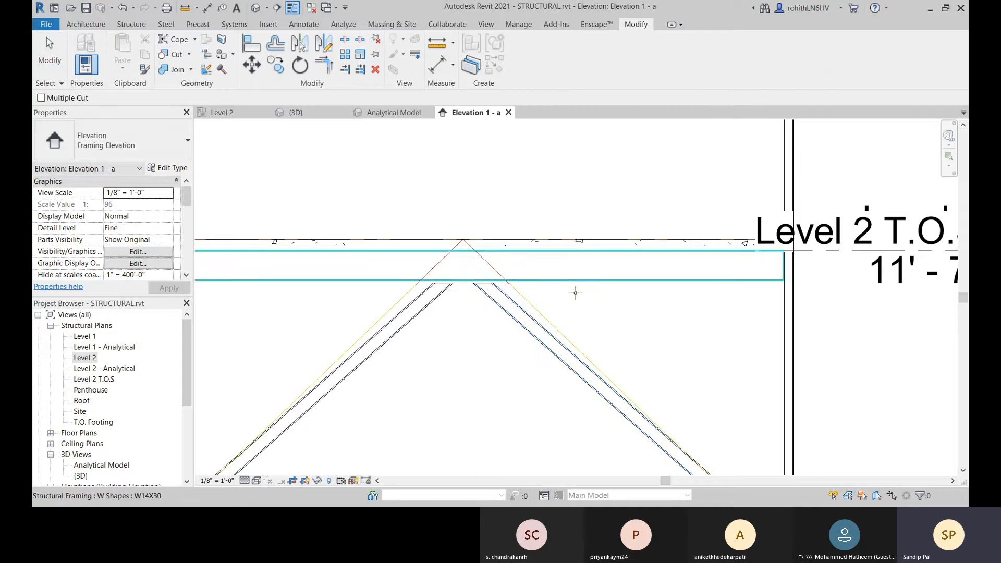
click(580, 276)
scroll(537, 325, down, 2)
scroll(537, 325, down, 3)
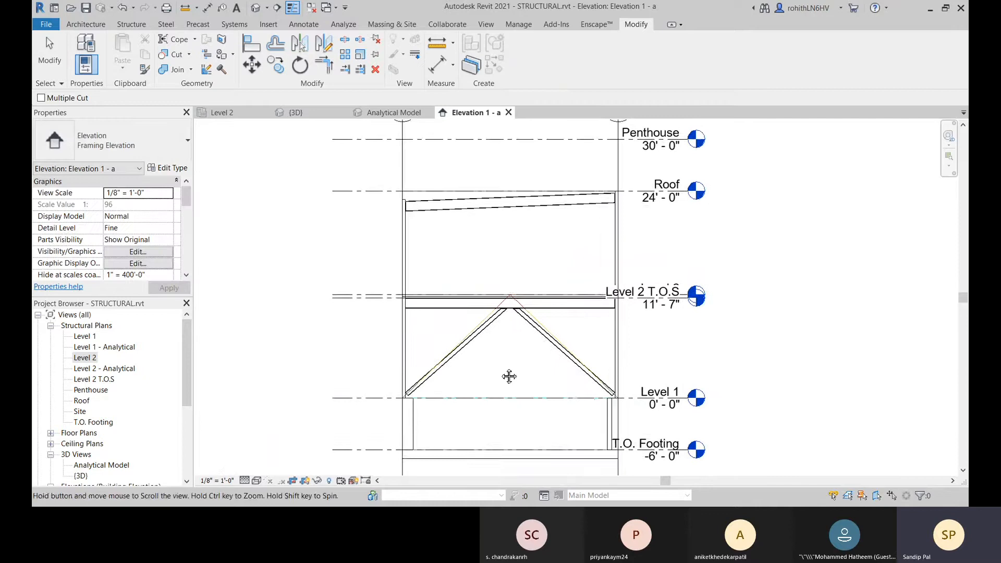
right_click(493, 273)
click(508, 280)
Step: Examine both coped braces in the framing elevation, from their upper ends at the Level 2 beam to their bases at Level 1
scroll(516, 292, up, 4)
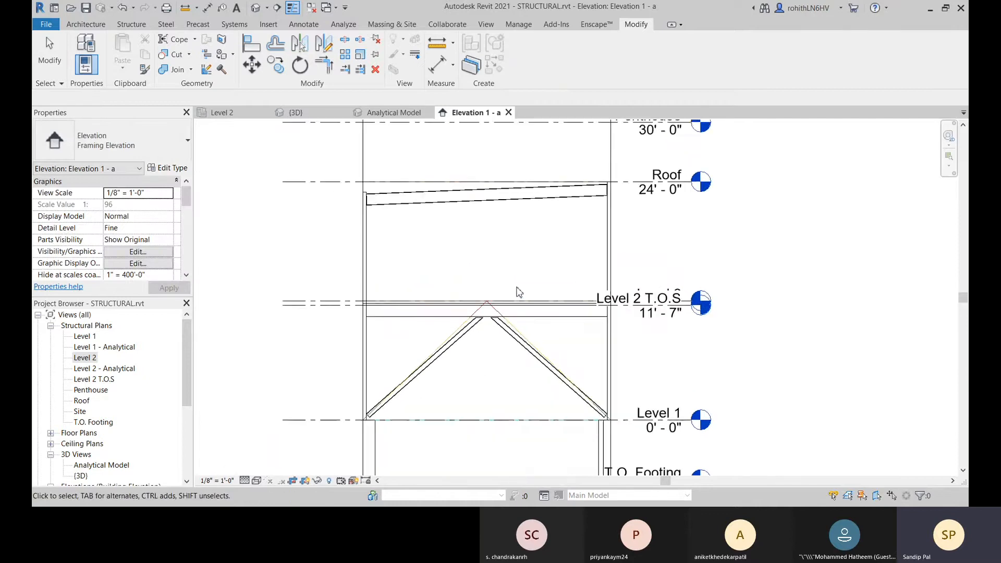
middle_drag(431, 335, 448, 317)
middle_drag(350, 395, 390, 376)
scroll(316, 395, up, 2)
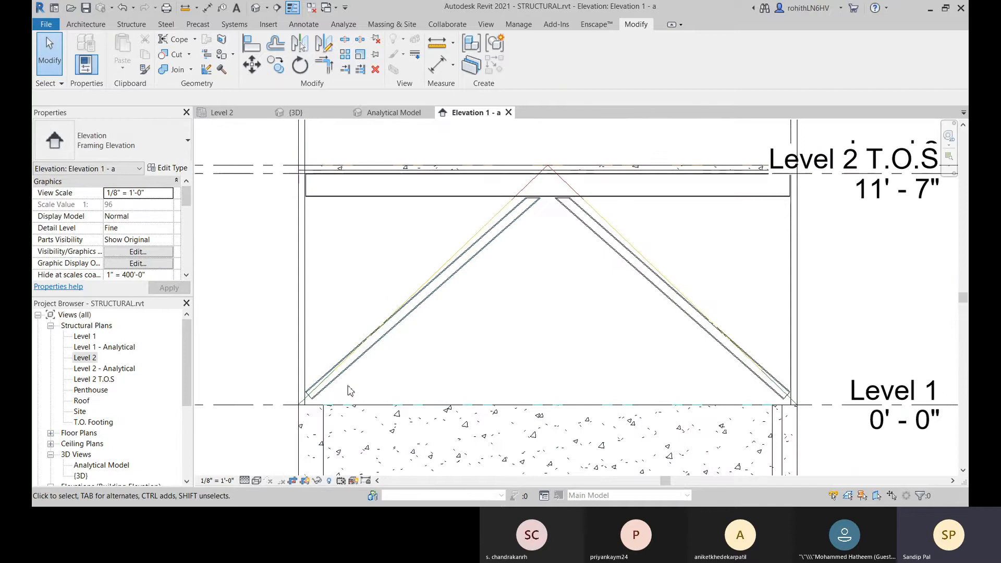
scroll(359, 399, down, 3)
middle_drag(364, 401, 326, 424)
middle_drag(274, 384, 304, 360)
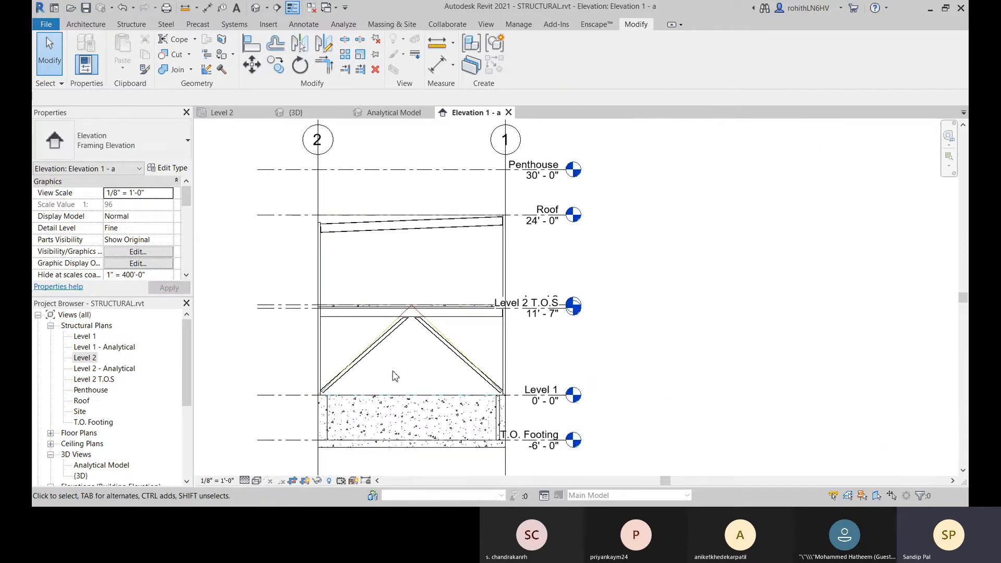
middle_drag(395, 375, 467, 364)
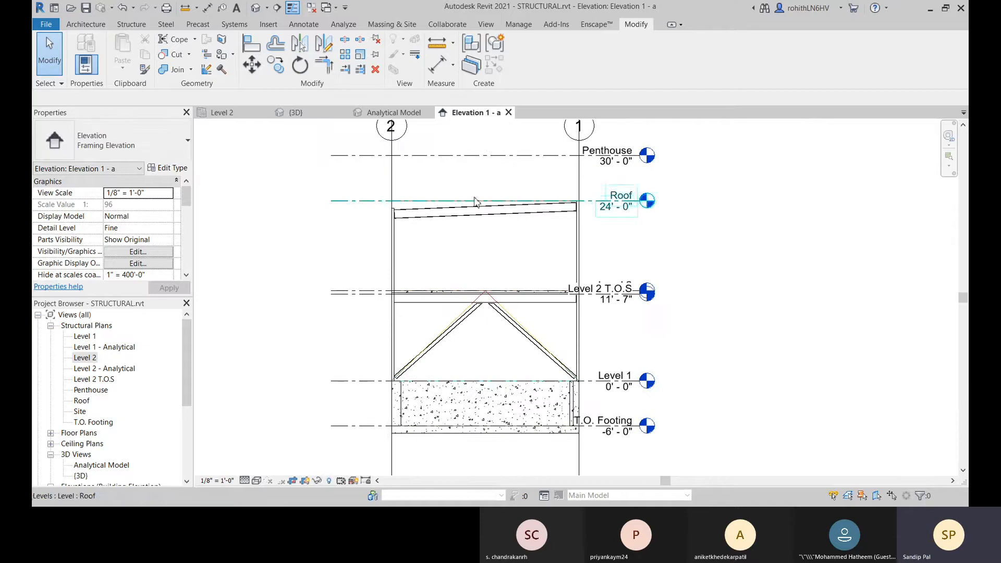
Step: Open the Level 2 structural plan and examine the dashed brace symbol along grid E between grids 1 and 2
click(226, 115)
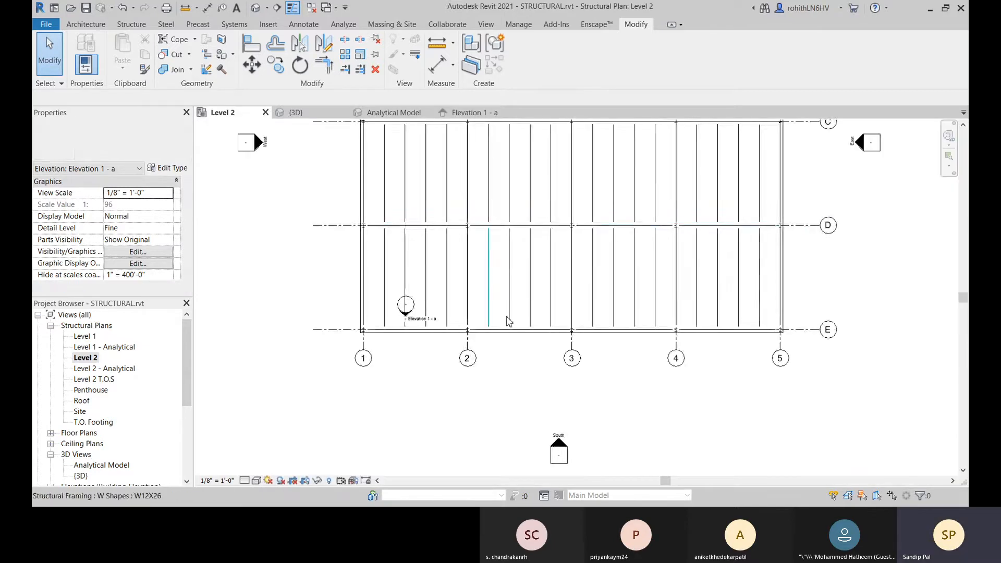
scroll(454, 342, up, 2)
middle_drag(375, 362, 414, 349)
scroll(413, 348, up, 5)
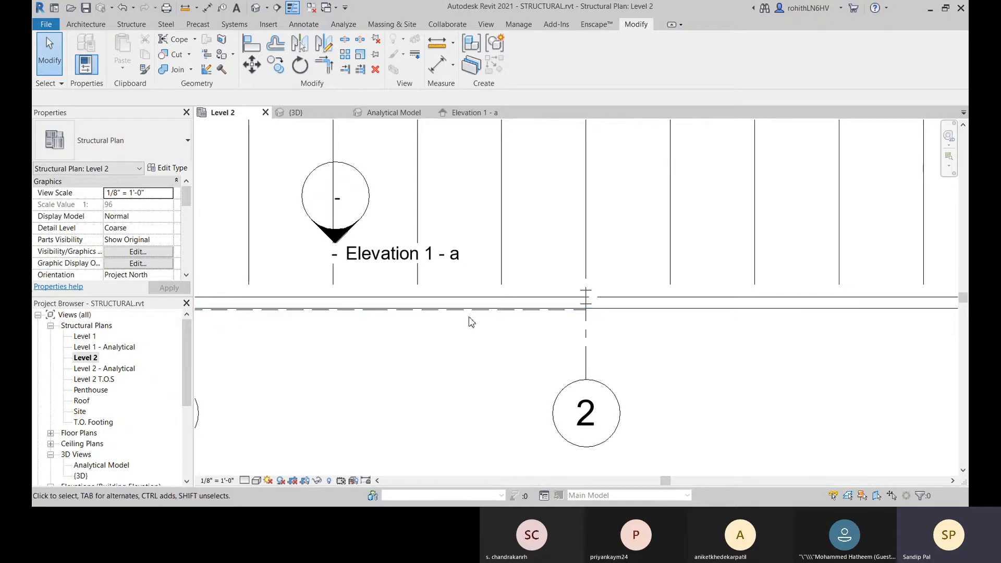
middle_drag(235, 329, 350, 332)
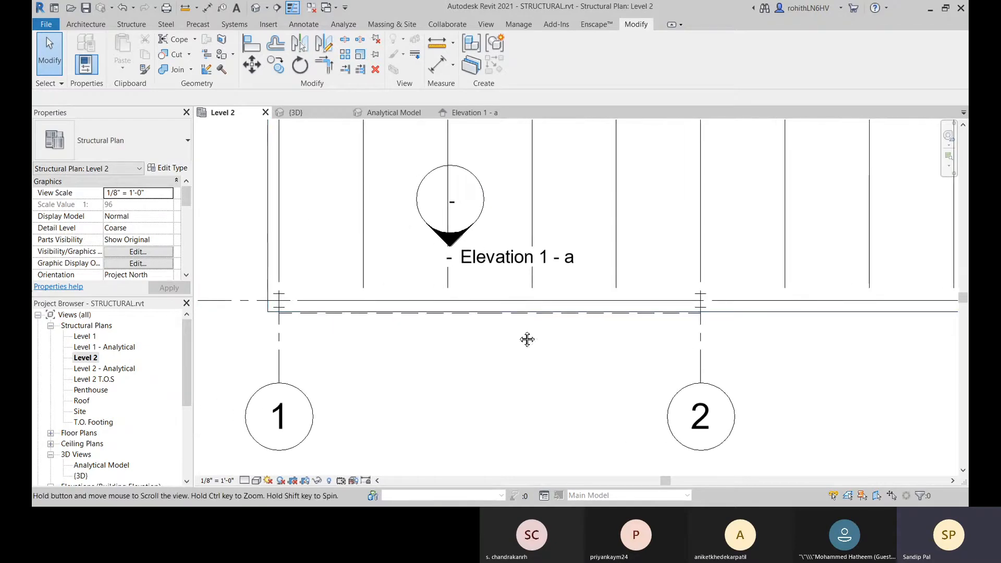
middle_drag(448, 317, 420, 320)
scroll(432, 322, up, 1)
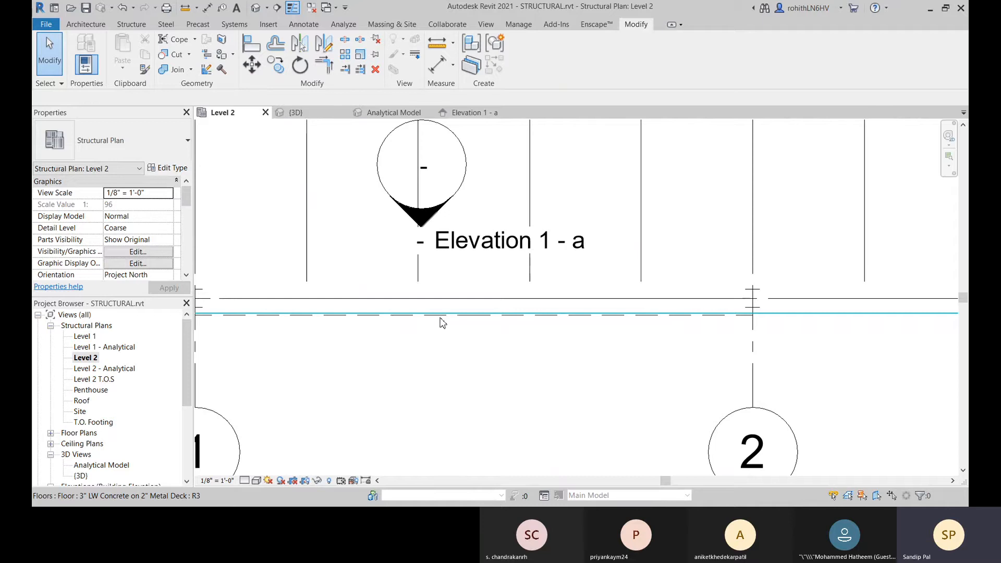
scroll(718, 328, down, 2)
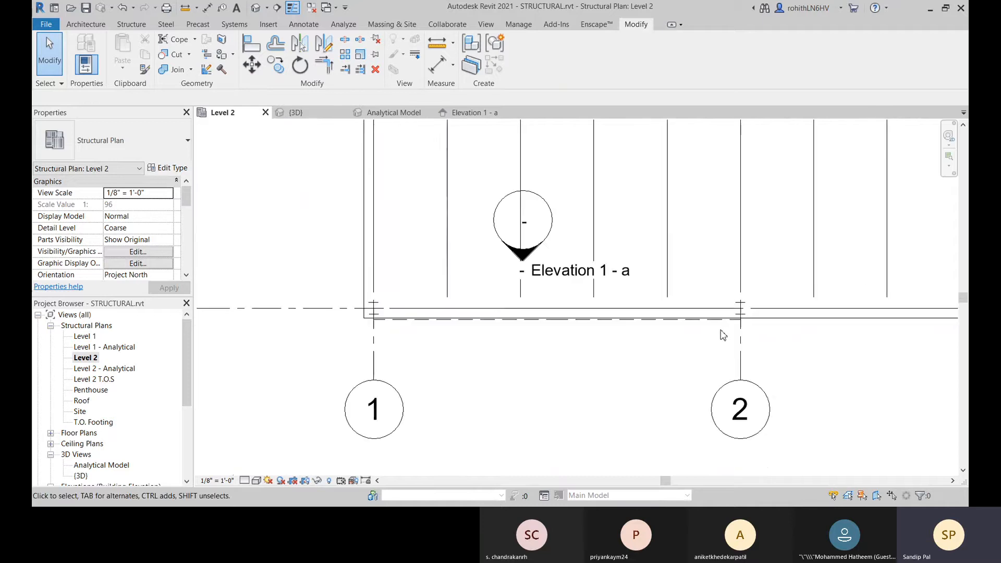
scroll(725, 336, down, 1)
middle_drag(737, 339, 435, 328)
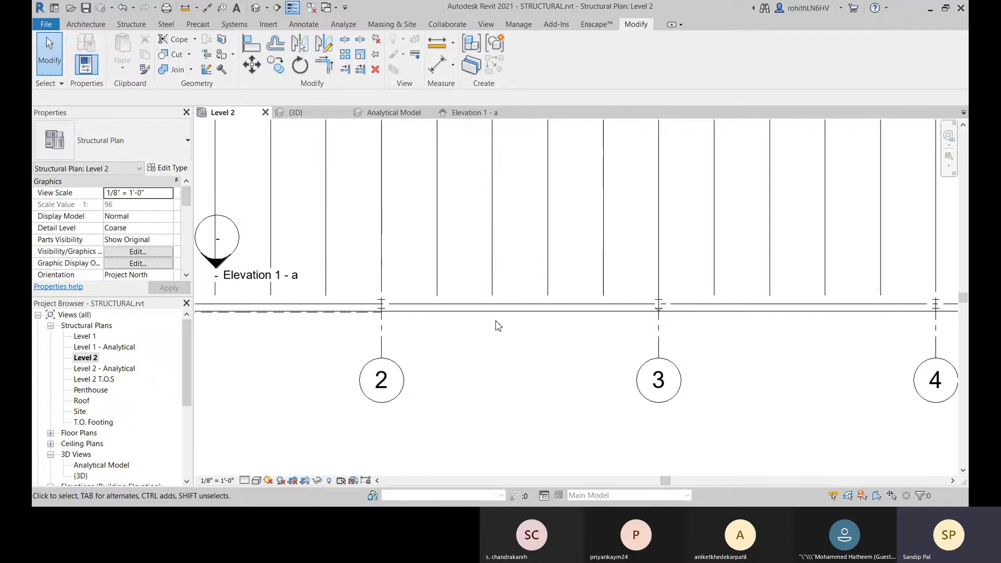
middle_drag(317, 345, 444, 339)
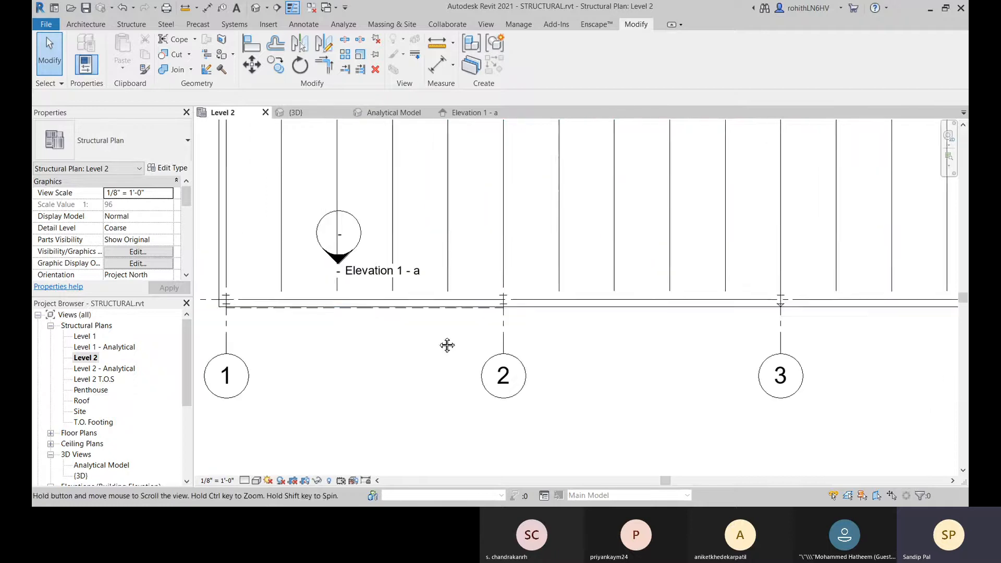
Step: Set the Level 2 plan to Fine detail to examine the braces on grid E, and restore it to Coarse
scroll(367, 316, up, 3)
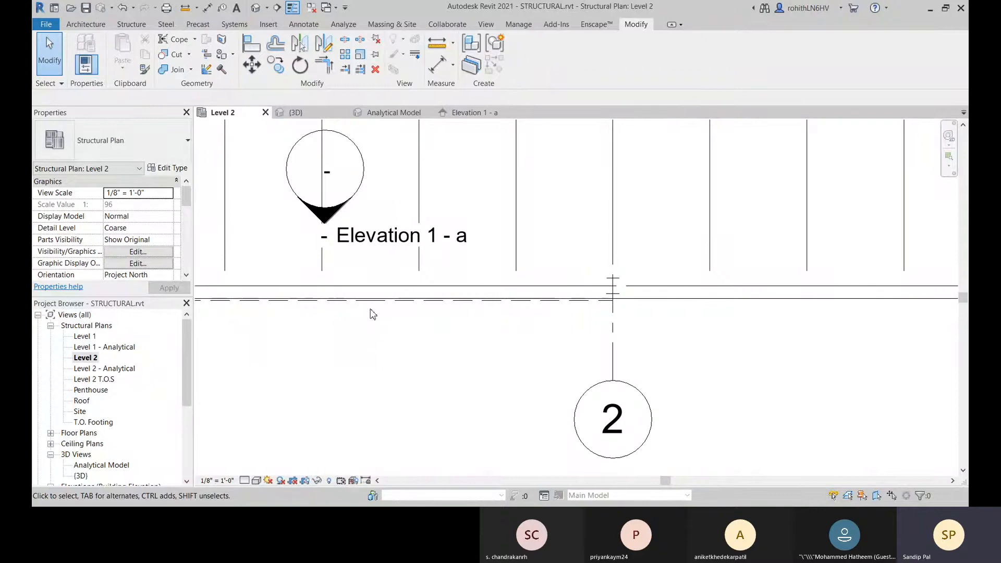
middle_drag(363, 351, 510, 325)
click(244, 481)
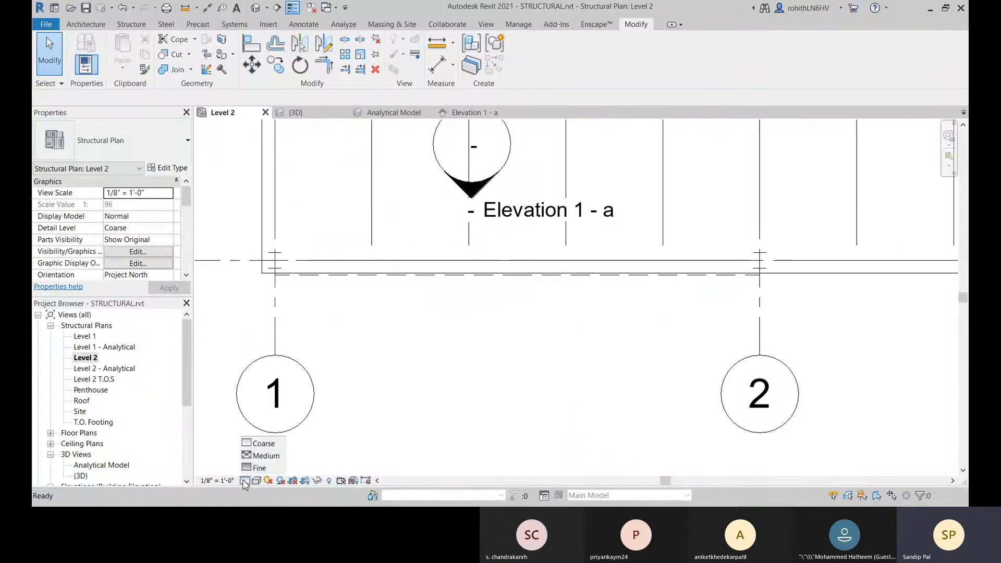
click(255, 467)
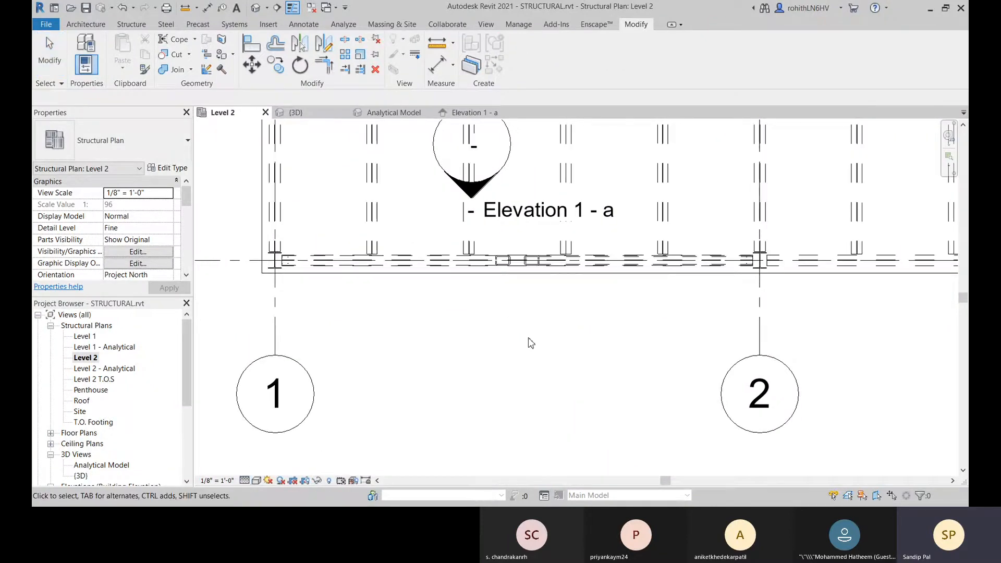
middle_drag(530, 342, 484, 381)
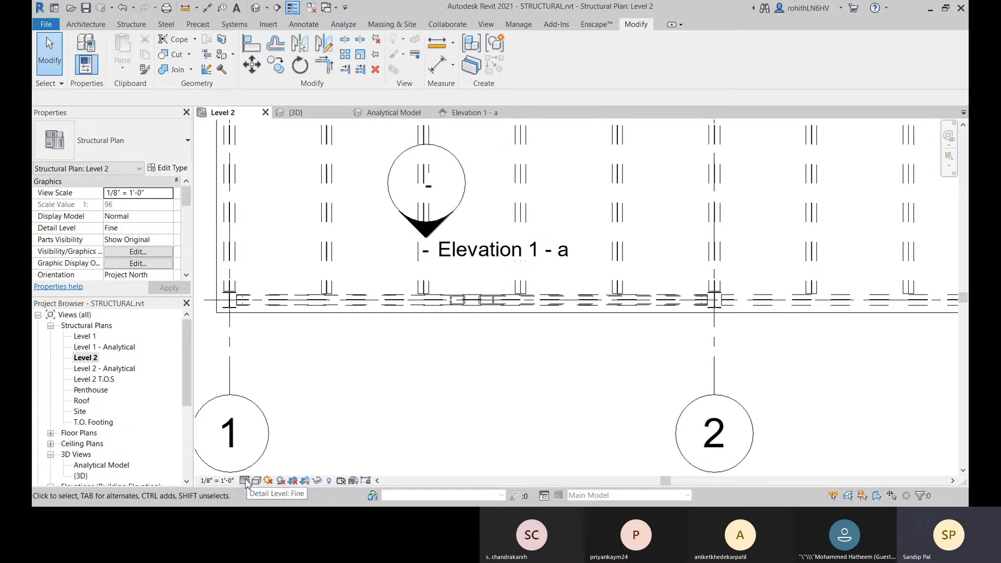
scroll(459, 305, up, 3)
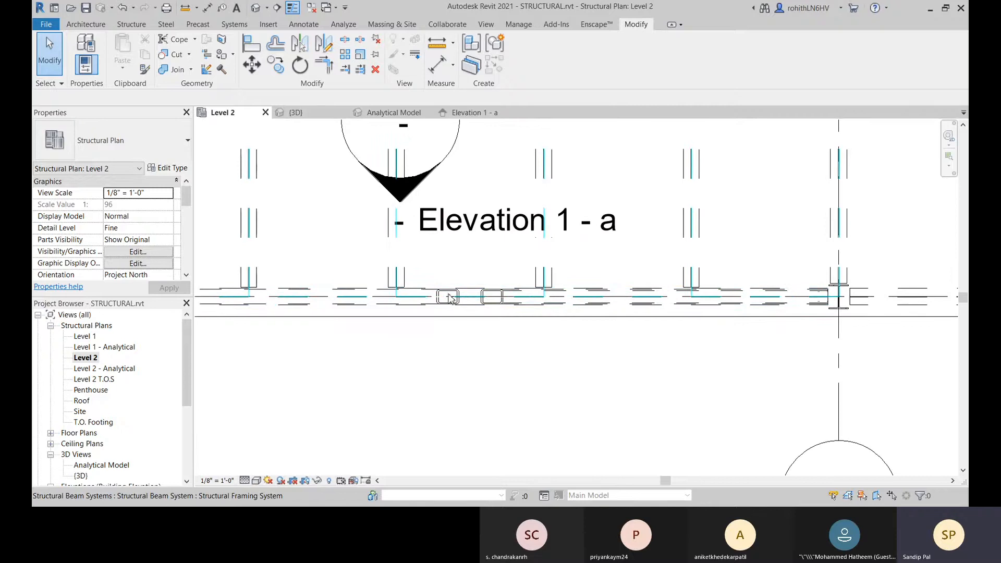
click(245, 481)
click(263, 444)
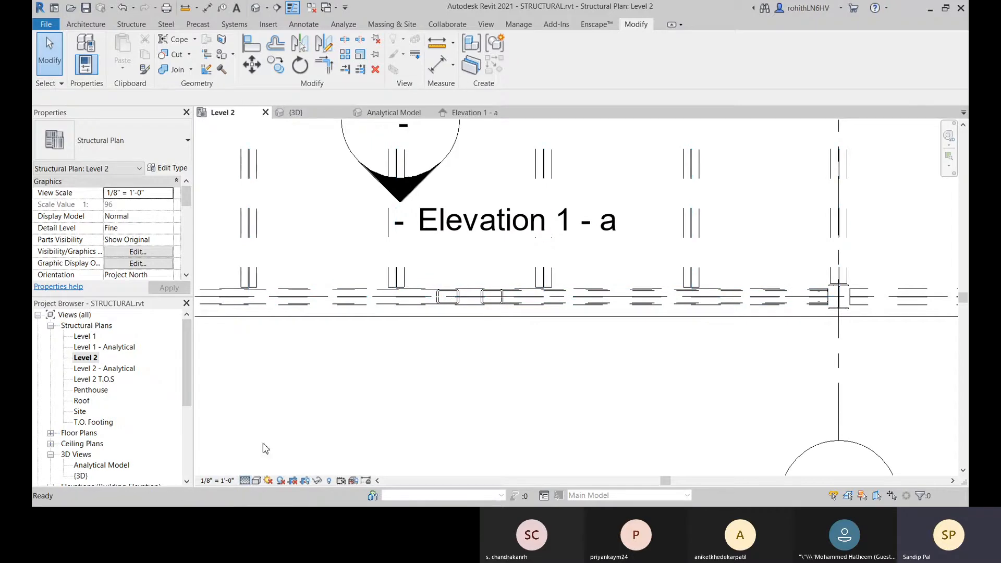
scroll(367, 365, down, 2)
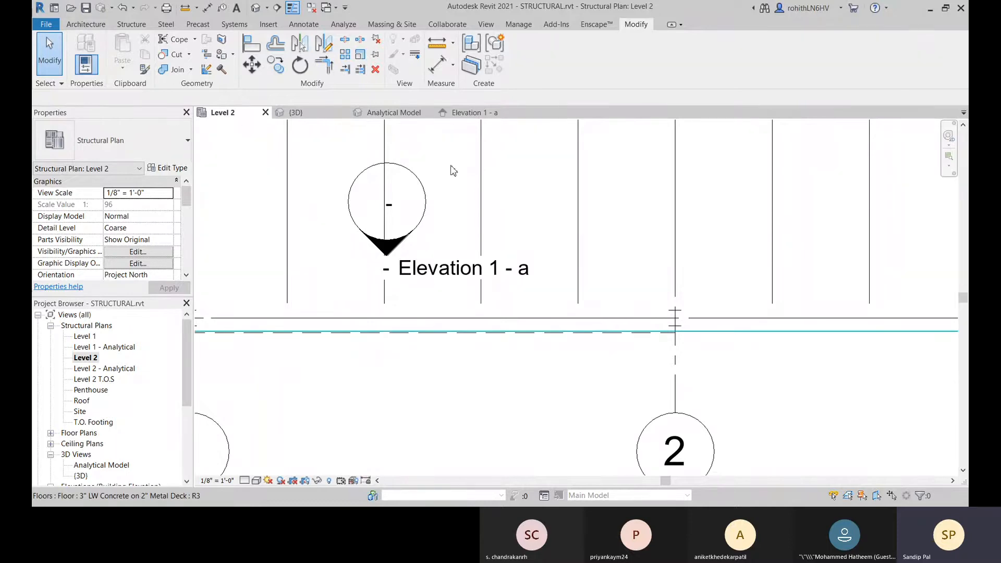
Step: Turn off Show brace above in the structural settings and check the brace symbol in the Level 2 plan
scroll(362, 380, down, 3)
middle_drag(362, 380, 485, 360)
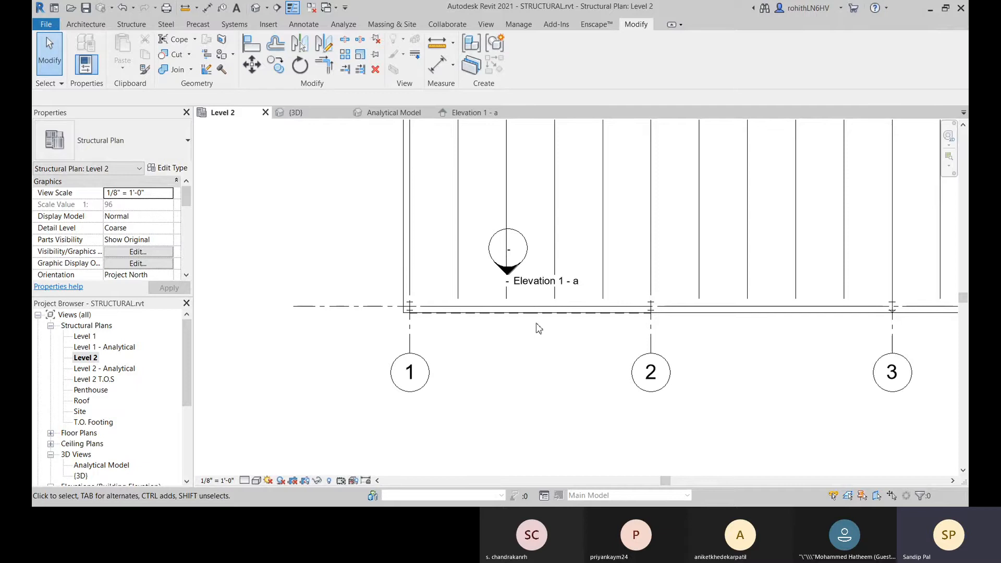
click(144, 27)
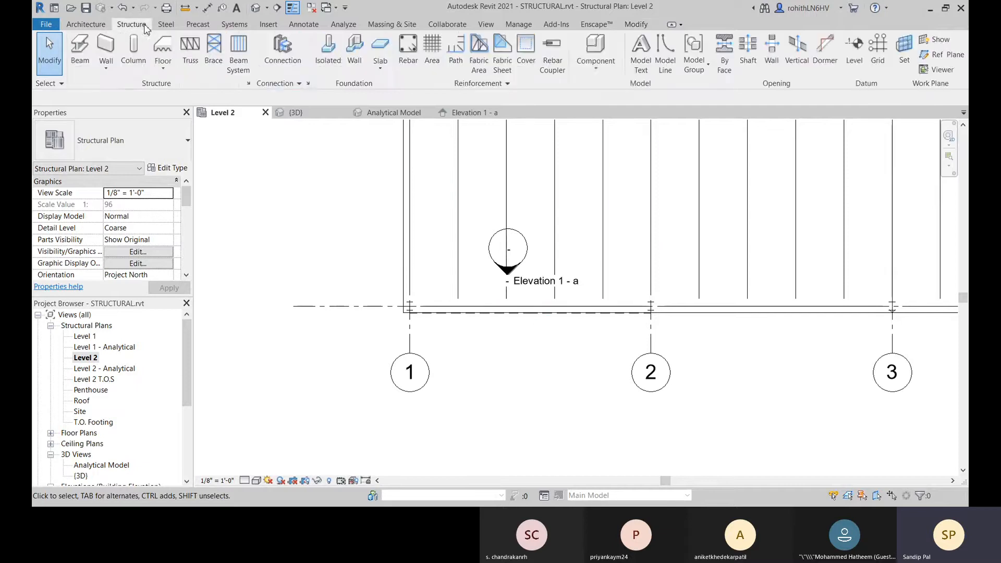
click(248, 83)
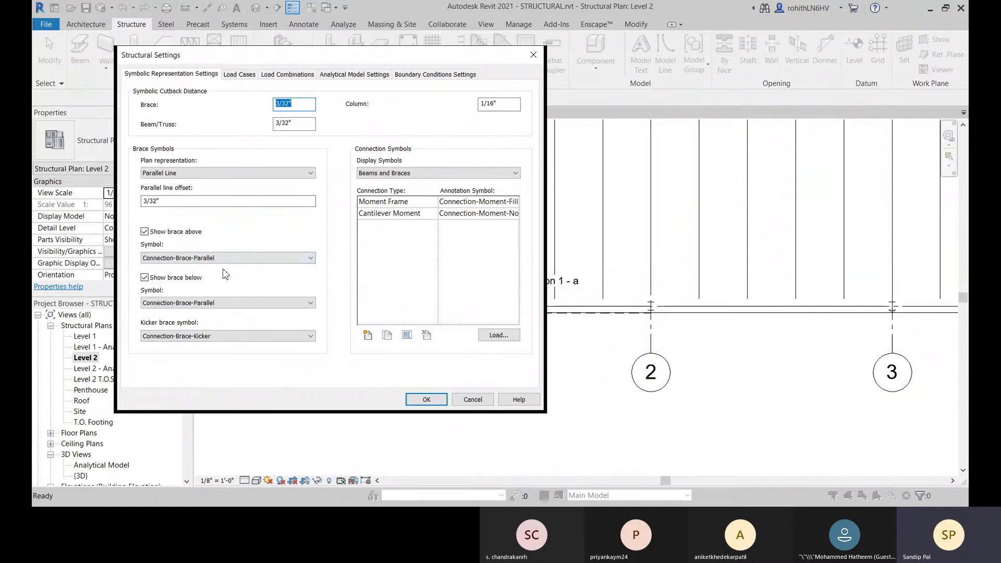
click(144, 232)
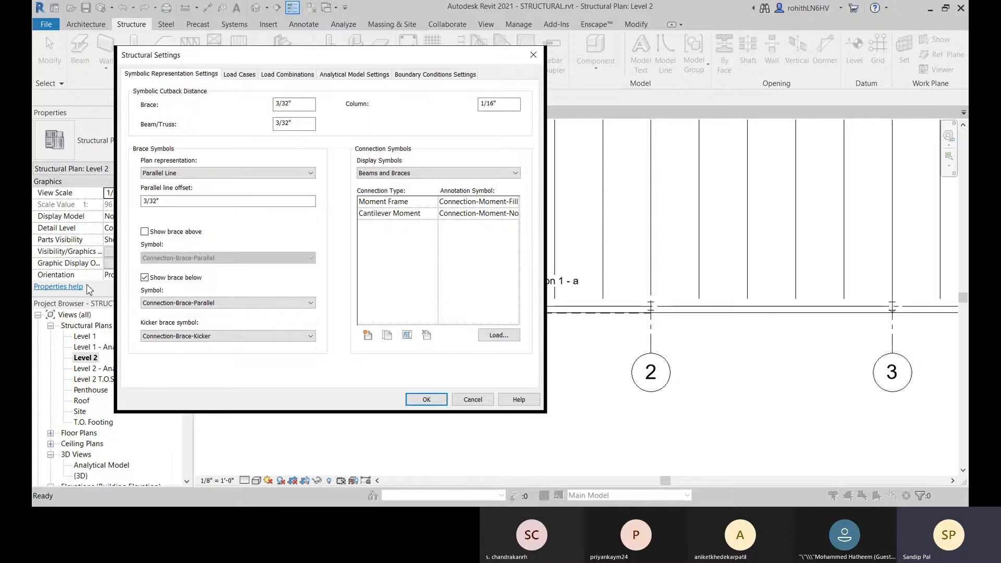
click(427, 400)
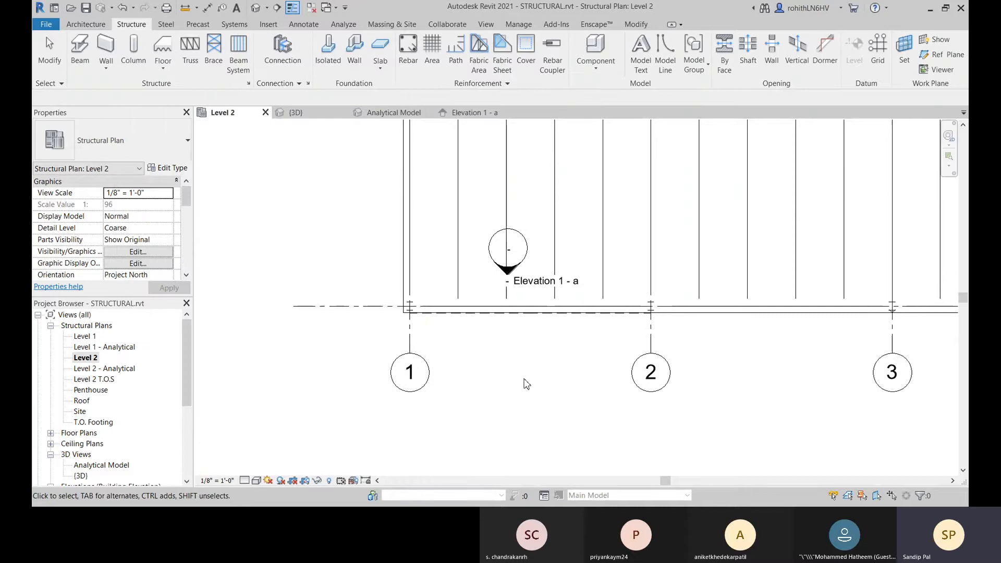
middle_drag(528, 382, 426, 383)
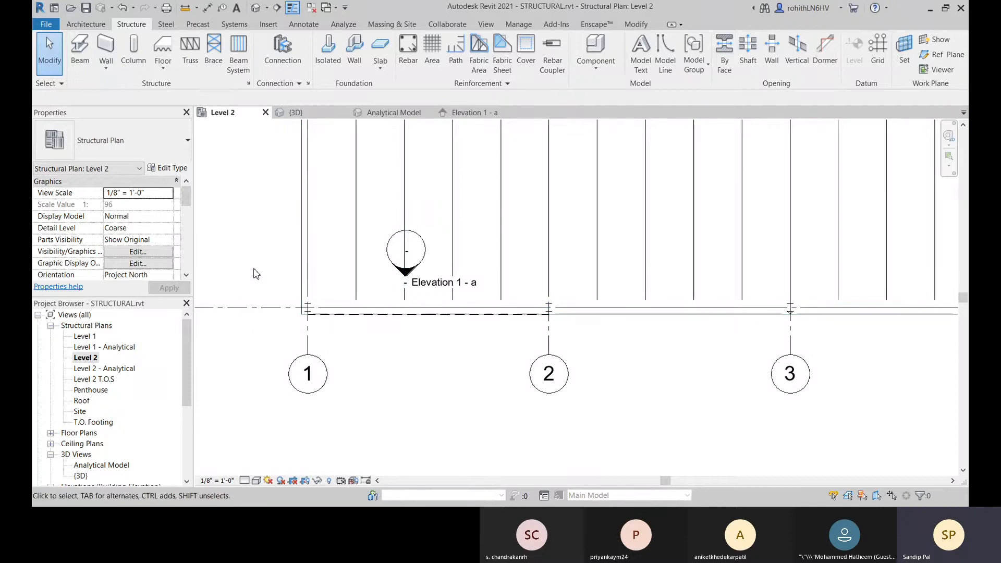
middle_drag(255, 274, 281, 294)
mouse_move(426, 356)
middle_down()
mouse_move(429, 374)
mouse_move(409, 377)
mouse_move(416, 364)
middle_up()
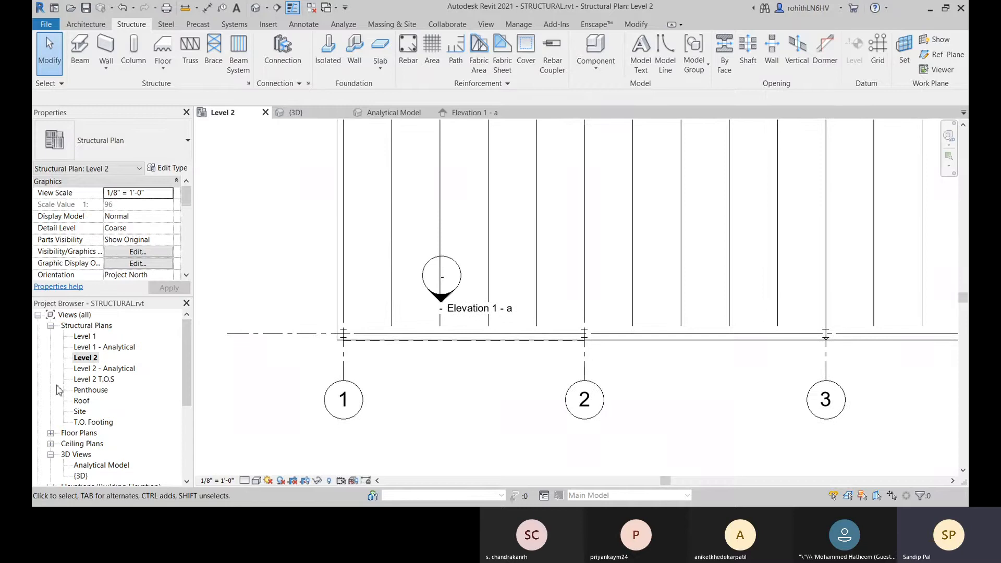
Step: Open the Level 1 structural plan and turn on Show brace above in the structural settings
click(90, 337)
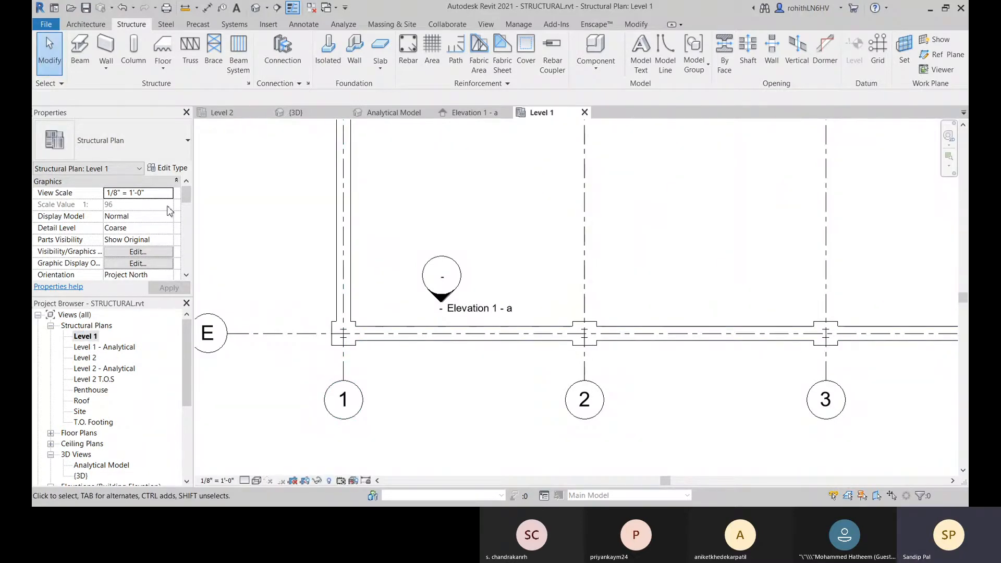
click(214, 53)
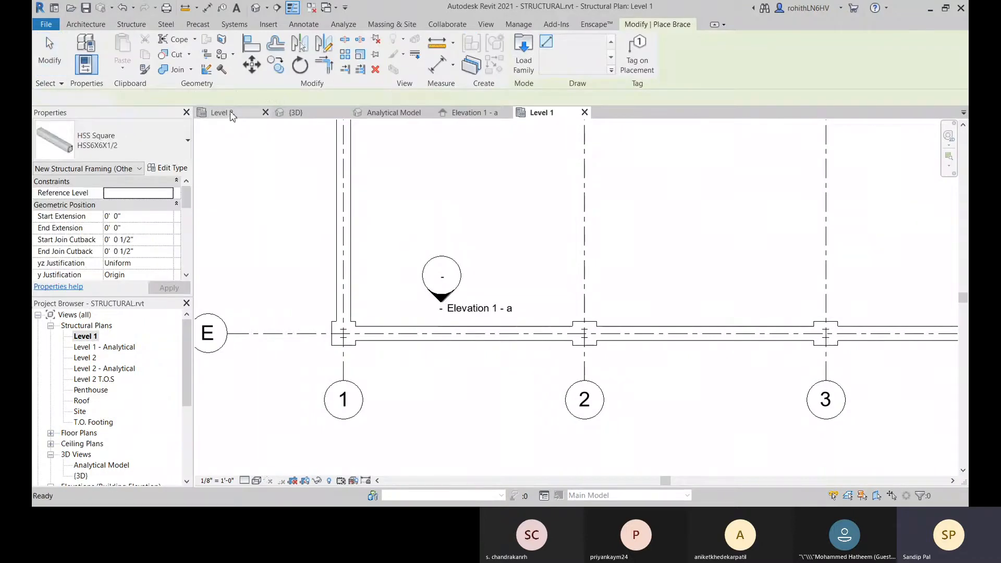
key(Escape)
click(248, 83)
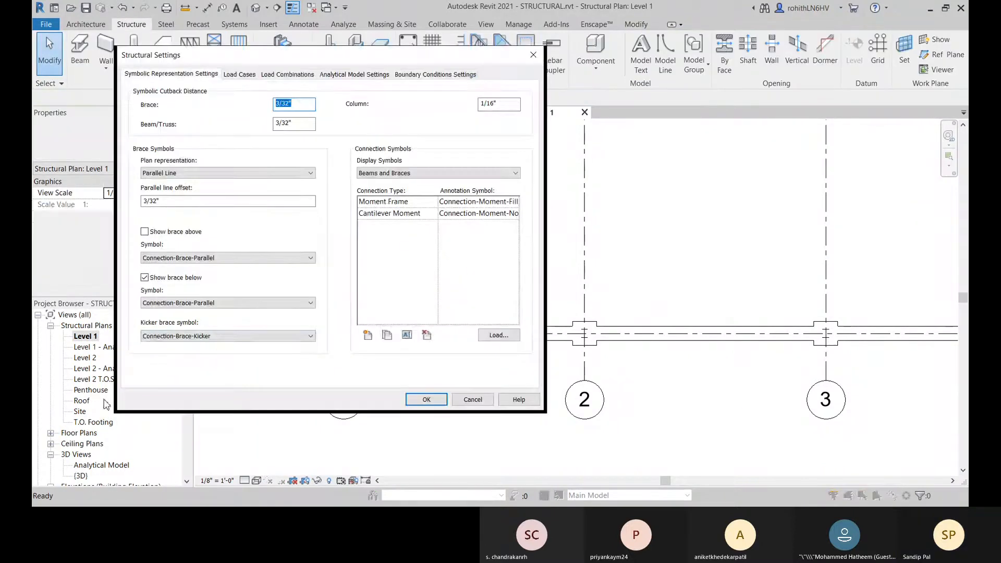
click(145, 232)
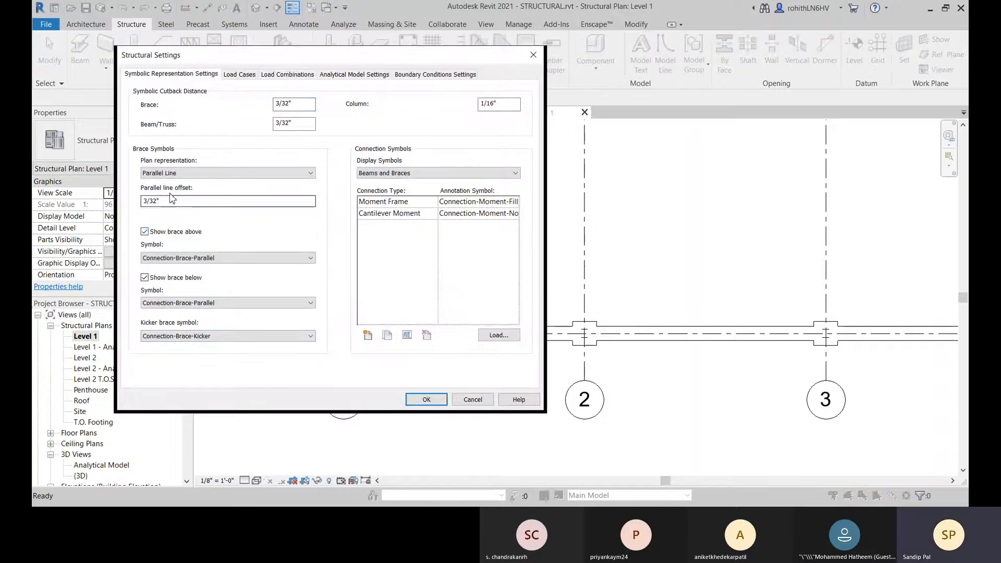
click(425, 400)
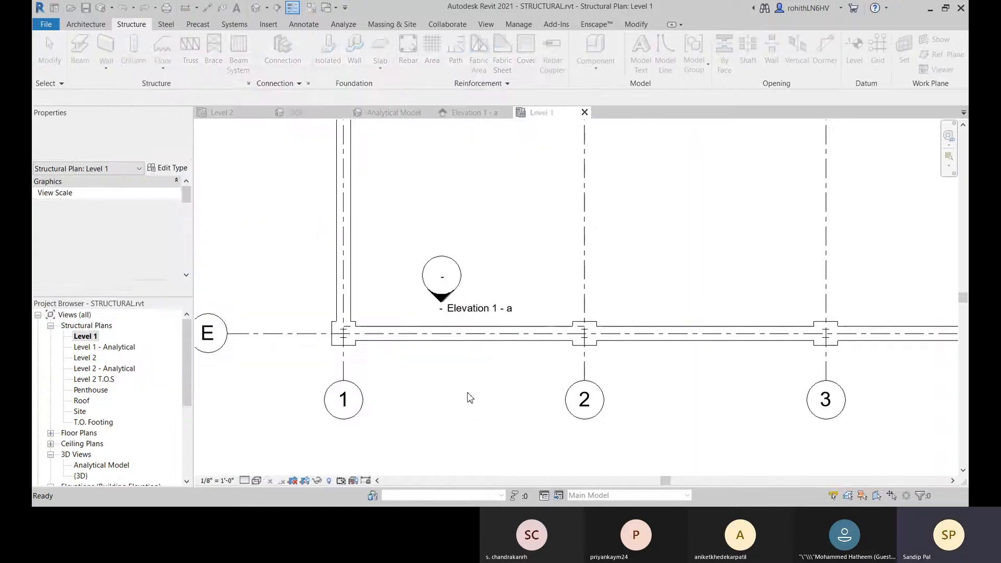
Step: Examine the symbols of both HSS6X6X1/2 braces along grid E between grids 1 and 2 in the Level 1 plan
scroll(354, 334, up, 2)
scroll(353, 335, up, 2)
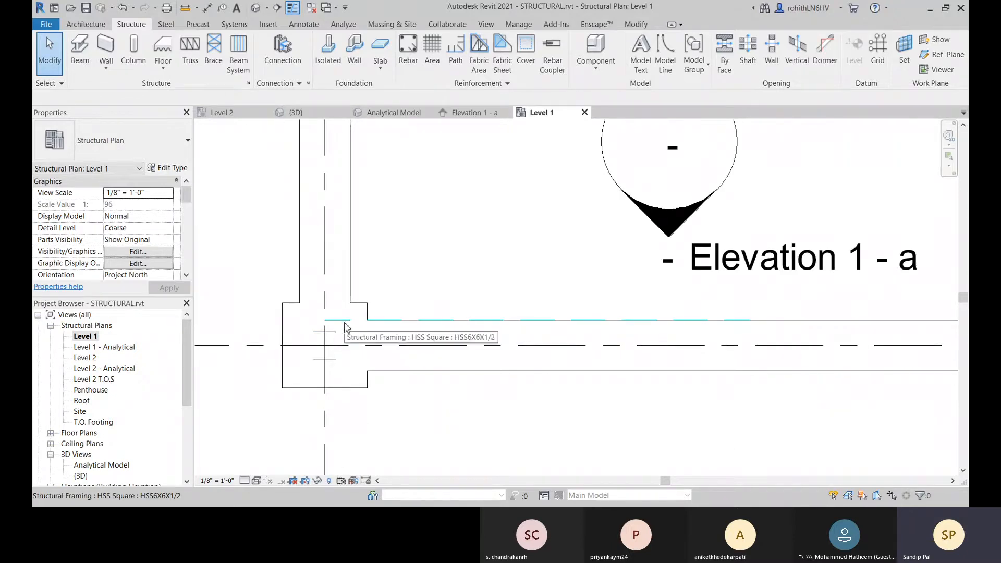
click(339, 324)
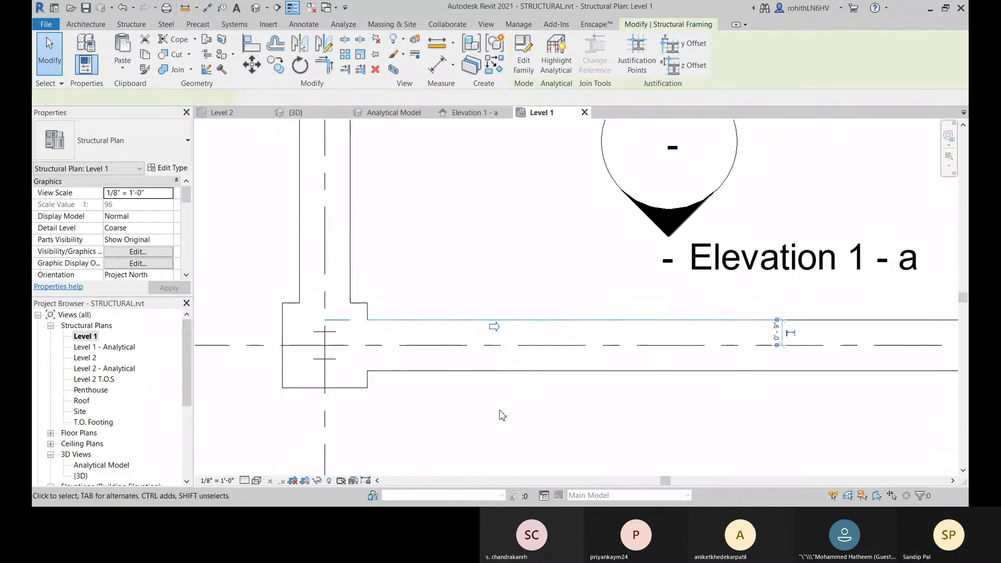
click(509, 451)
scroll(521, 443, down, 3)
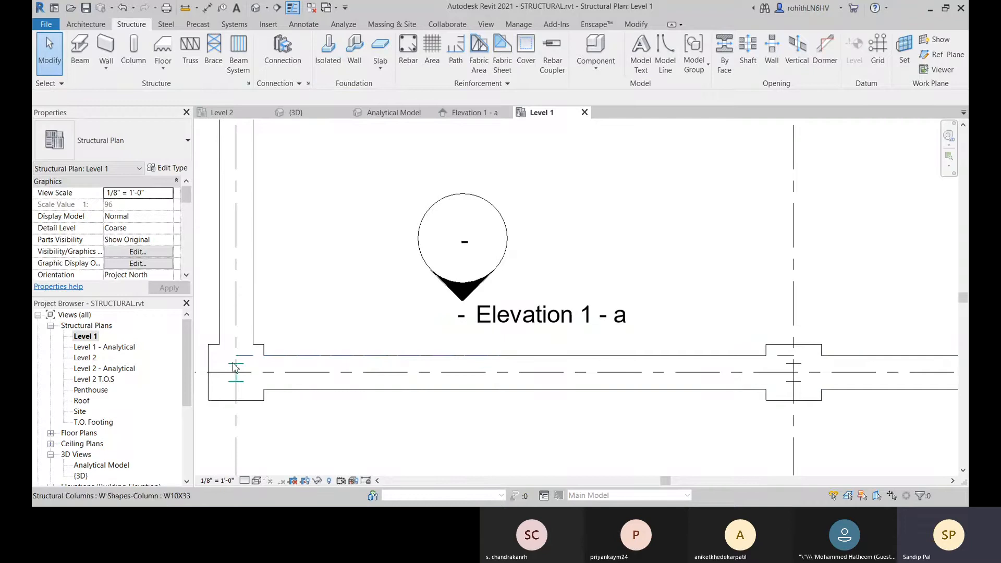
click(249, 361)
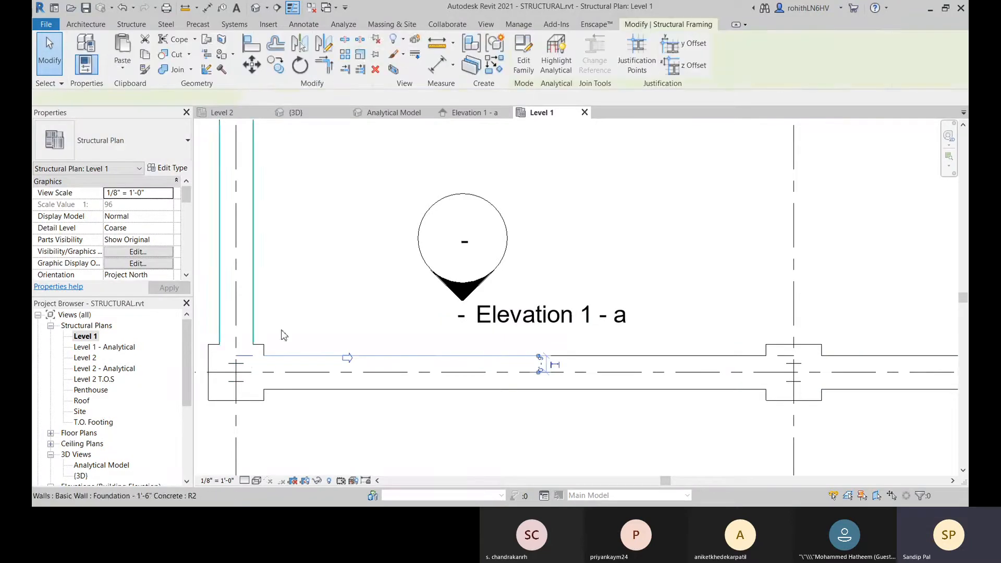
scroll(444, 426, down, 1)
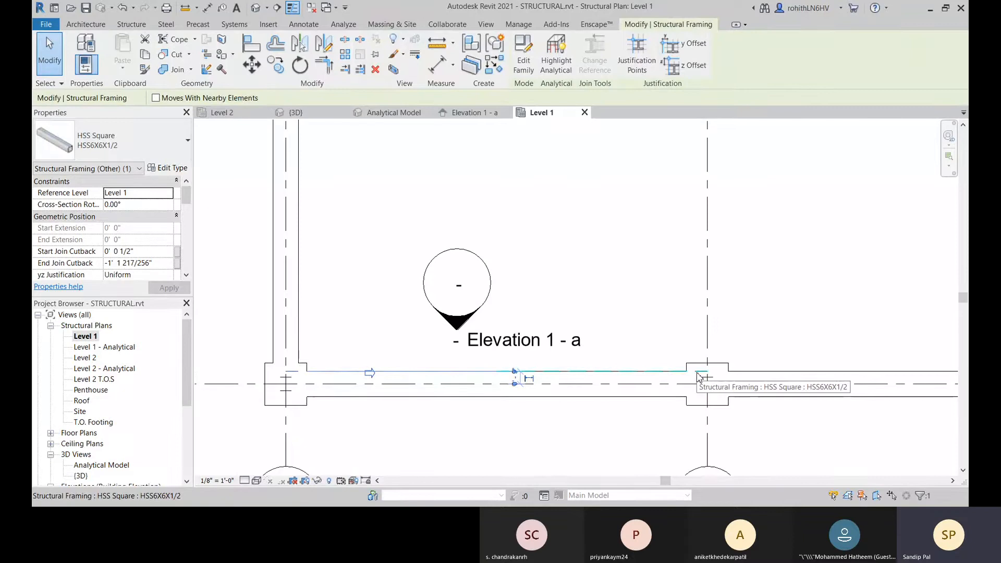
key(Escape)
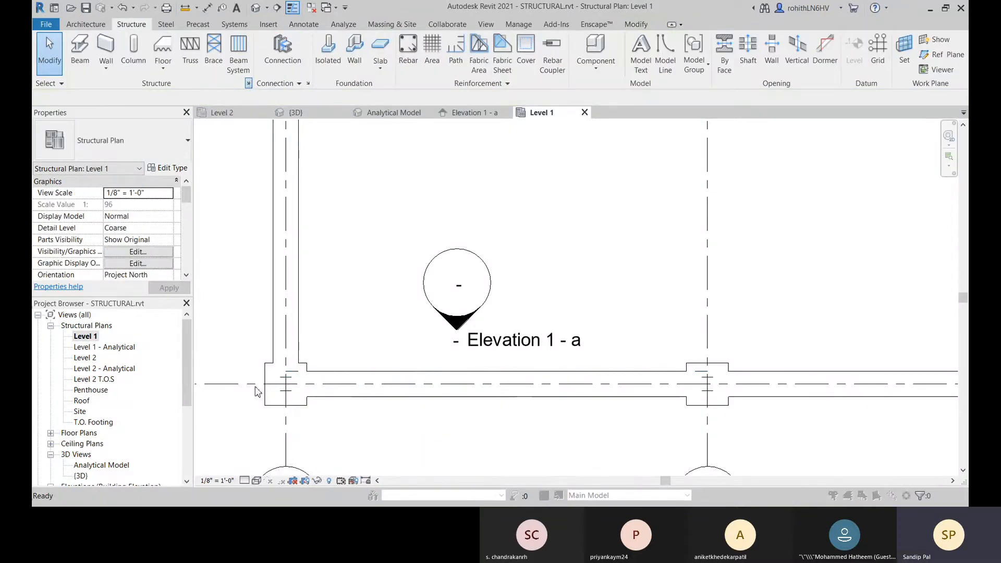
Step: Review the brace symbol options in the structural settings against the Level 1 plan, without changing them
click(248, 83)
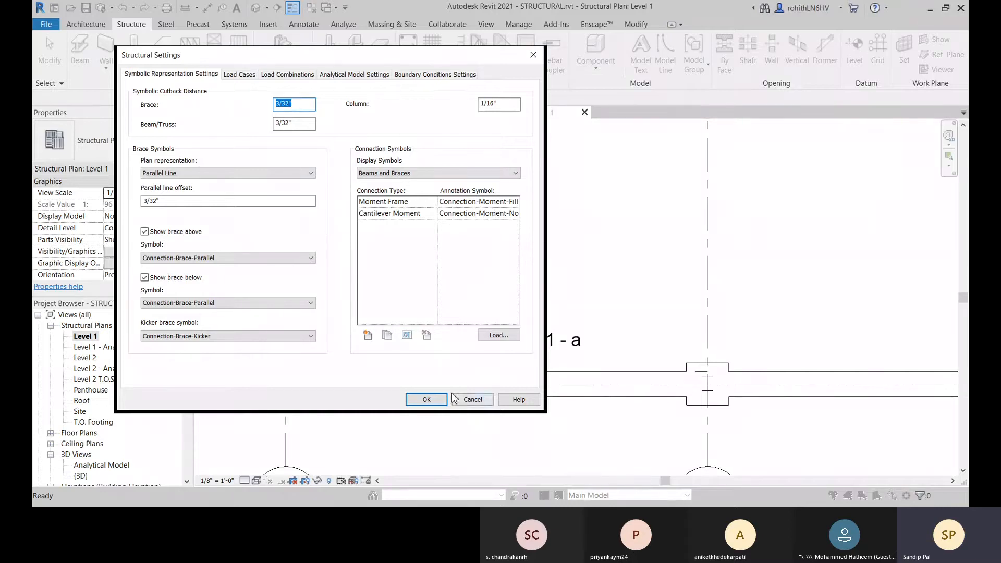
click(427, 399)
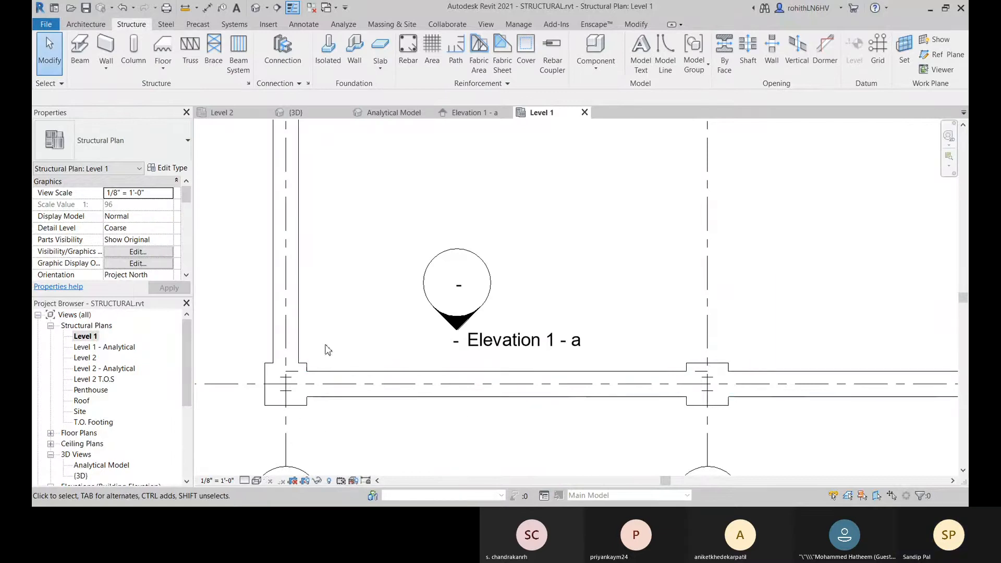
scroll(324, 386, down, 3)
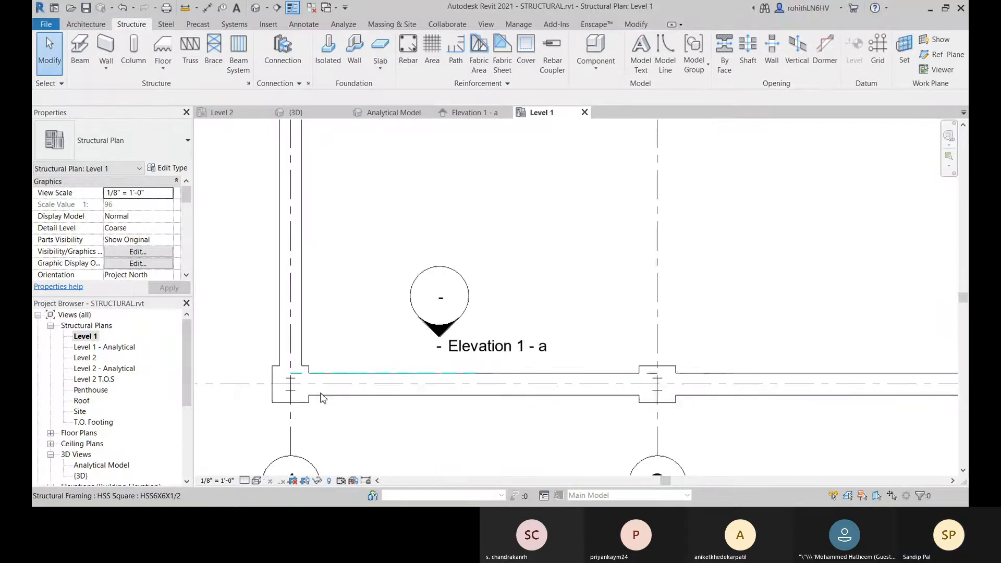
click(249, 84)
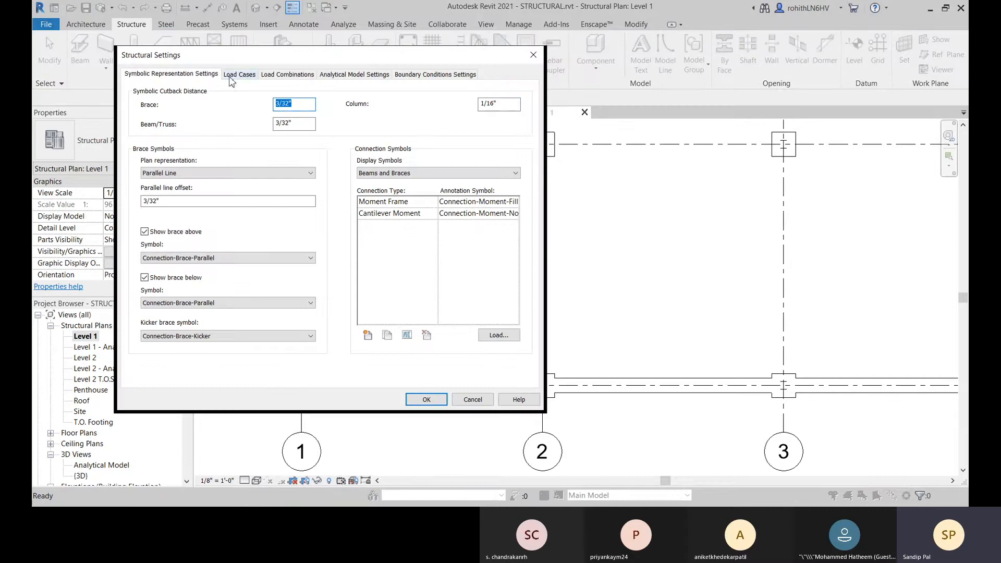
click(533, 55)
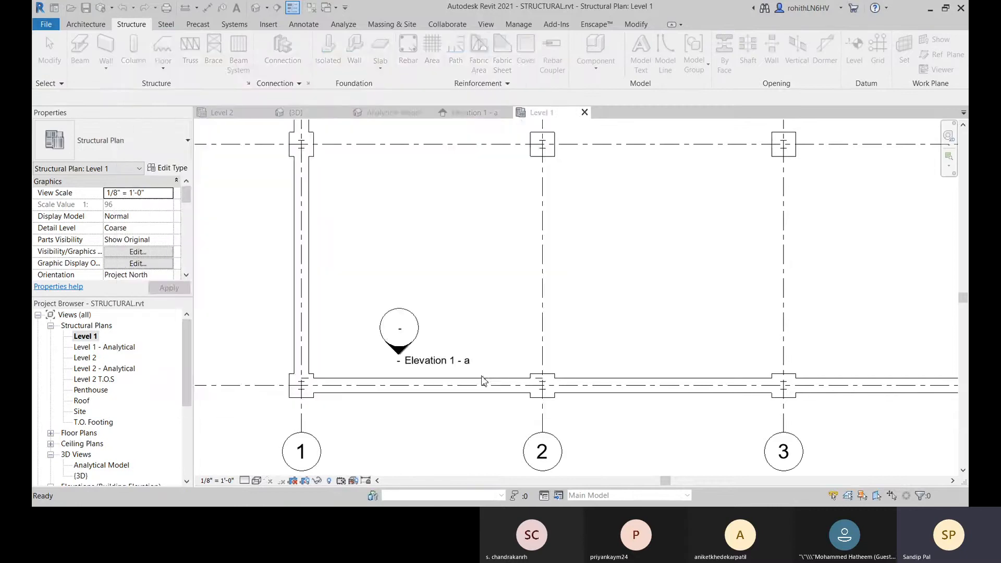
scroll(358, 132, down, 2)
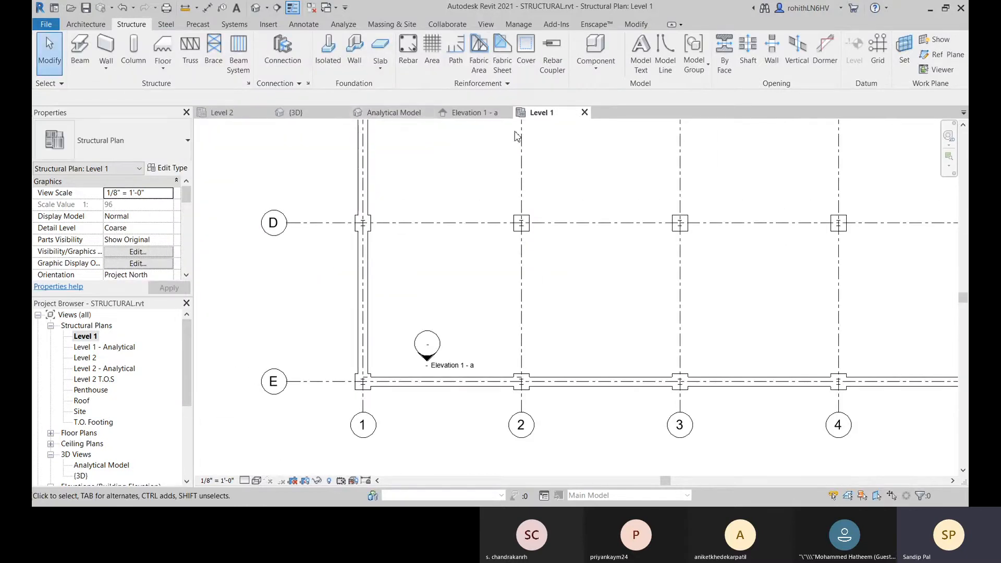
Step: In the Analytical Model view, check the Analyze As property of a foundation wall, a column on grid E and an HSS brace
click(383, 113)
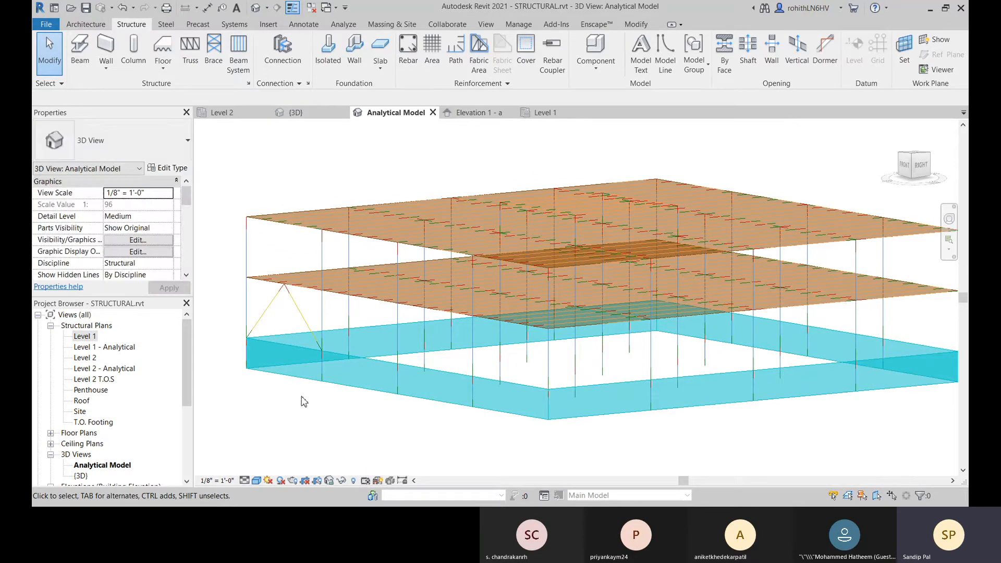
scroll(316, 363, up, 2)
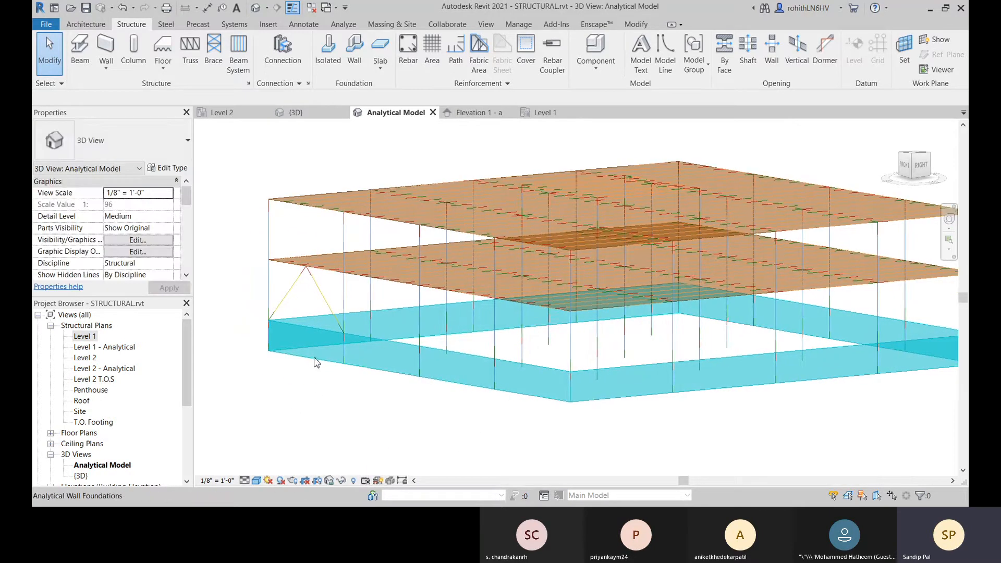
click(412, 371)
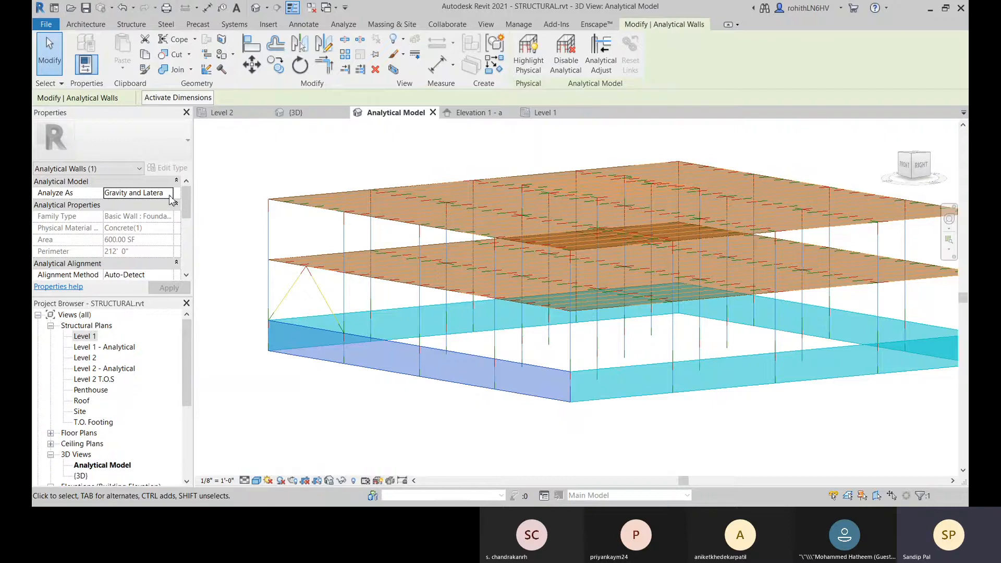
middle_drag(306, 298, 323, 297)
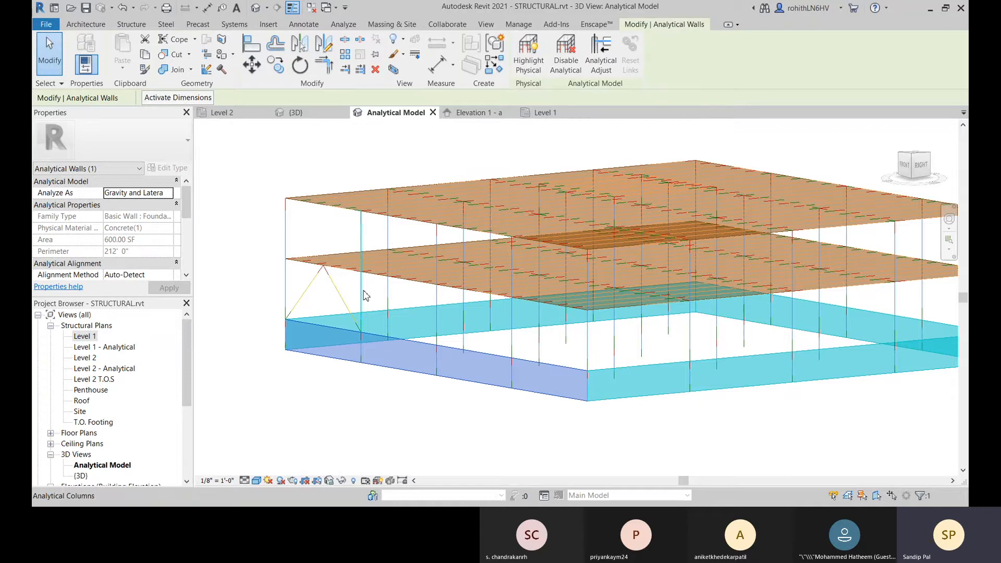
click(362, 295)
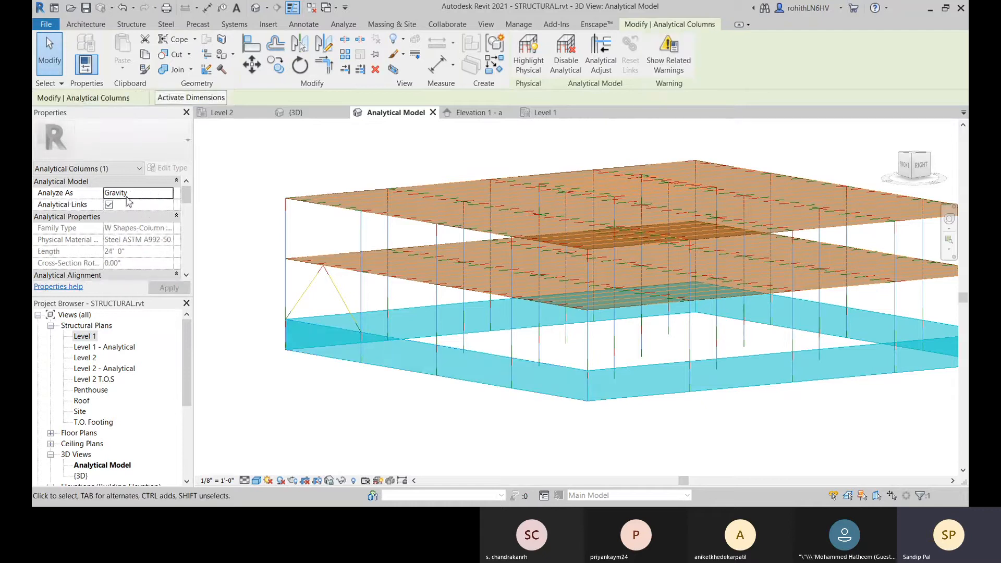
scroll(357, 315, up, 3)
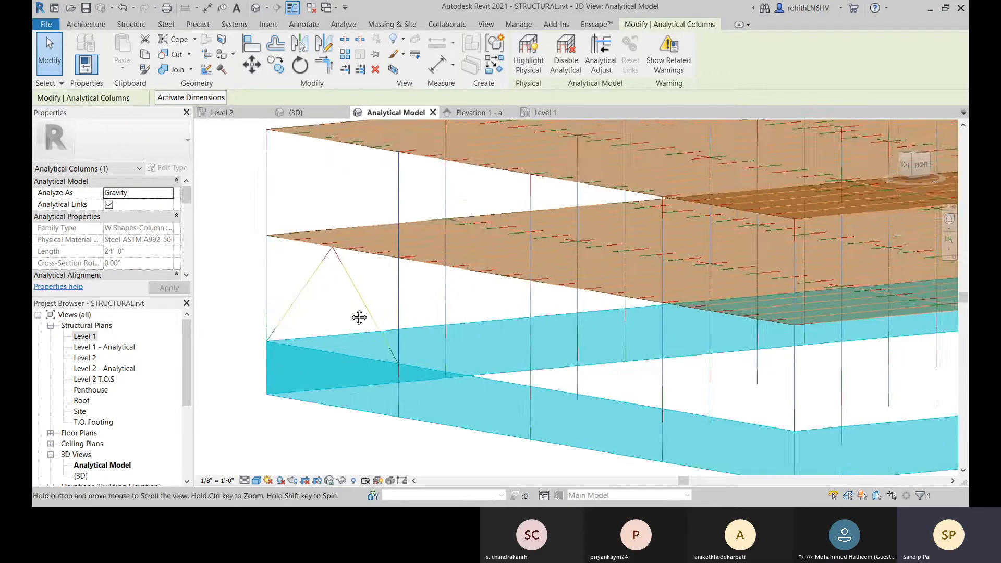
scroll(365, 319, up, 2)
click(352, 308)
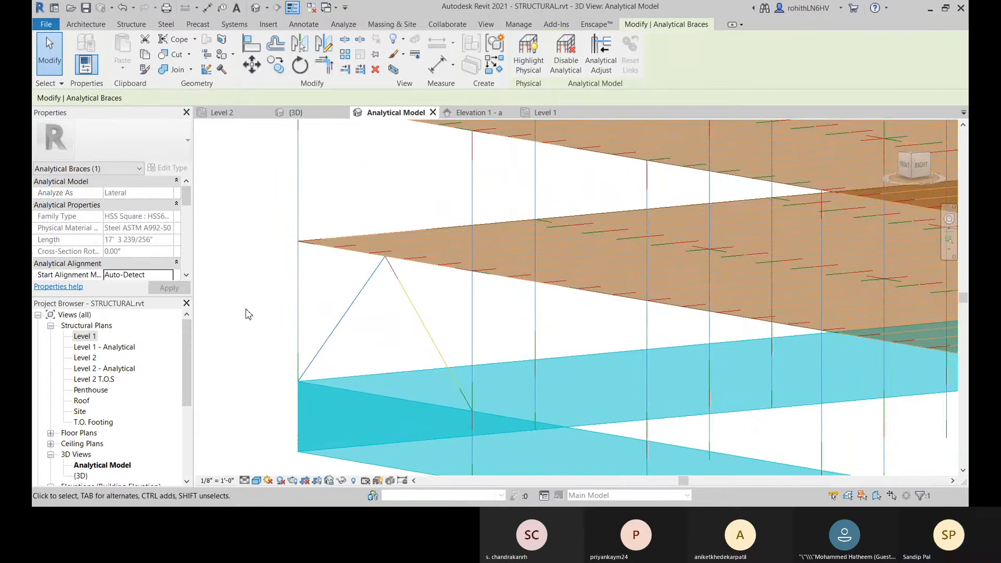
Step: In the default 3D view, compare the selected analytical brace line with the physical HSS brace at its base and at the Level 2 beam
click(290, 115)
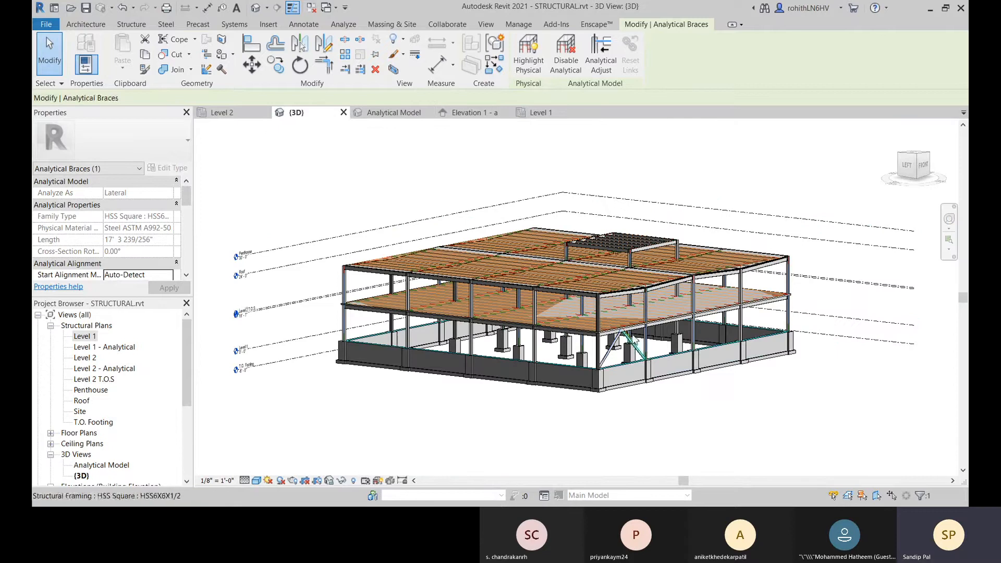
scroll(640, 354, up, 2)
shift+middle_drag(666, 357, 596, 224)
scroll(582, 280, up, 3)
scroll(575, 271, up, 2)
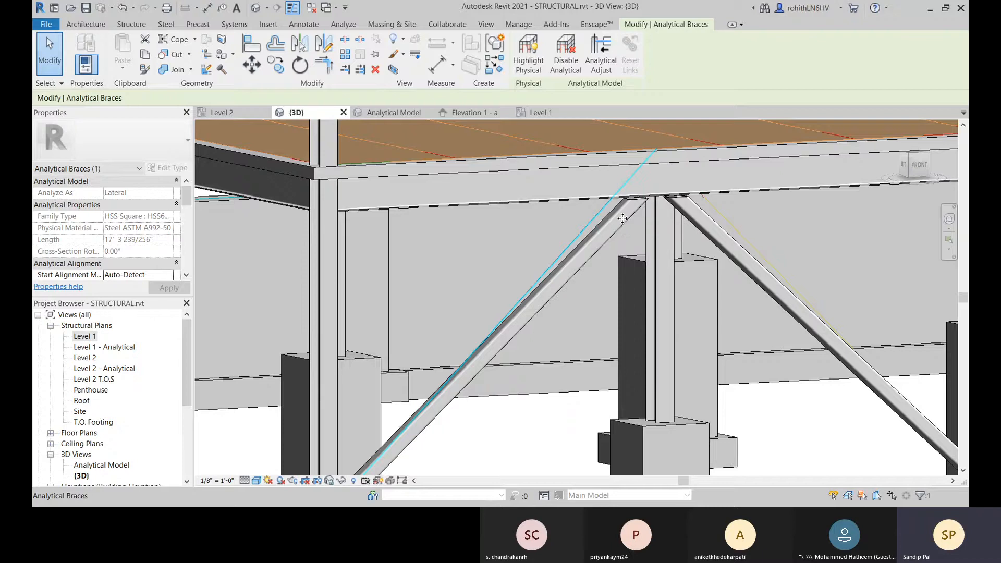
scroll(608, 230, down, 5)
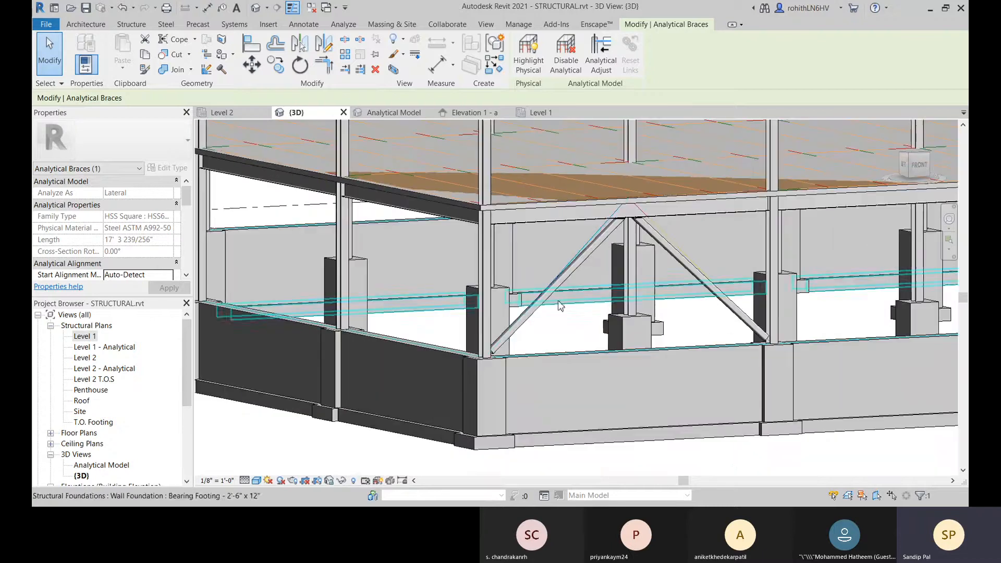
scroll(508, 337, up, 5)
scroll(508, 337, up, 3)
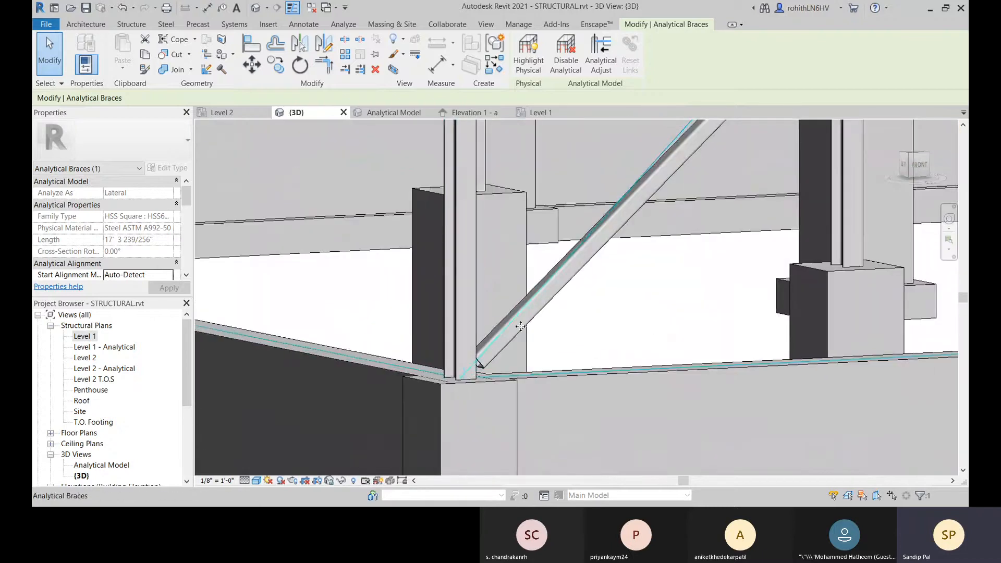
middle_drag(553, 294, 384, 446)
middle_drag(503, 280, 430, 393)
click(458, 359)
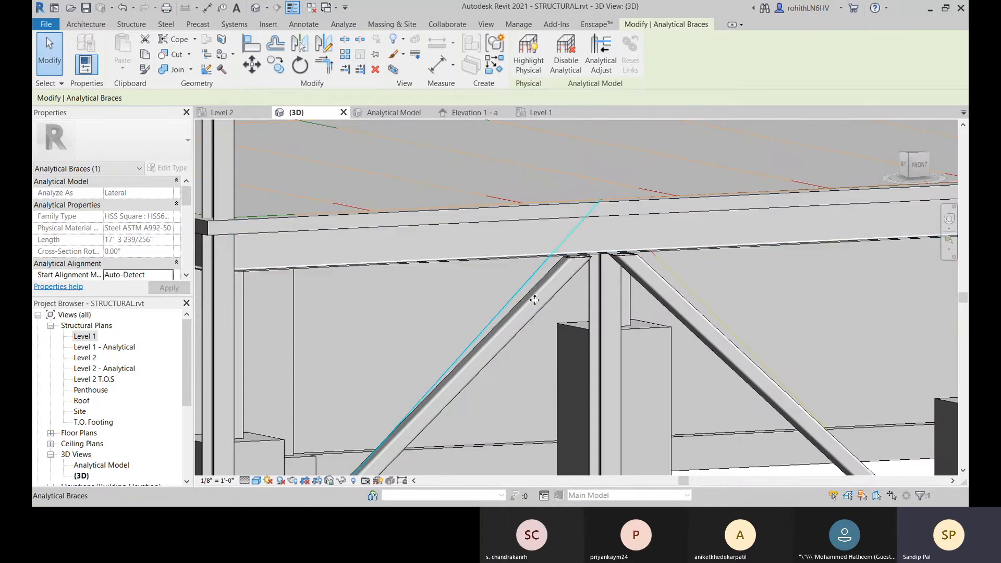
Step: Check the analytical alignment properties of the selected brace and view the whole braced bay down to its foundation
scroll(558, 280, down, 2)
middle_drag(518, 342, 562, 301)
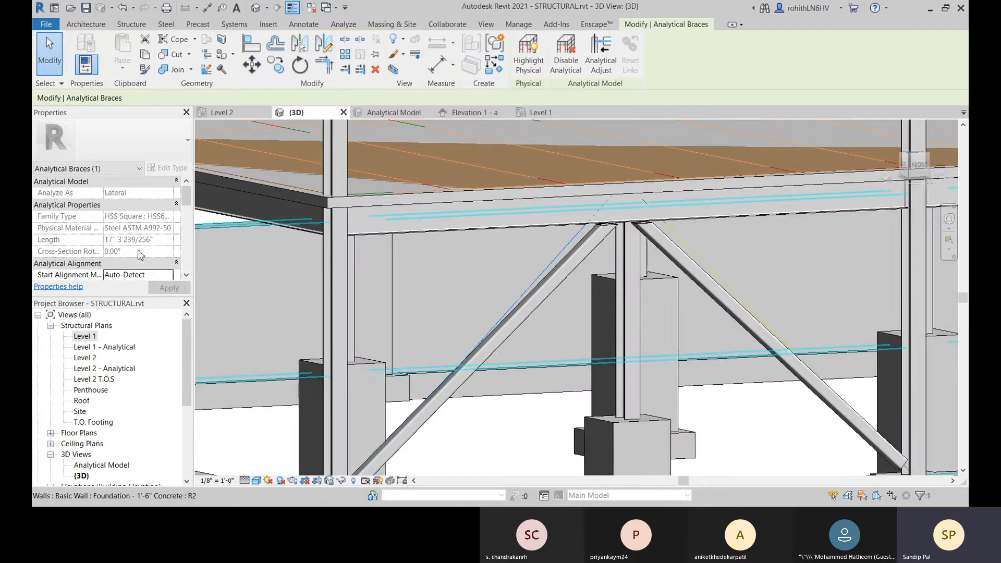
scroll(133, 276, down, 1)
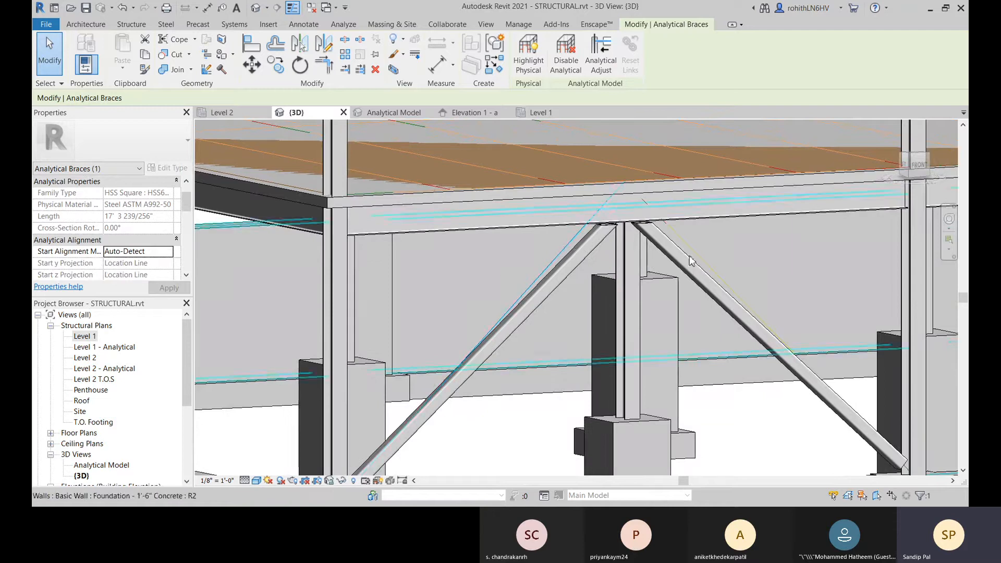
scroll(581, 253, down, 3)
middle_drag(589, 457, 585, 359)
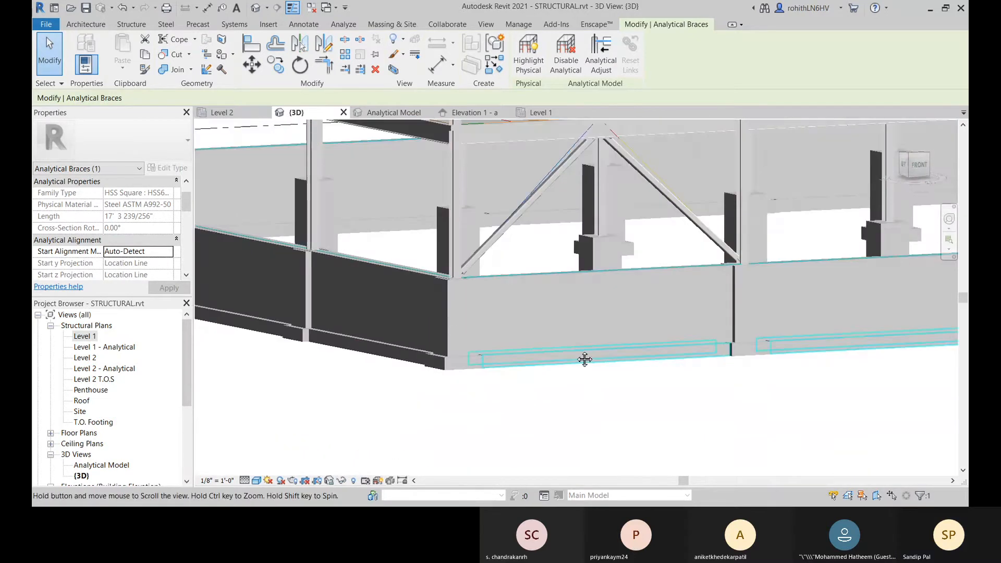
Step: Deselect the analytical brace and inspect both braces and their analytical lines from the front of the building
click(584, 422)
scroll(124, 231, up, 1)
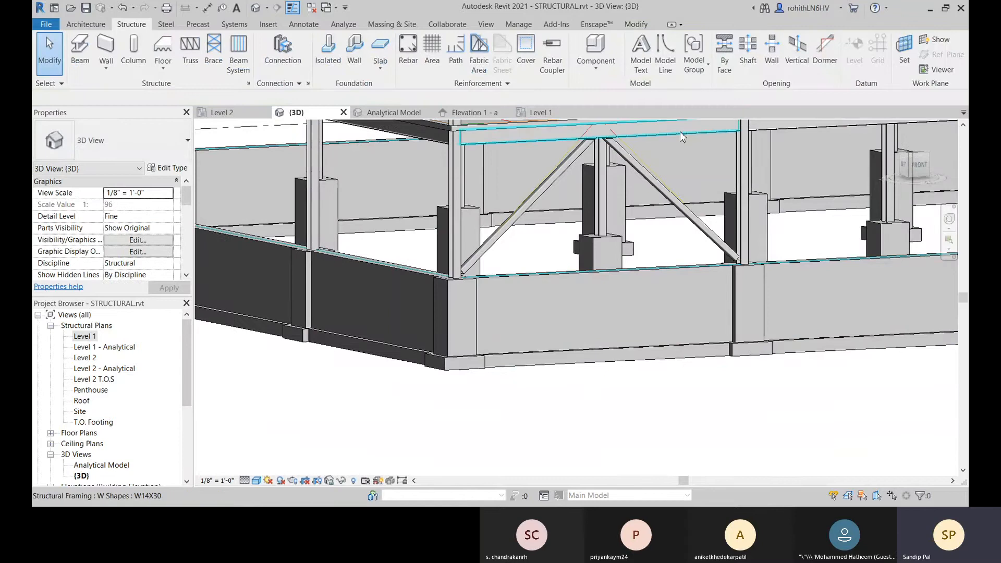
scroll(565, 155, up, 5)
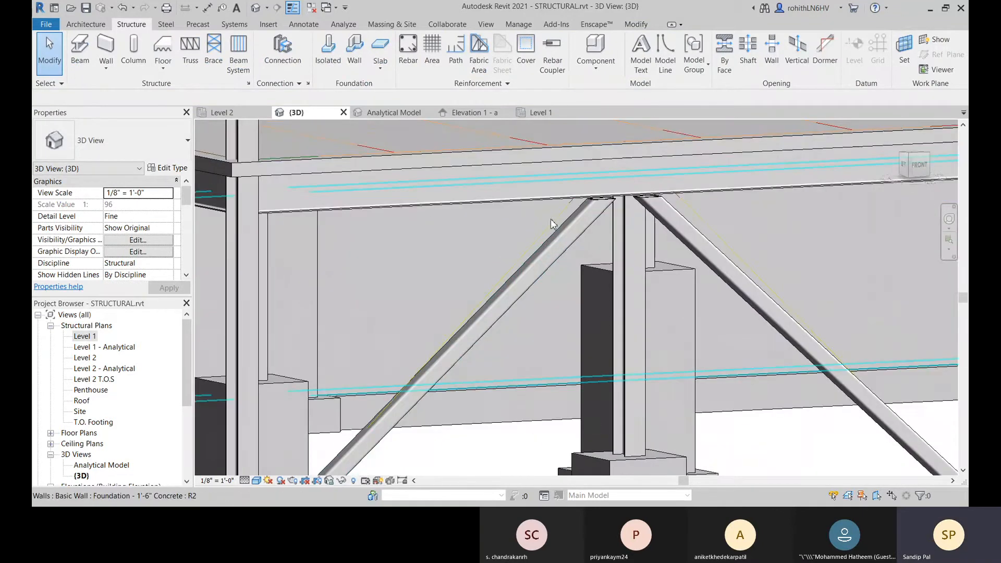
scroll(571, 224, down, 3)
shift+middle_drag(574, 232, 544, 278)
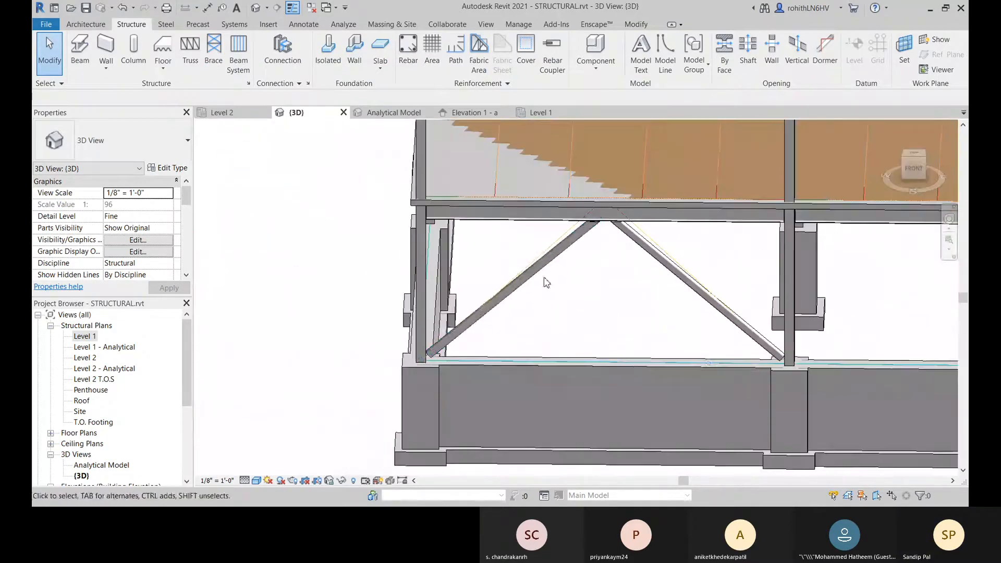
Step: Set both the Start and End Alignment Method of the analytical brace at the building corner to Projection
click(556, 240)
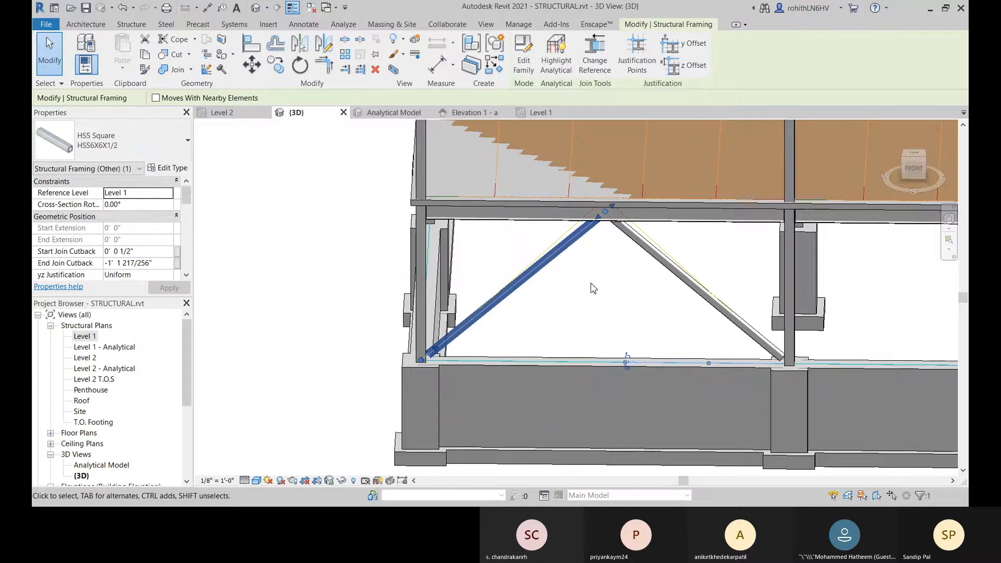
click(593, 282)
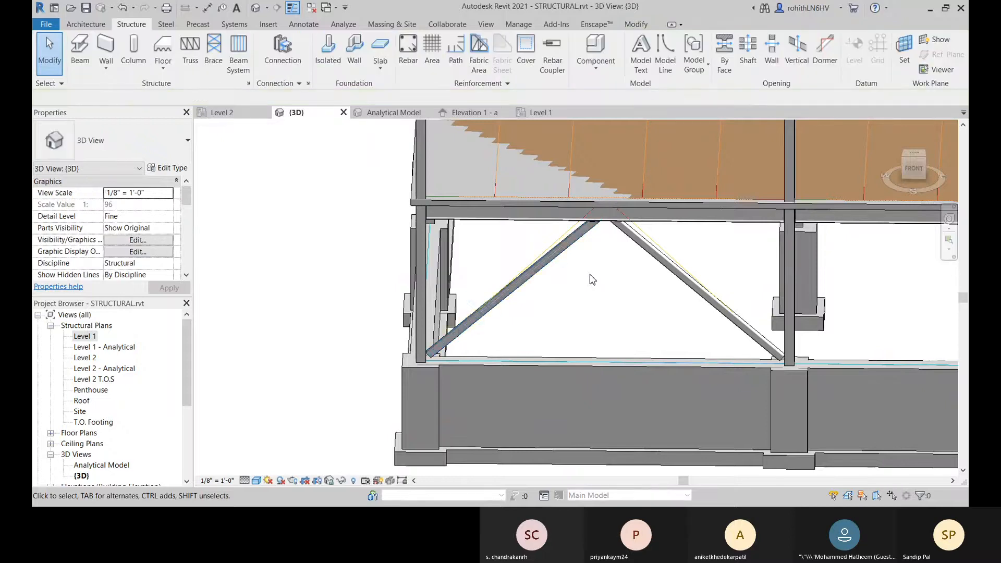
click(559, 237)
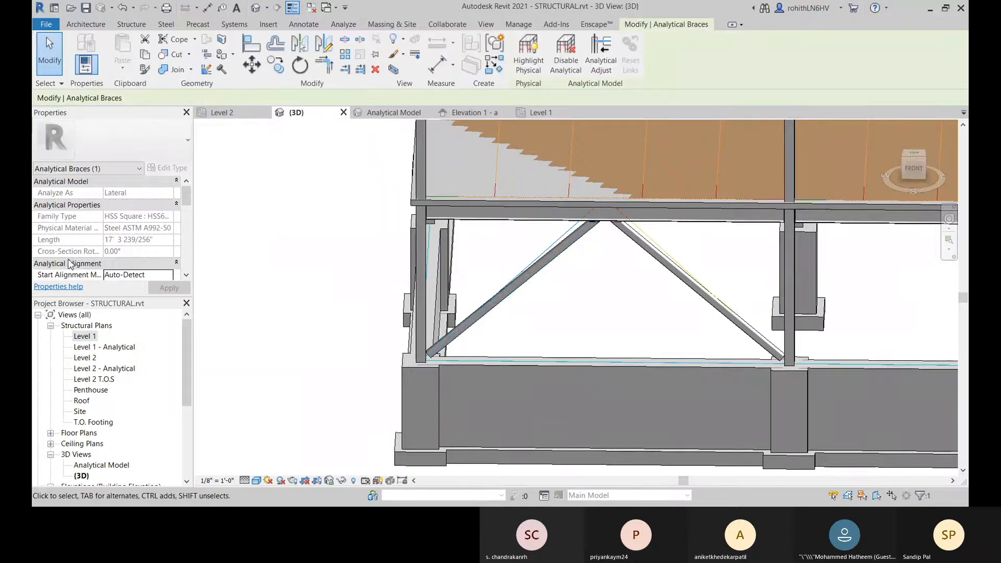
scroll(120, 209, down, 2)
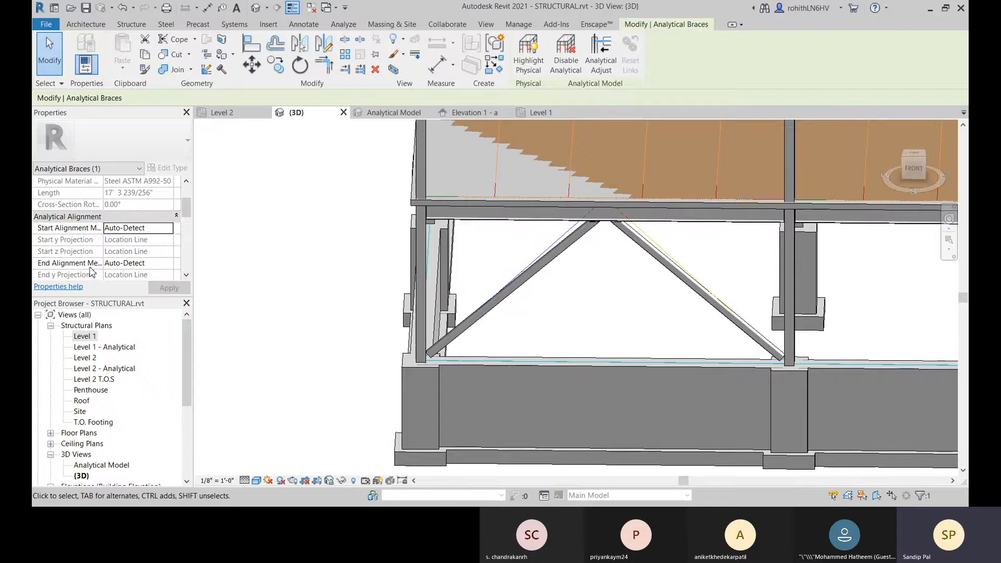
scroll(162, 253, down, 1)
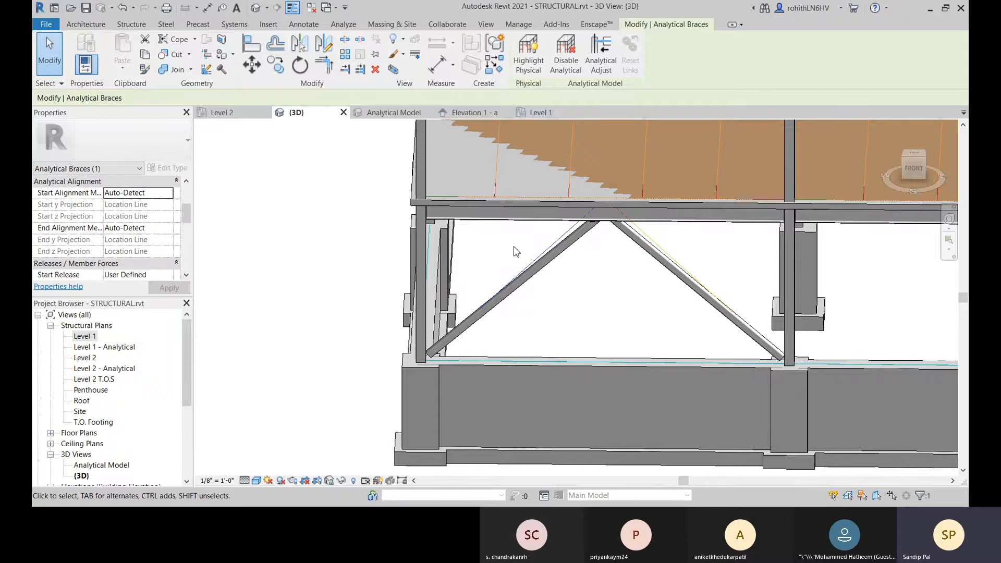
scroll(447, 342, up, 1)
middle_drag(566, 319, 573, 338)
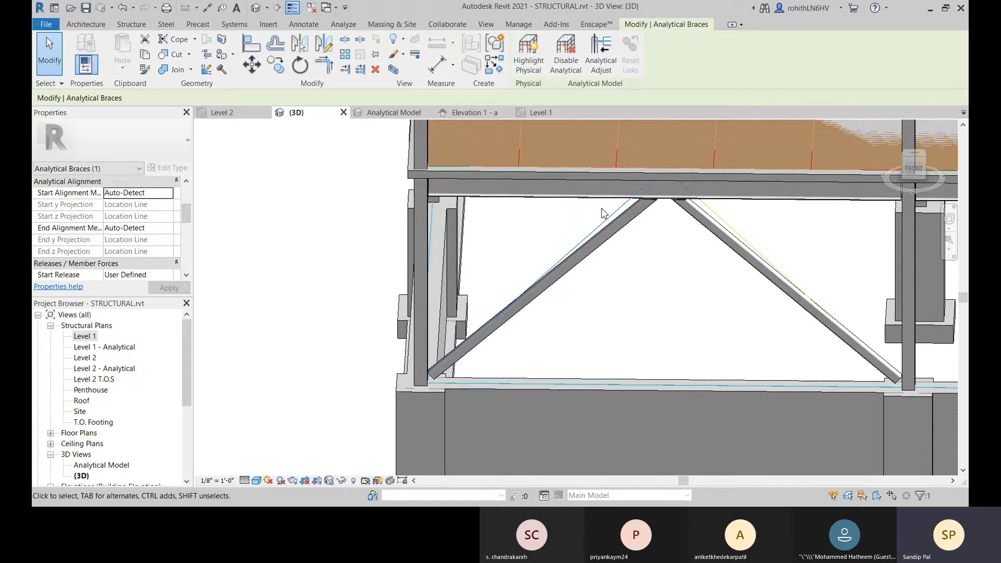
click(171, 194)
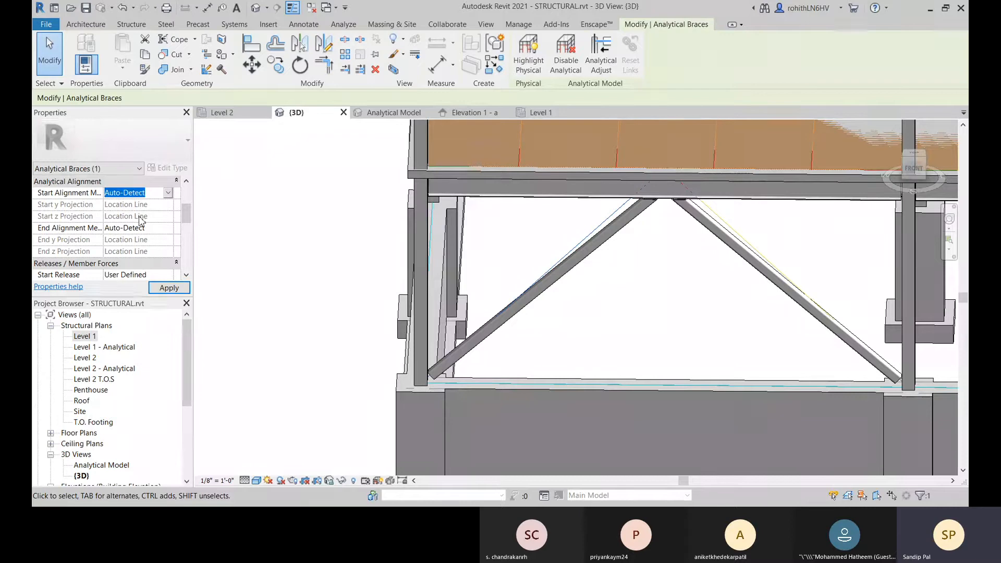
key(Down)
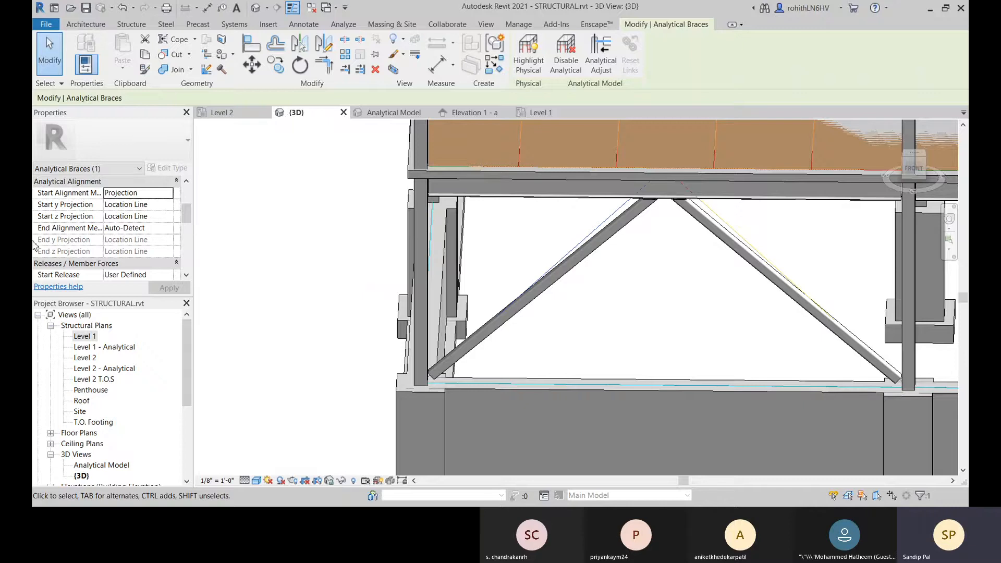
click(169, 232)
key(Down)
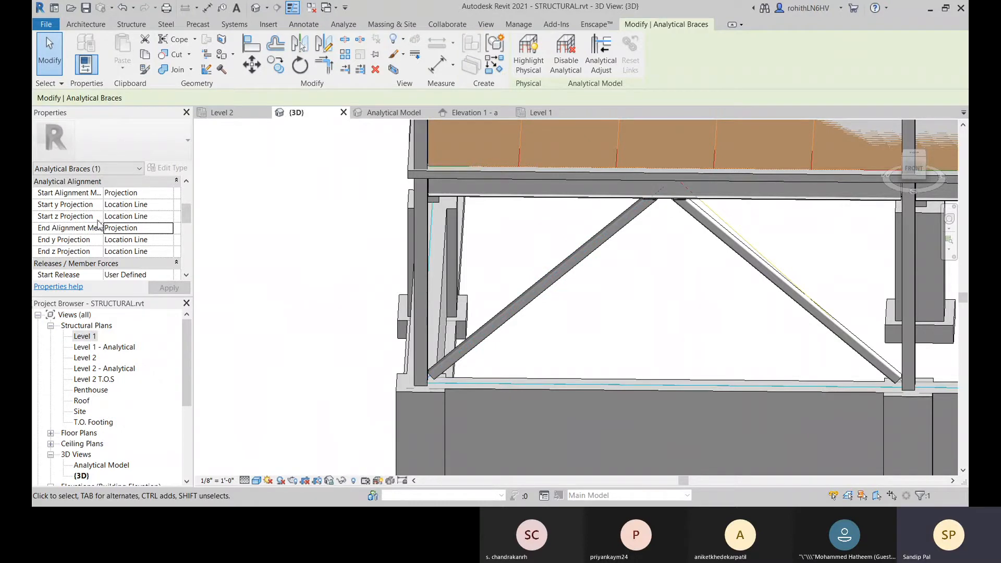
Step: Inspect the corner brace's analytical line against the physical HSS brace near the Level 2 beam and from both sides of the bay
middle_drag(646, 298, 548, 317)
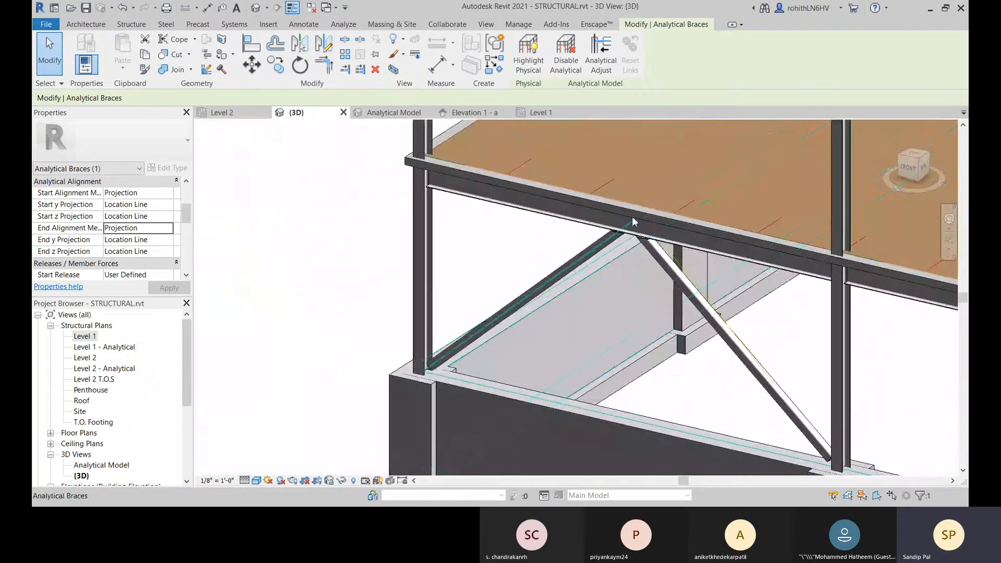
scroll(617, 236, up, 2)
scroll(616, 236, up, 2)
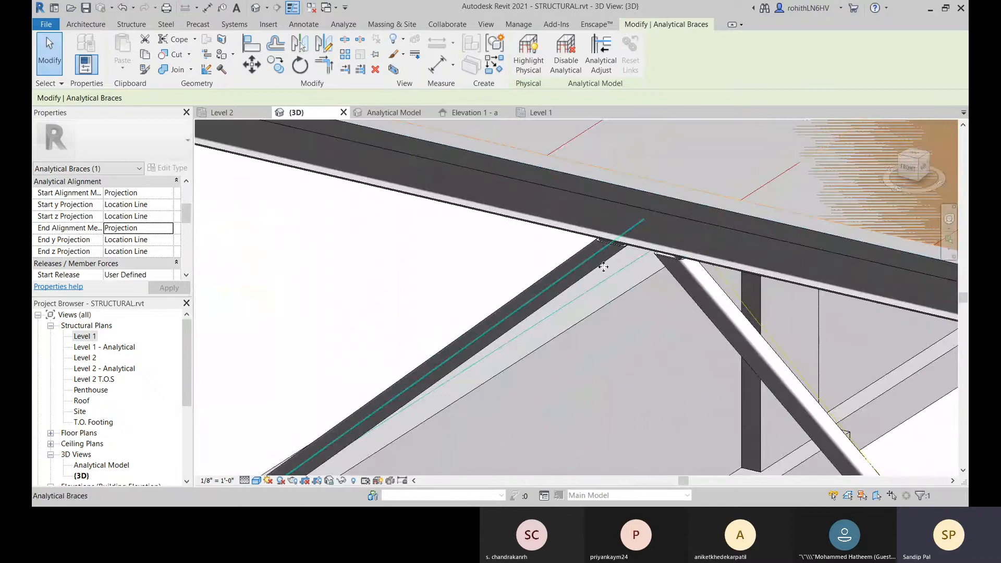
scroll(603, 267, down, 3)
shift+middle_drag(670, 286, 831, 339)
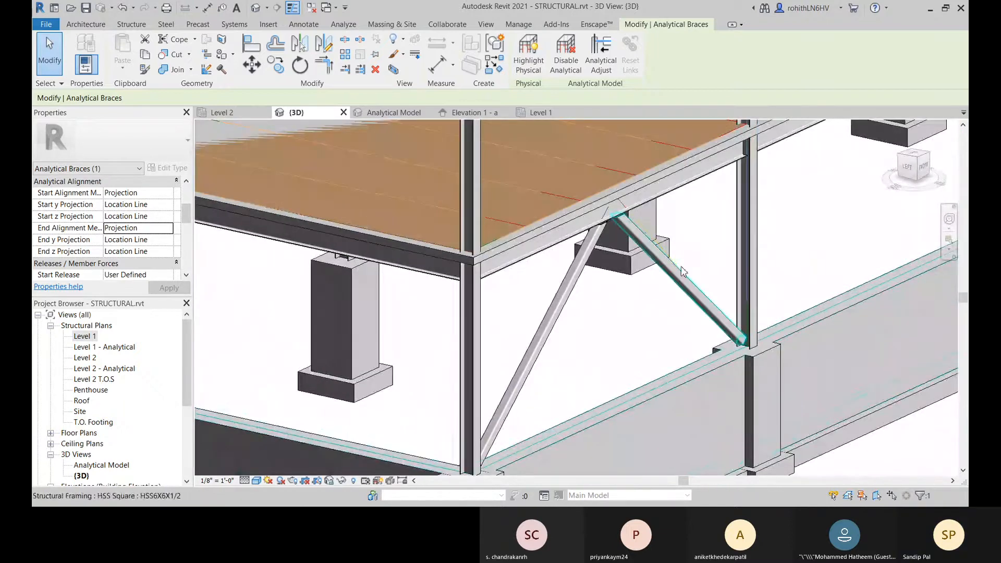
shift+middle_drag(697, 268, 722, 283)
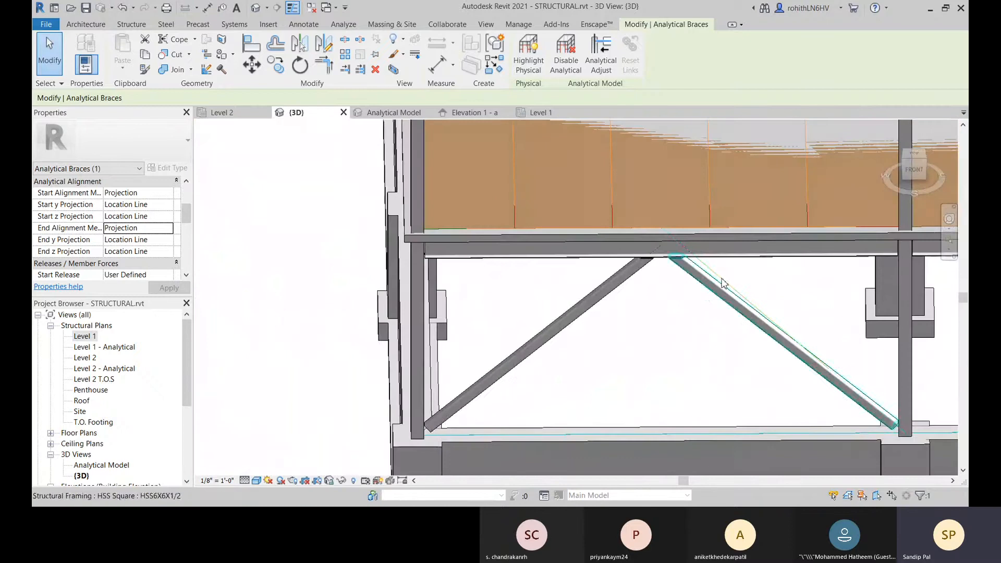
Step: Set the End Alignment Method of the other analytical brace in the bay to Projection
click(722, 278)
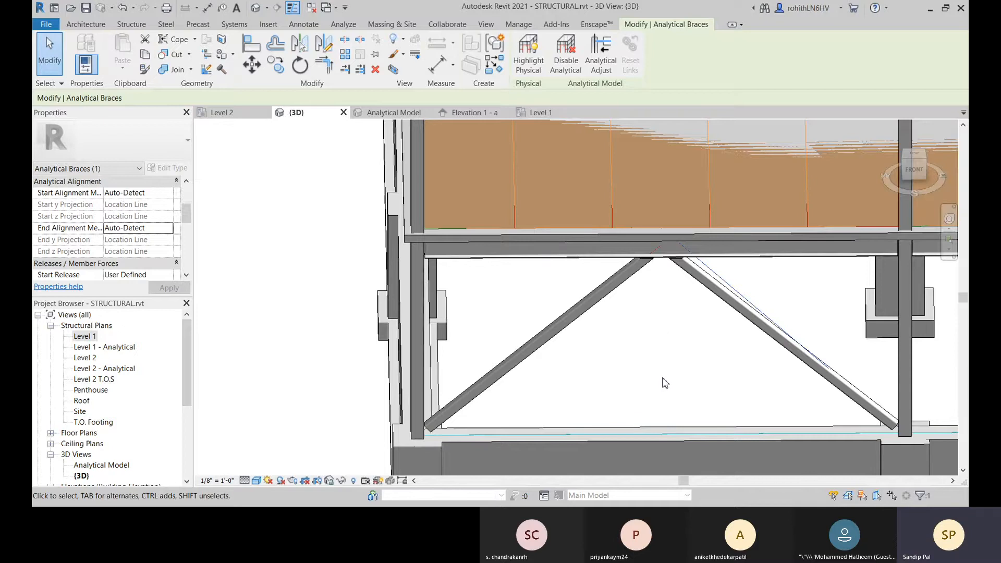
shift+middle_drag(661, 350, 615, 244)
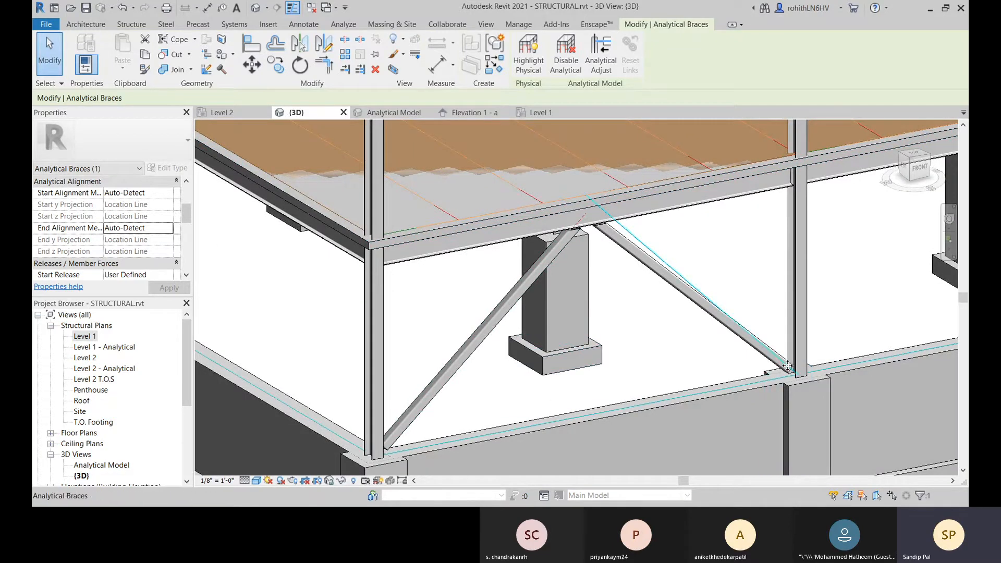
middle_drag(758, 357, 313, 411)
scroll(802, 364, up, 5)
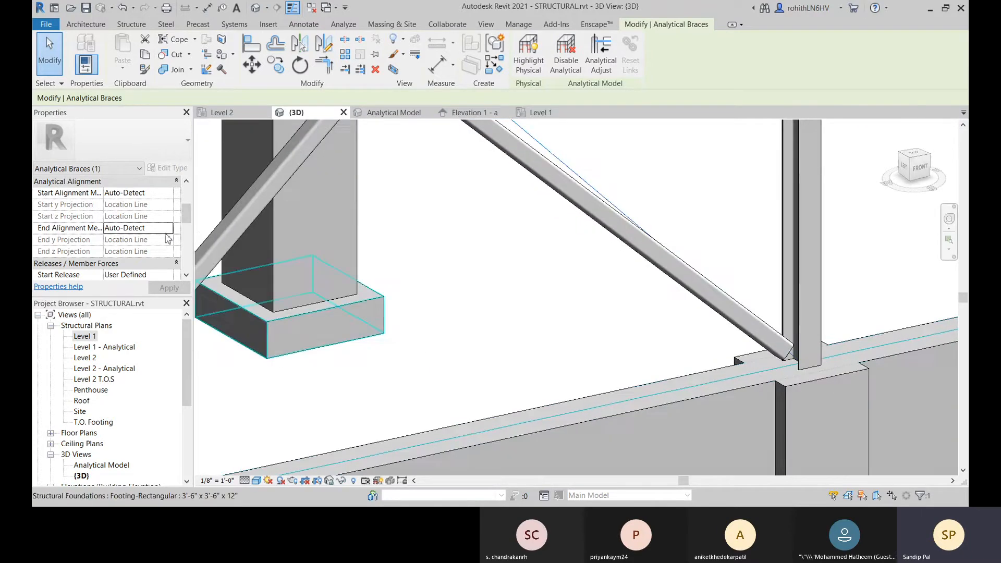
scroll(168, 237, down, 2)
scroll(571, 306, up, 1)
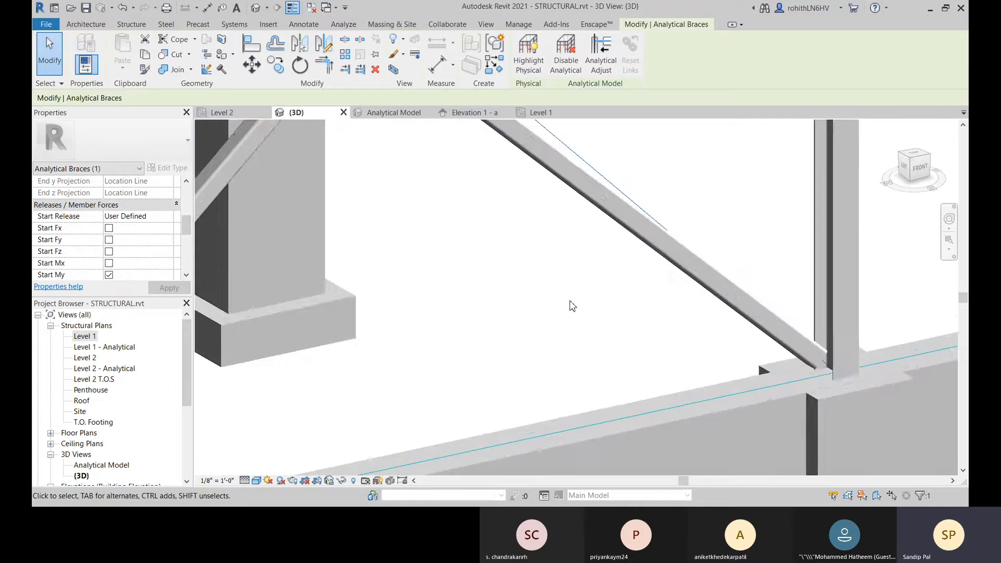
scroll(571, 306, down, 3)
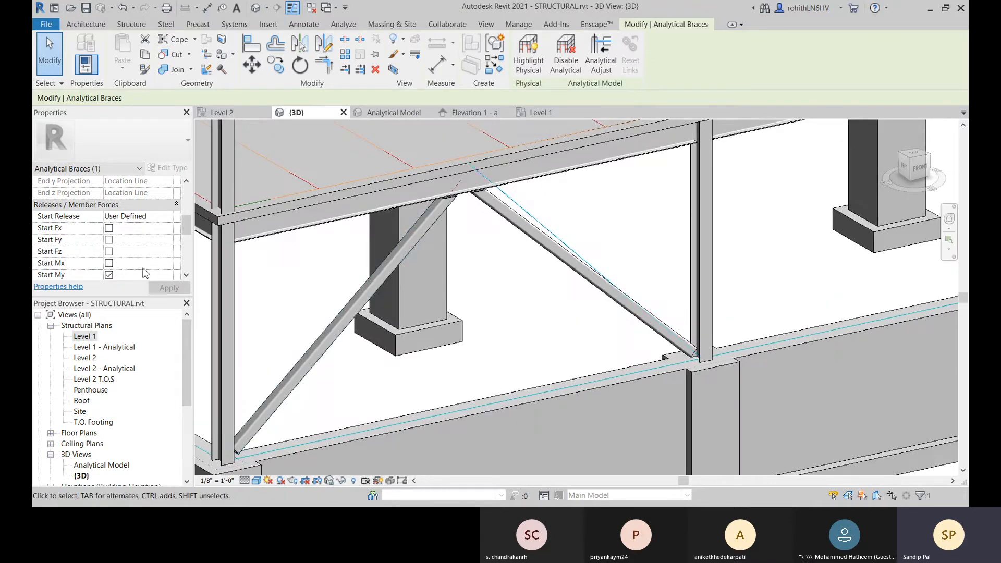
scroll(143, 268, up, 3)
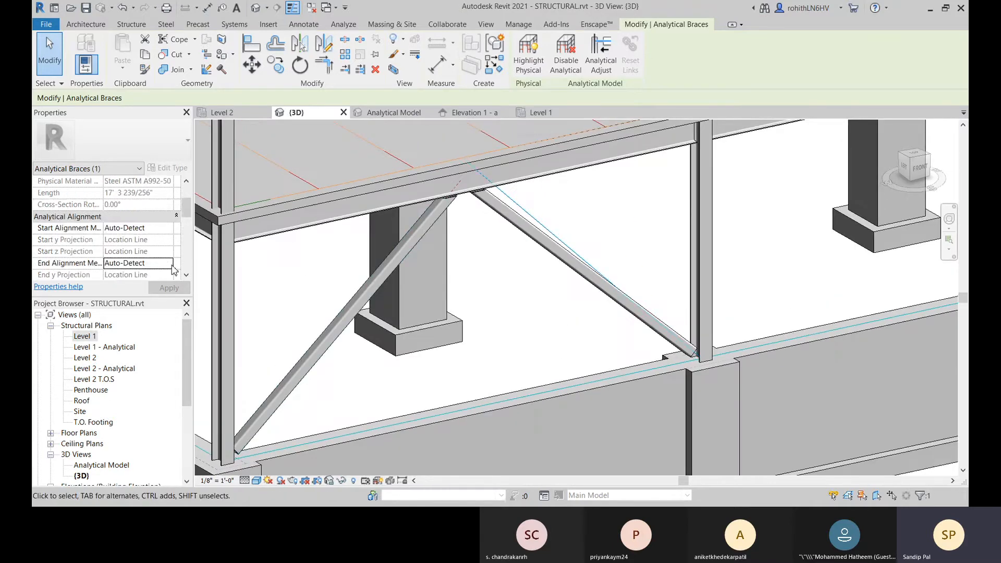
click(171, 265)
click(131, 286)
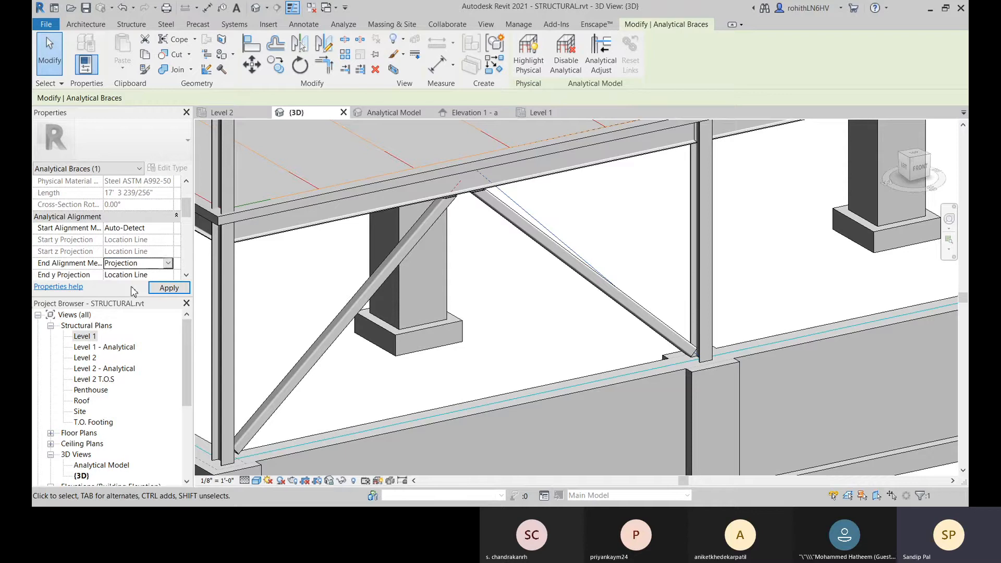
Step: Inspect the second brace's analytical line where it meets the Level 2 beam and around the building corner
scroll(542, 277, up, 4)
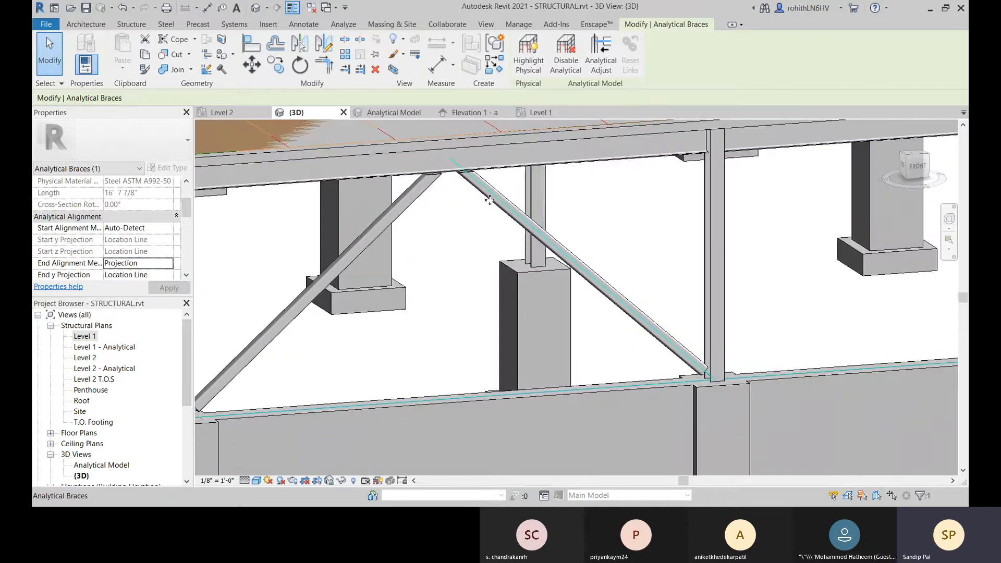
shift+middle_drag(475, 179, 537, 300)
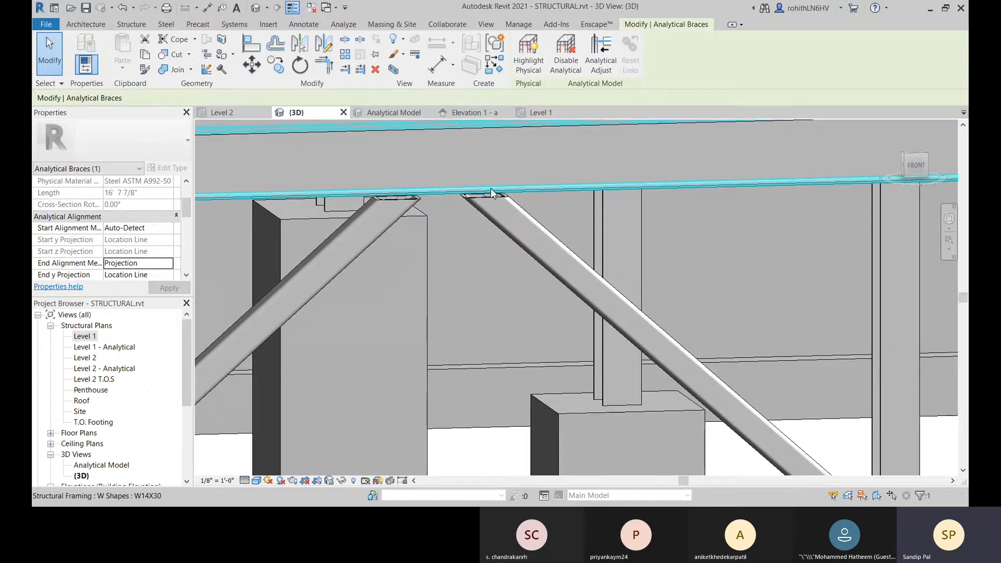
shift+middle_drag(491, 193, 276, 268)
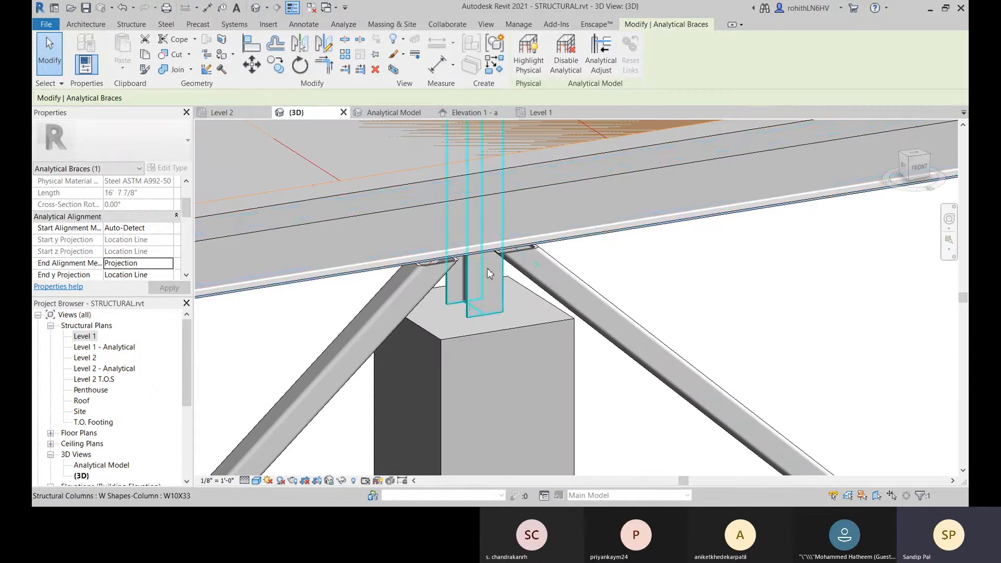
scroll(490, 270, down, 5)
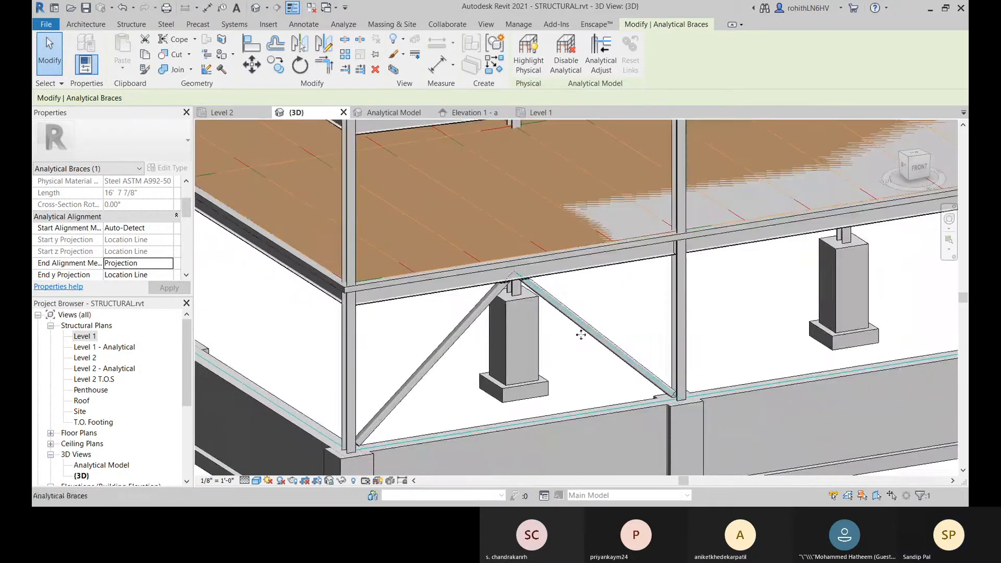
mouse_move(585, 362)
middle_down()
mouse_move(592, 325)
mouse_move(592, 346)
mouse_move(556, 380)
mouse_move(549, 351)
mouse_move(443, 386)
mouse_move(499, 373)
mouse_move(488, 376)
mouse_move(489, 338)
mouse_move(628, 339)
mouse_move(616, 362)
mouse_move(594, 362)
middle_up()
scroll(459, 359, down, 3)
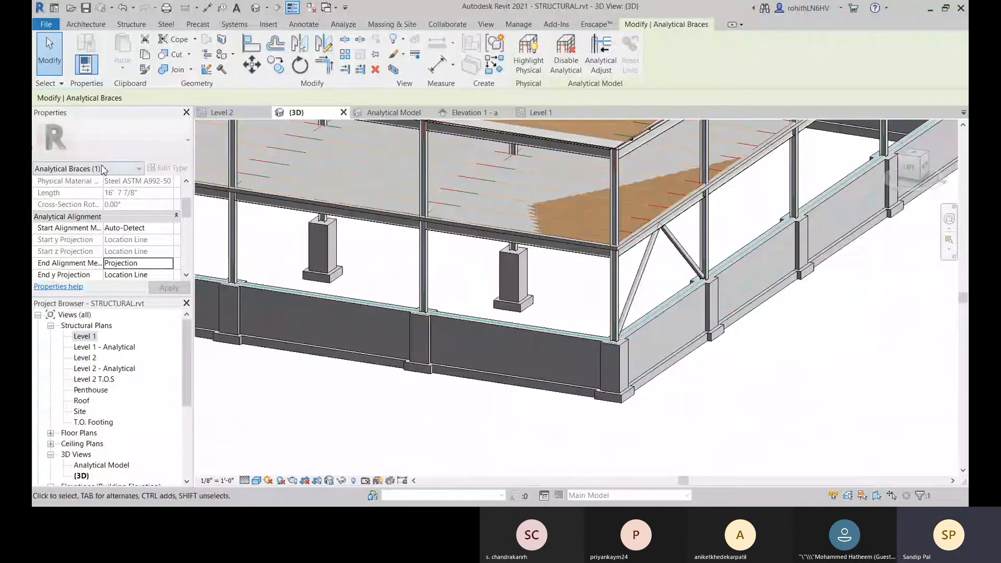
Step: Review the analytical properties and alignment settings of the selected brace and examine its line in the braced bay
scroll(118, 241, up, 3)
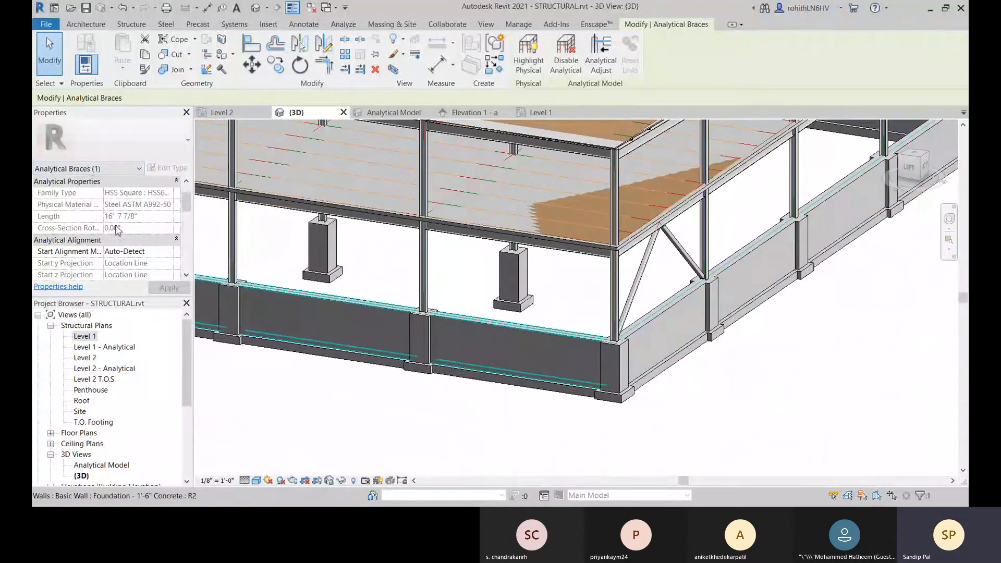
scroll(146, 242, down, 3)
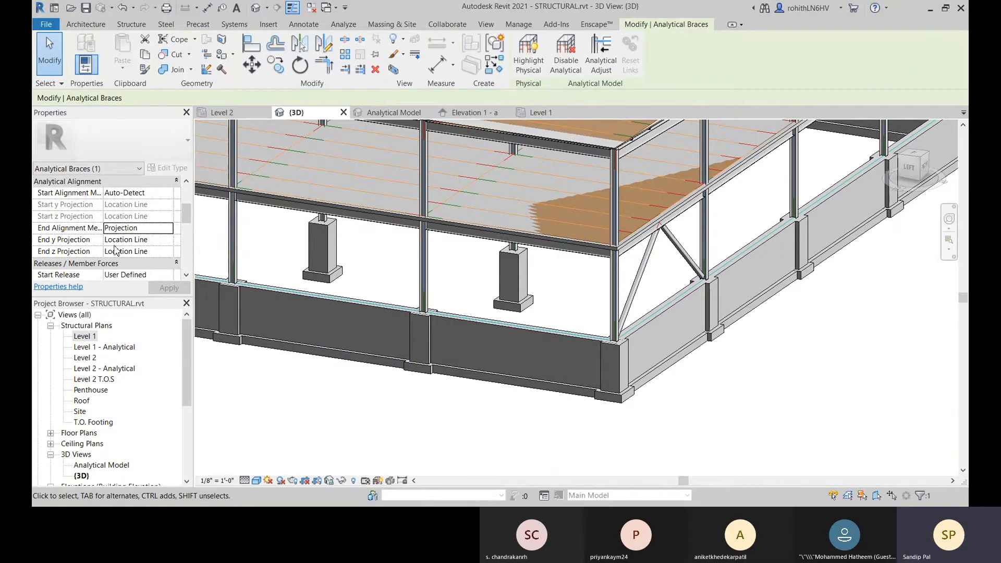
scroll(625, 250, up, 3)
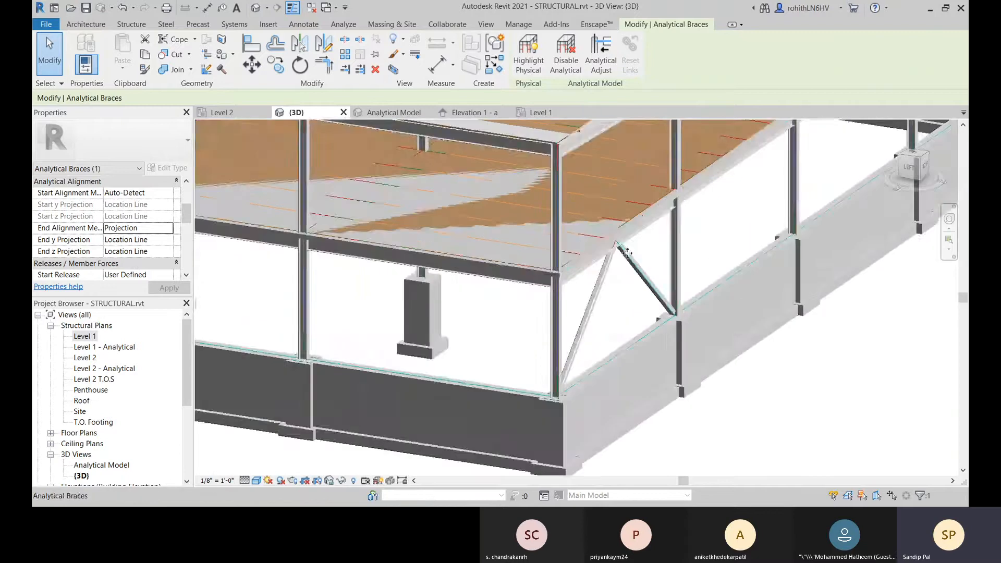
scroll(625, 255, up, 2)
scroll(599, 353, up, 2)
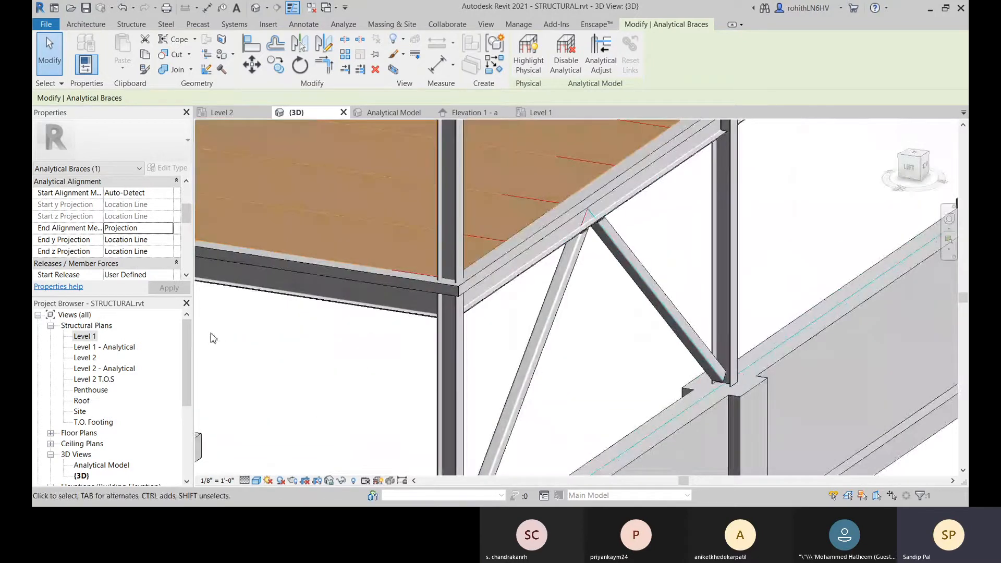
Step: Set the Start Release of the selected analytical brace to Fixed
scroll(213, 338, down, 2)
scroll(41, 255, down, 3)
scroll(66, 216, up, 1)
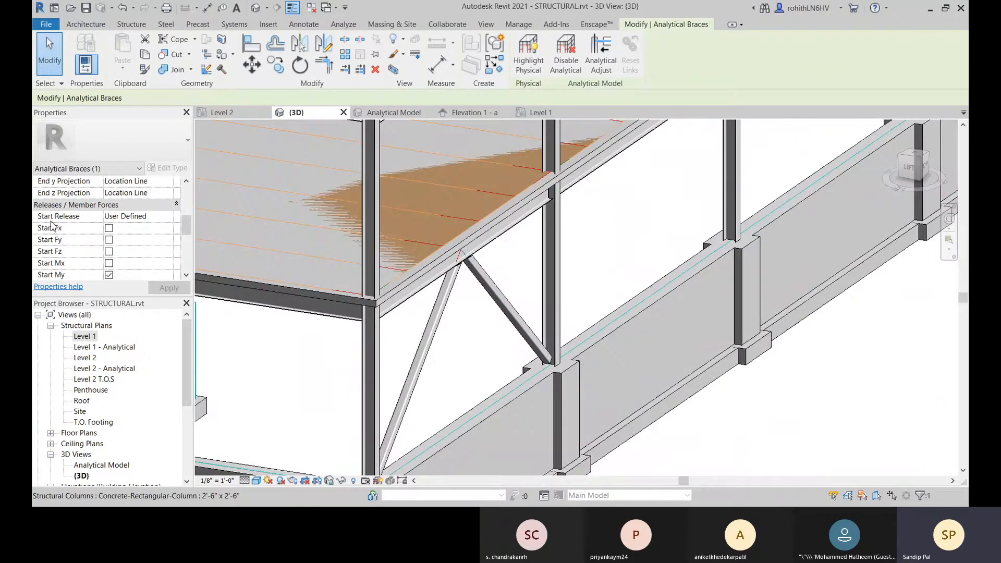
click(167, 219)
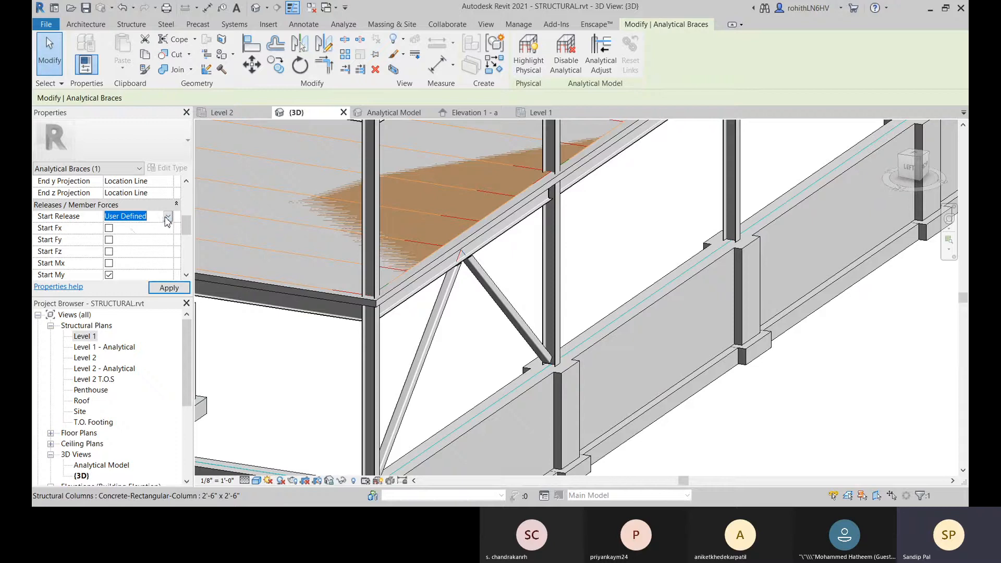
click(131, 230)
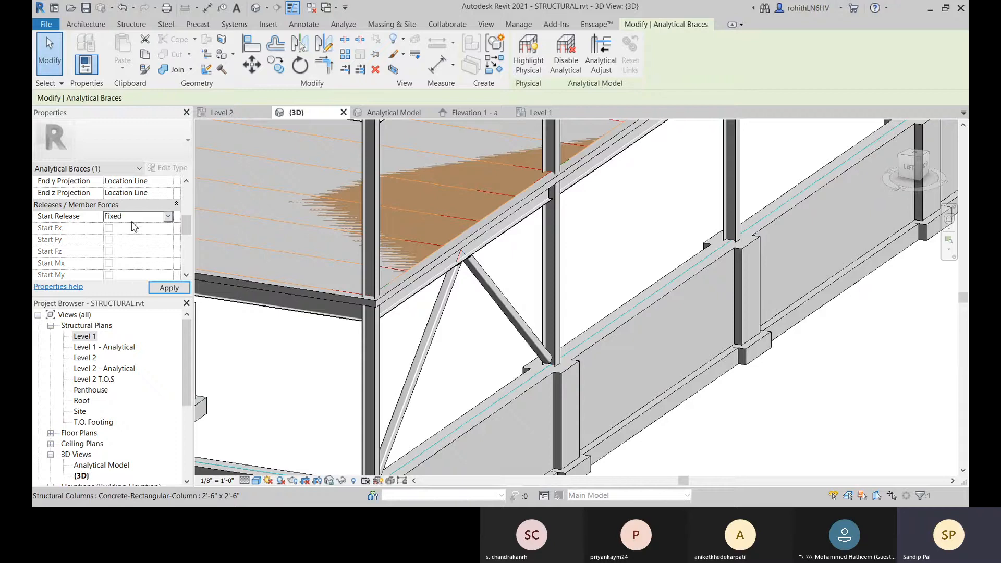
Step: Set the End Release of the selected analytical brace to Bending Moment
scroll(135, 241, down, 2)
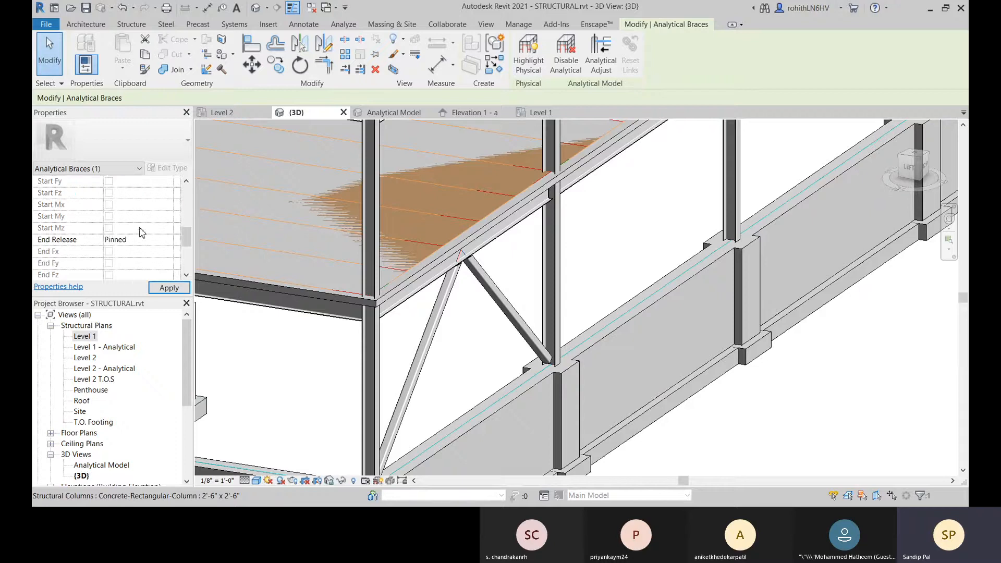
scroll(140, 234, down, 2)
scroll(135, 237, up, 5)
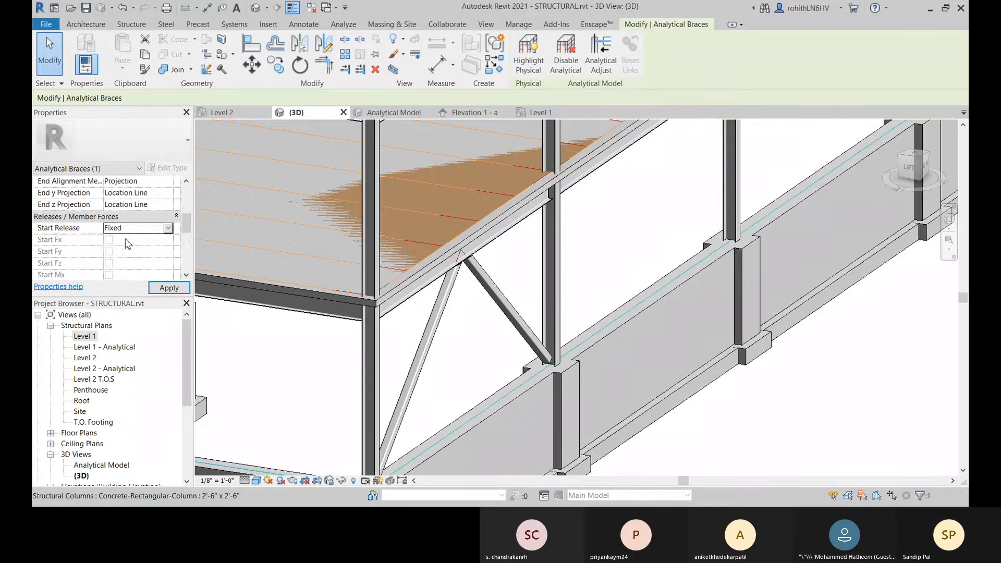
scroll(128, 243, down, 2)
click(160, 253)
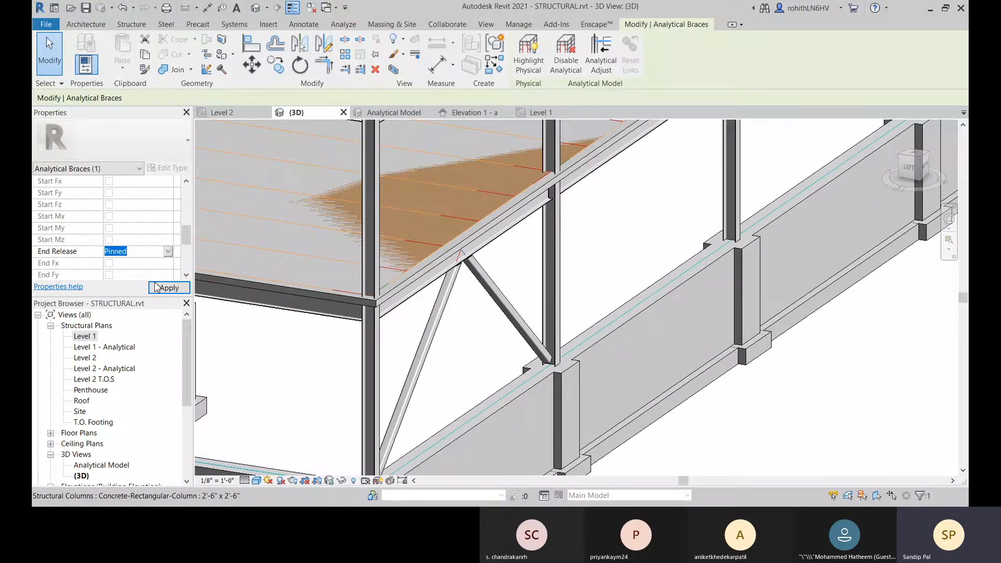
click(155, 287)
Step: Set the Start Release of the selected analytical brace to Bending Moment
scroll(149, 243, up, 2)
click(165, 230)
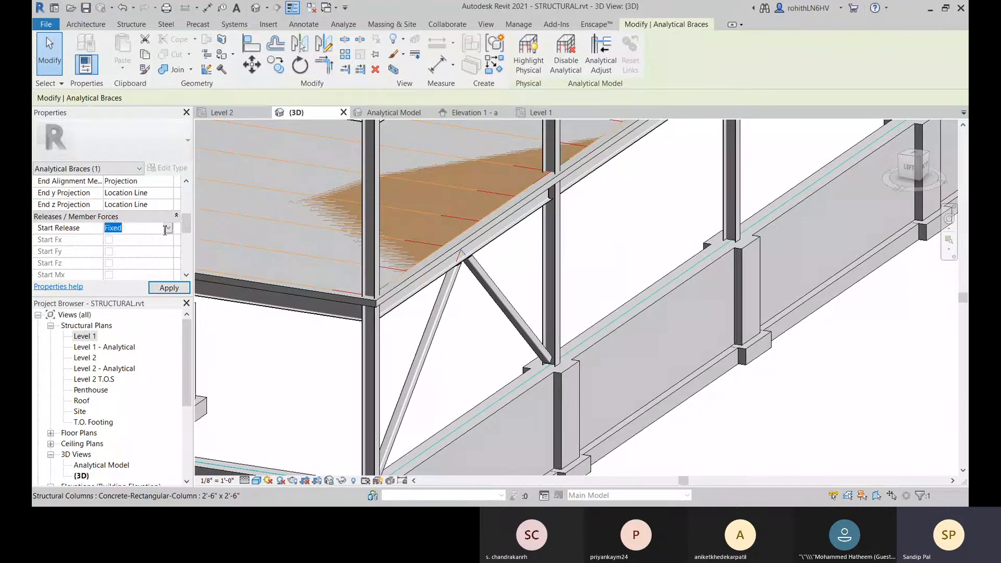
click(168, 230)
click(138, 263)
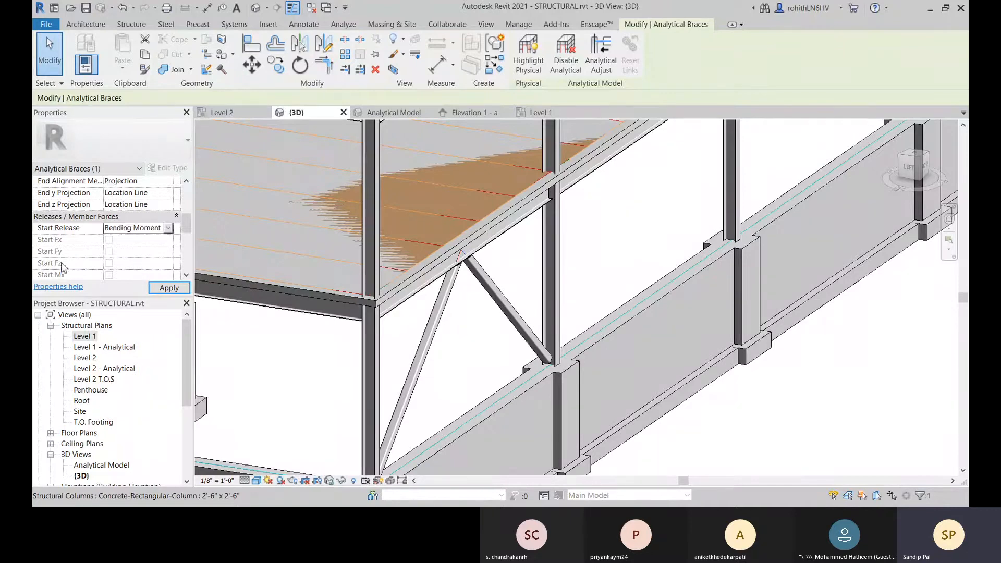
scroll(65, 240, down, 1)
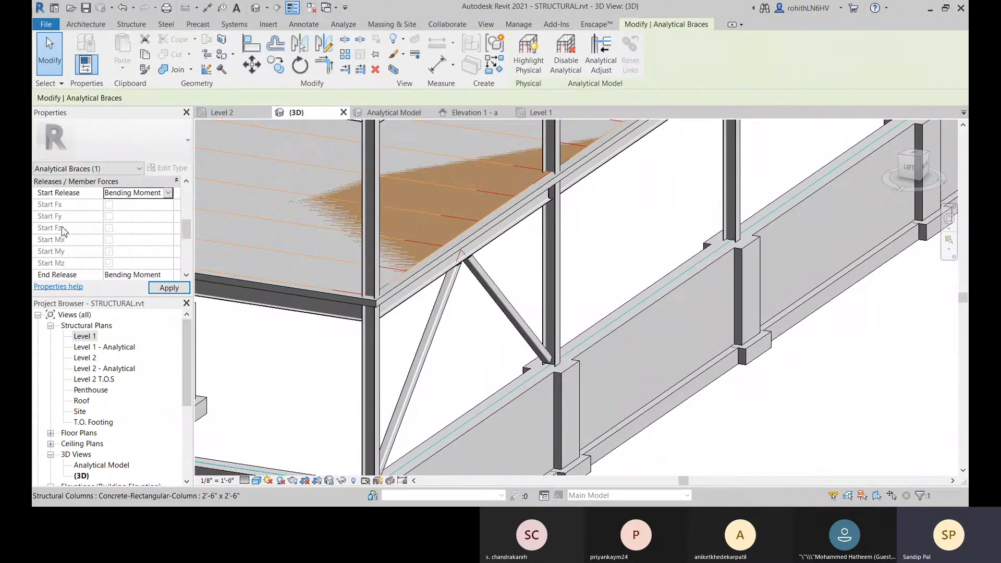
Step: Change the brace's Start Release to User Defined and review its individual force and moment release options
click(168, 192)
click(125, 237)
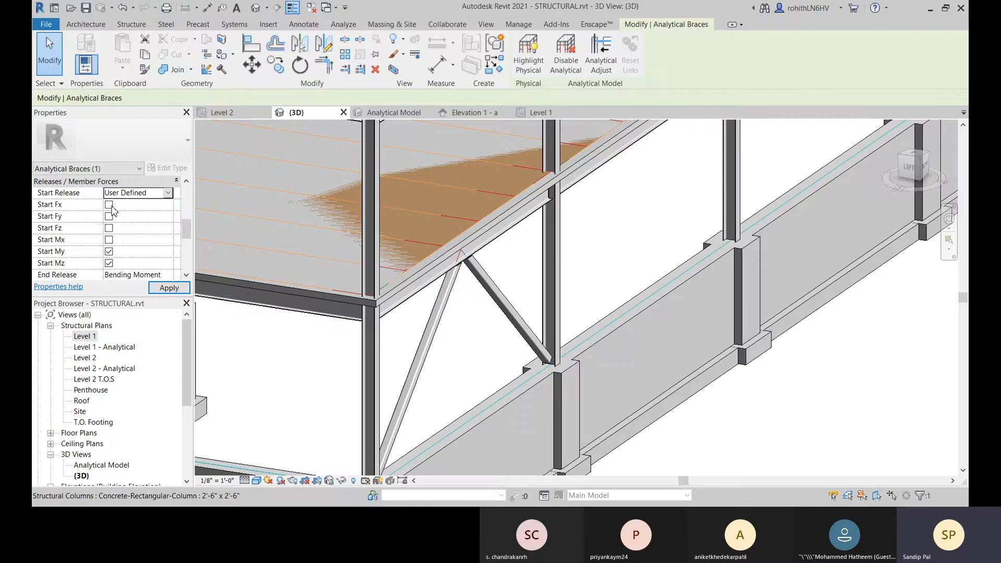
scroll(128, 226, down, 1)
scroll(113, 216, up, 1)
scroll(140, 216, down, 2)
scroll(140, 216, down, 1)
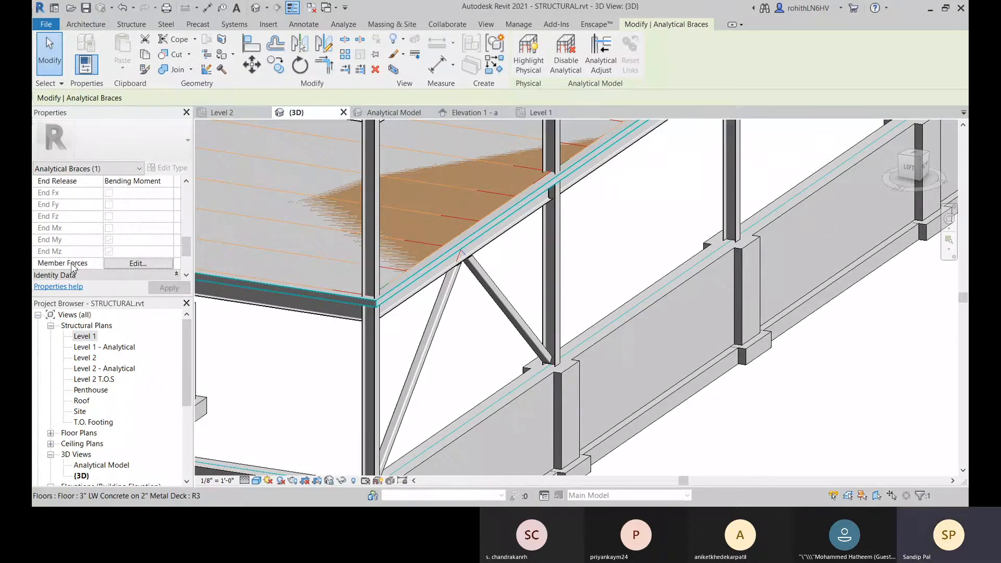
Step: Examine the Member End Forces table of the analytical brace and close it without changes
scroll(77, 236, up, 4)
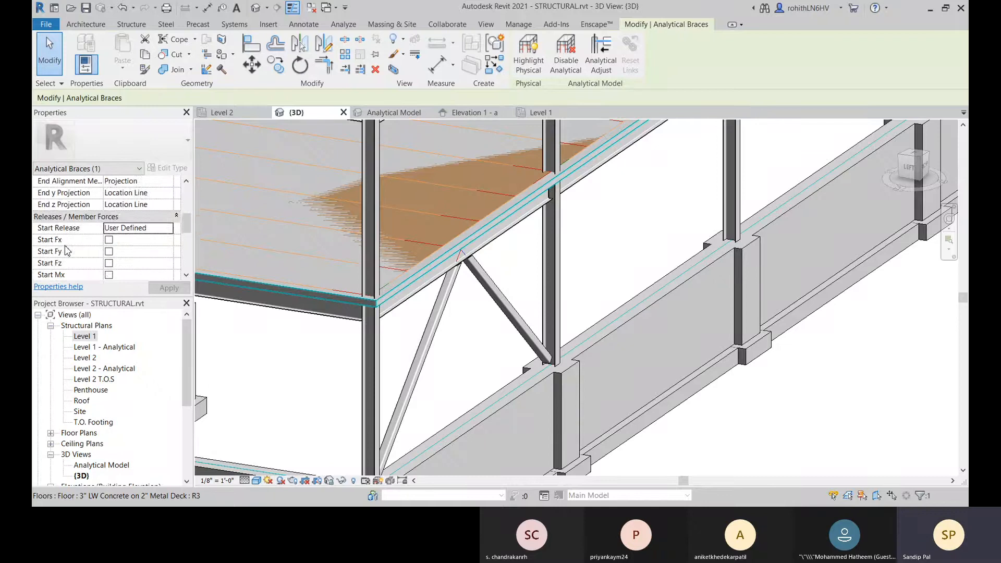
scroll(67, 245, down, 5)
scroll(68, 241, up, 1)
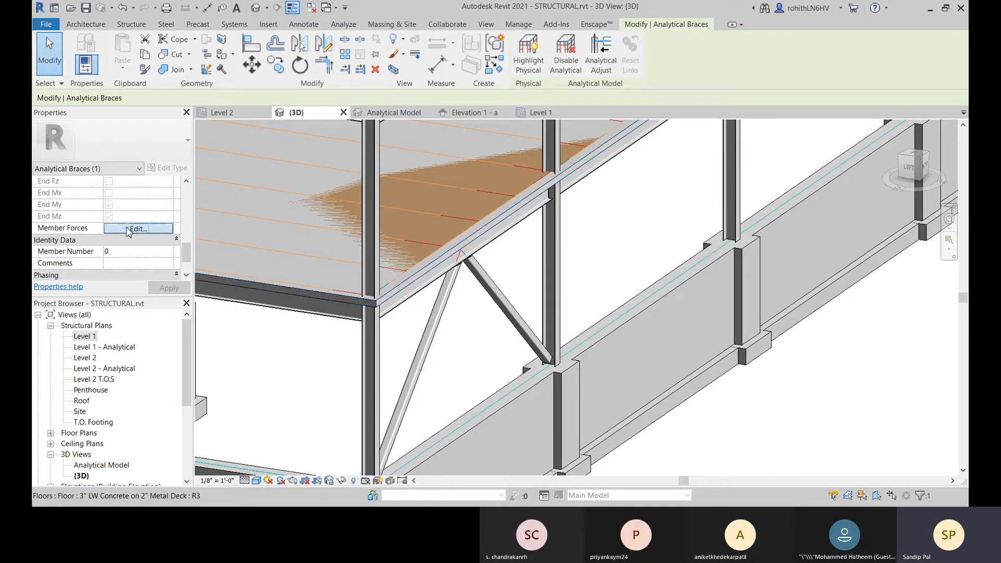
click(129, 229)
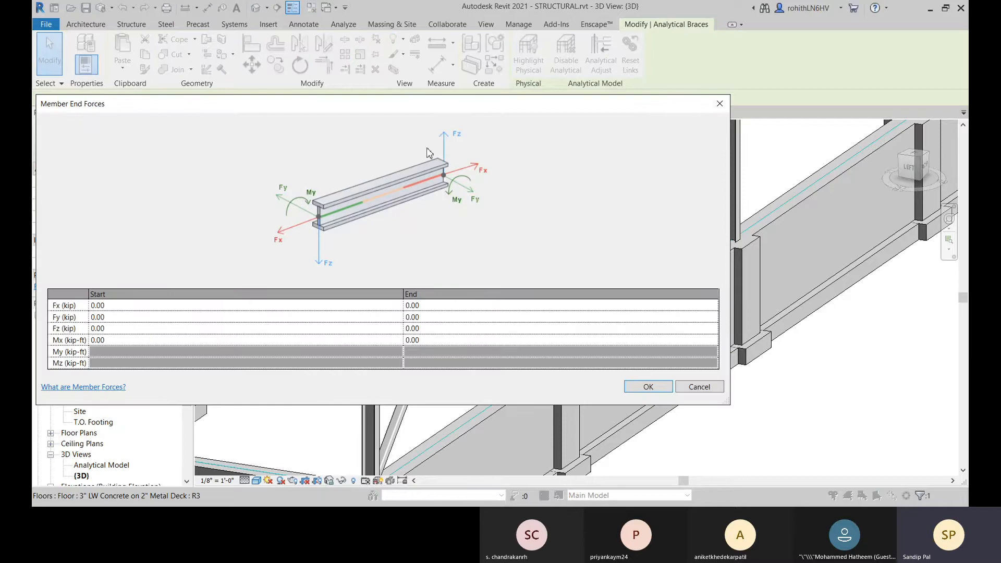
drag(401, 107, 459, 104)
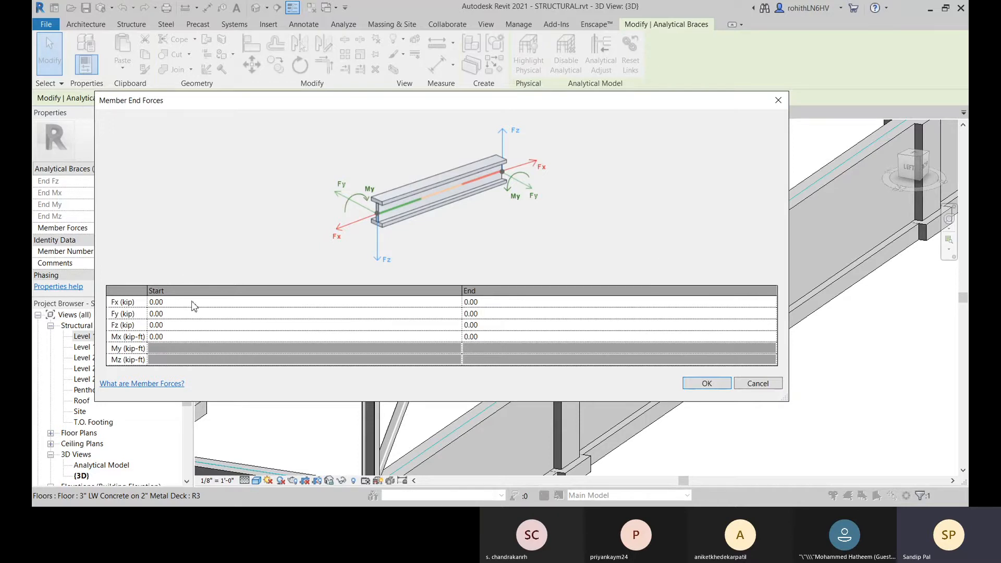
click(757, 383)
Step: Open the layer structure of the Foundation - 1'-6" Concrete wall along the side of the building around the corner from the braces
scroll(483, 349, down, 3)
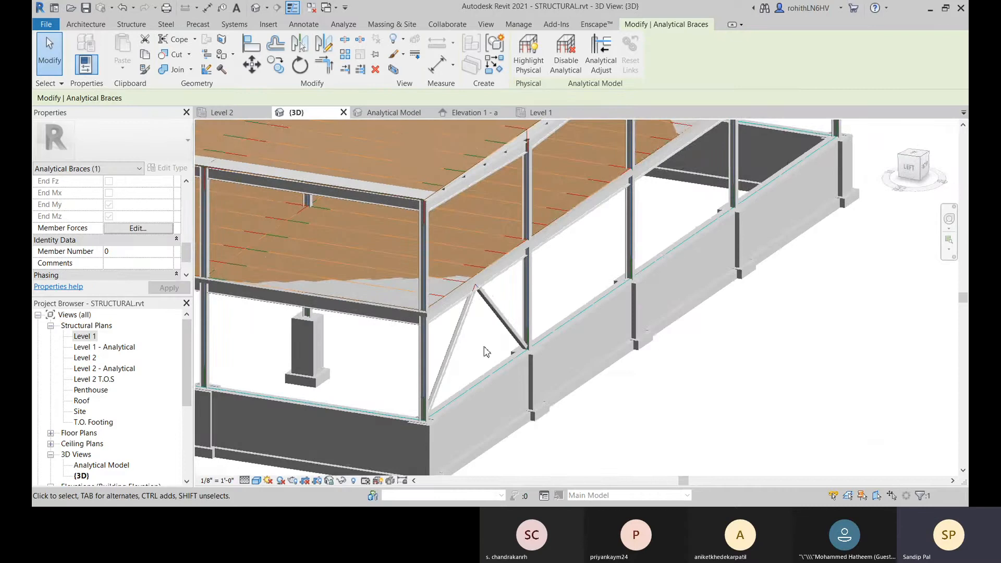
shift+middle_drag(483, 351, 446, 421)
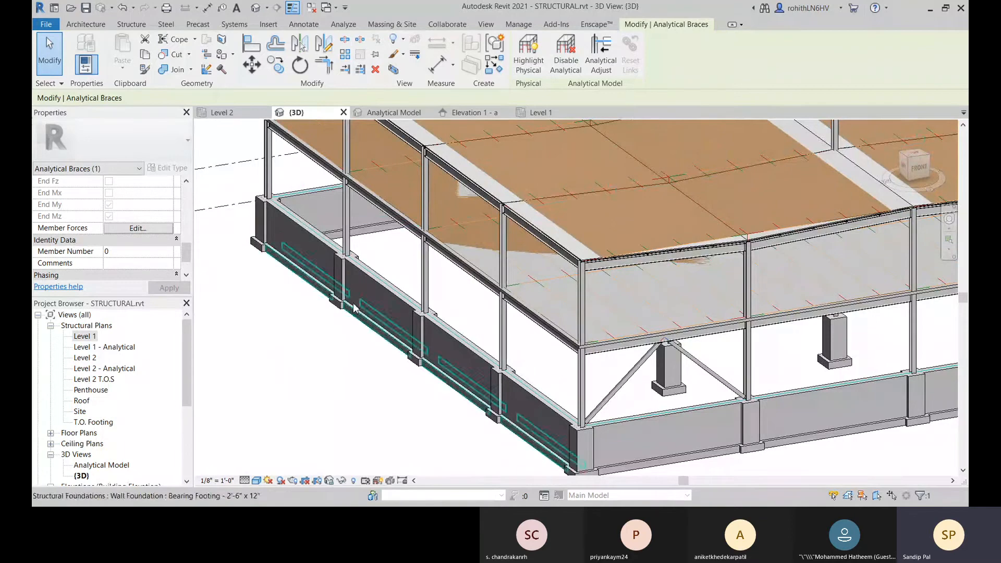
shift+middle_drag(364, 237, 364, 292)
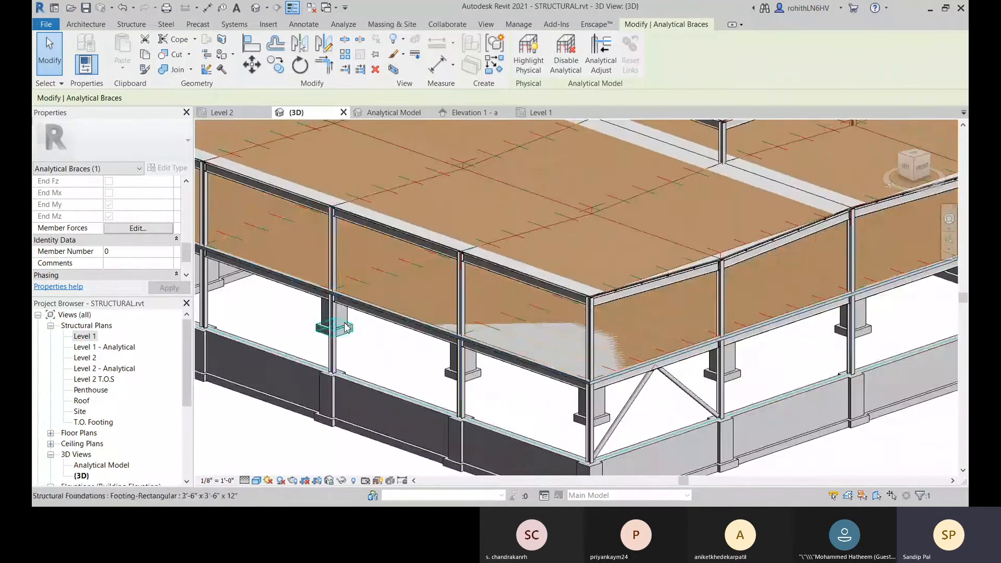
middle_drag(360, 337, 620, 271)
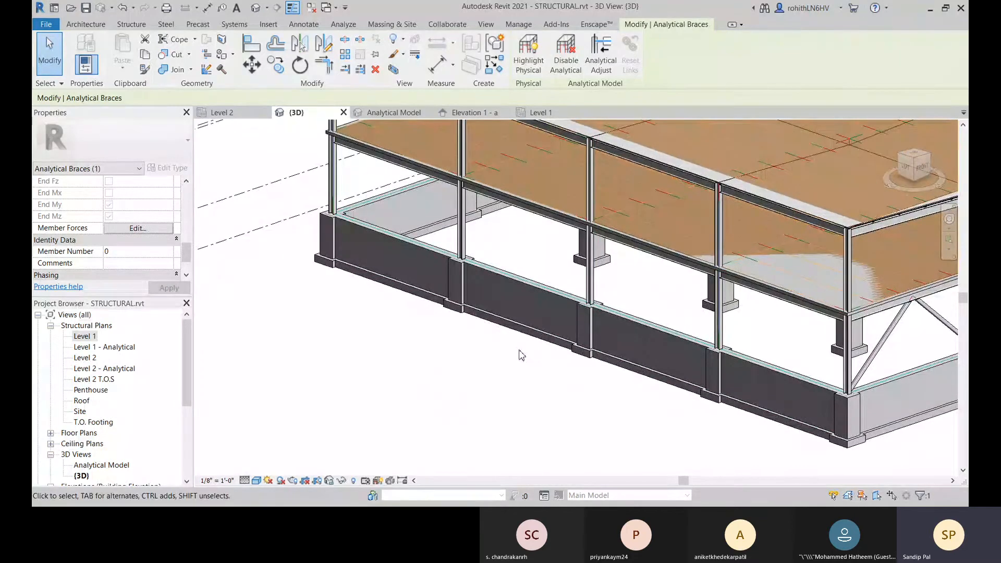
click(510, 302)
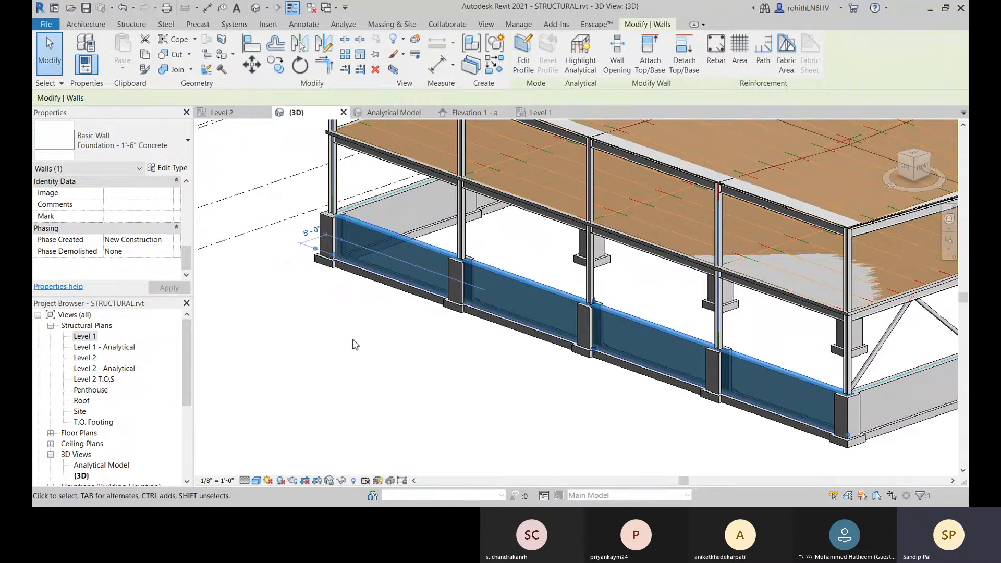
key(Escape)
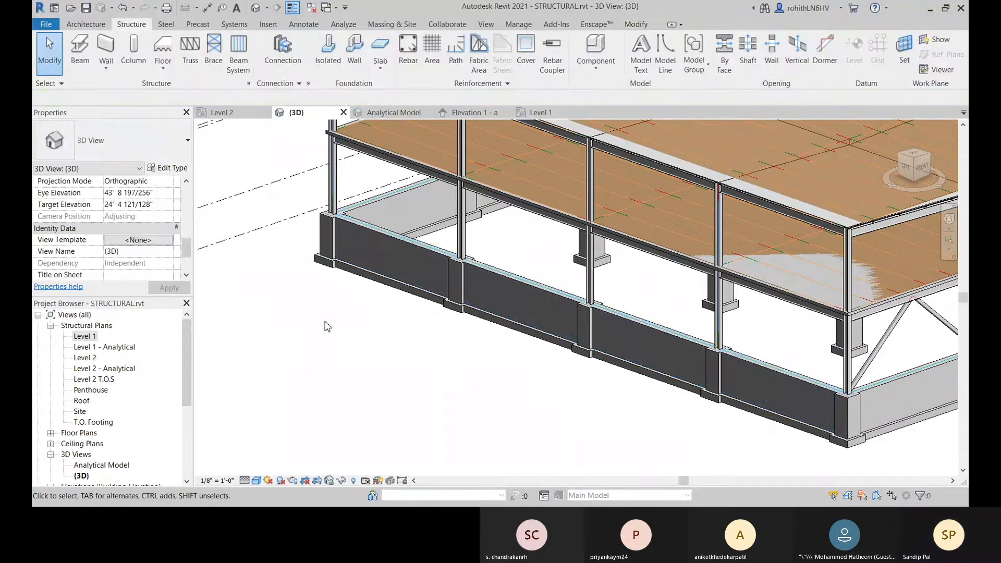
click(374, 241)
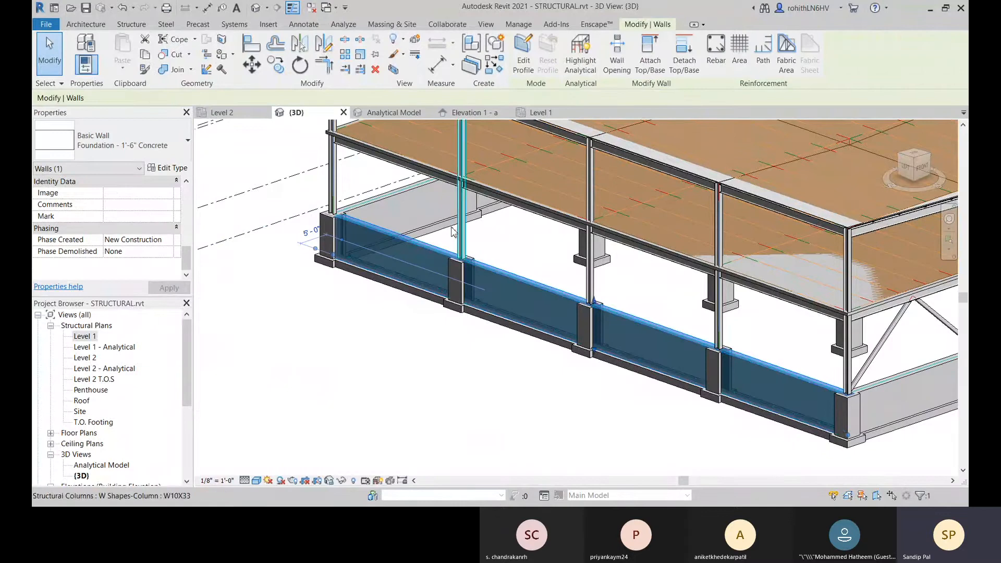
click(168, 168)
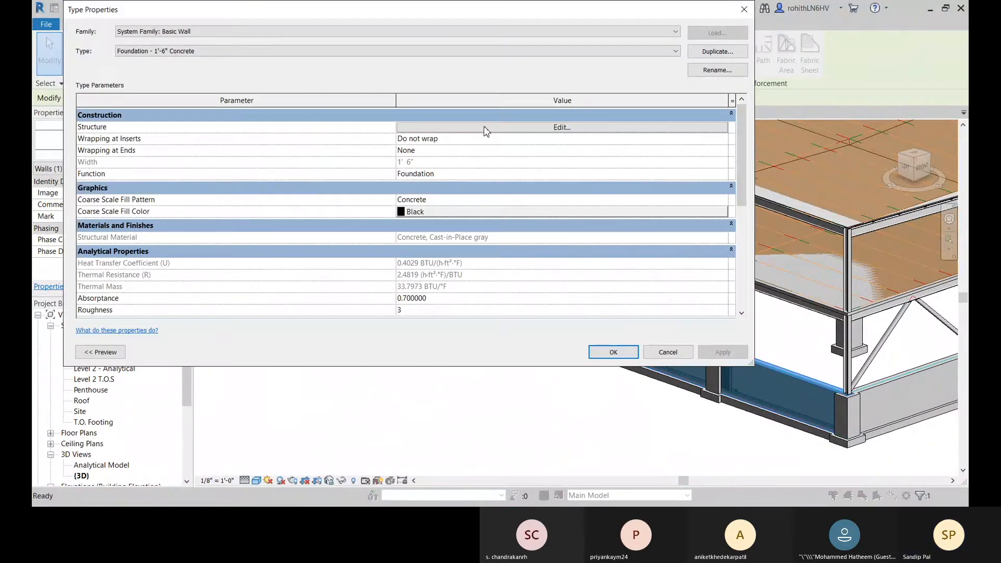
click(485, 129)
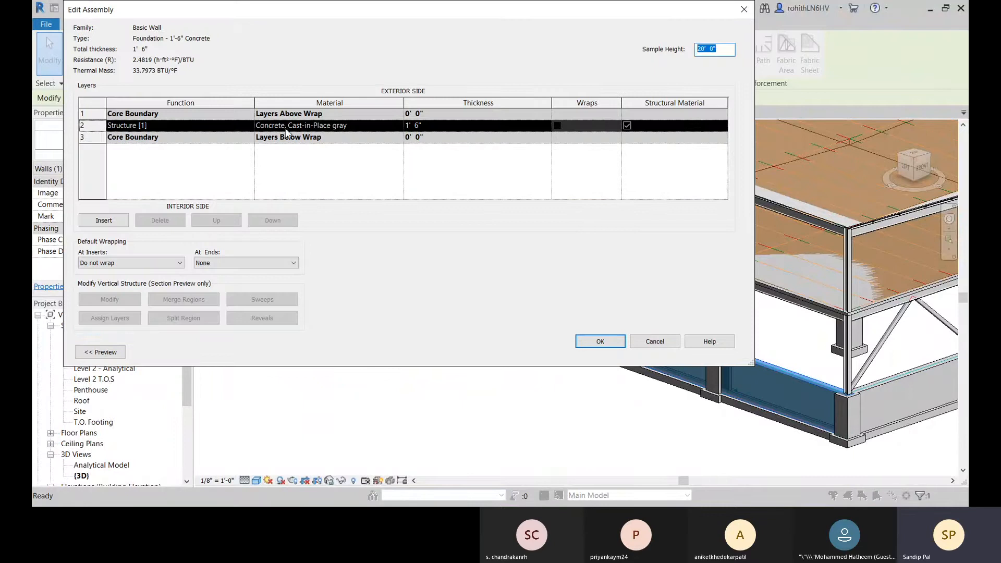
Step: Examine the mechanical and concrete strength properties in the physical asset of the wall's Concrete, Cast-in-Place gray material
click(371, 128)
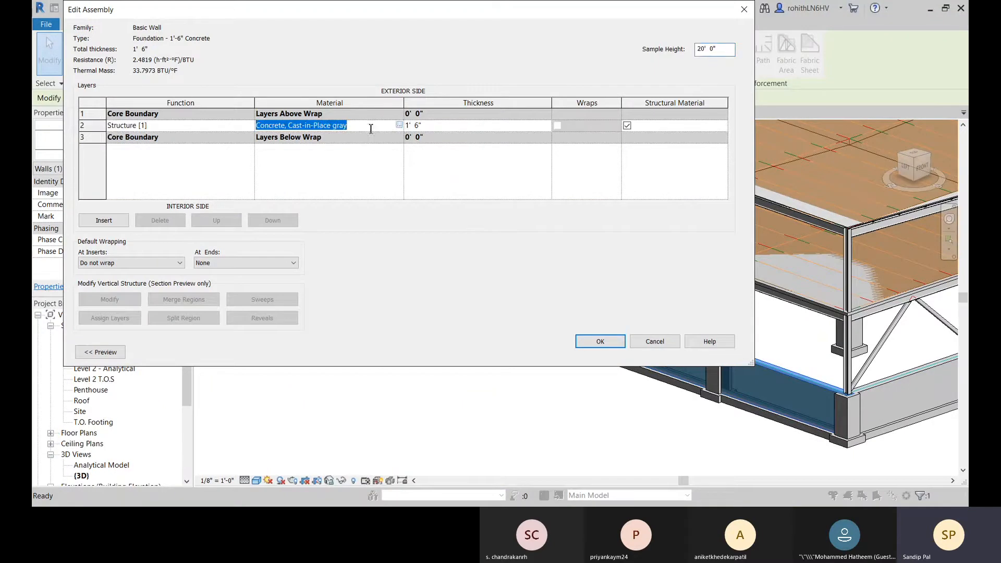
click(399, 126)
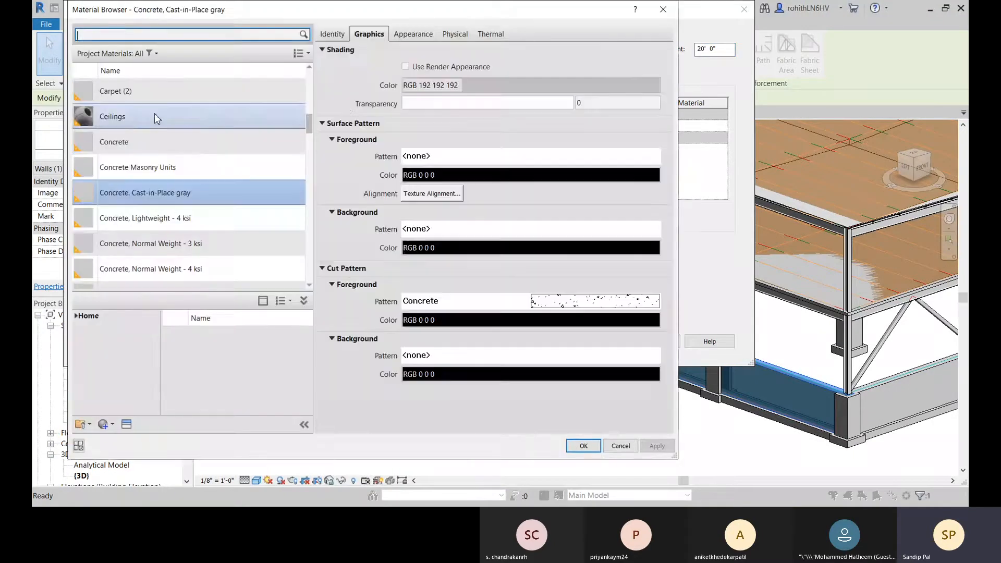
click(457, 35)
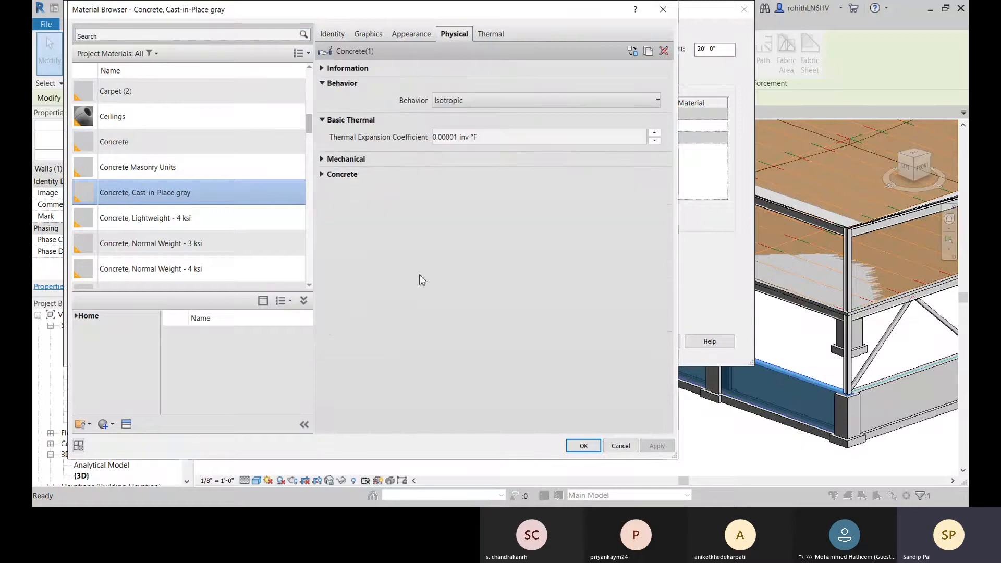
click(322, 161)
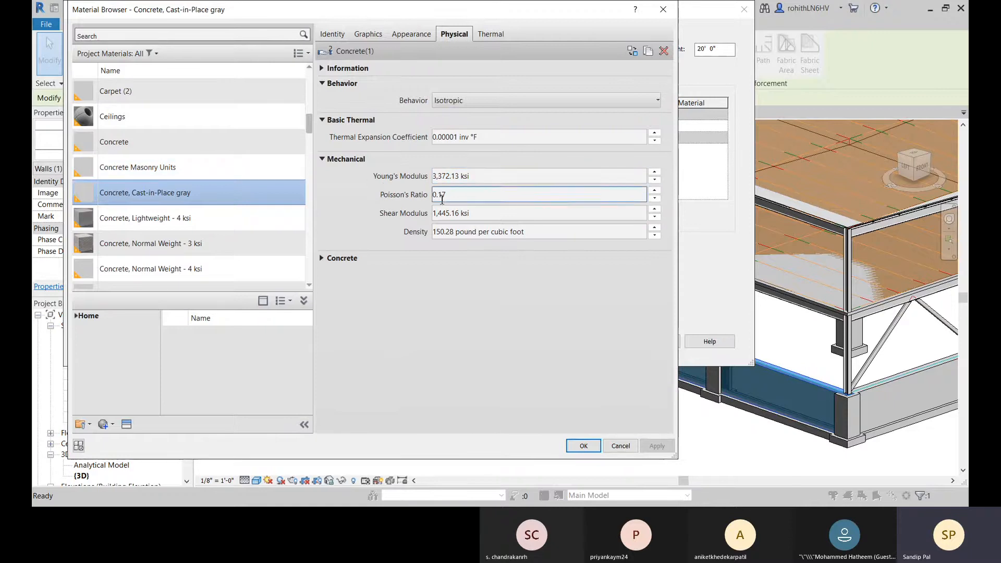
click(329, 259)
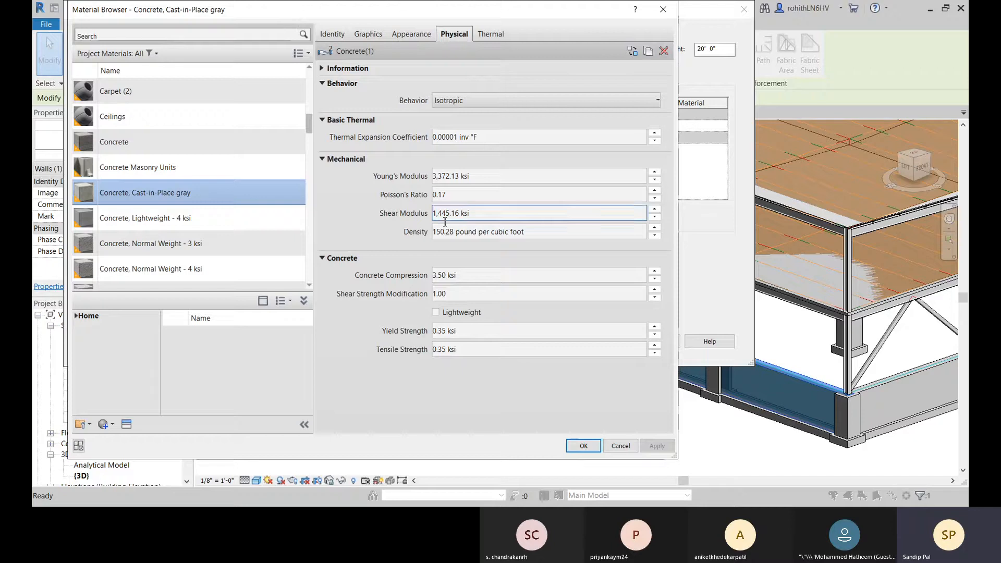
Step: Review the thermal properties of the wall's concrete material and leave the material and wall type settings without changes
click(494, 37)
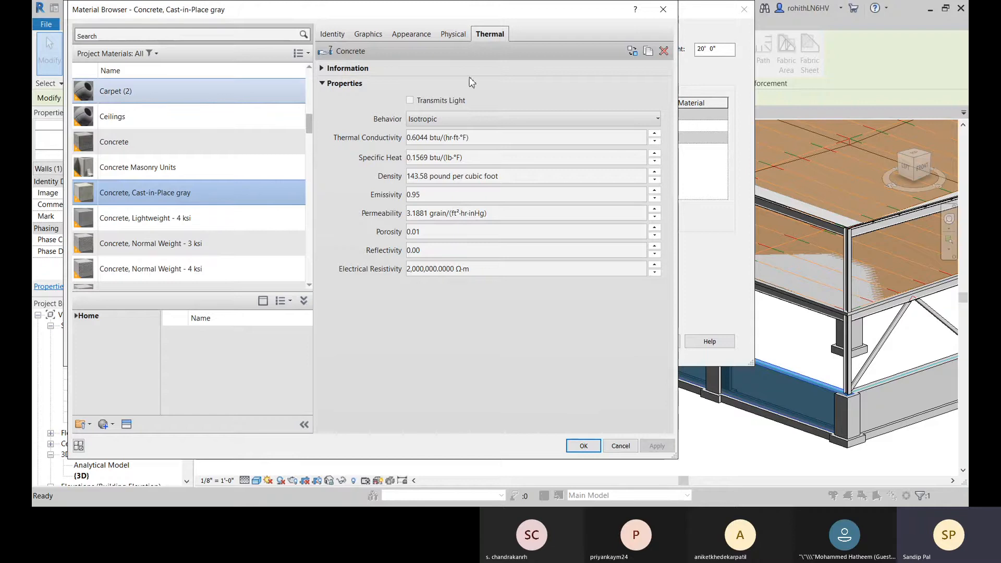
click(496, 138)
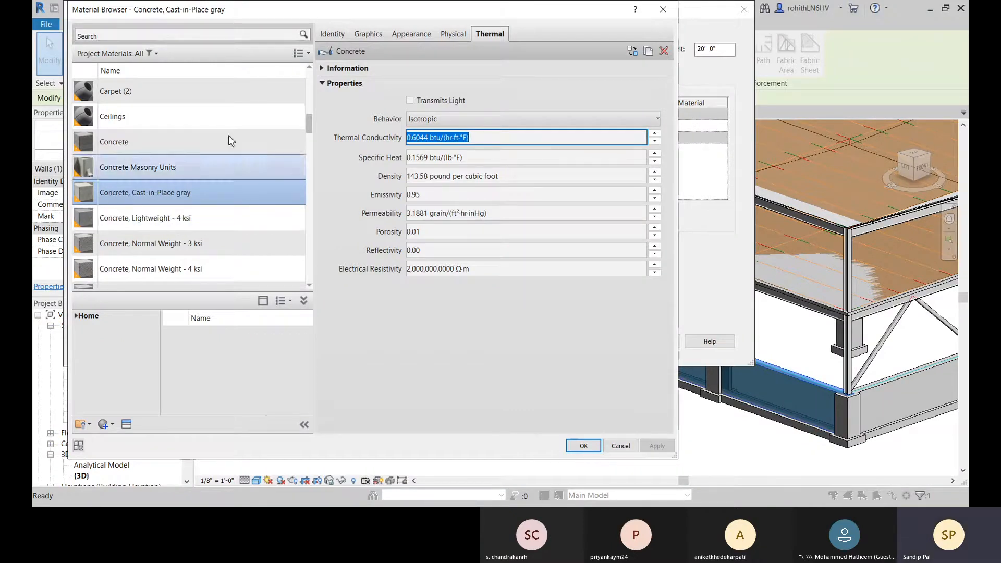
click(663, 9)
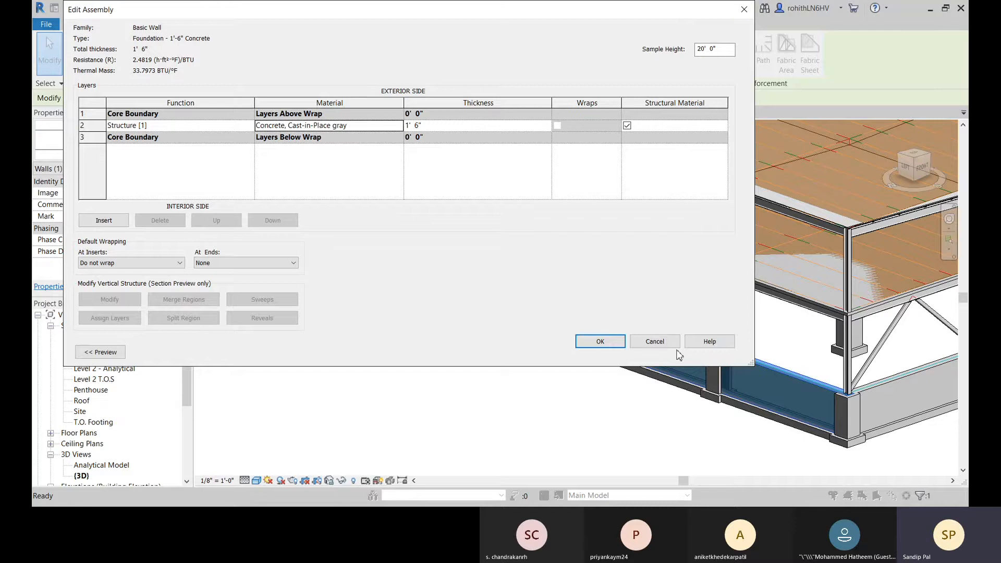
click(656, 341)
click(664, 350)
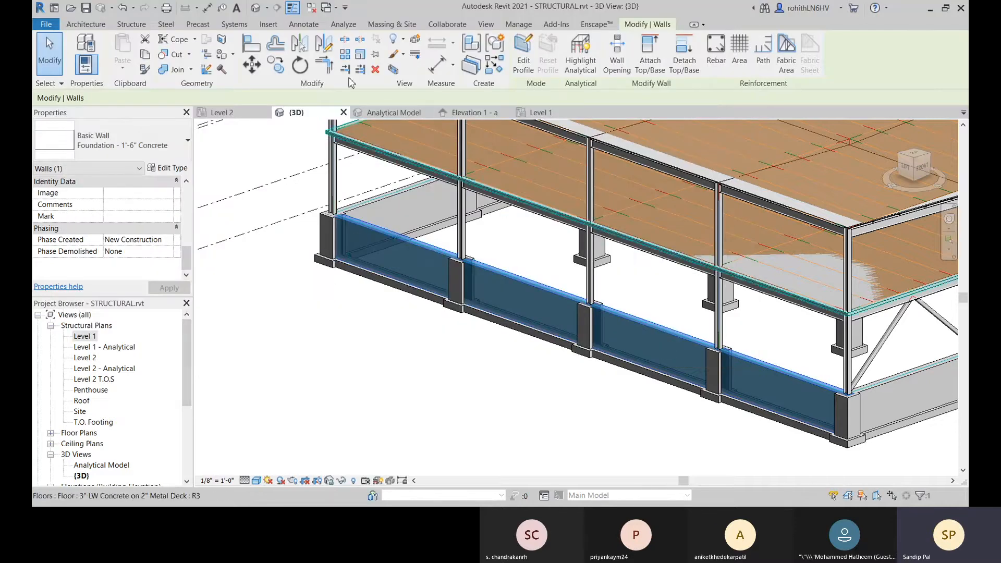
Step: Open the project-wide material library and select Concrete, Cast-in-Place gray to view its settings
click(518, 24)
click(91, 61)
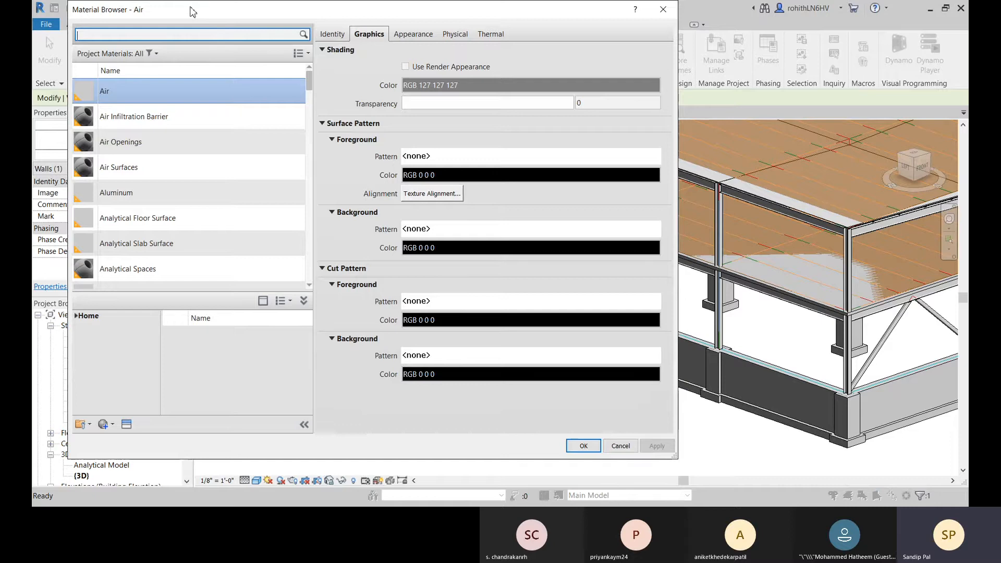
drag(193, 12, 208, 19)
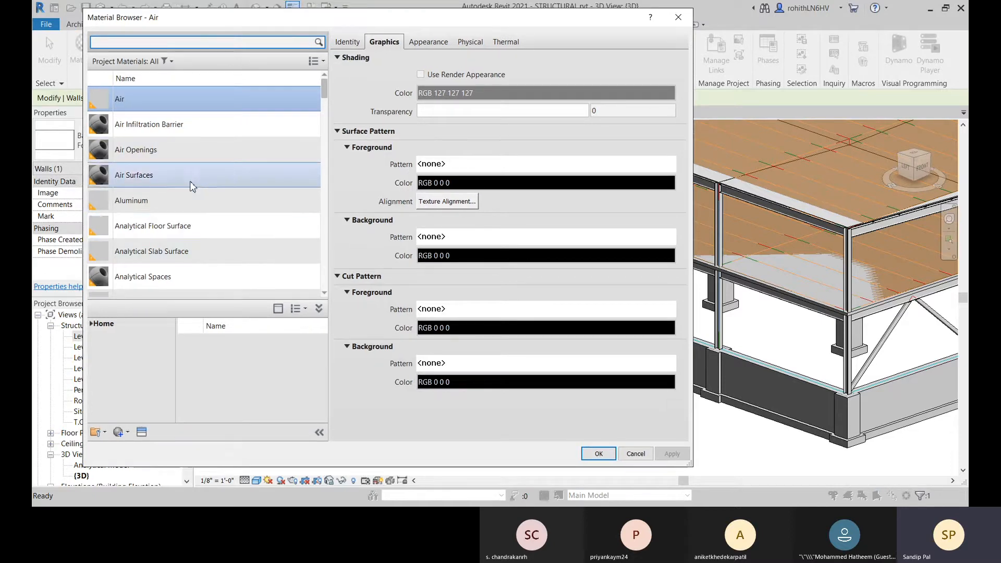
scroll(222, 168, down, 3)
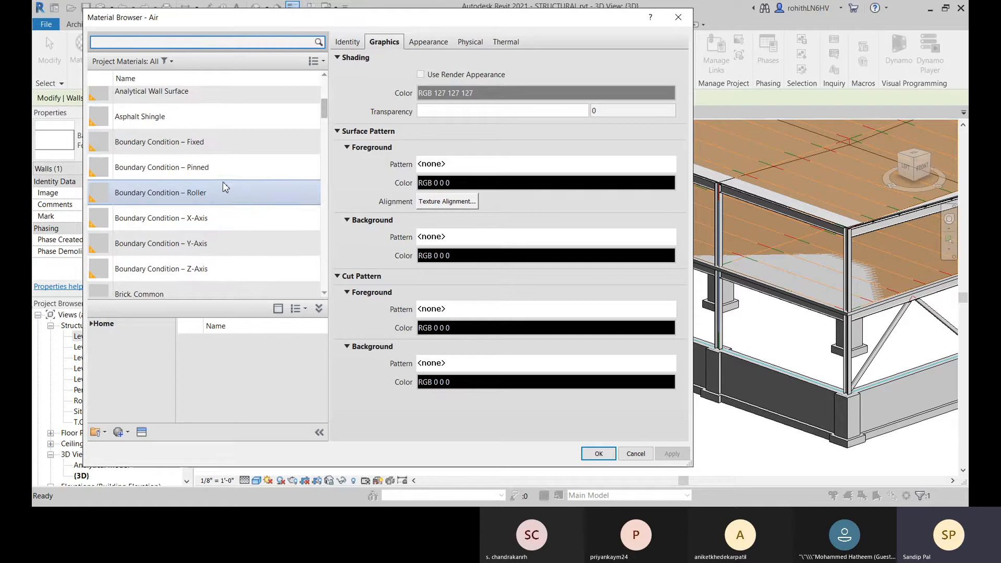
scroll(222, 209, down, 4)
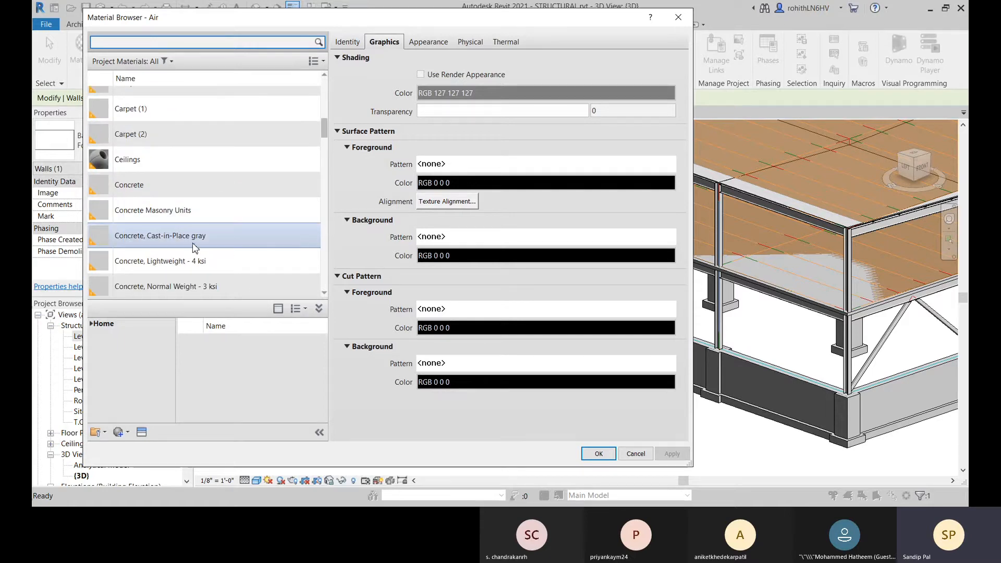
click(191, 240)
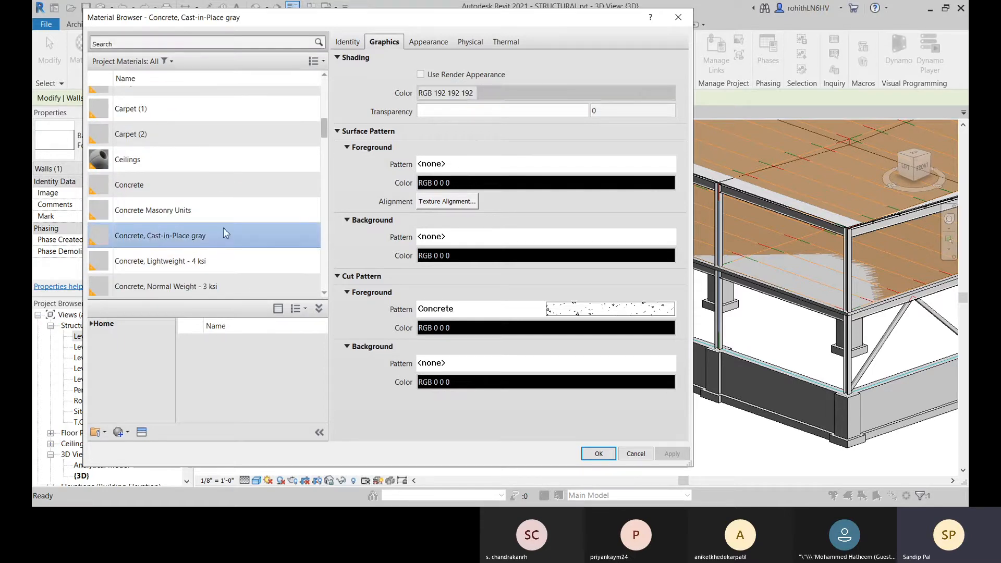
Step: Review the physical properties of the project materials Concrete, Lightweight - 4 ksi and Concrete, Normal Weight - 3 ksi
click(158, 267)
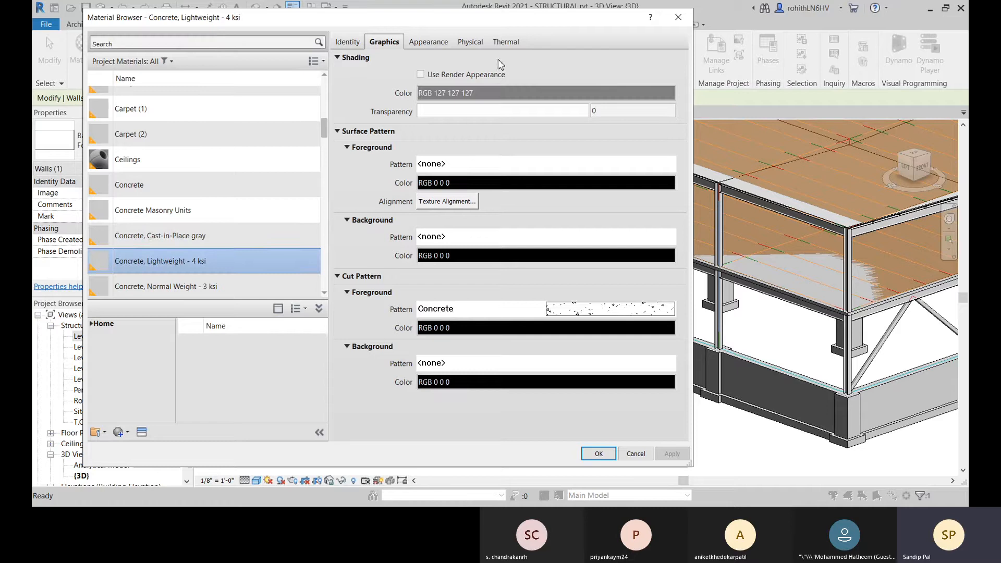
click(470, 43)
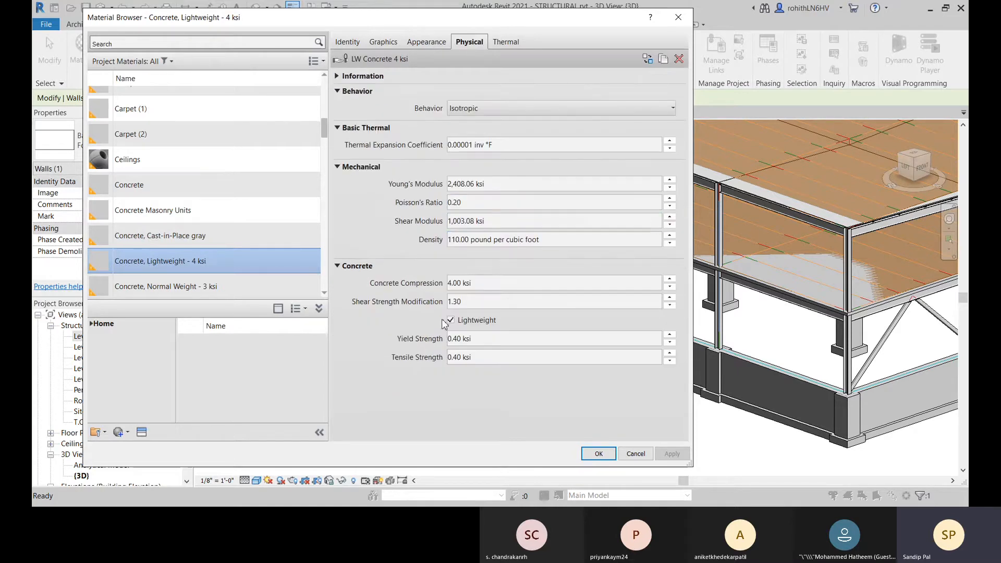
click(212, 291)
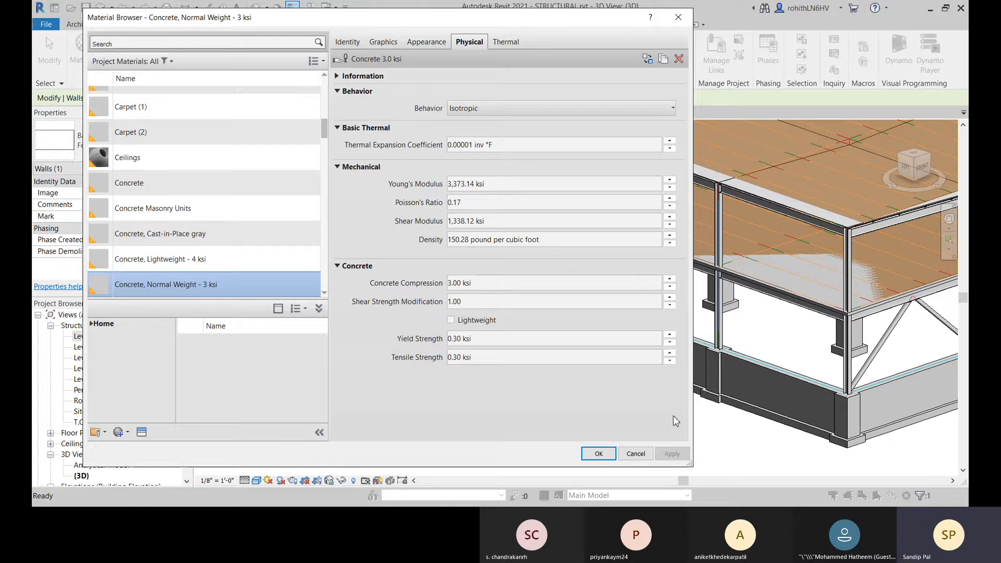
click(867, 476)
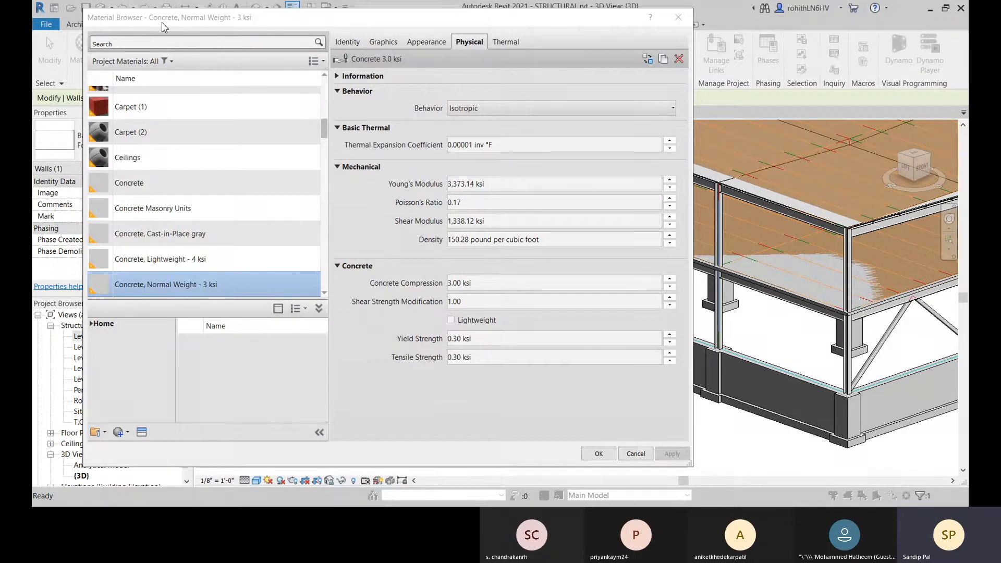
Step: Browse the Concrete category of the AEC Materials library, enlarging the material browser to show more of the list
drag(161, 22, 237, 24)
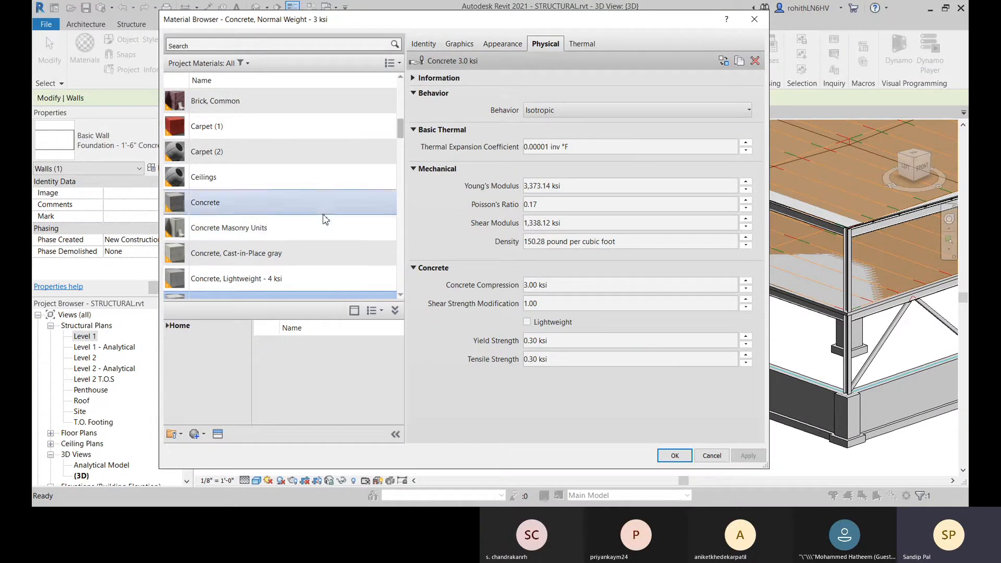
click(168, 327)
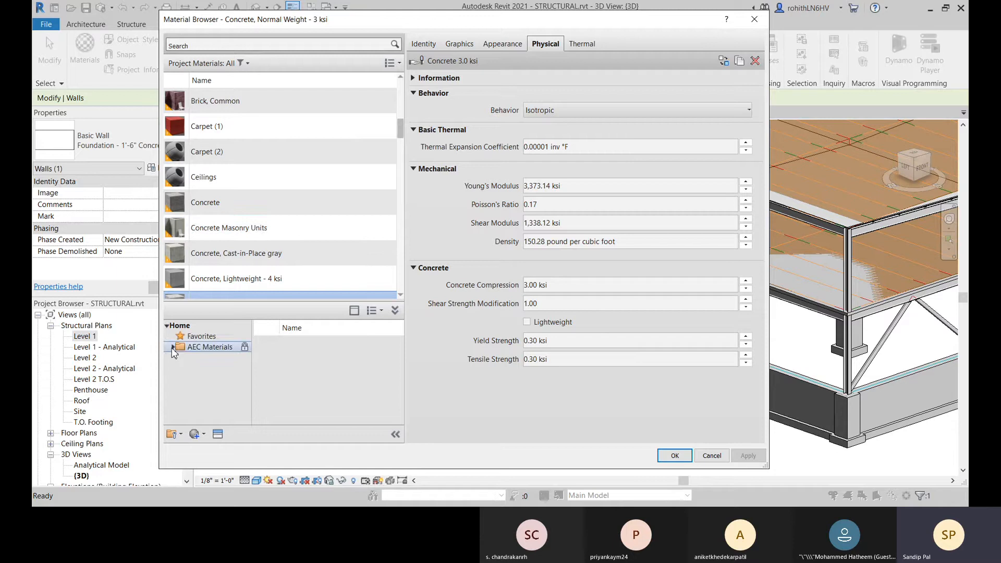
click(173, 348)
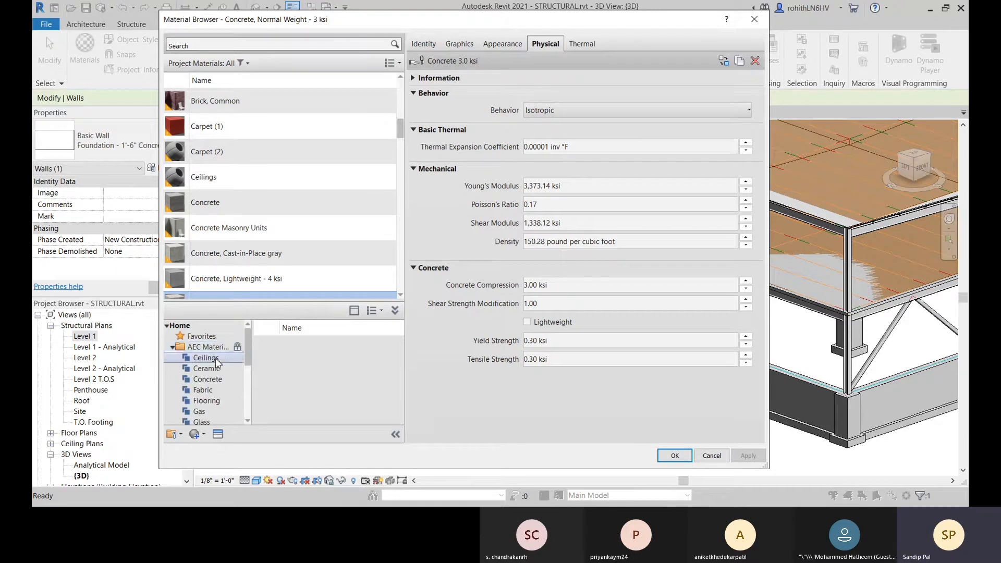
click(213, 380)
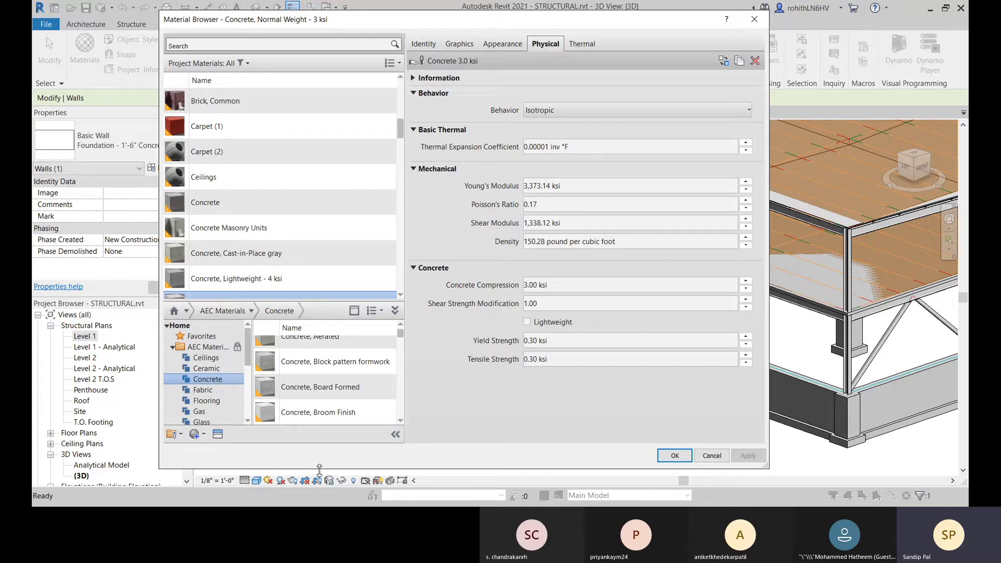
drag(319, 470, 320, 490)
scroll(321, 415, down, 1)
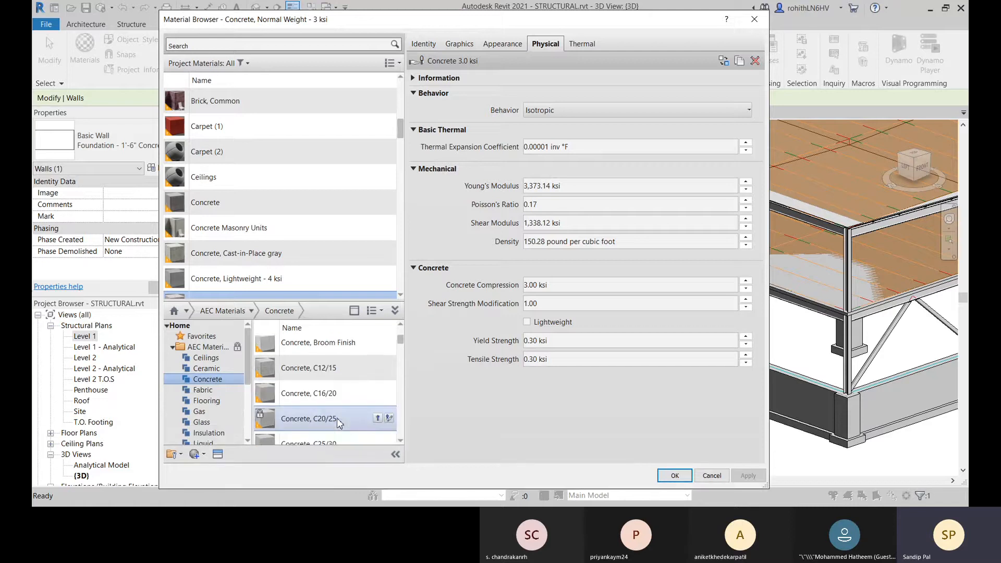
Step: Examine the physical properties of the library material Concrete, C20/25 and close the material browser without changes
click(320, 415)
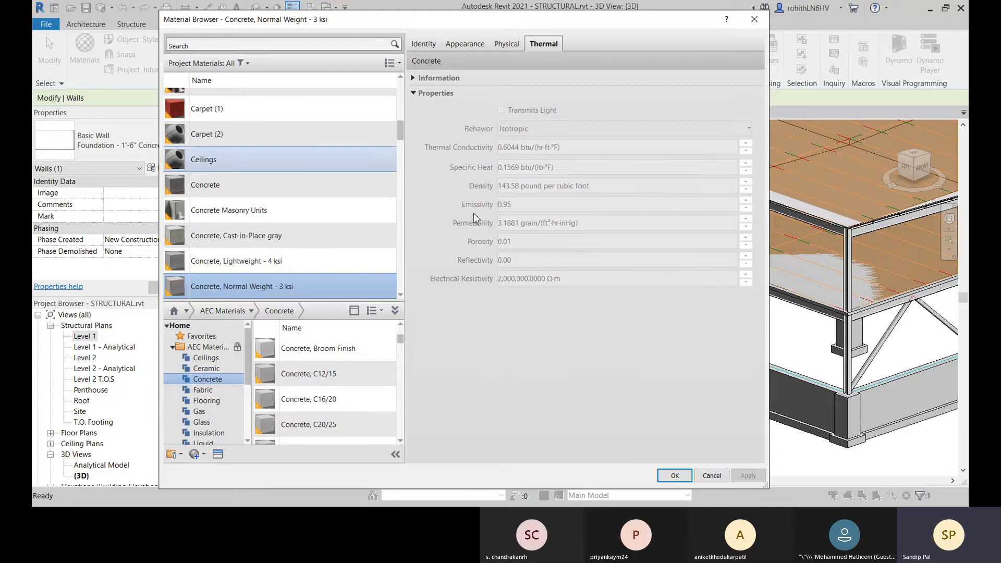
click(507, 44)
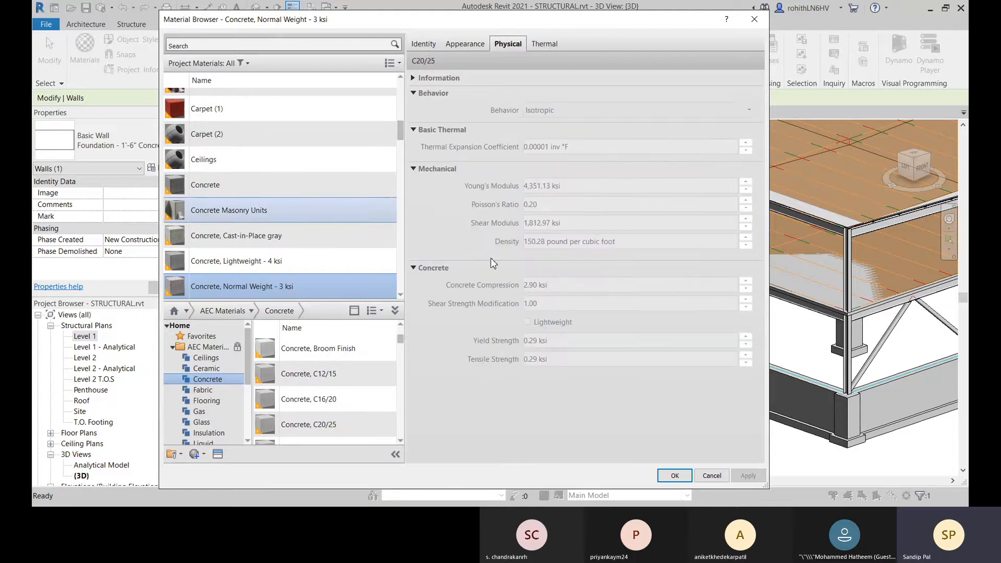
mouse_move(333, 435)
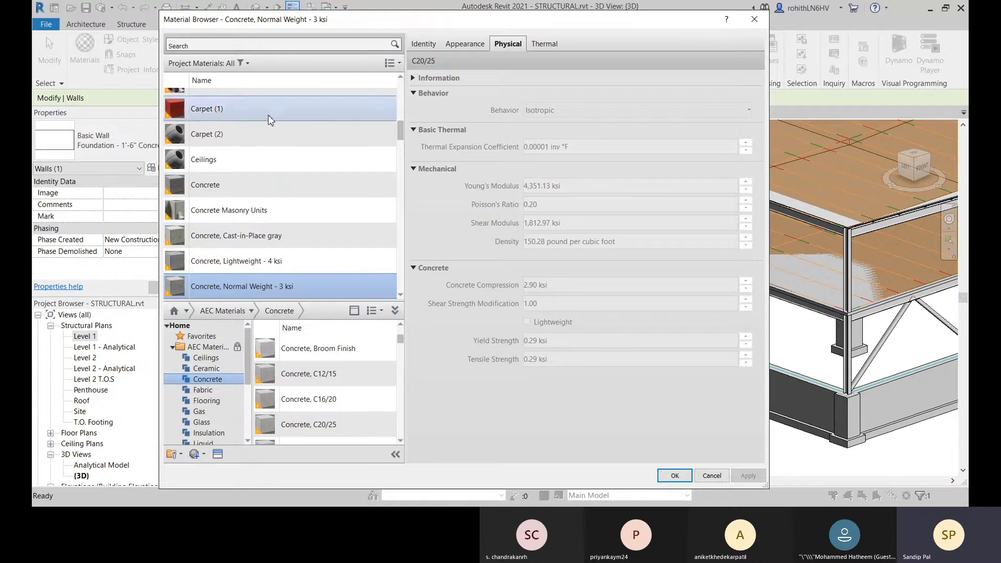
mouse_move(388, 424)
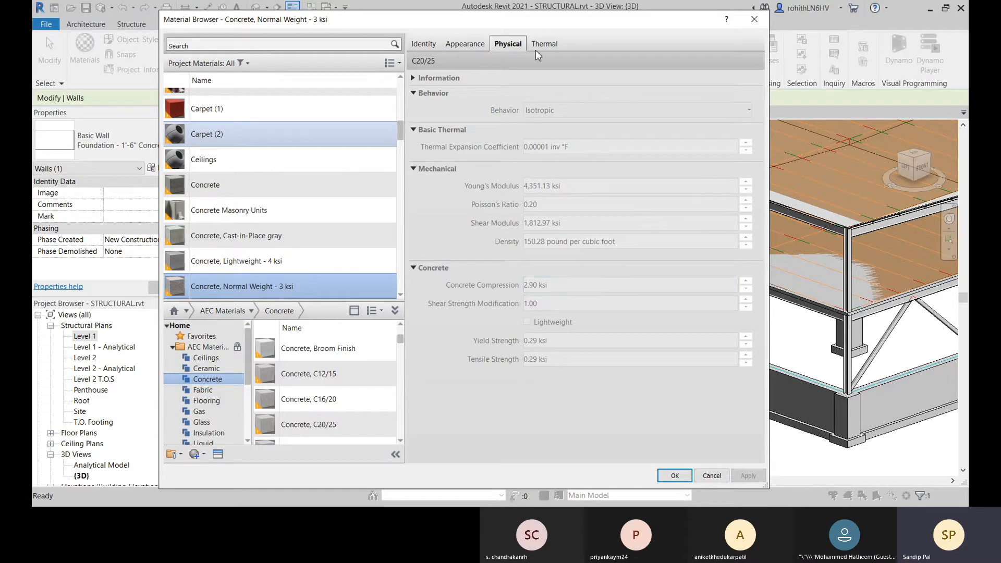
scroll(172, 120, up, 1)
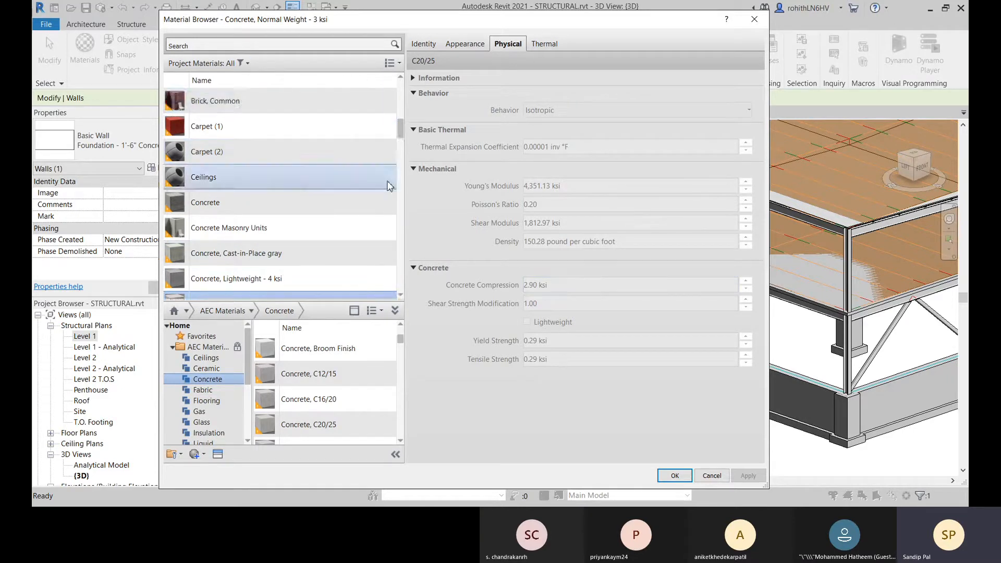
scroll(389, 183, down, 1)
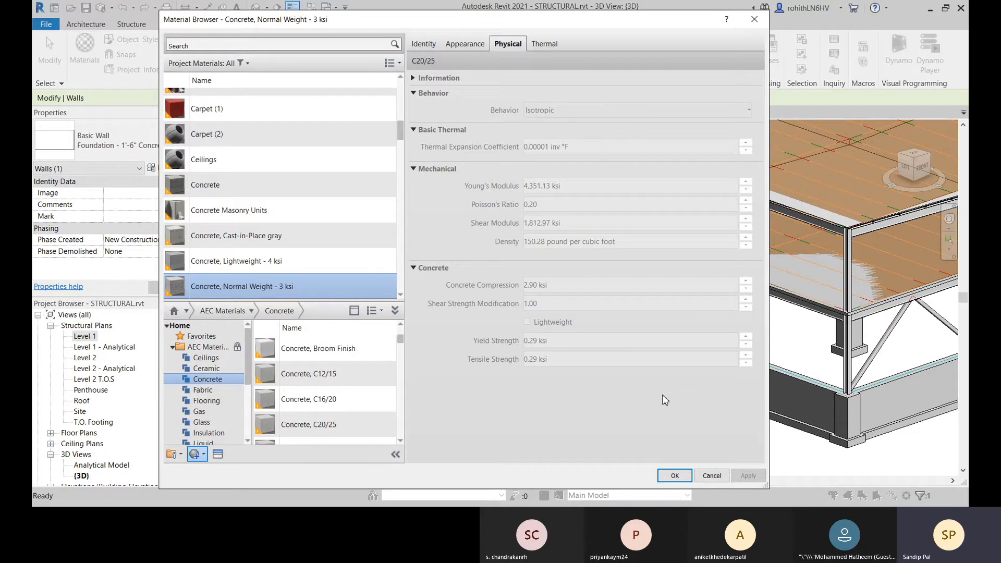
click(711, 475)
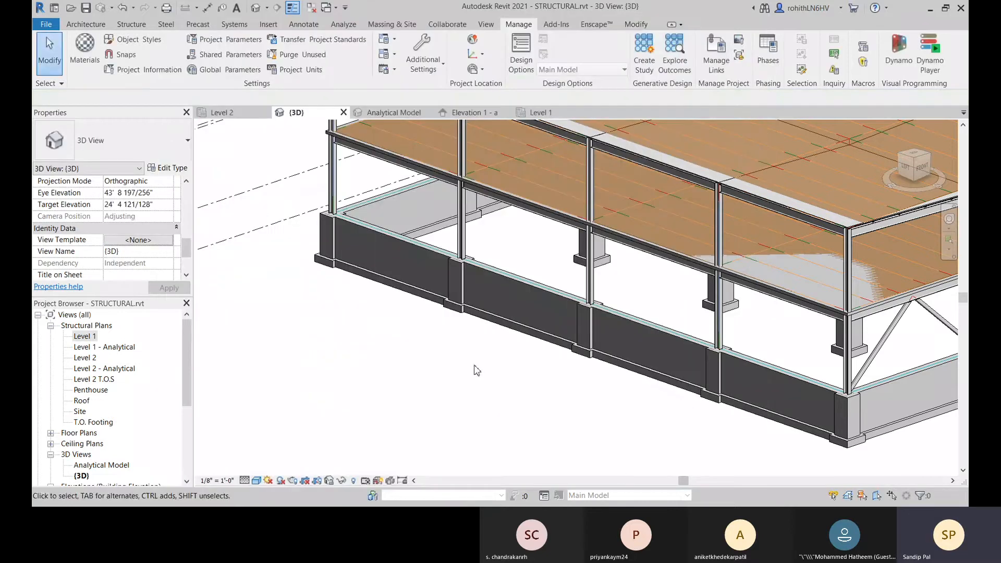
Step: Open the Structural Settings and view the analytical model's automatic checks, tolerances and consistency check options
scroll(474, 368, down, 4)
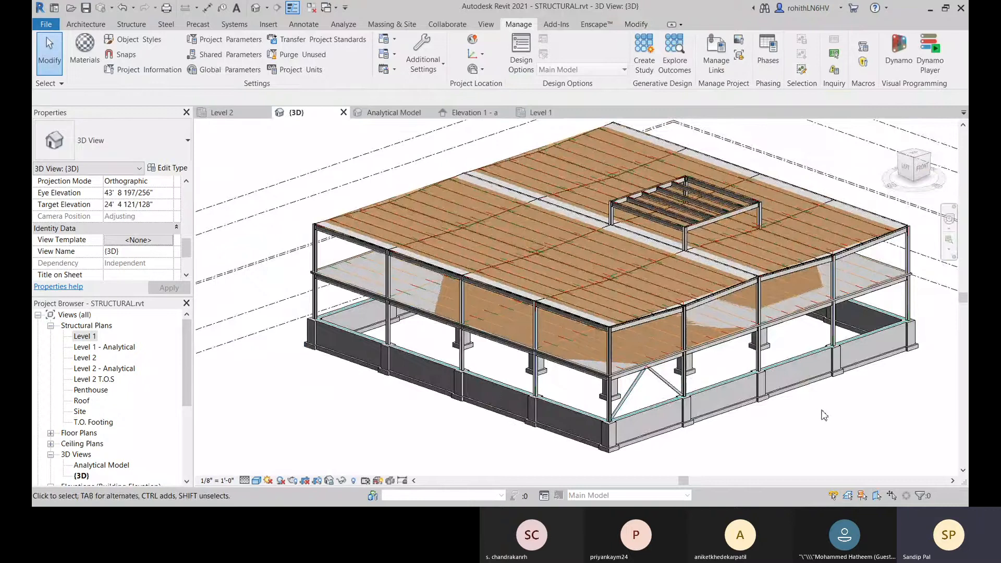
middle_drag(726, 413, 692, 404)
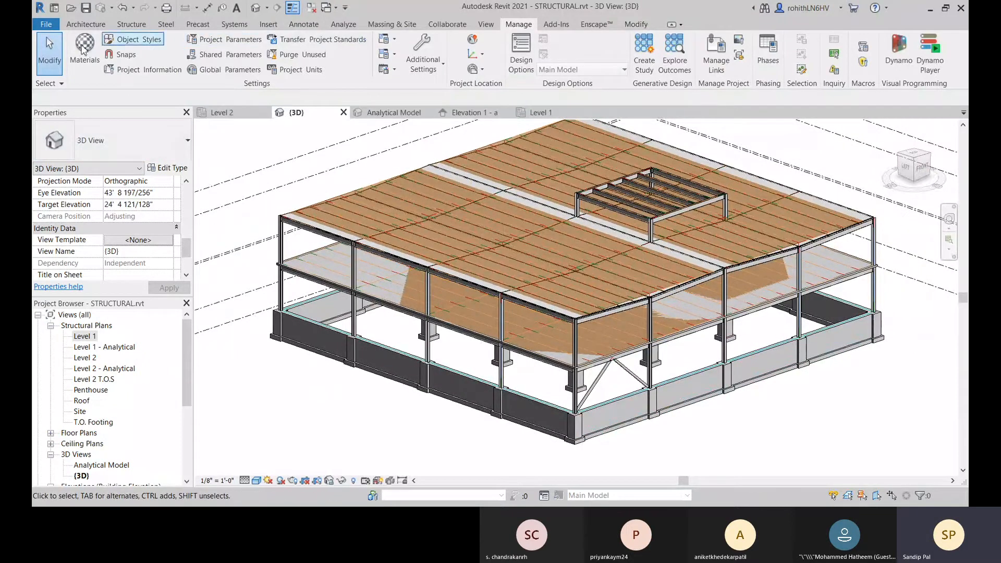
click(128, 25)
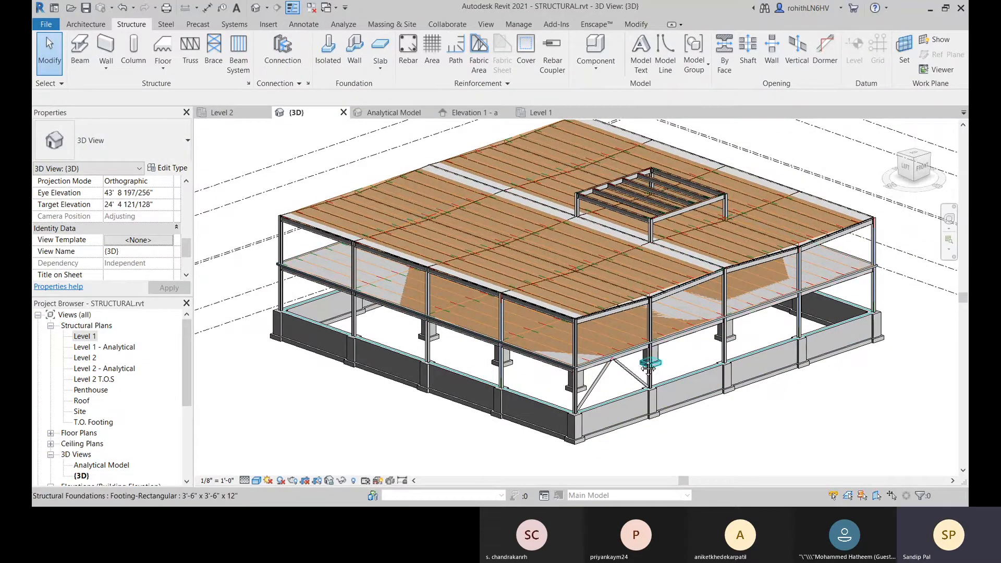
middle_drag(641, 364, 641, 338)
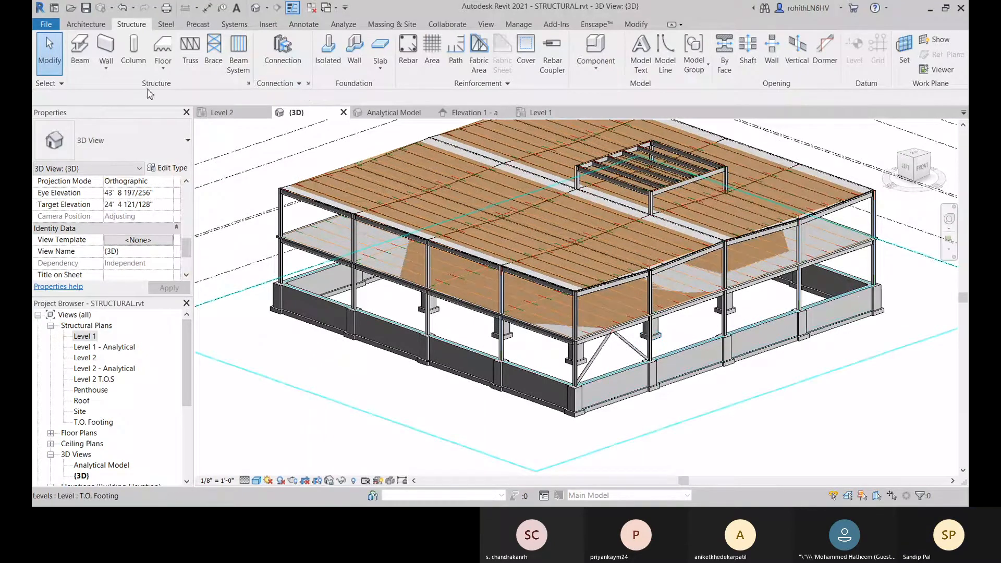
click(250, 84)
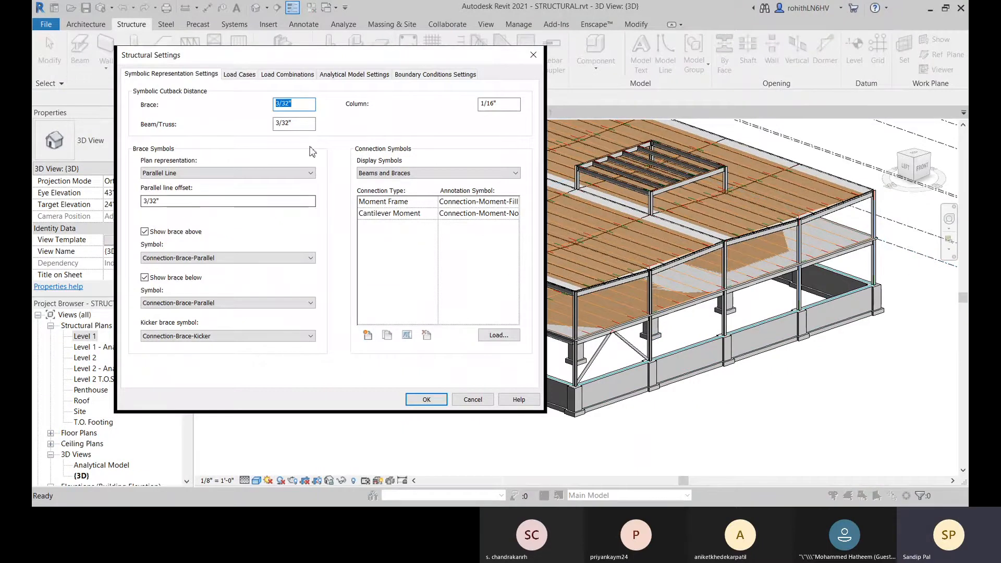
click(365, 75)
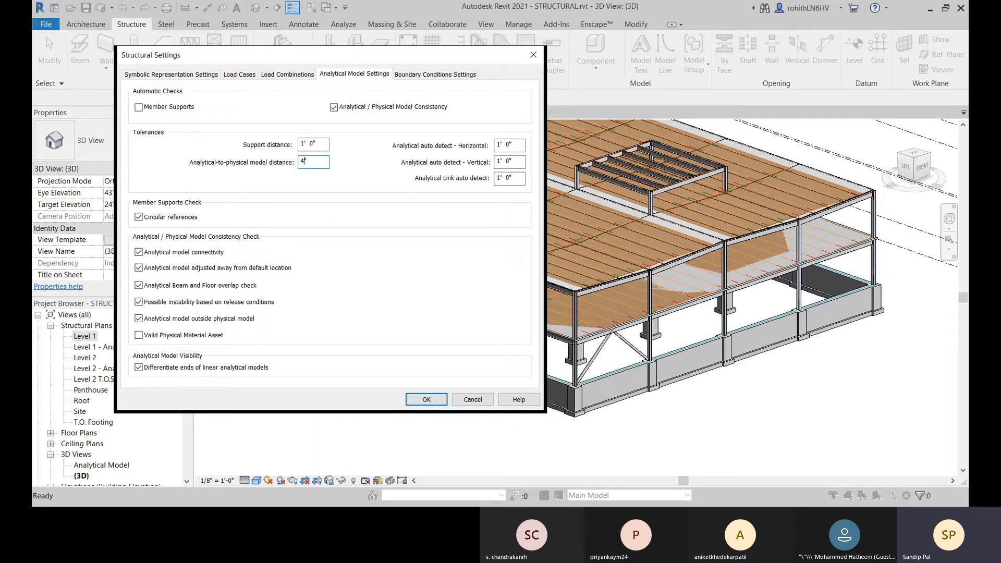
Step: Set the analytical-to-physical model distance tolerance to 4 inches and apply the structural settings
click(321, 144)
click(426, 400)
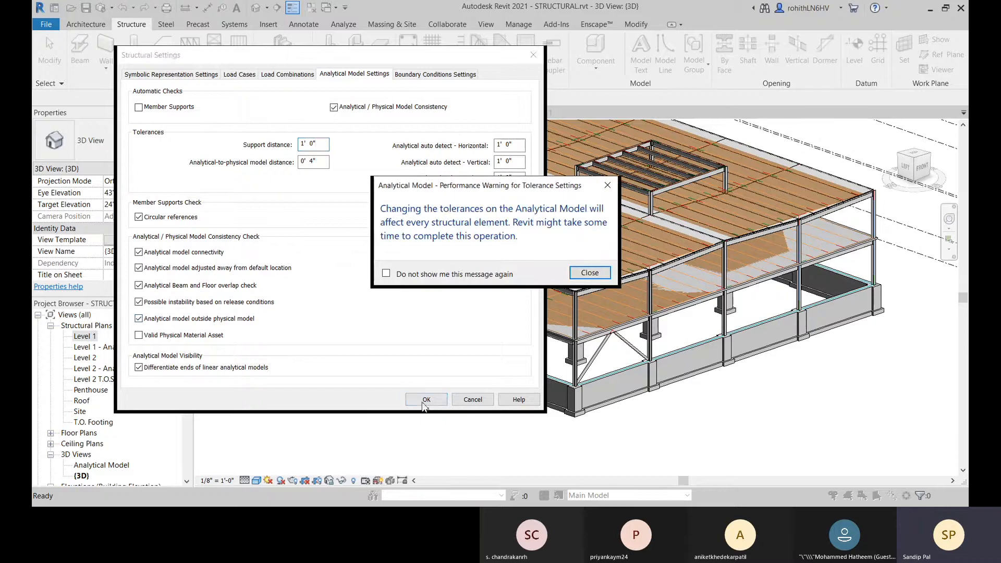
click(589, 274)
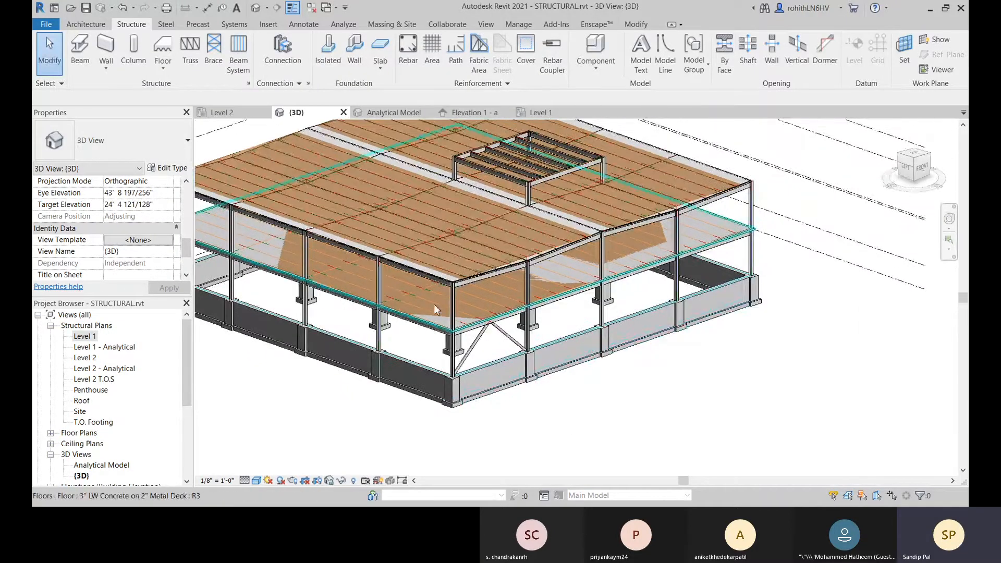
Step: Switch to the Analytical Model view and review the analytical properties, alignment and releases of the HSS brace nearest the building corner
click(395, 112)
scroll(519, 310, down, 2)
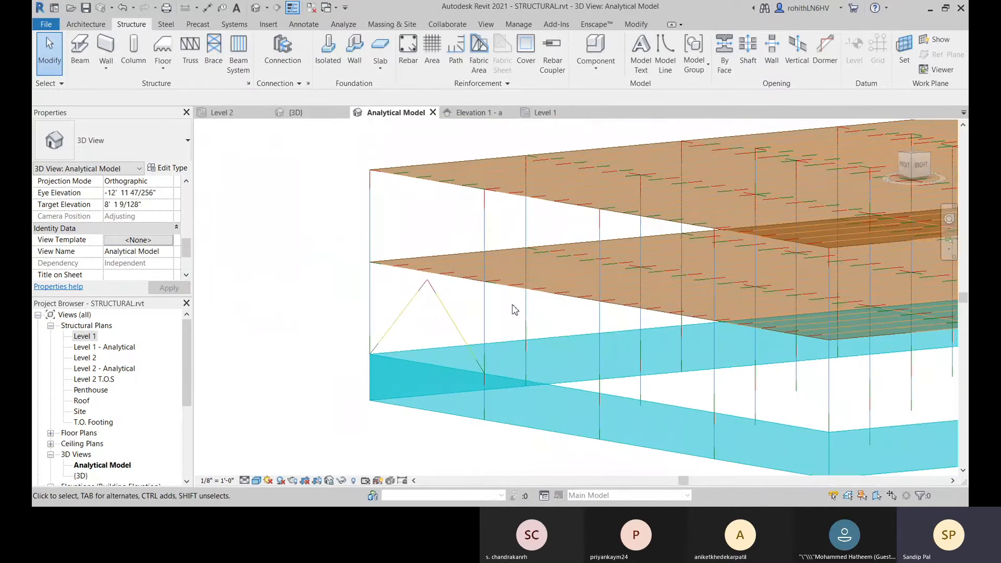
middle_drag(512, 306, 375, 332)
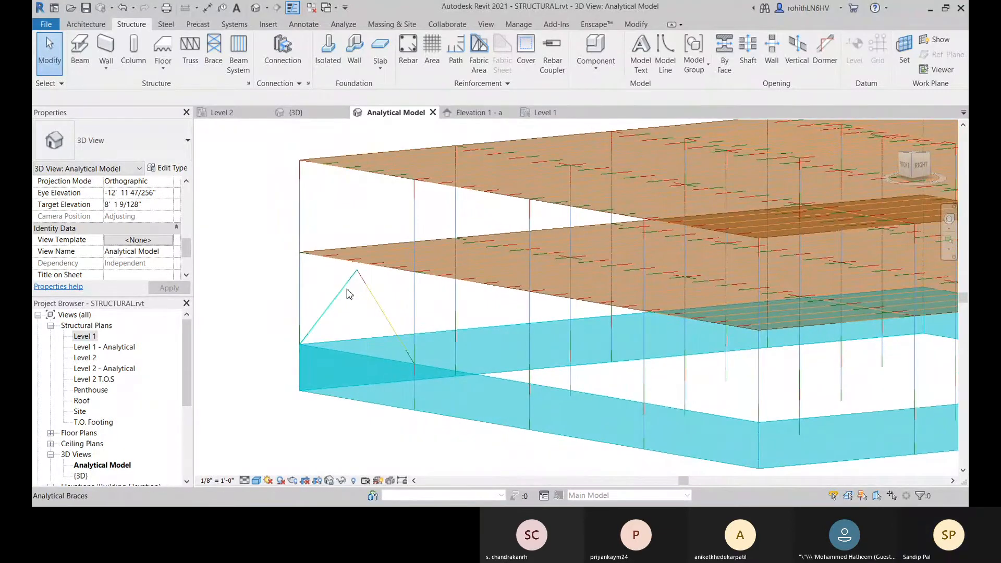
click(368, 290)
middle_drag(371, 284, 318, 282)
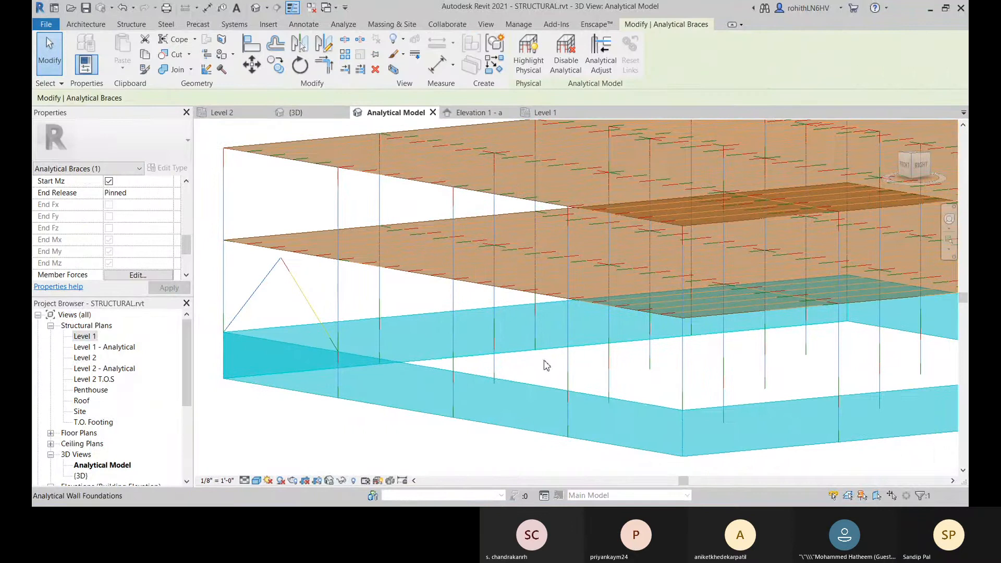
middle_drag(353, 362, 401, 330)
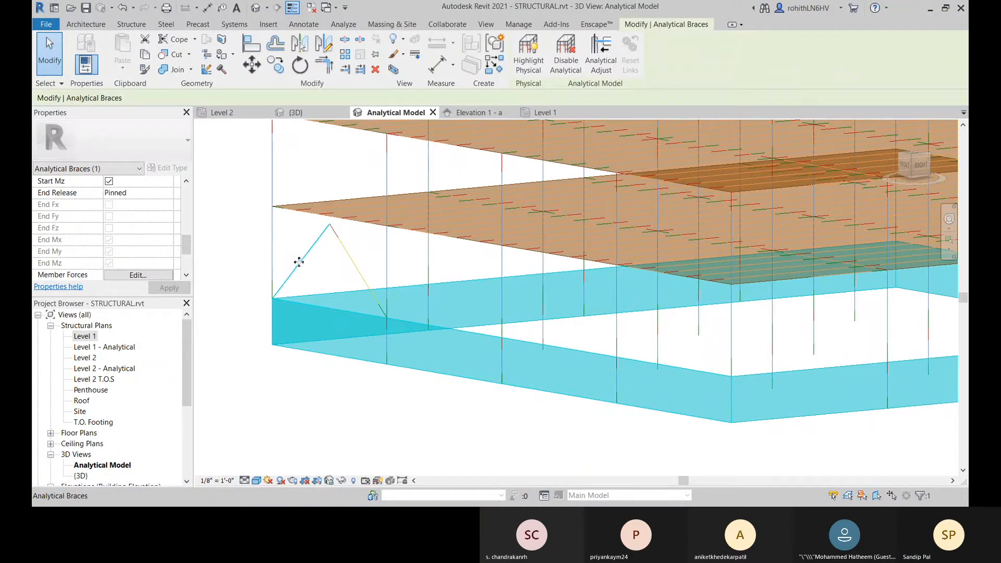
scroll(154, 263, up, 10)
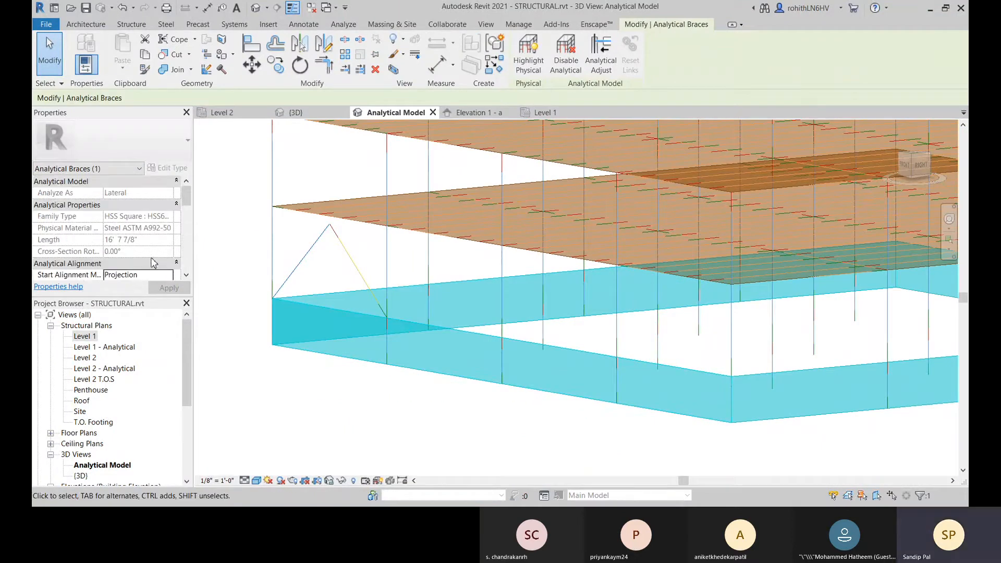
scroll(133, 253, down, 5)
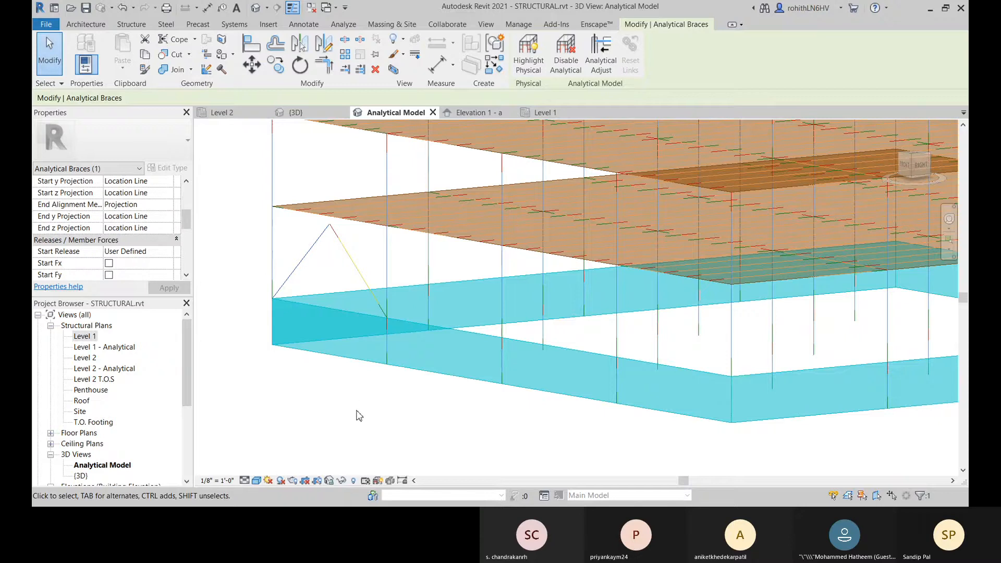
scroll(151, 224, down, 2)
scroll(151, 224, down, 5)
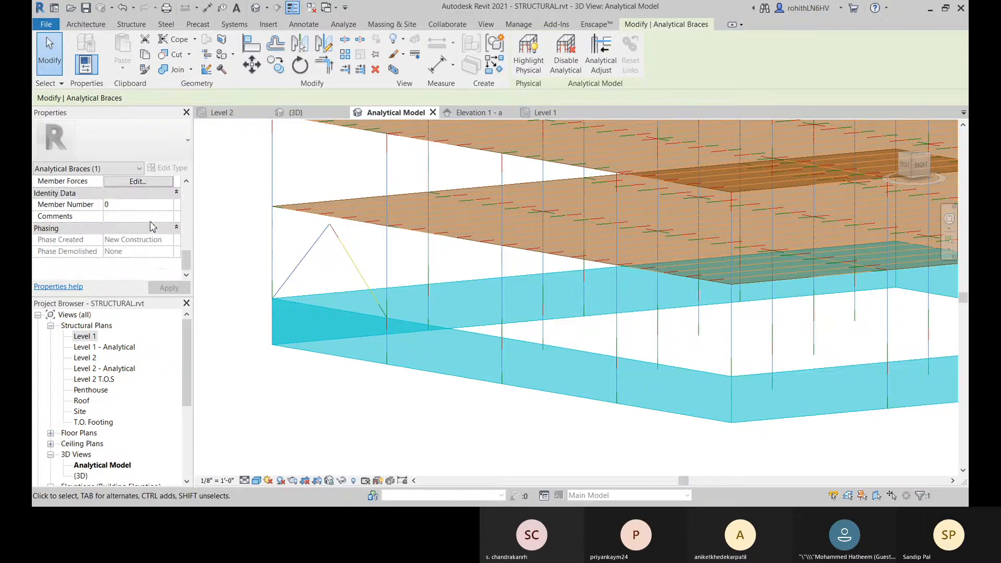
click(267, 380)
middle_drag(521, 307, 520, 290)
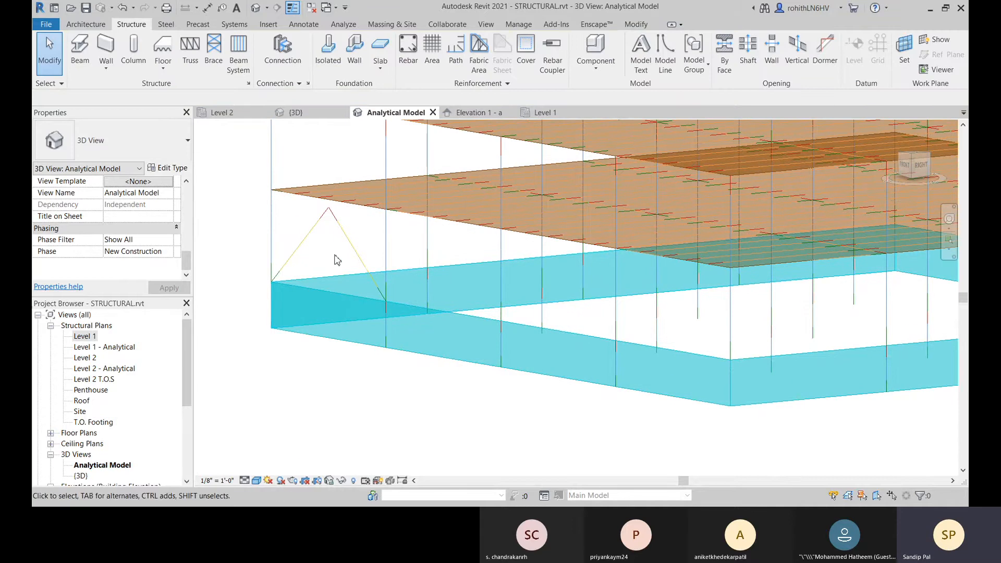
click(345, 236)
middle_drag(475, 322, 487, 305)
click(422, 371)
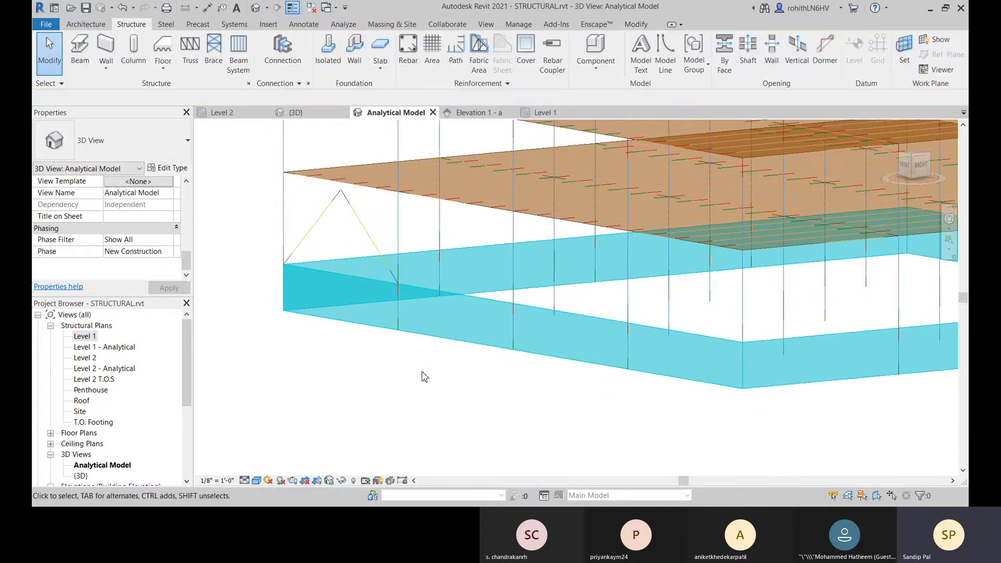
middle_drag(505, 228, 512, 220)
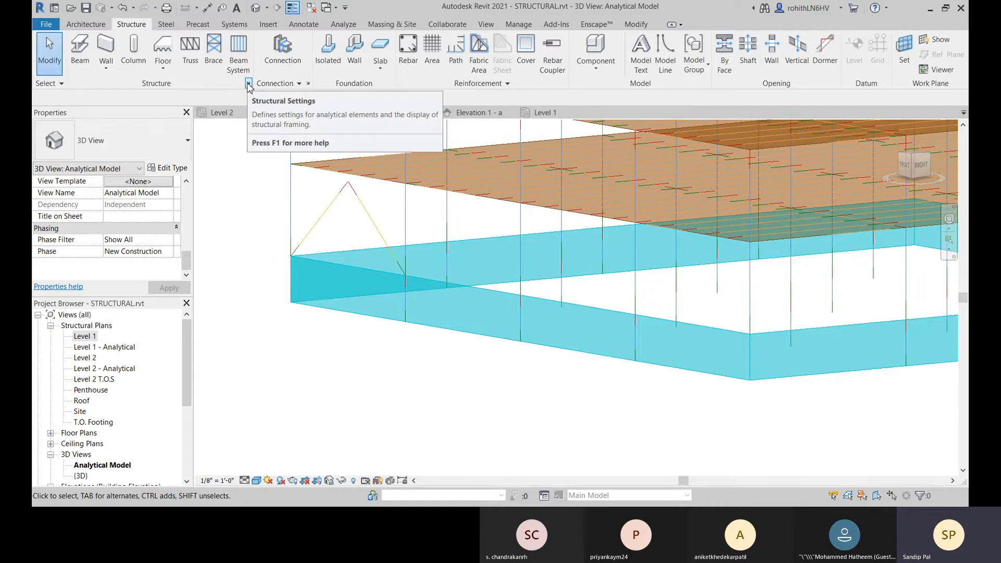
scroll(411, 247, down, 3)
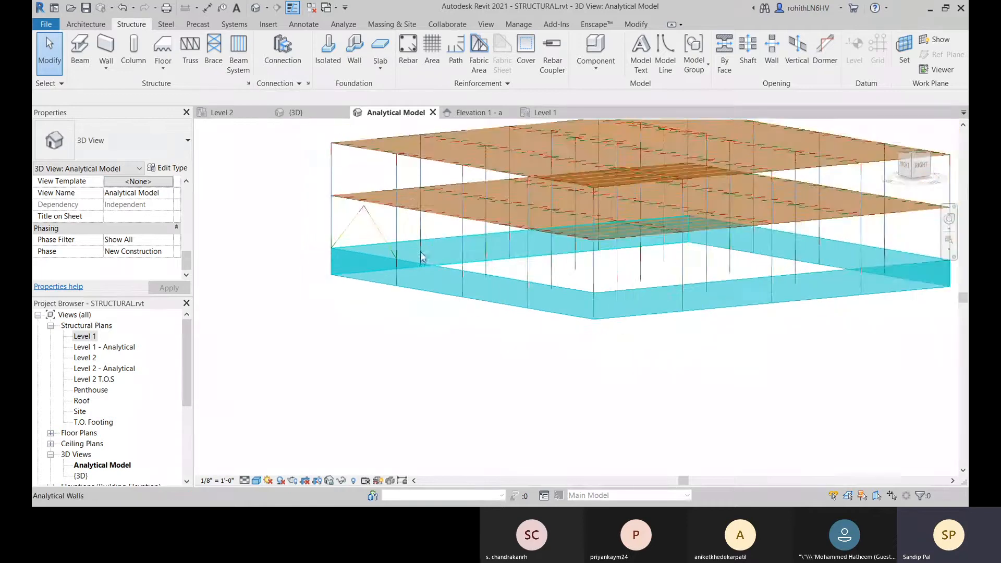
middle_drag(447, 248, 437, 339)
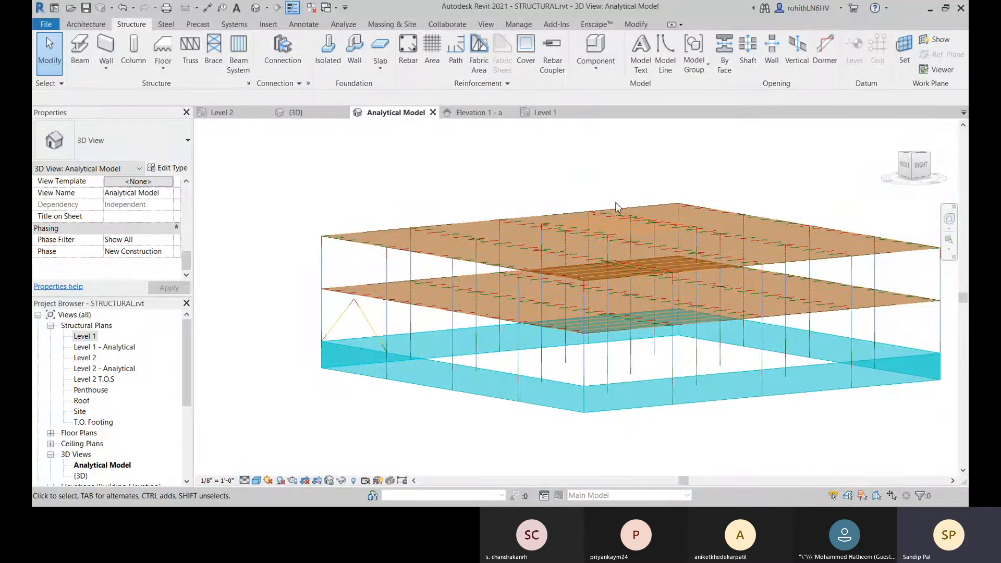
Step: Open the load cases in the Structural Settings and delete the dead load case DL1
click(248, 83)
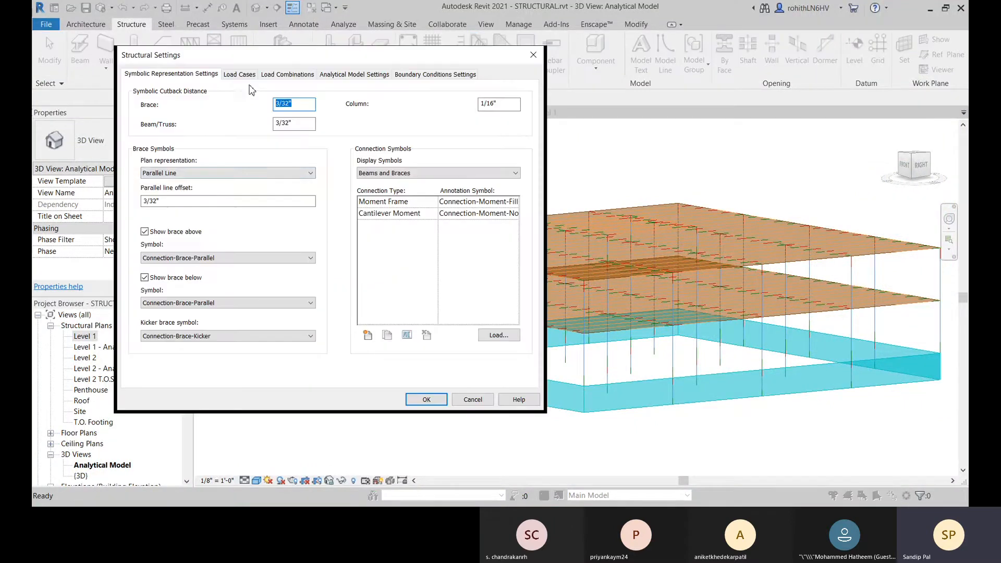
click(240, 76)
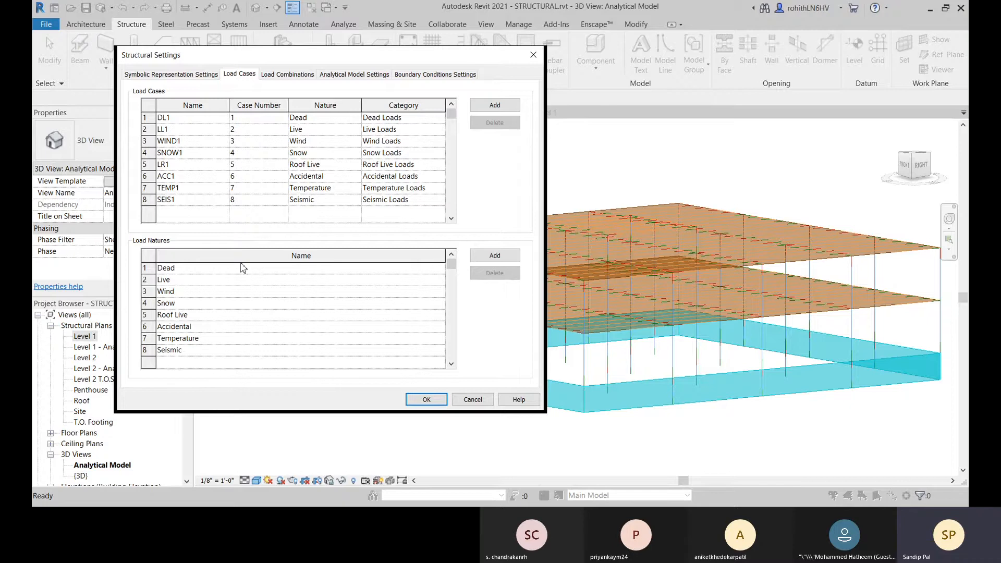
drag(270, 56, 308, 46)
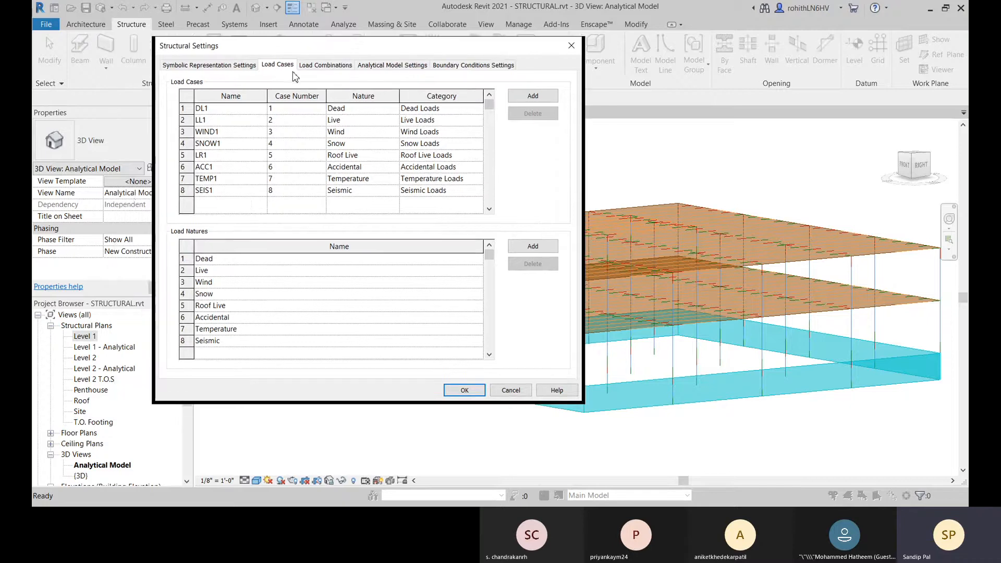
click(189, 109)
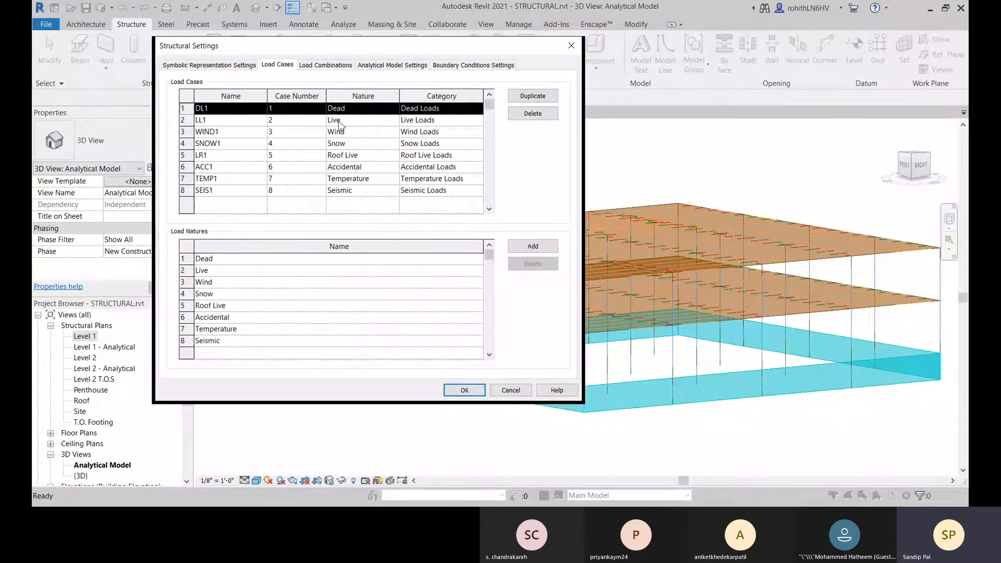
click(532, 114)
click(552, 284)
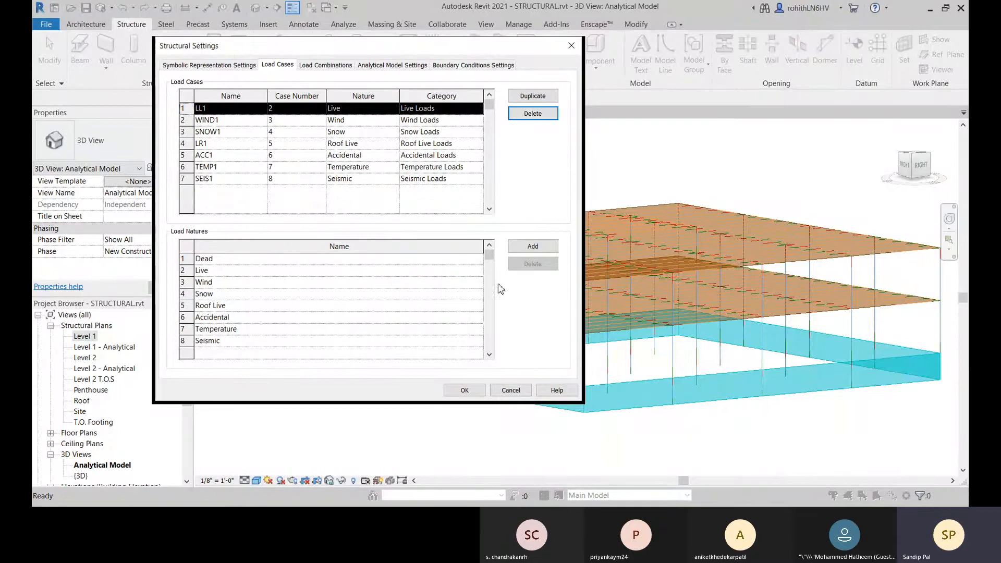
Step: Delete the Dead load nature together with its associated load cases and load elements
click(219, 259)
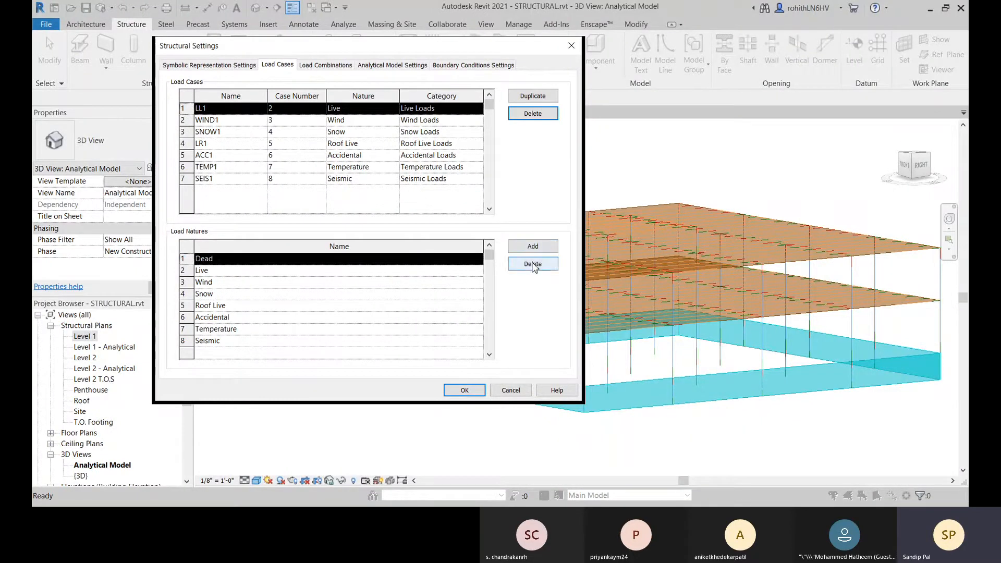
click(533, 264)
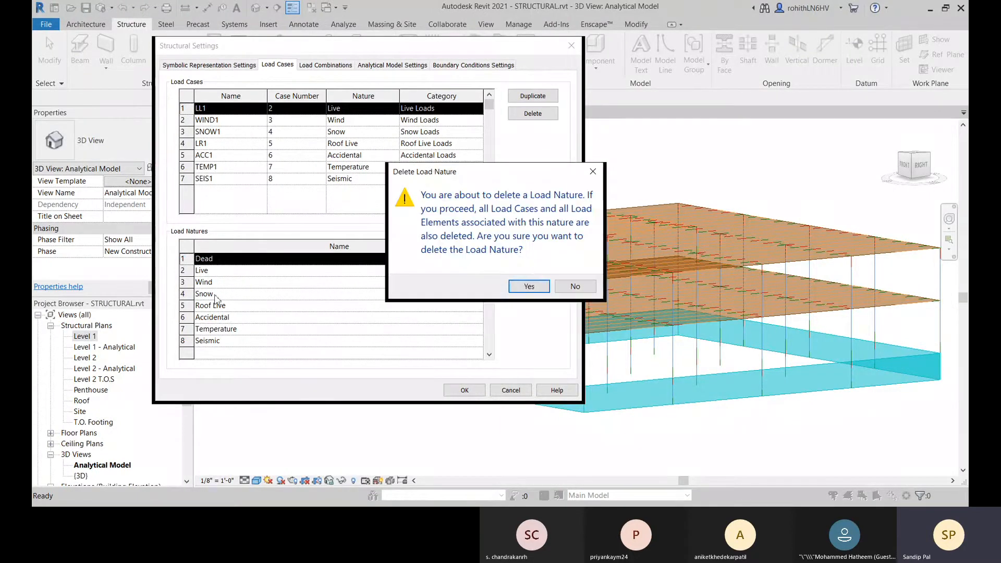
click(529, 286)
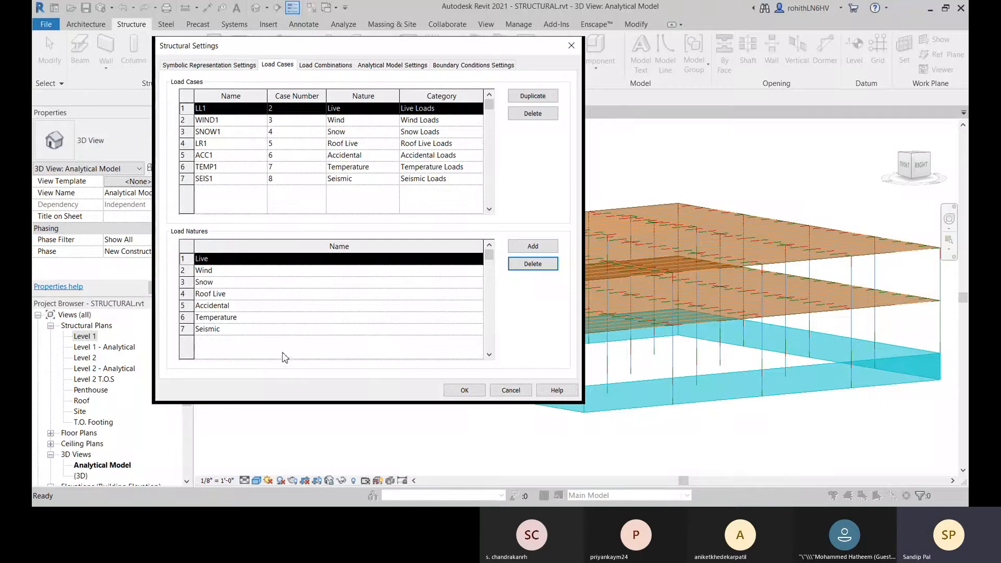
Step: Add a new load nature to the list and name it Dead
click(546, 251)
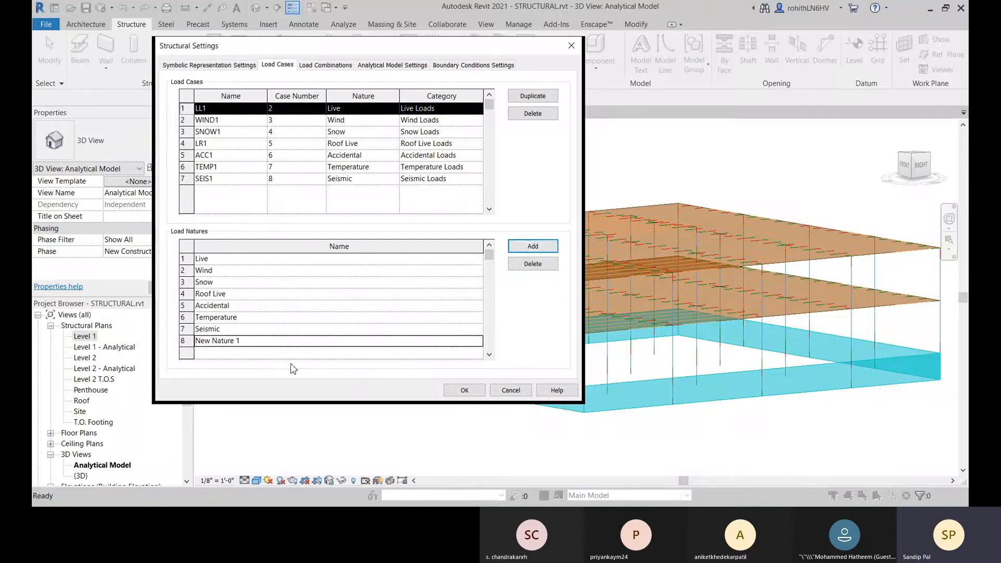
click(248, 341)
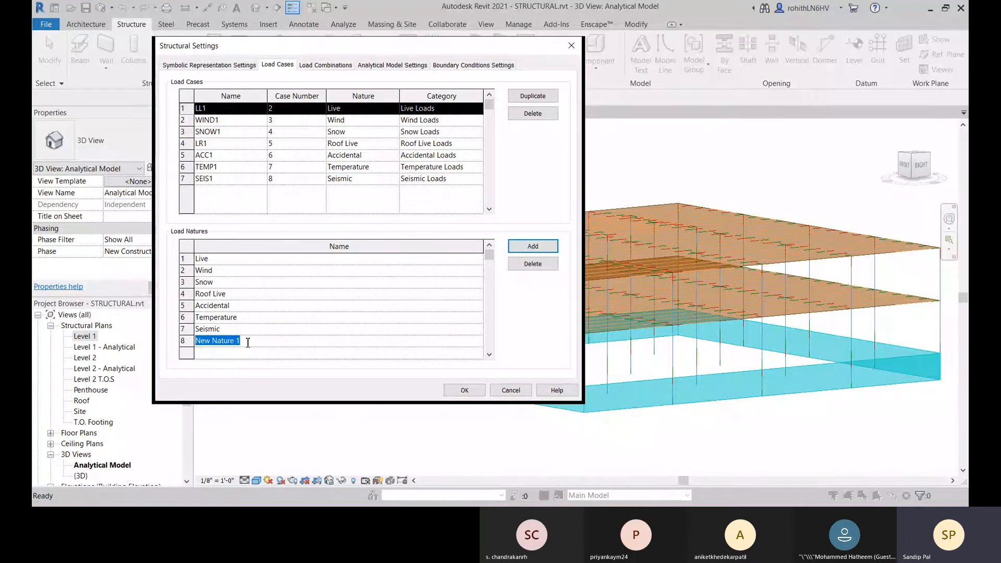
text(D)
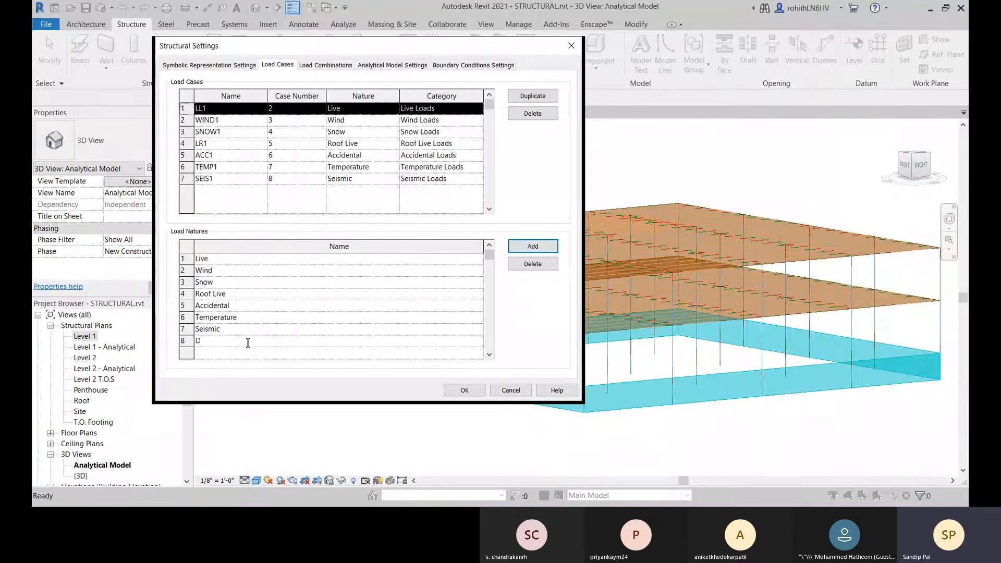
text(ead)
key(Return)
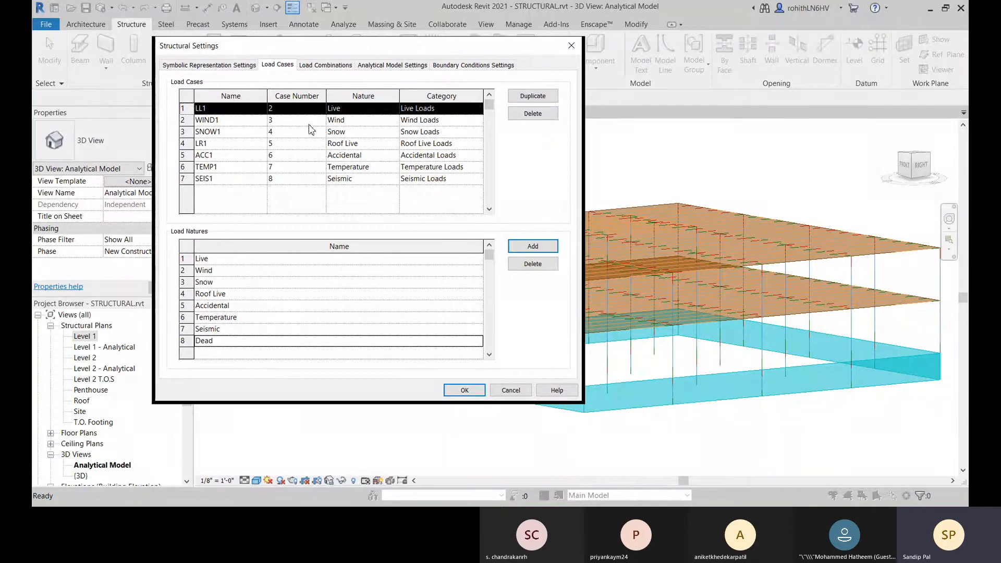
Step: Duplicate the LL1 load case, rename the copy DL and set its case number to 1
click(532, 96)
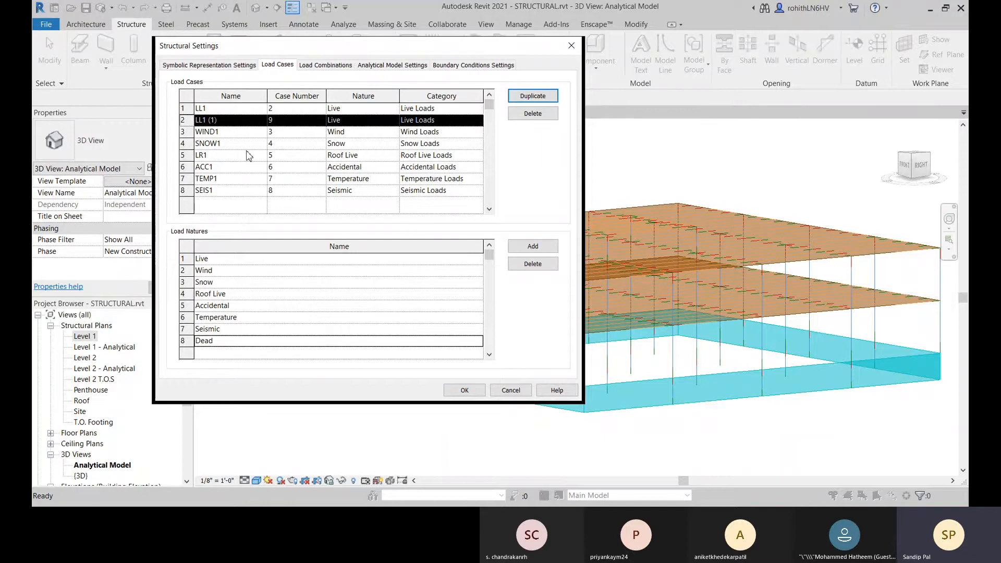
click(230, 123)
text(DL)
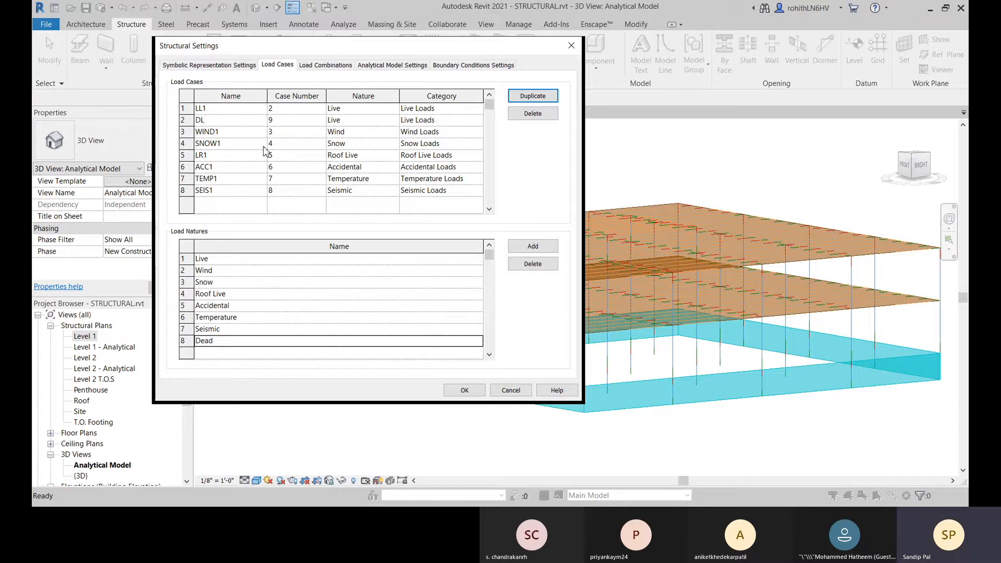
click(281, 121)
Step: Set the DL load case's nature to Dead and its category to Dead Loads
click(392, 120)
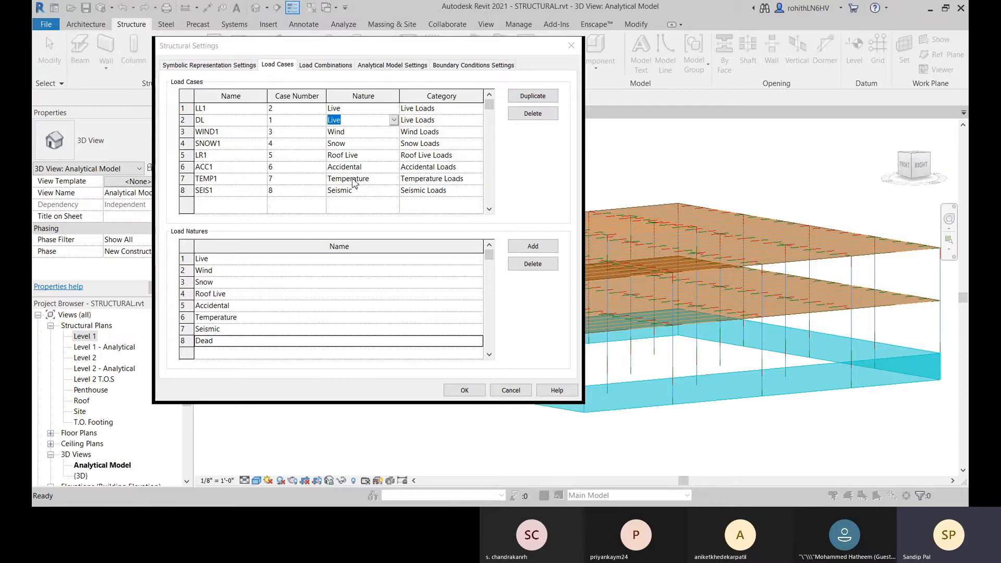
text(Dead)
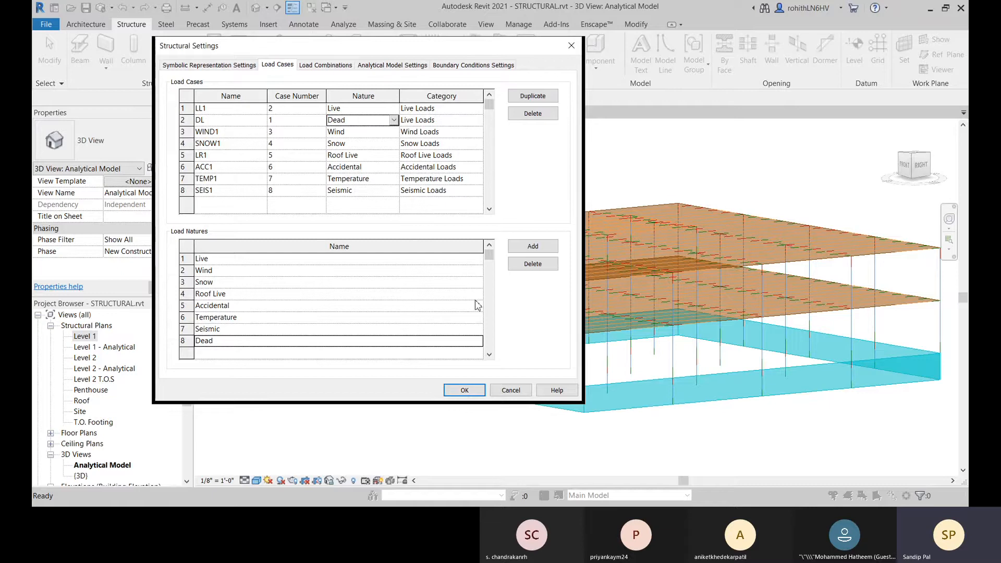
click(191, 261)
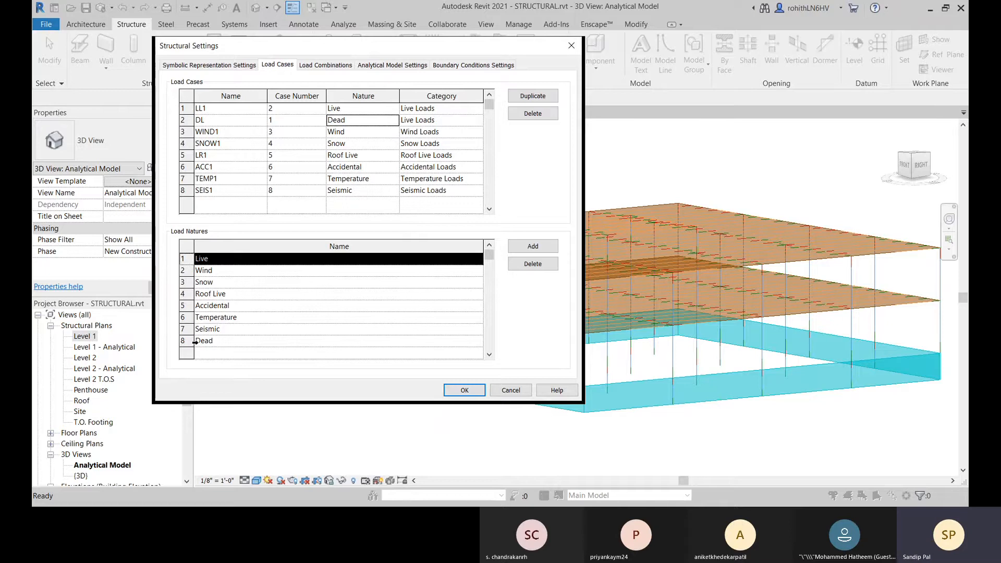
click(464, 120)
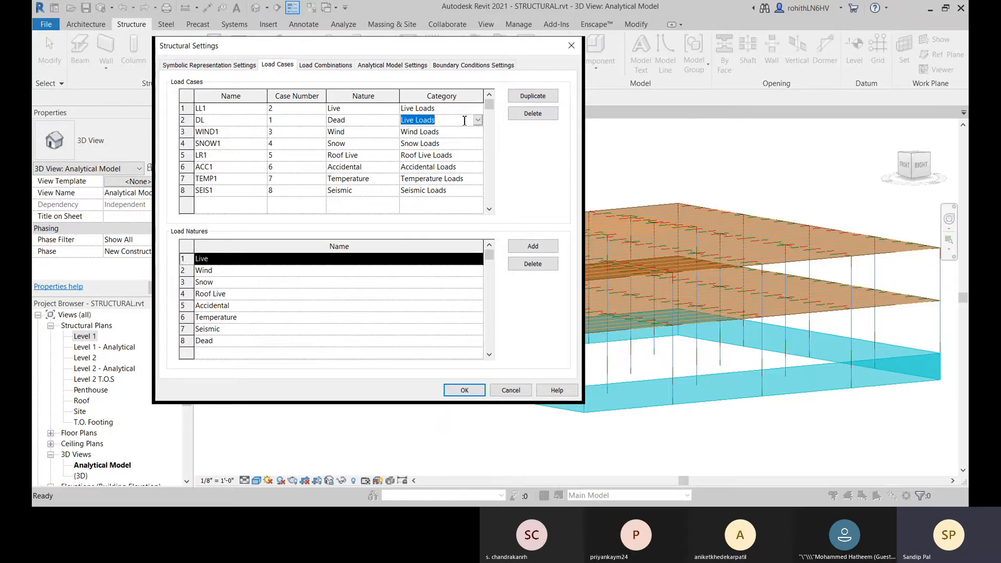
click(480, 121)
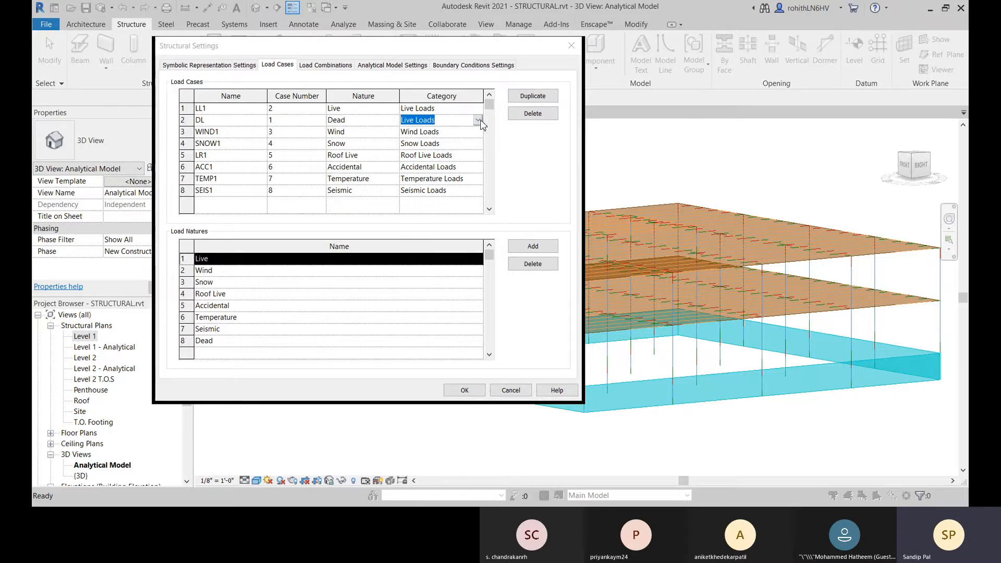
click(432, 147)
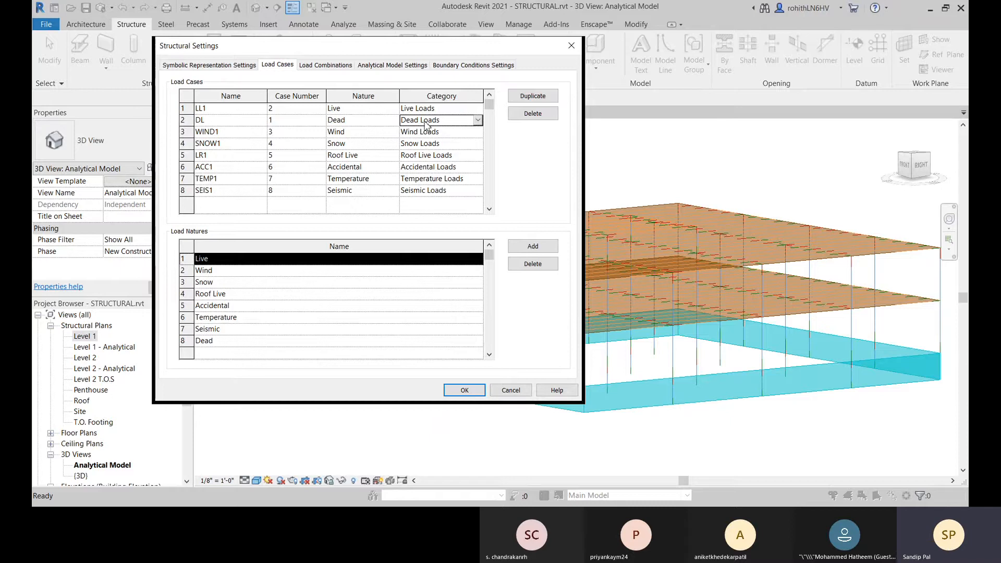
click(478, 120)
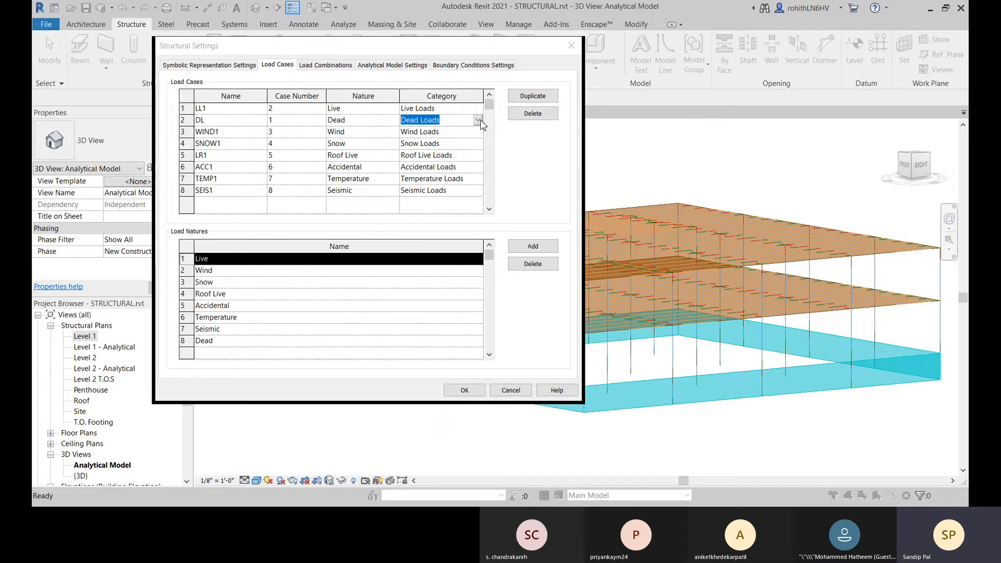
Step: Accept the load case and load nature changes and close the structural settings
click(428, 146)
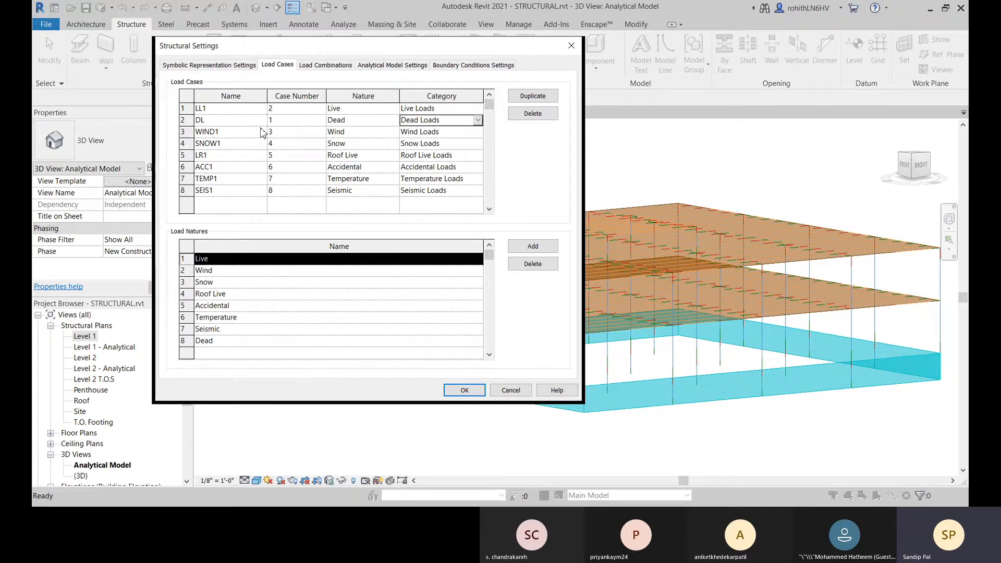
click(463, 390)
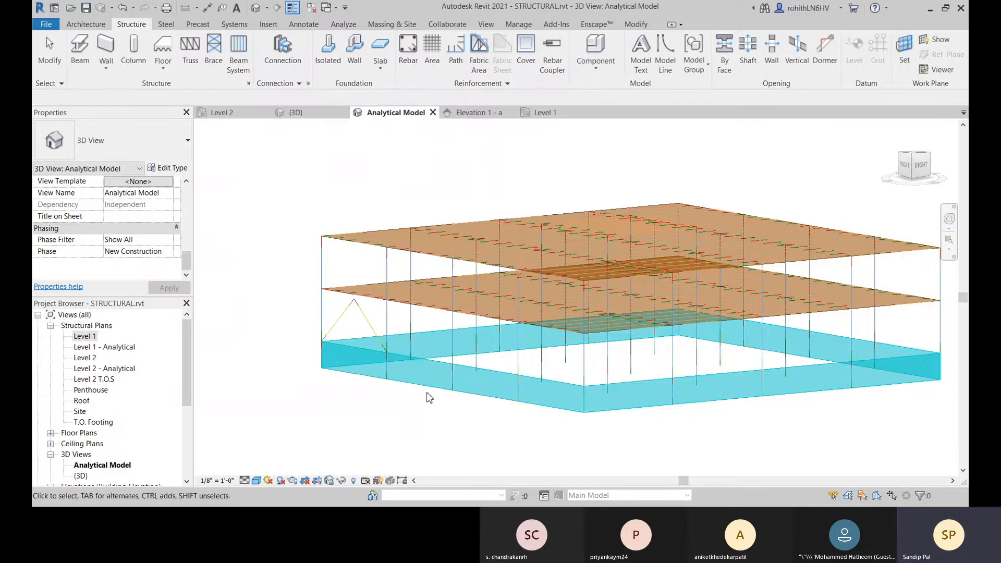
middle_drag(425, 397, 384, 386)
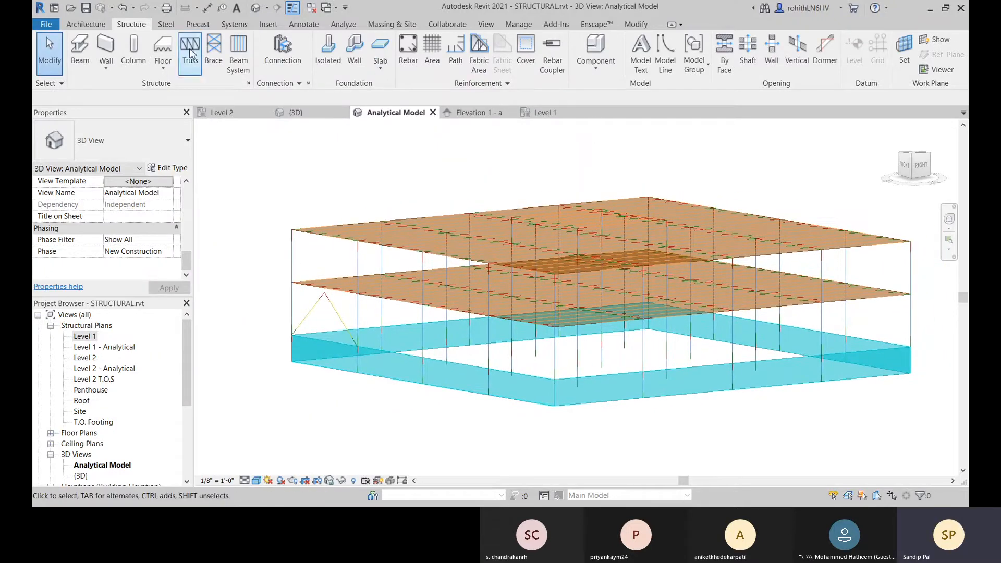
Step: Reopen the load case settings, check the list for the DL case, and close them again
click(337, 27)
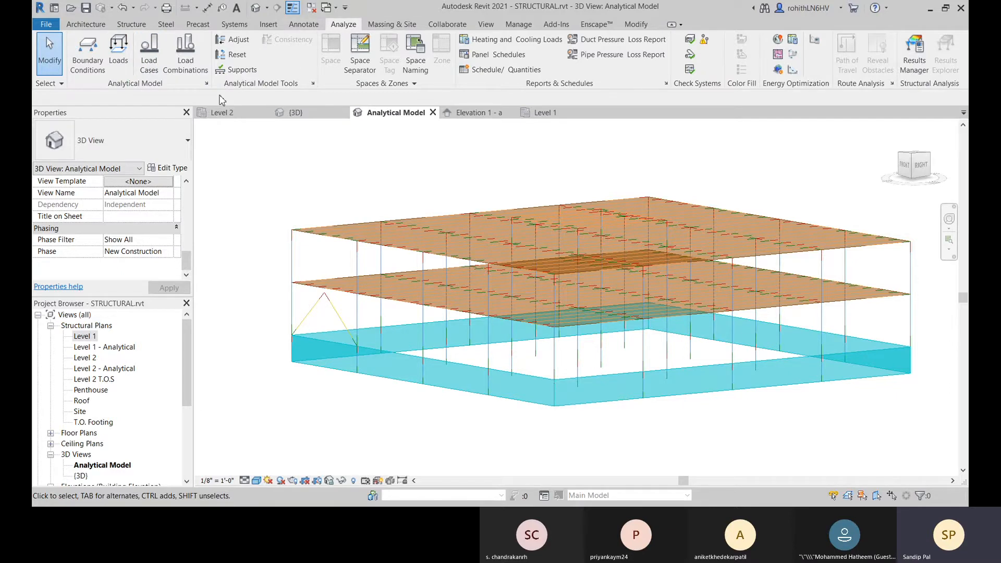
click(153, 60)
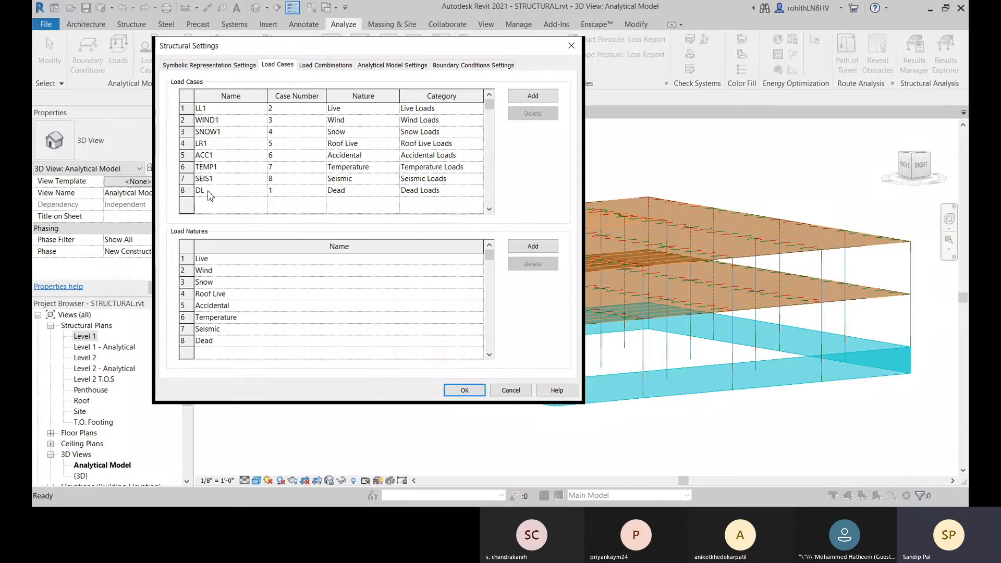
click(572, 46)
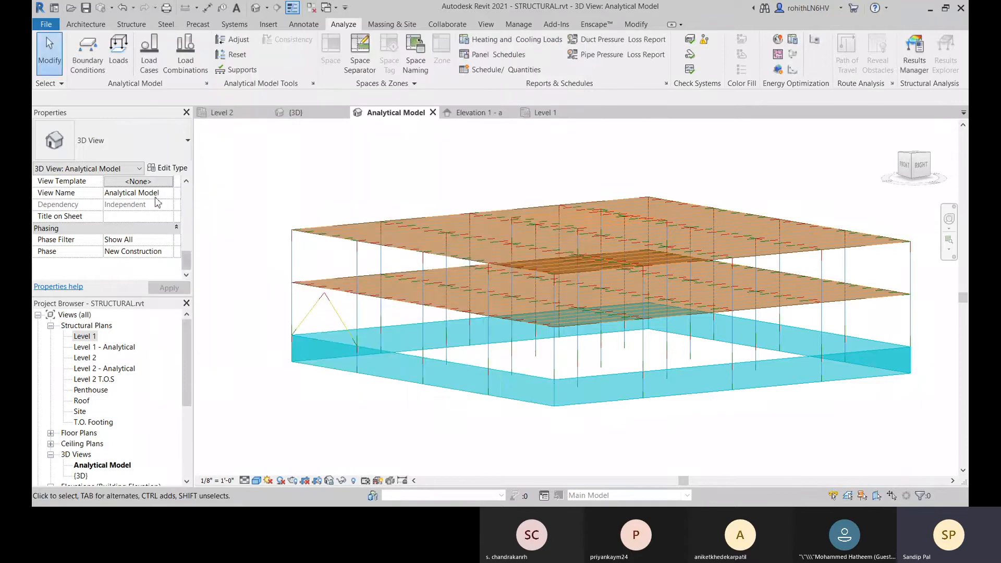
Step: Place a hosted area load with load case DL (1) on the uppermost analytical floor and end the load placement
click(119, 51)
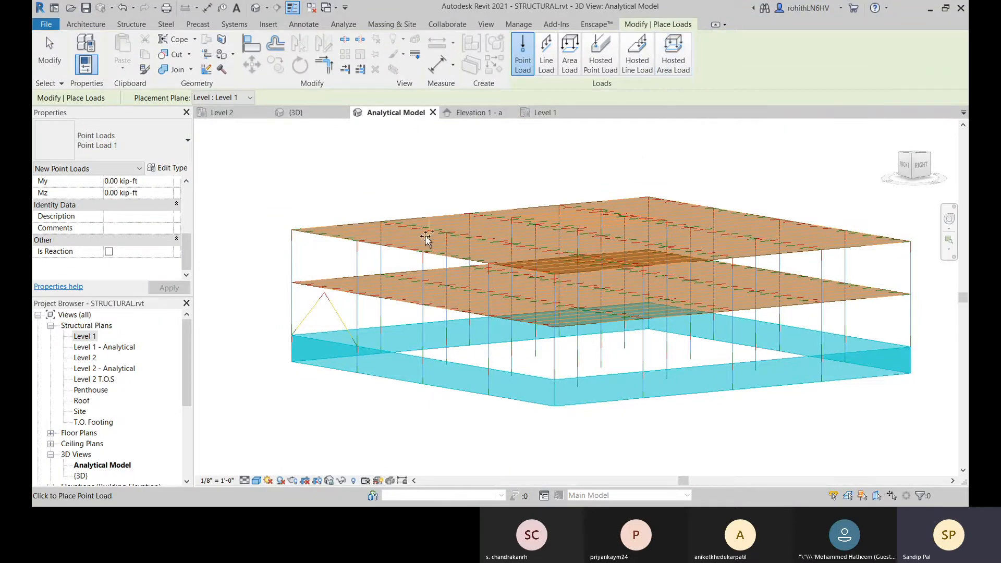
click(678, 70)
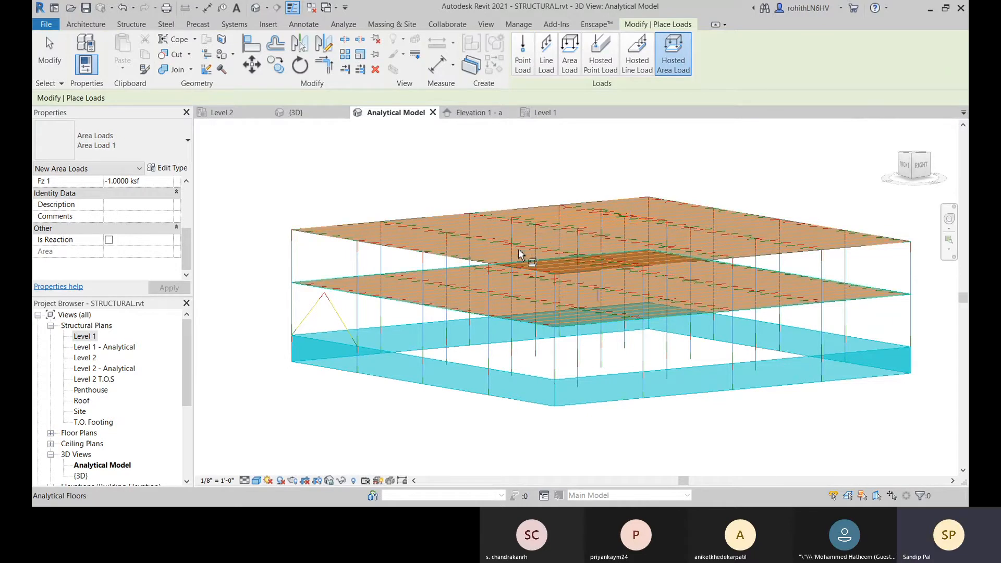
scroll(117, 208, up, 4)
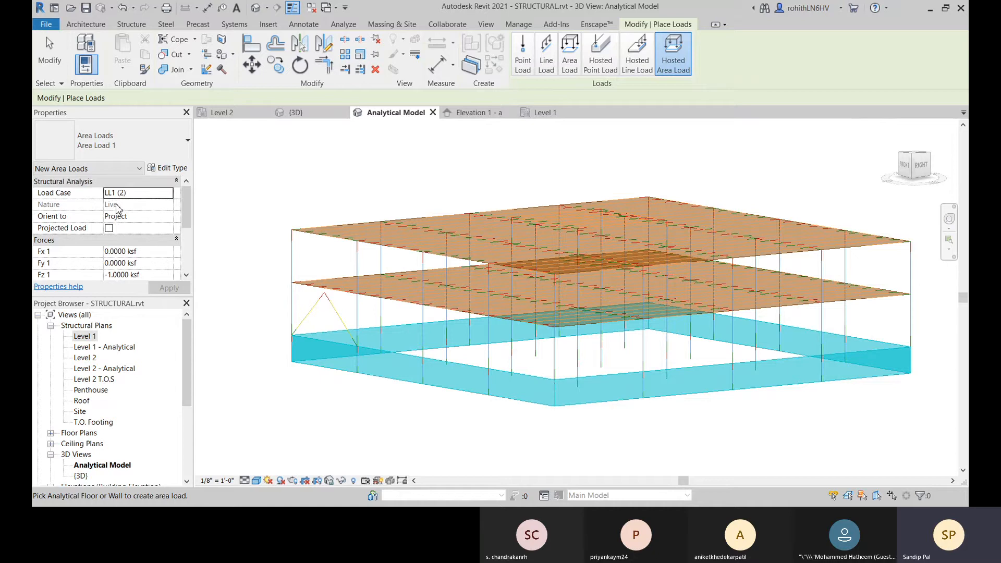
click(169, 197)
click(662, 207)
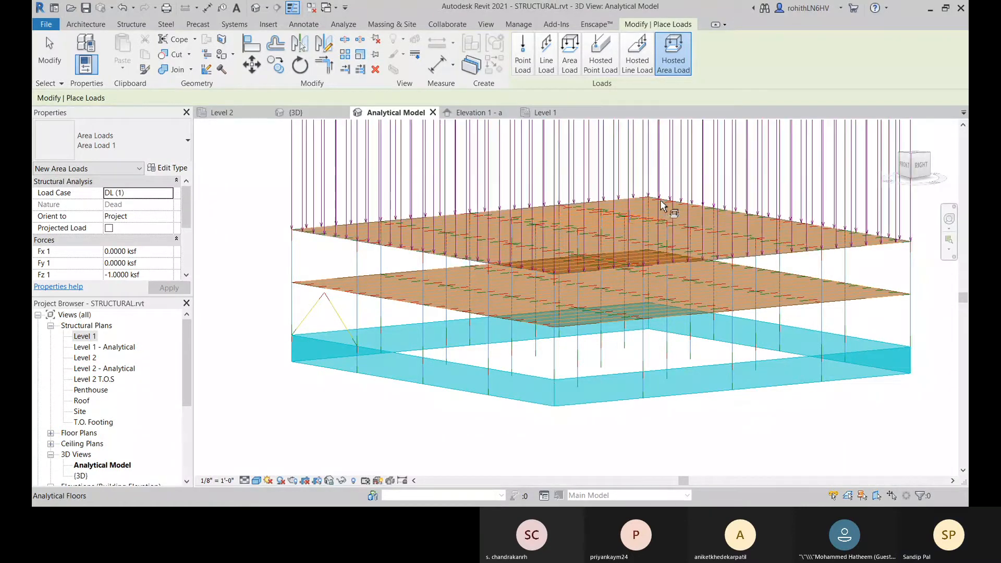
scroll(453, 276, down, 1)
middle_drag(453, 275, 401, 365)
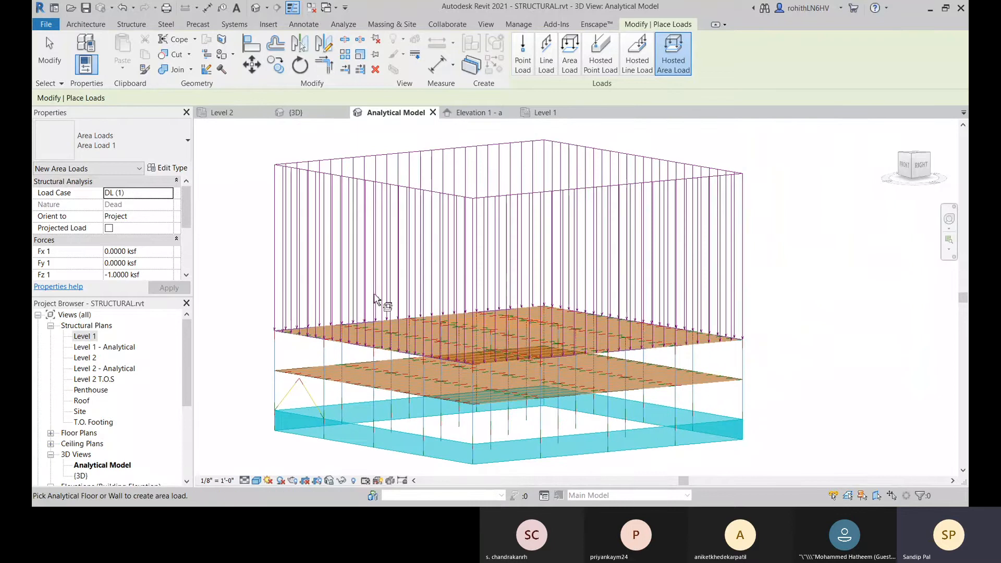
scroll(605, 272, down, 1)
middle_drag(519, 316, 545, 304)
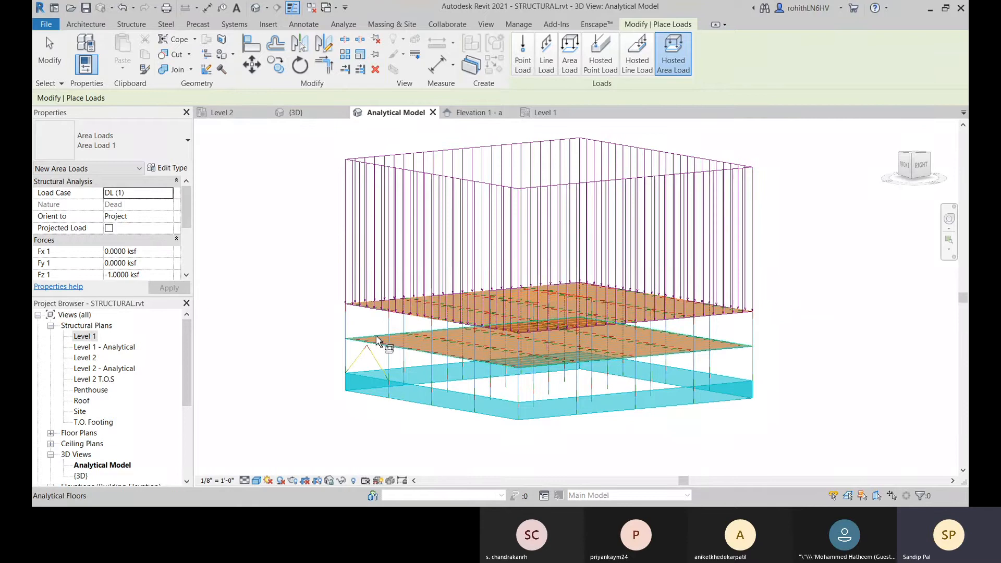
scroll(381, 311, up, 2)
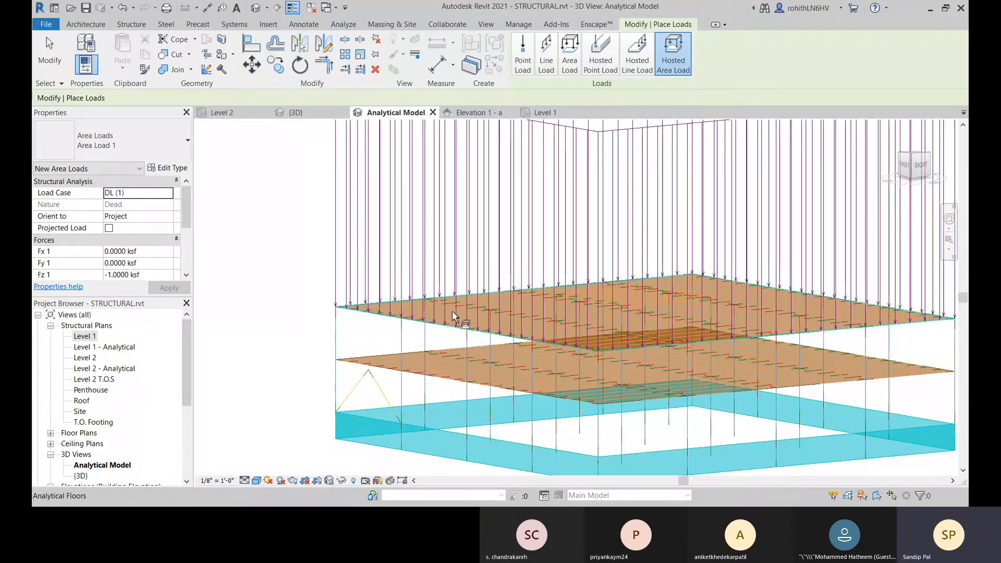
right_click(257, 243)
click(266, 234)
right_click(266, 234)
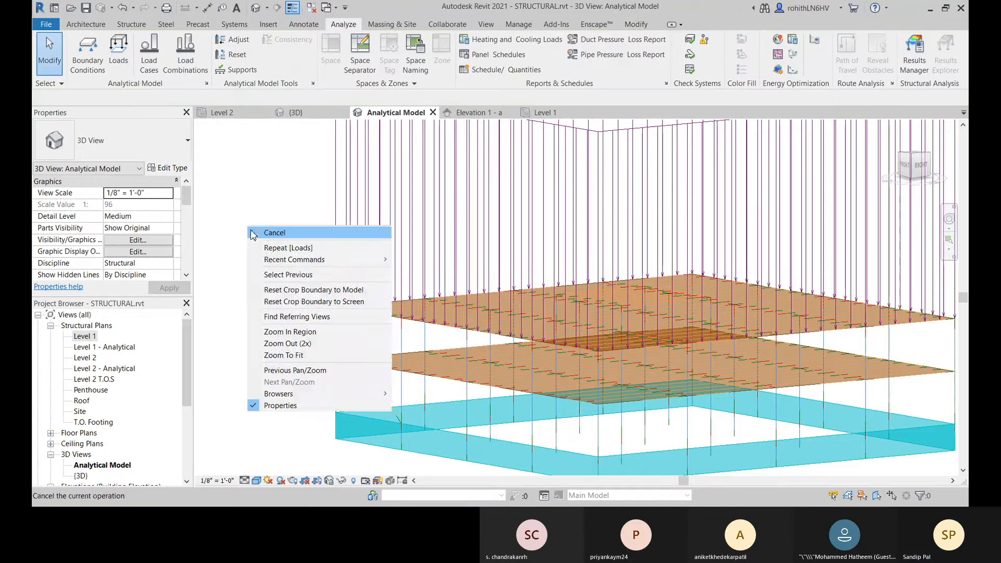
click(266, 234)
Step: Select the area load on the uppermost floor and examine its load case, orientation and force components
click(365, 230)
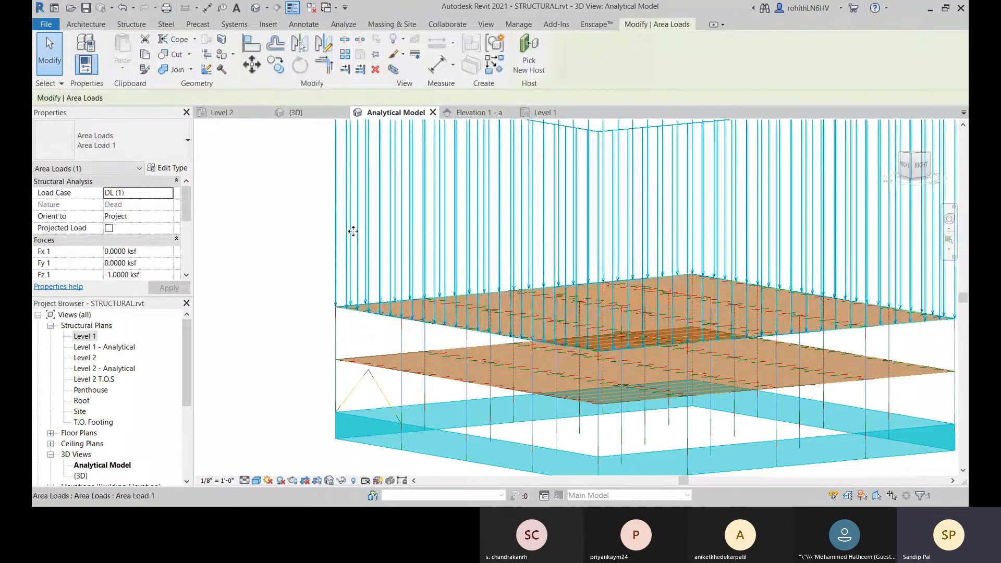
scroll(347, 245, down, 1)
middle_drag(342, 259, 335, 313)
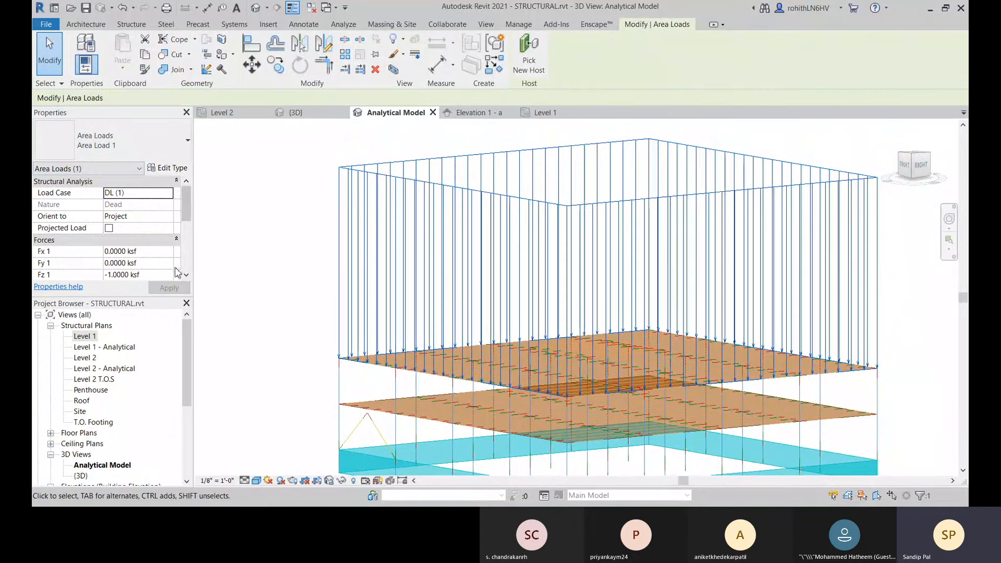
click(171, 217)
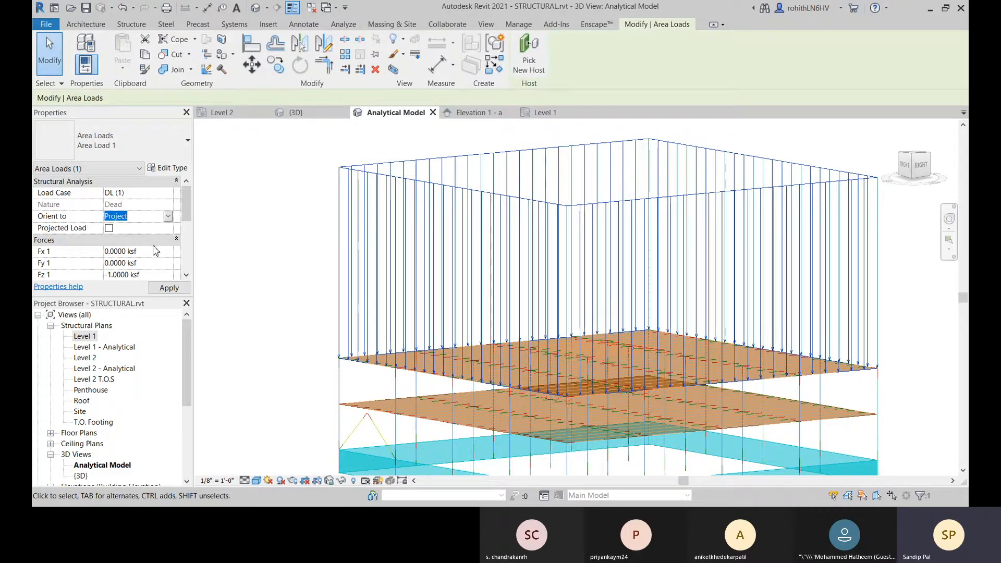
scroll(156, 250, down, 1)
scroll(147, 239, down, 2)
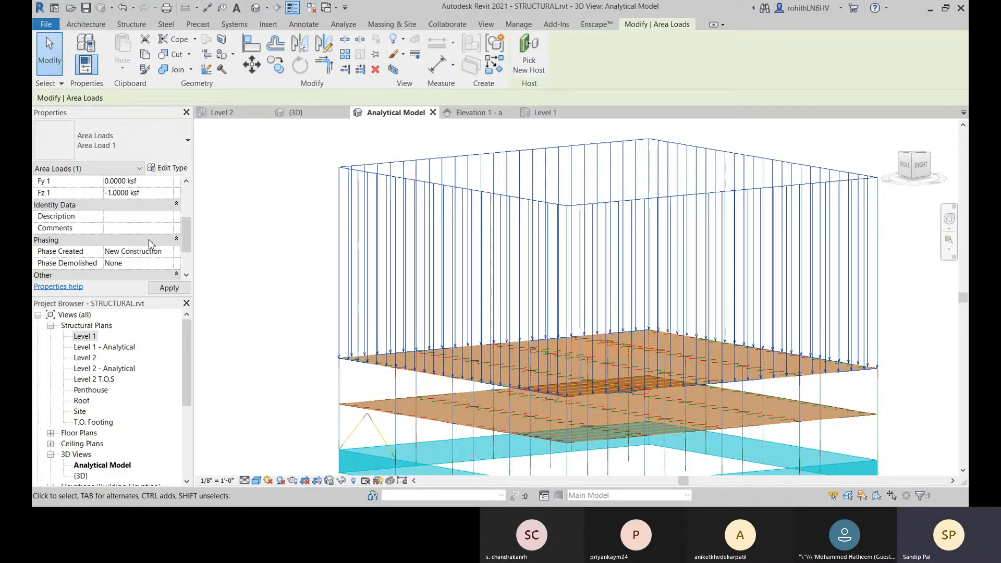
scroll(148, 218, up, 2)
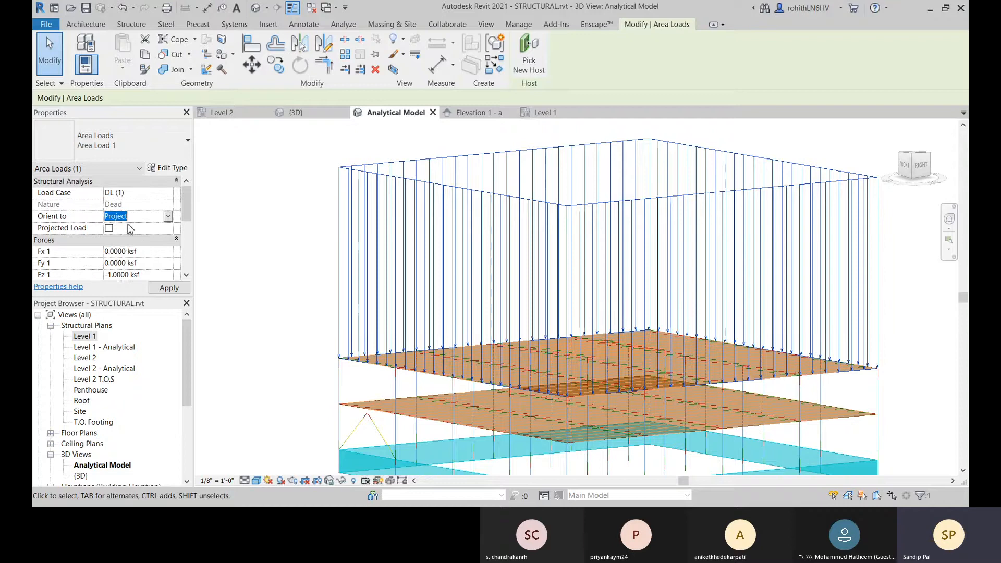
click(150, 252)
click(151, 266)
double_click(151, 264)
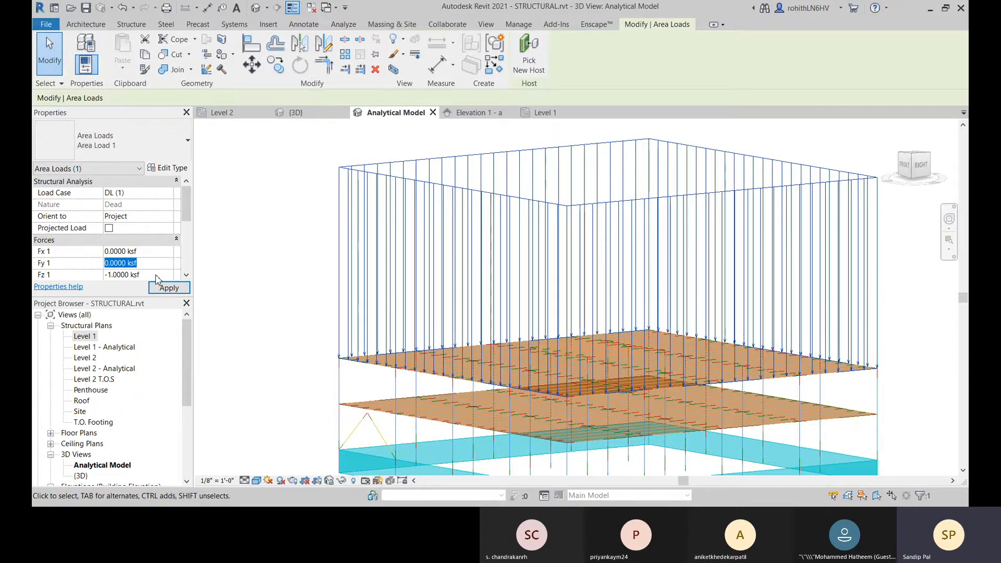
scroll(156, 279, down, 1)
double_click(153, 240)
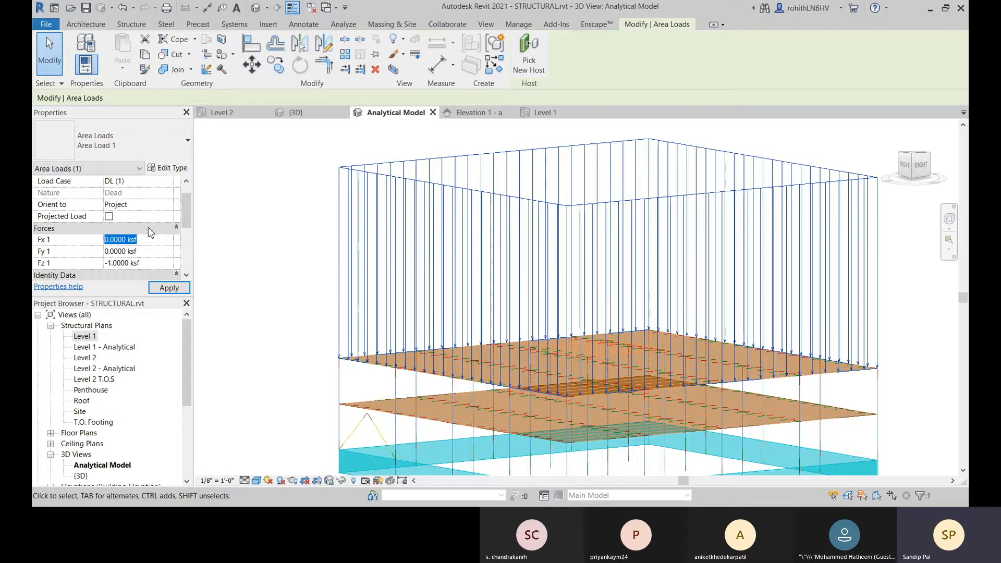
click(148, 228)
scroll(180, 245, up, 1)
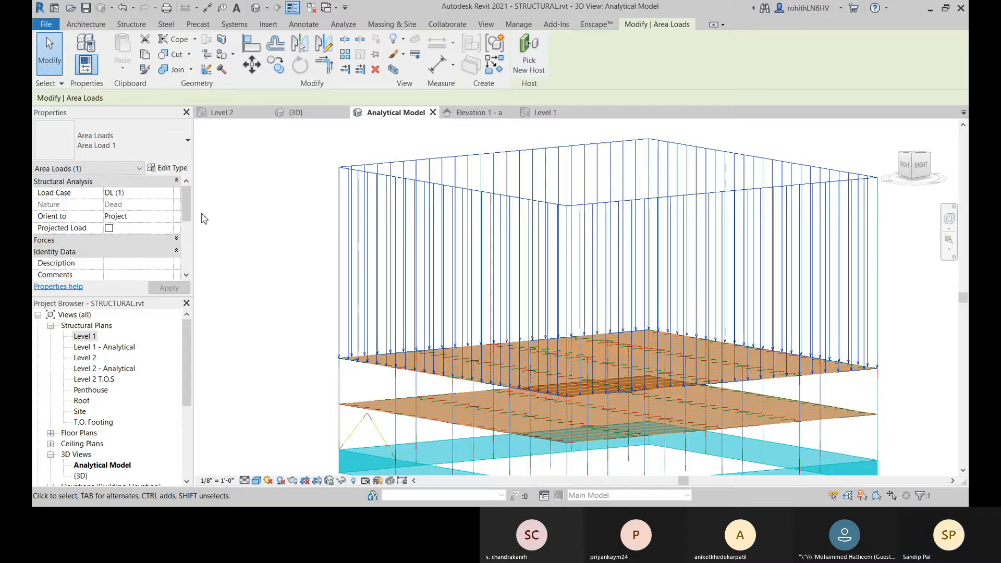
Step: Set the force arrowhead of the Area Load 1 type to Arrow Filled 20 Degree
click(167, 168)
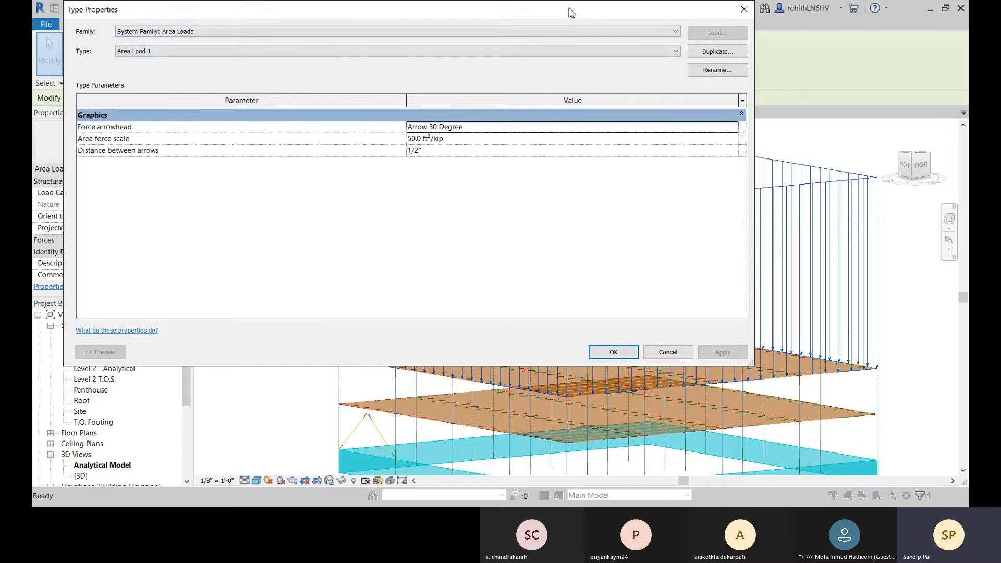
drag(571, 13, 523, 27)
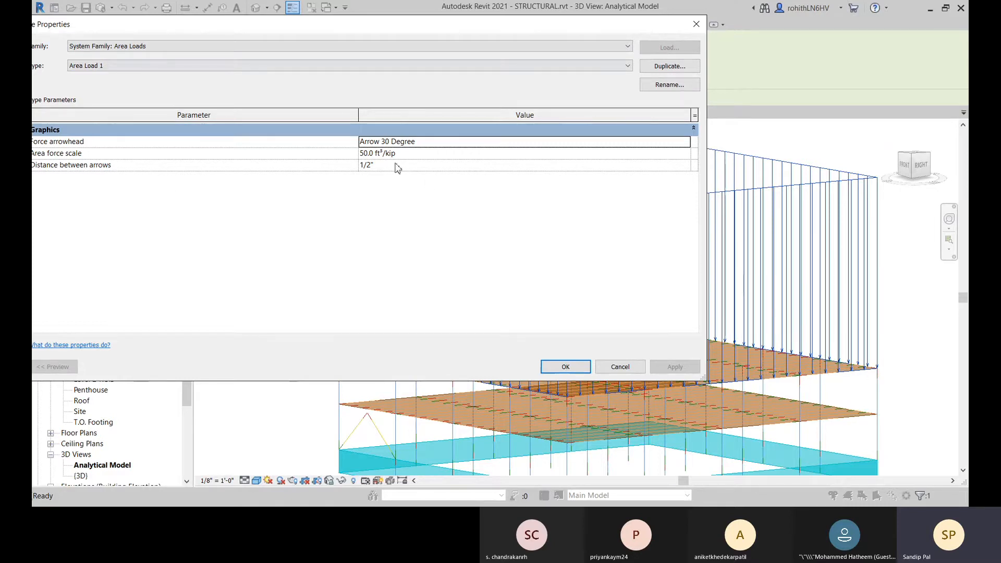
click(686, 142)
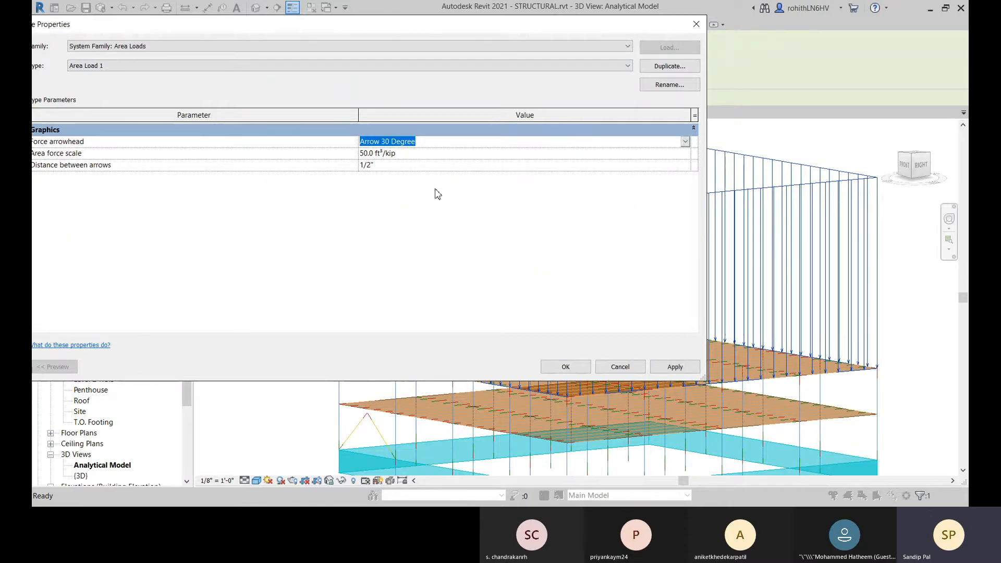
click(405, 154)
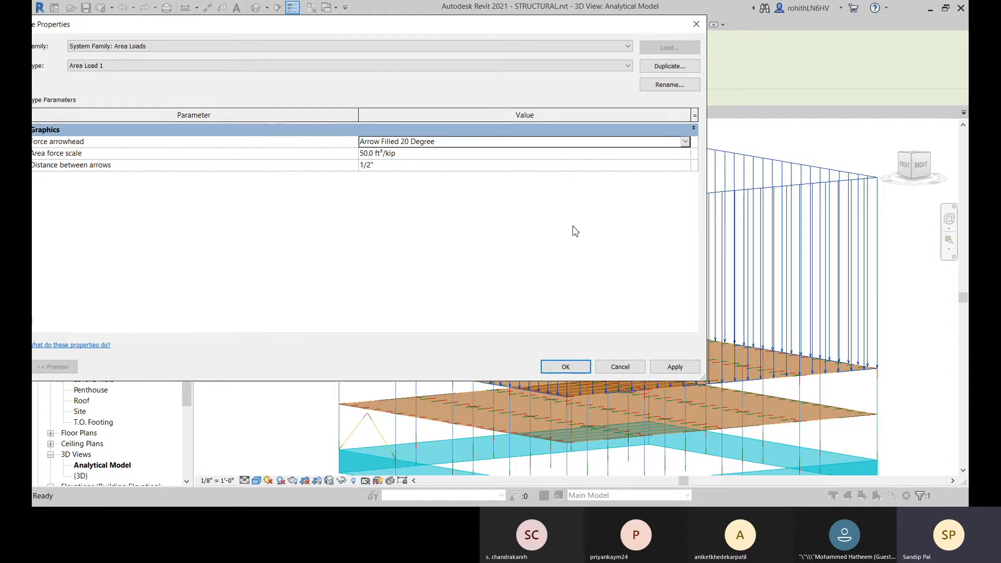
Step: Set the Area Load 1 type's area force scale to 5.0 ft³/kip, apply the type changes and deselect the load
click(365, 154)
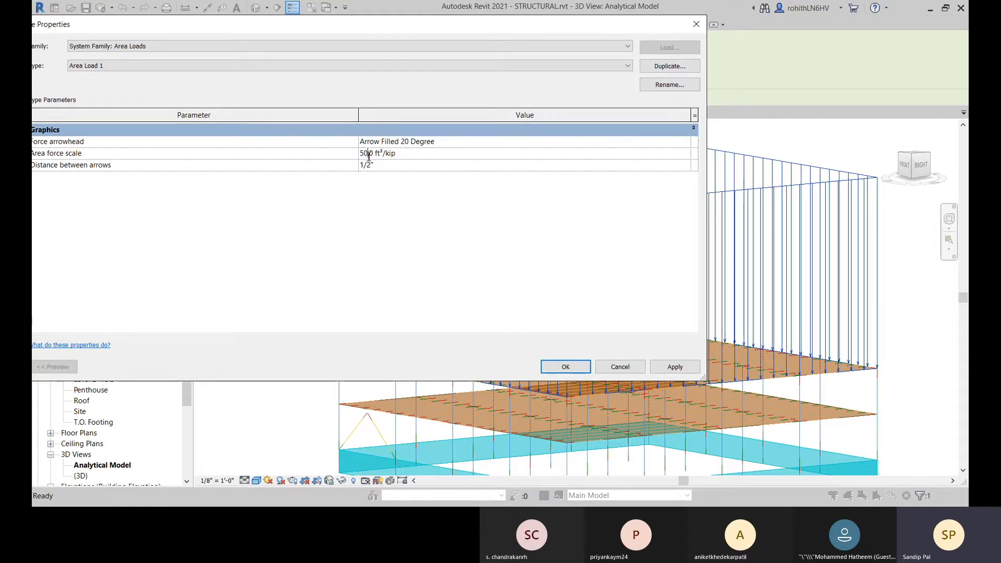
drag(369, 154, 365, 155)
key(BackSpace)
click(401, 168)
click(674, 366)
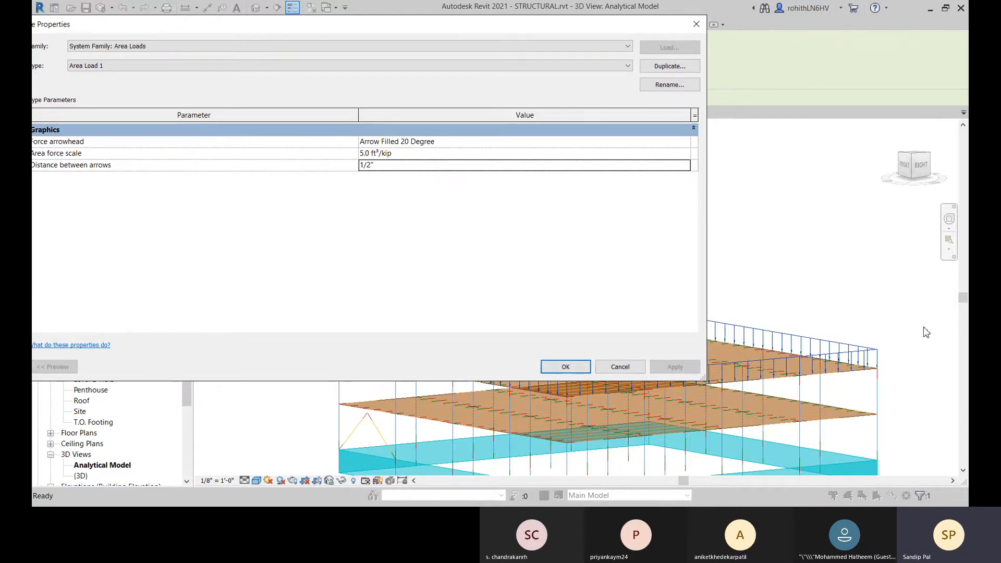
click(566, 367)
middle_drag(426, 332, 424, 279)
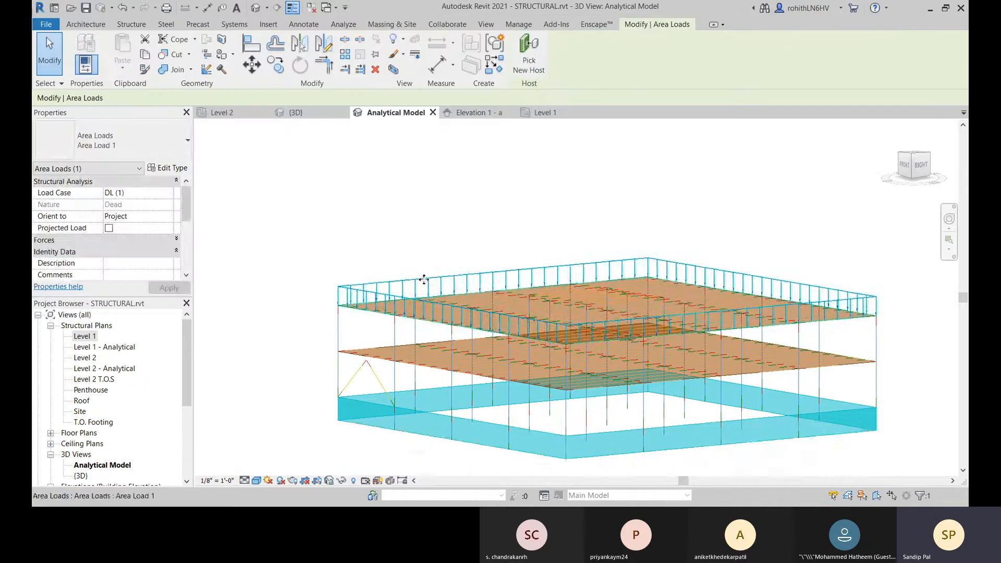
scroll(380, 313, up, 4)
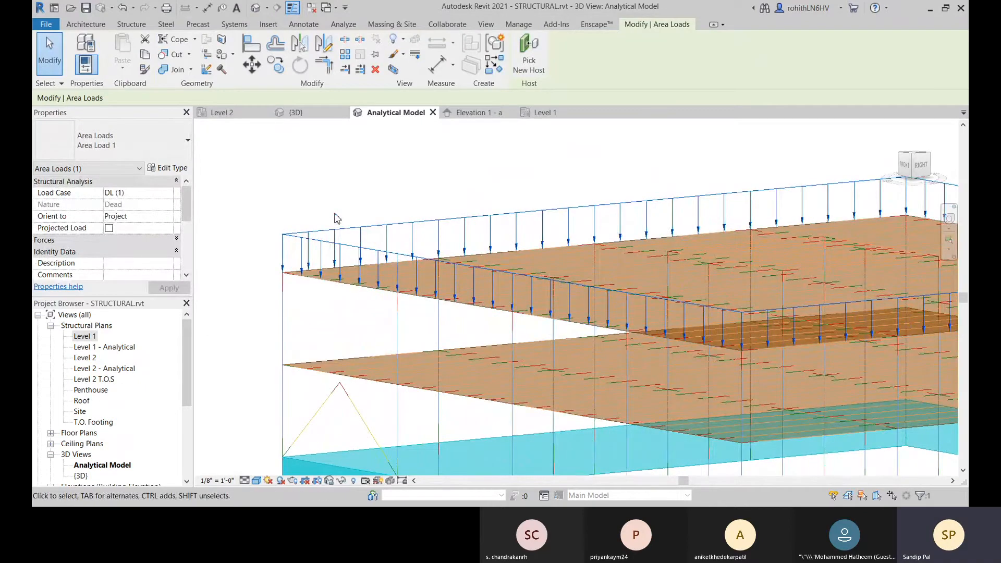
middle_drag(349, 184, 357, 169)
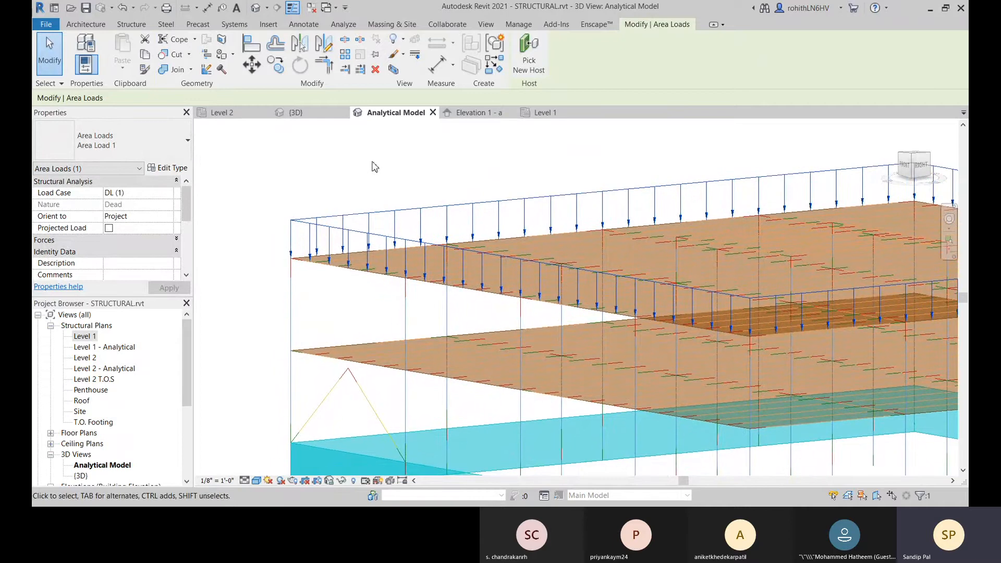
click(383, 170)
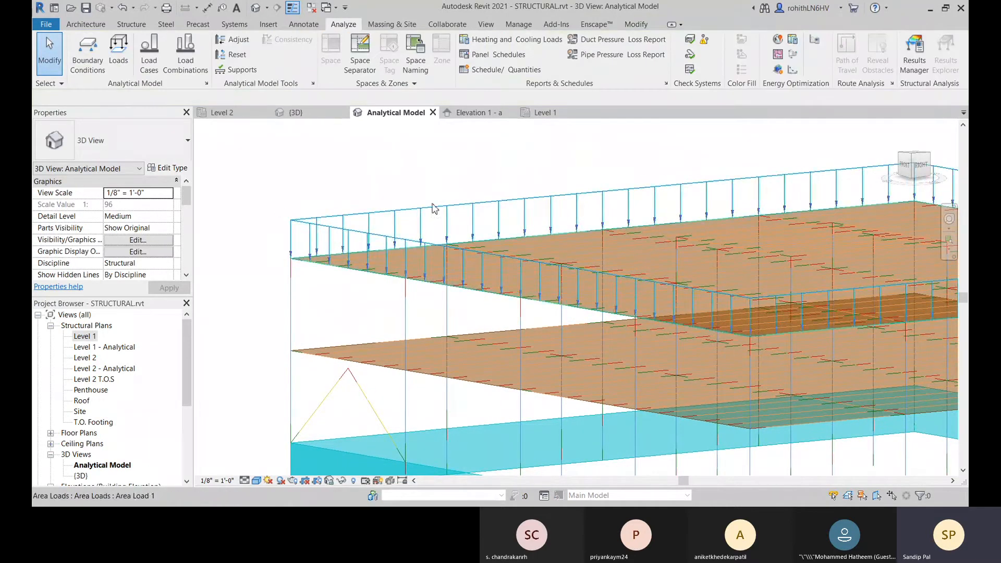
Step: Open the load combinations settings for the analytical model
middle_drag(358, 186, 354, 176)
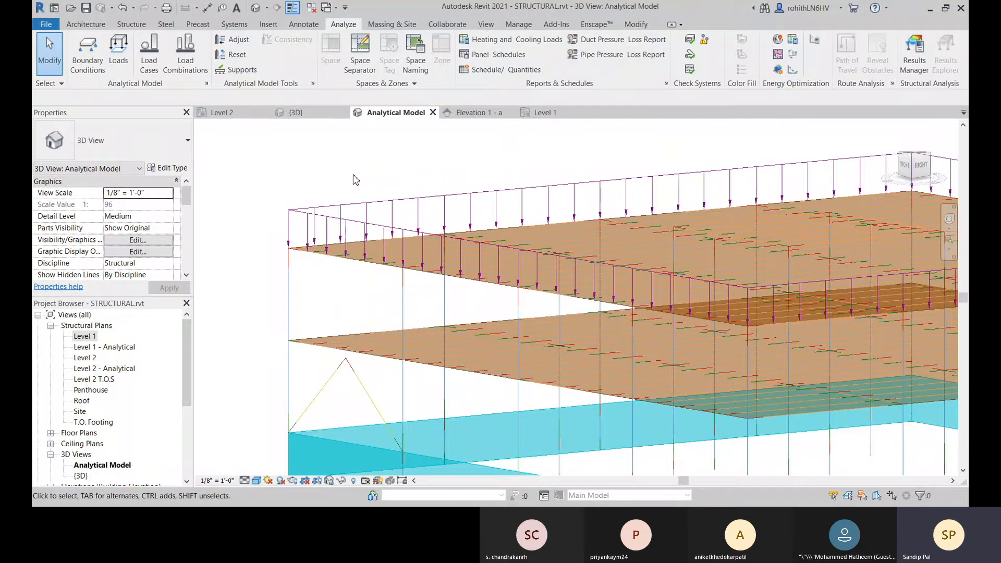
click(186, 62)
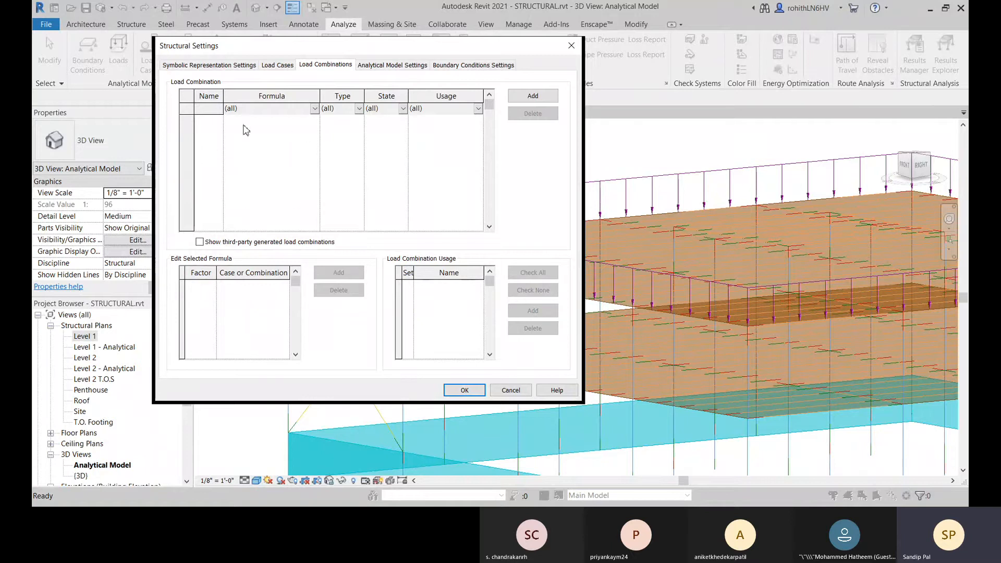
Step: Add a load combination and name it SELF LOAD+VARYING LOAD, widening the name column to fit
click(532, 96)
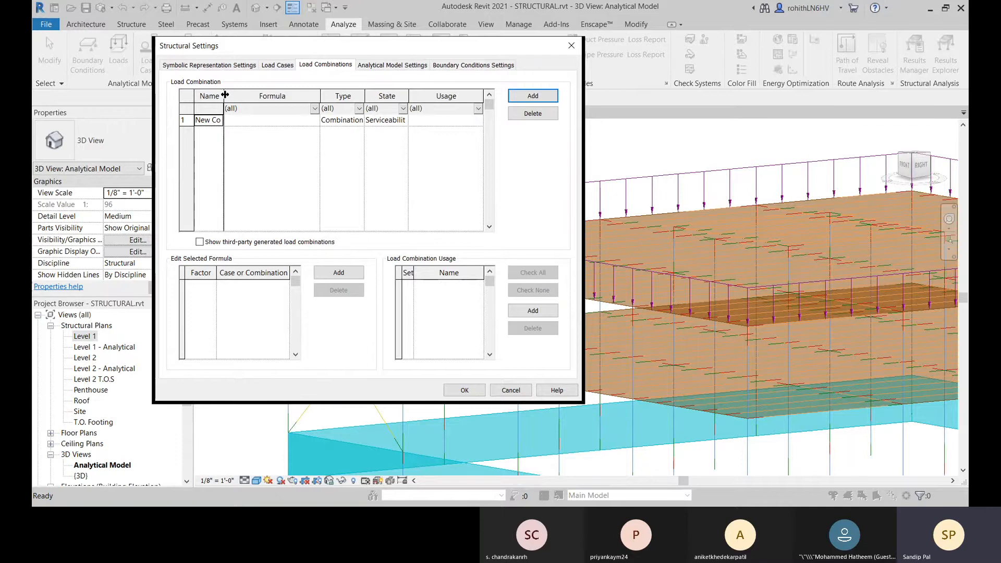
drag(225, 95, 273, 97)
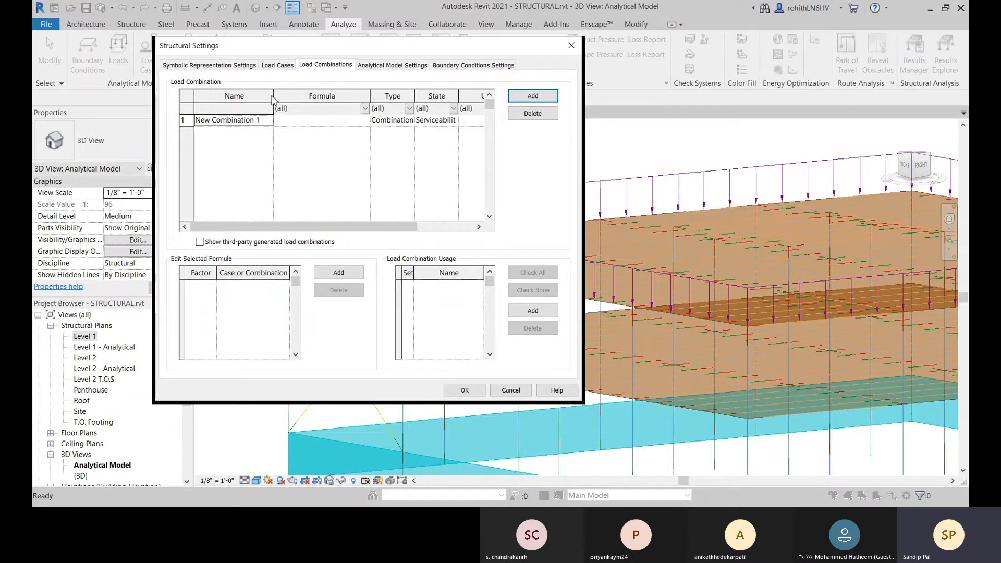
click(268, 121)
drag(268, 122, 189, 128)
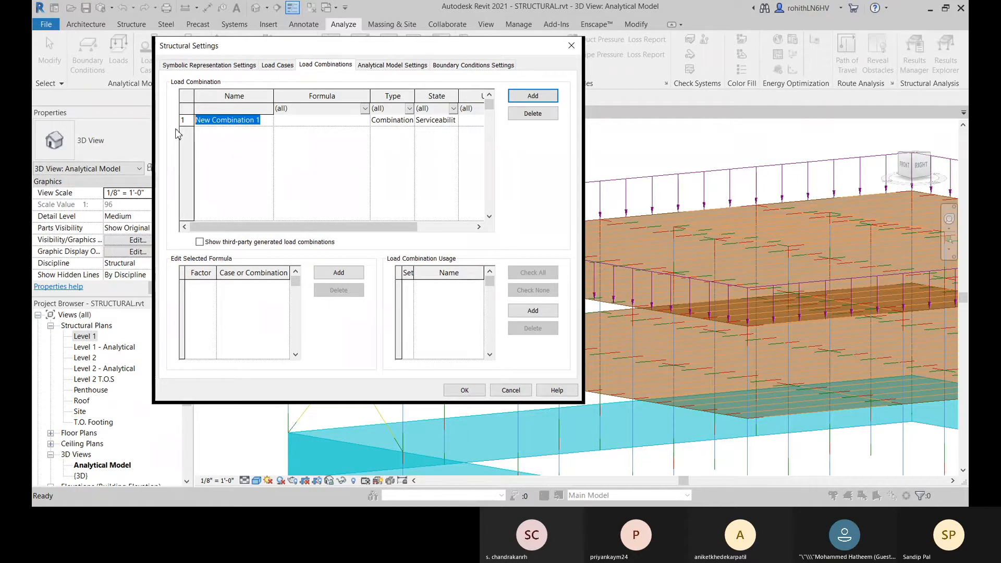
text(S)
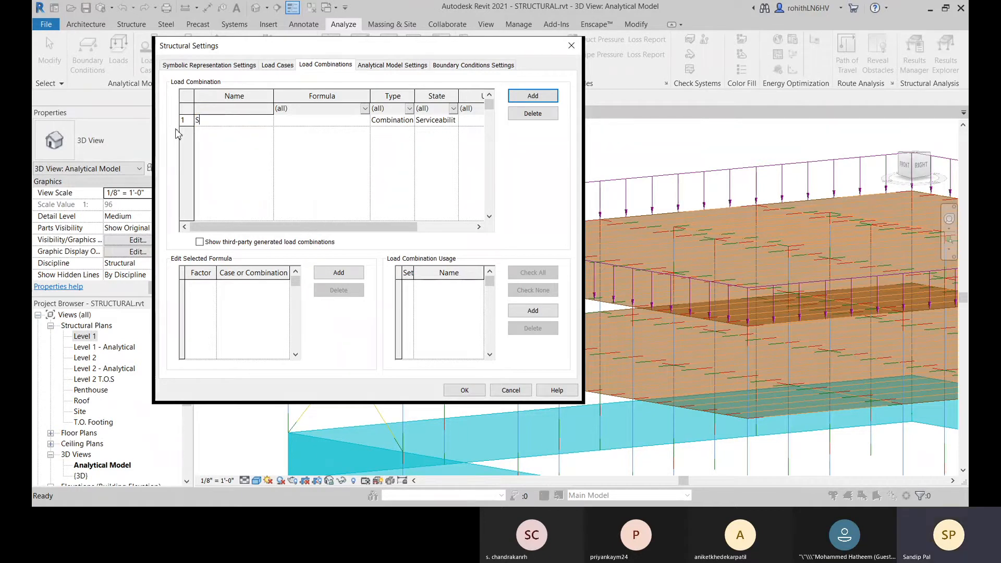
text(ELF LOAD+VAR)
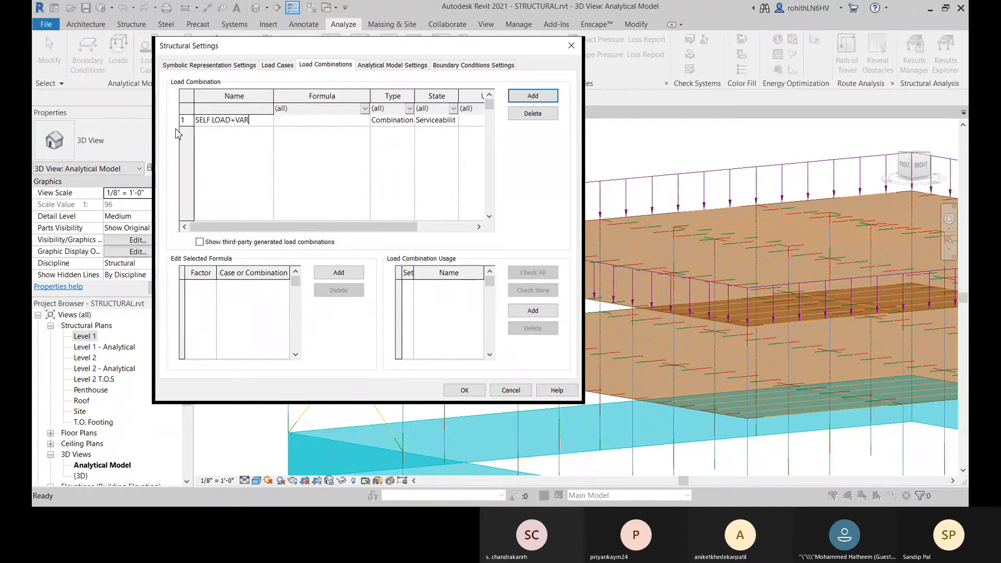
text(YING LOAD)
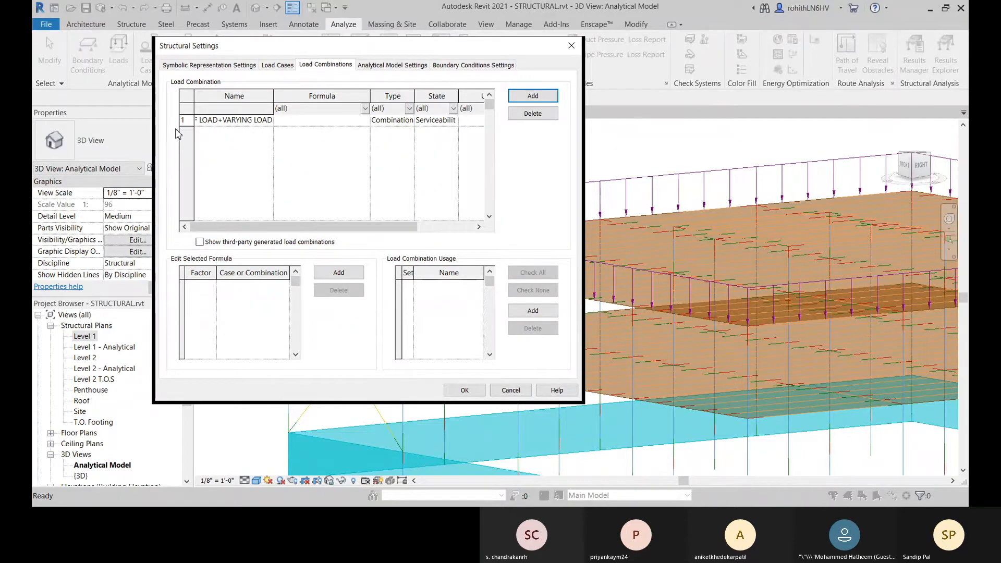
key(Return)
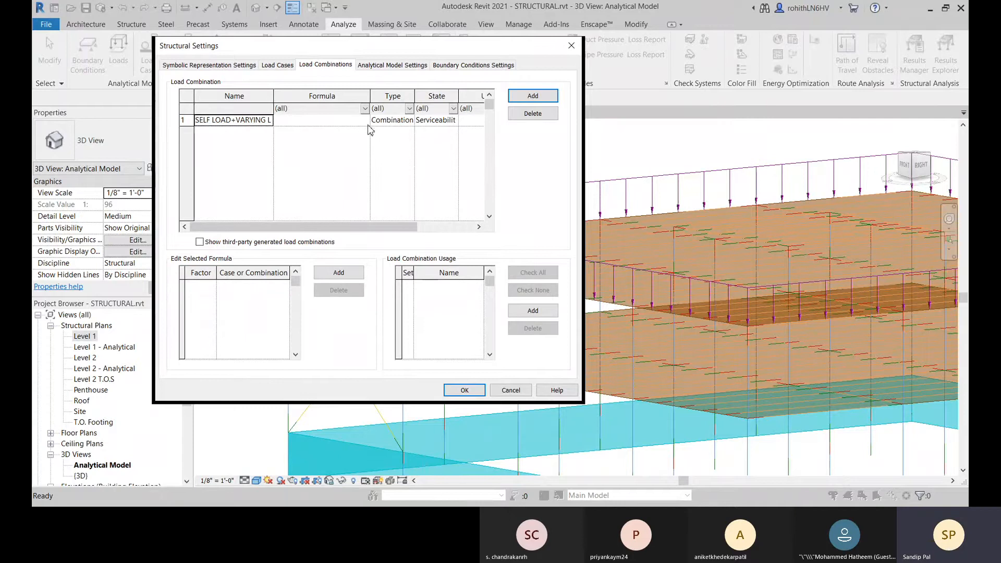
Step: Examine the type and state options of the SELF LOAD+VARYING LOAD combination, adjusting column widths for readability
drag(415, 98, 419, 98)
click(416, 121)
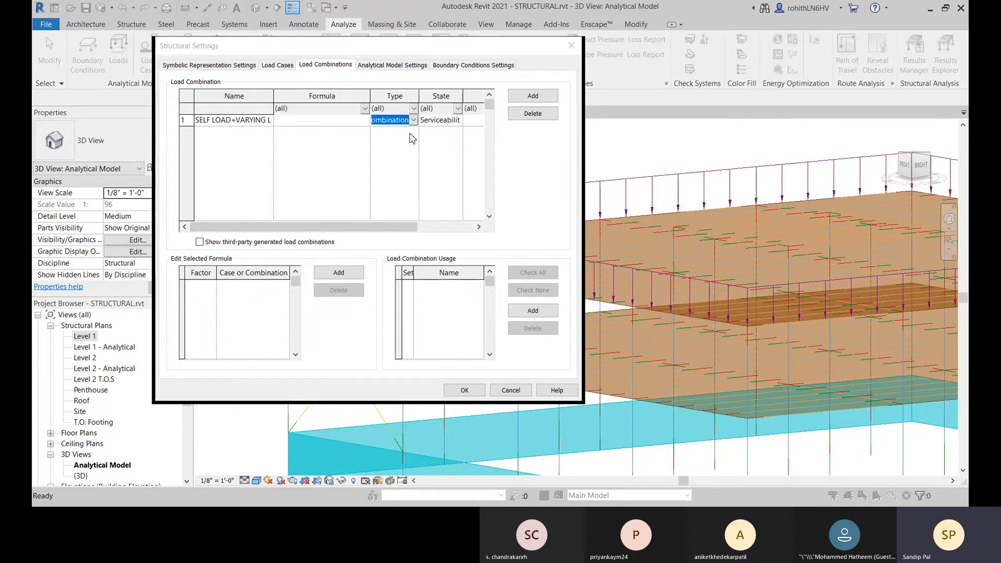
click(444, 123)
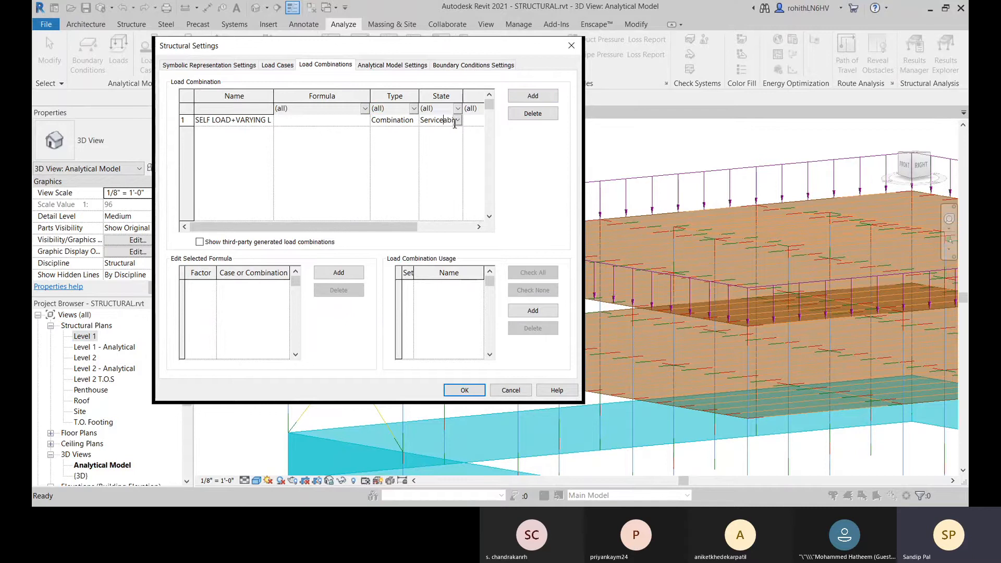
click(455, 122)
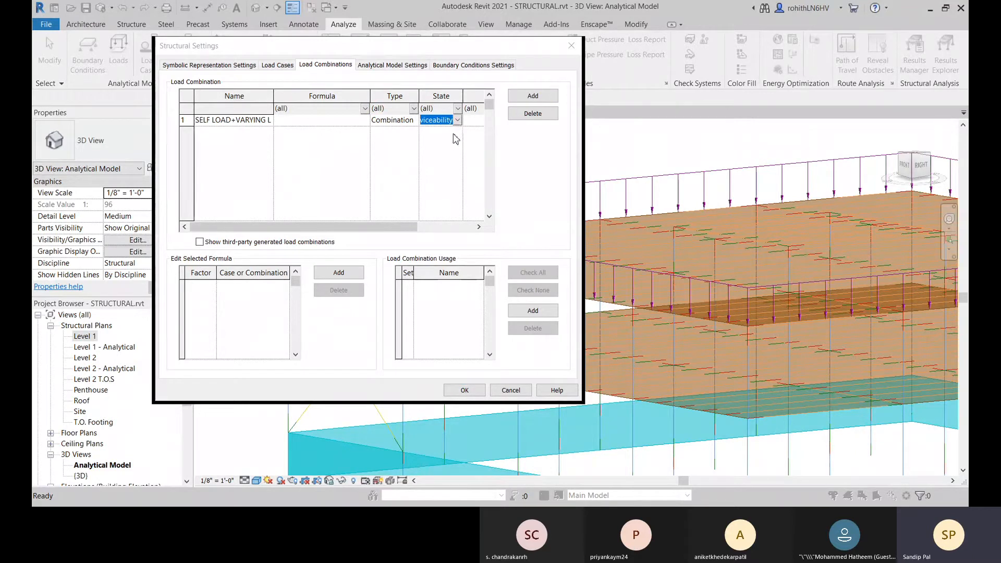
click(457, 121)
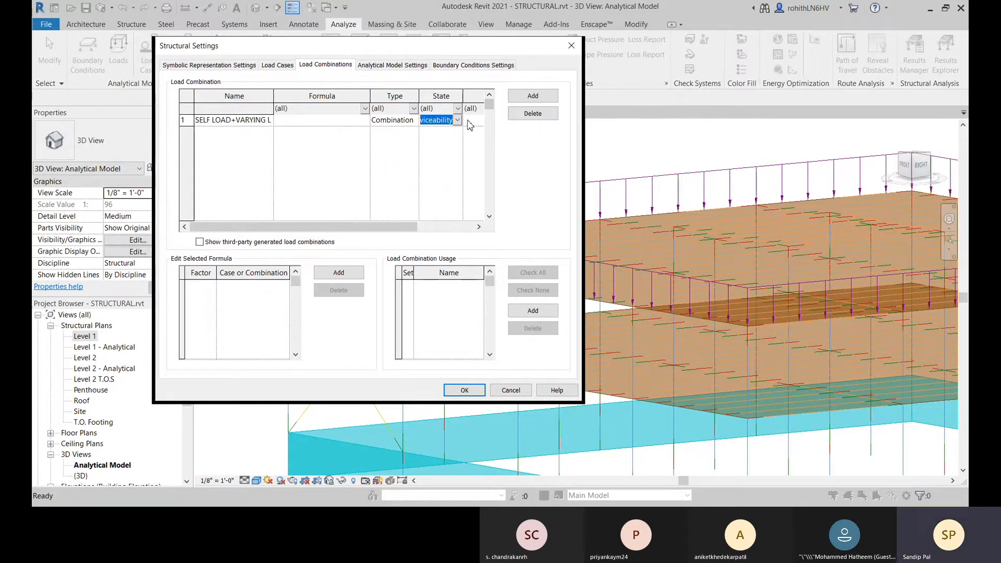
drag(369, 96, 348, 96)
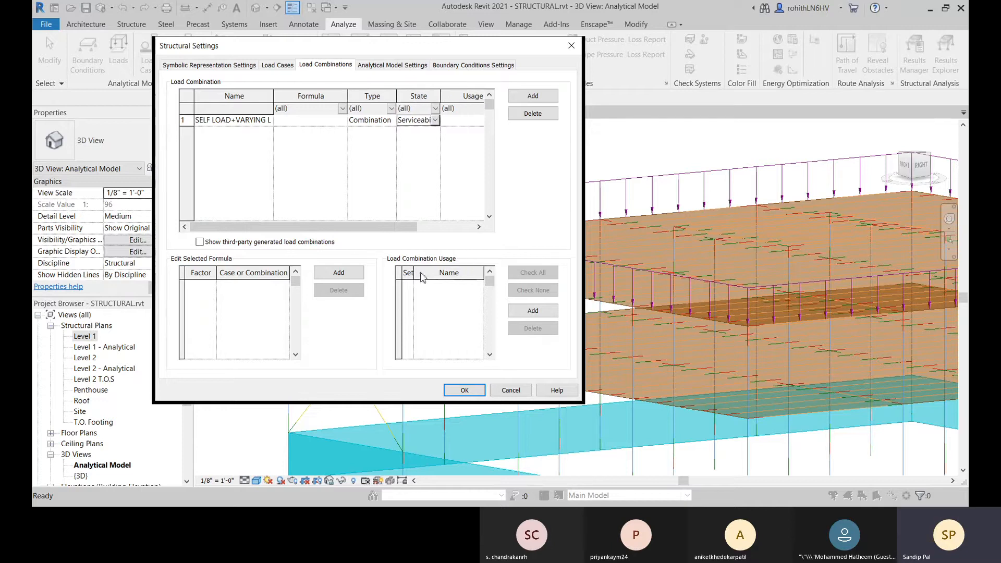
drag(413, 270, 418, 270)
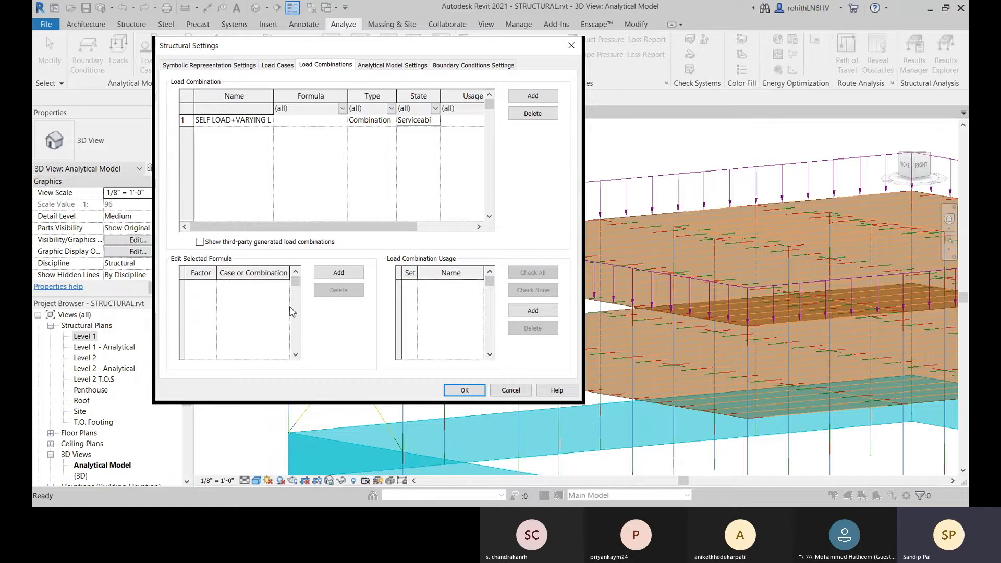
Step: Add two terms to the combination's formula, DL first and LL1 second, each with a factor of 1
click(339, 272)
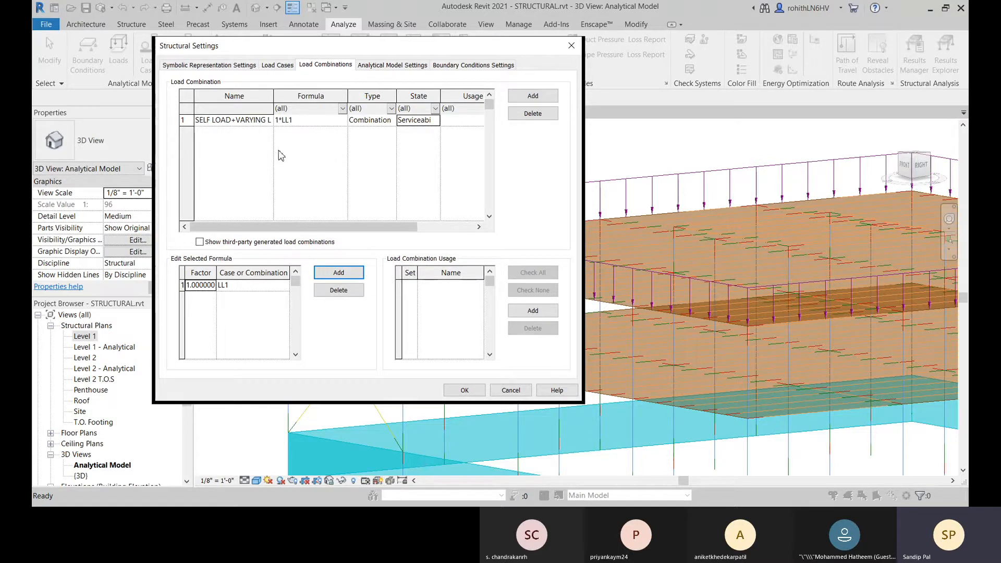
click(264, 288)
click(285, 286)
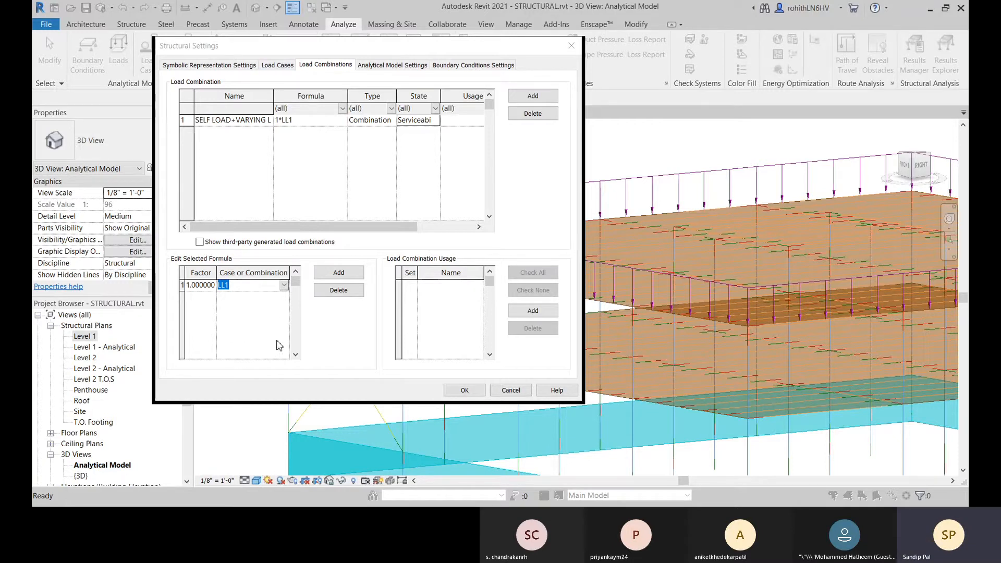
click(241, 306)
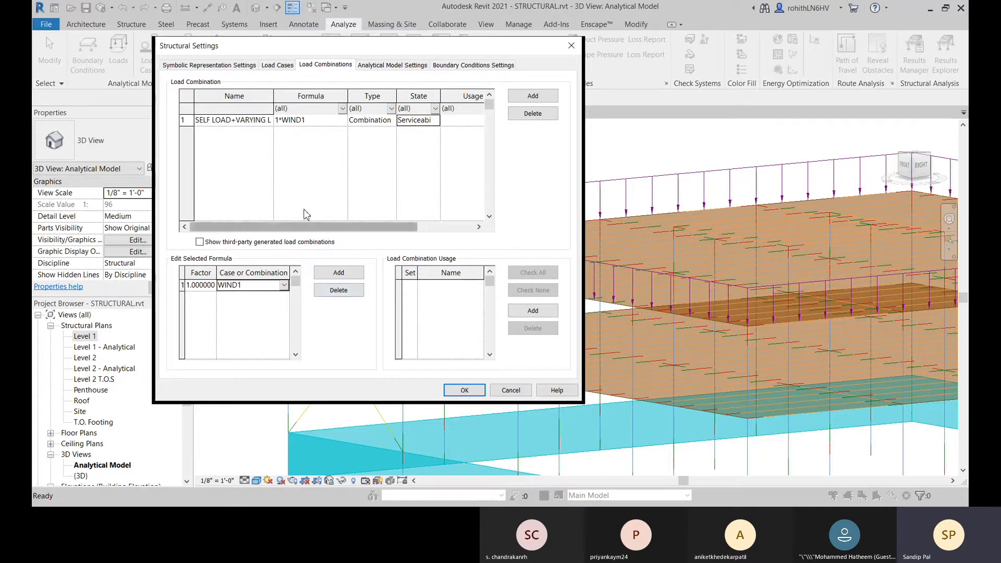
click(338, 272)
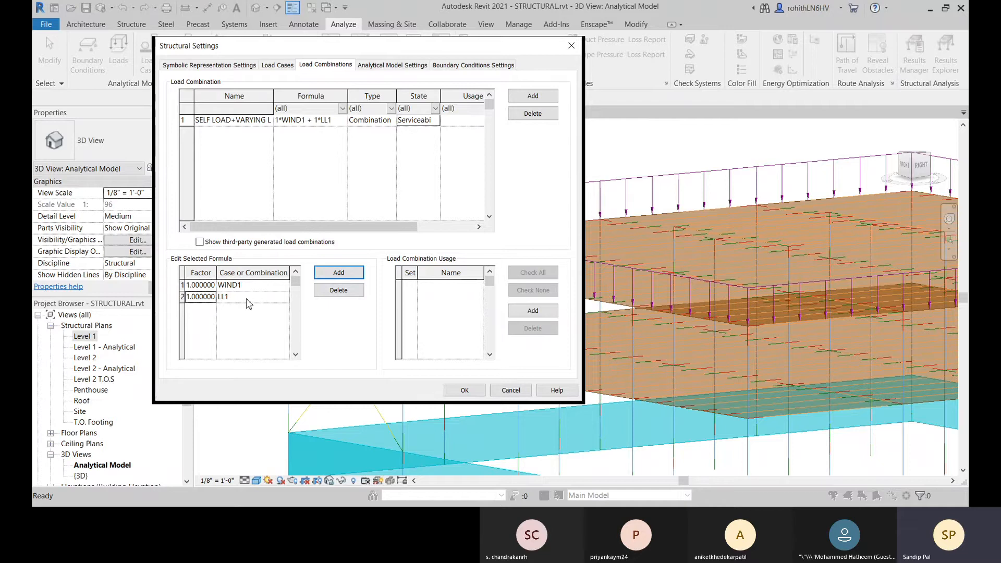
click(280, 287)
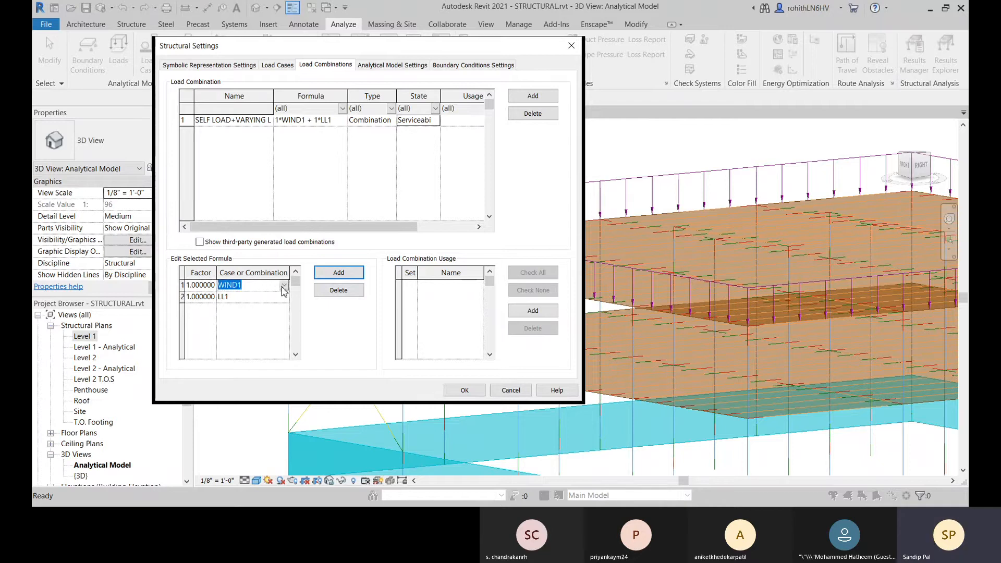
click(284, 286)
click(233, 353)
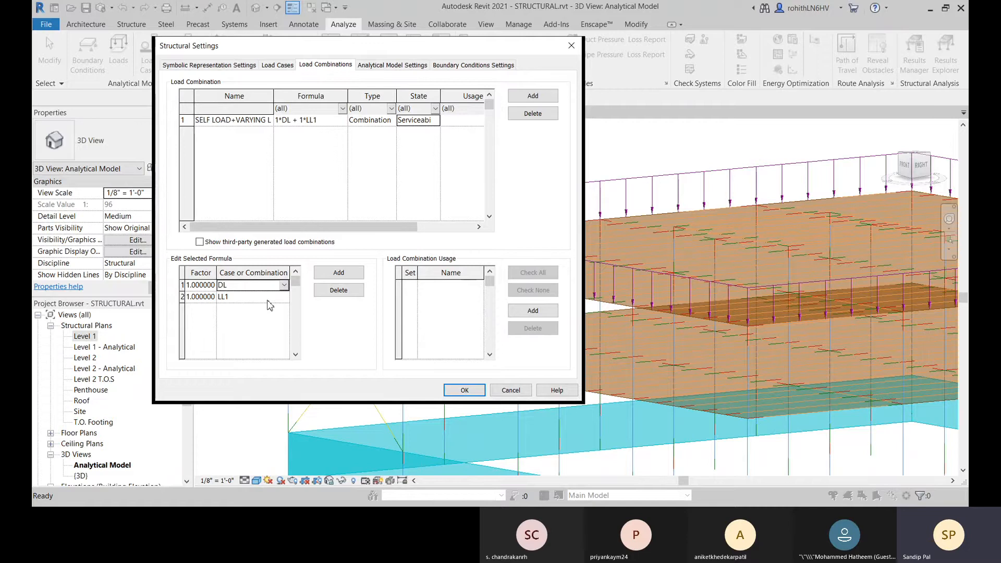
Step: Set the factor of the LL1 term in the combination's formula to 2
click(285, 299)
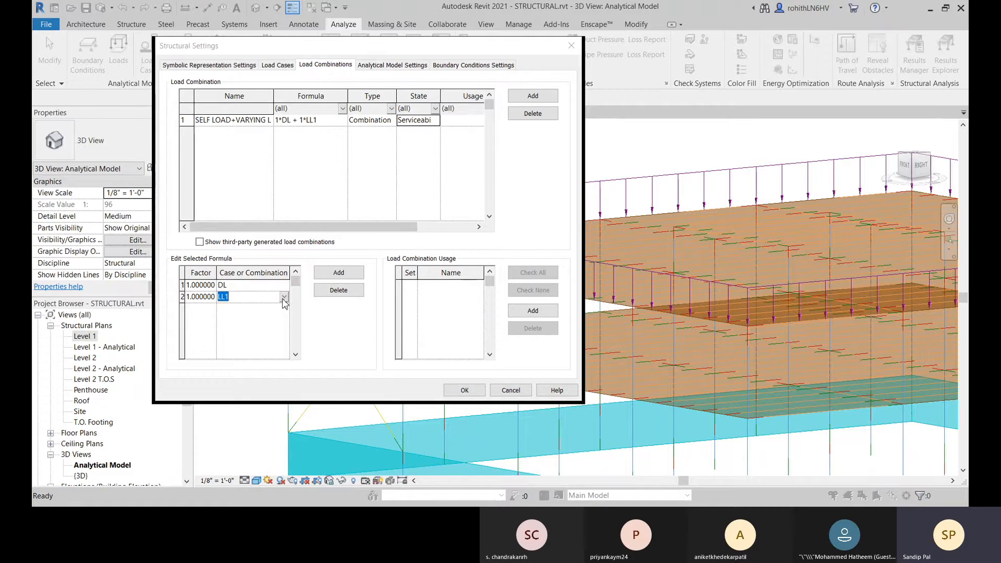
click(195, 314)
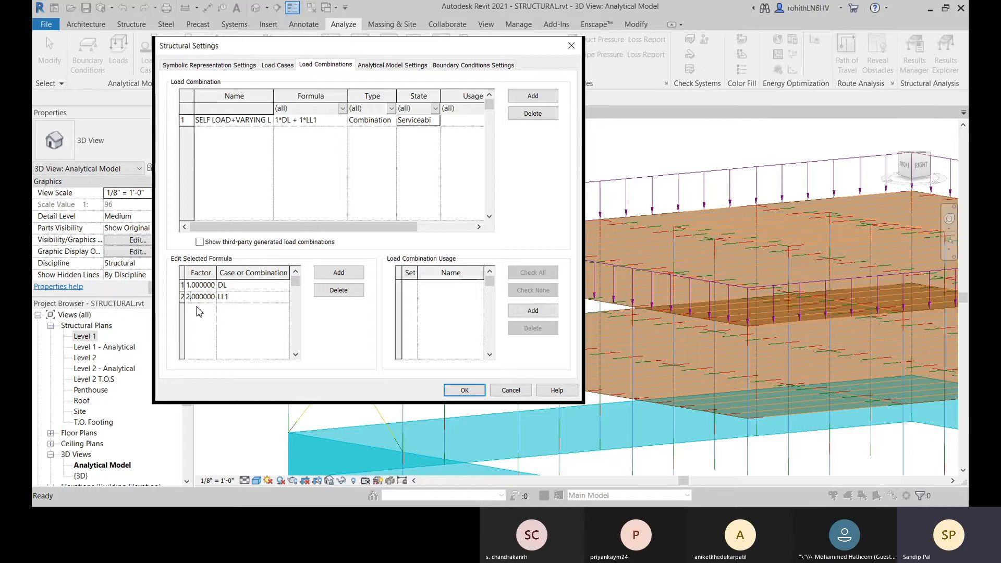
key(Return)
drag(392, 52, 426, 58)
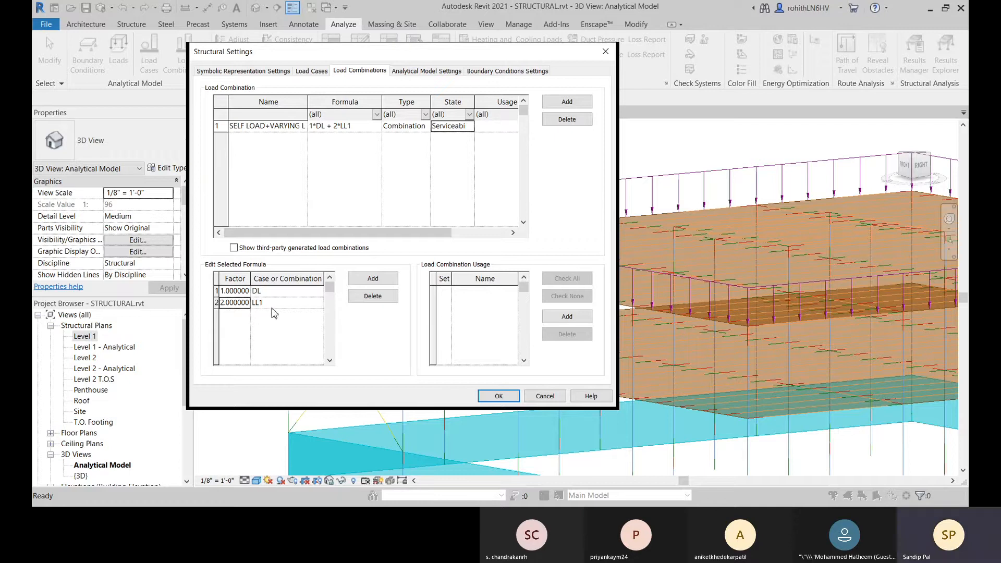
Step: Add a third term to the combination's formula with load case WIND1 and a factor of 1
click(373, 278)
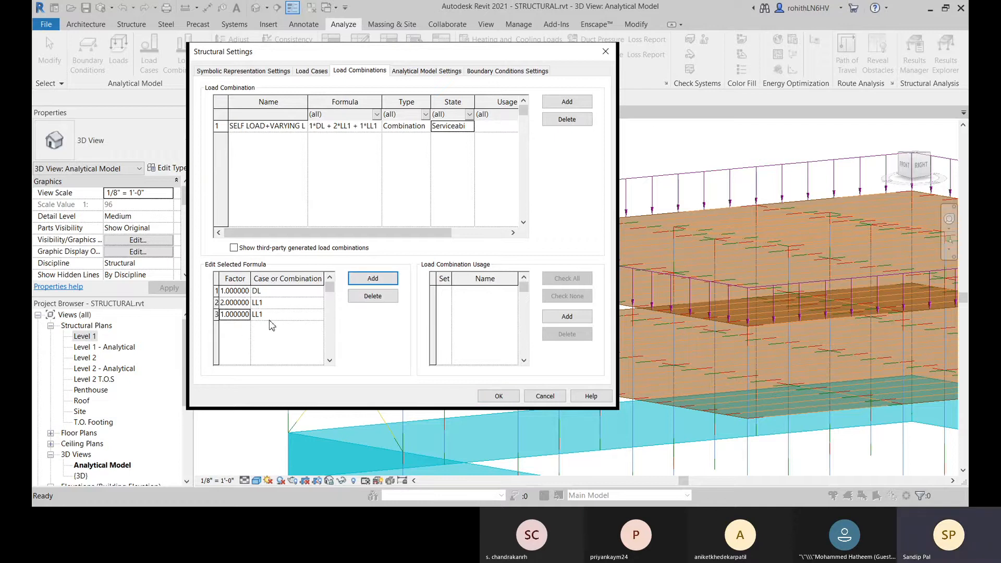
click(311, 317)
click(318, 316)
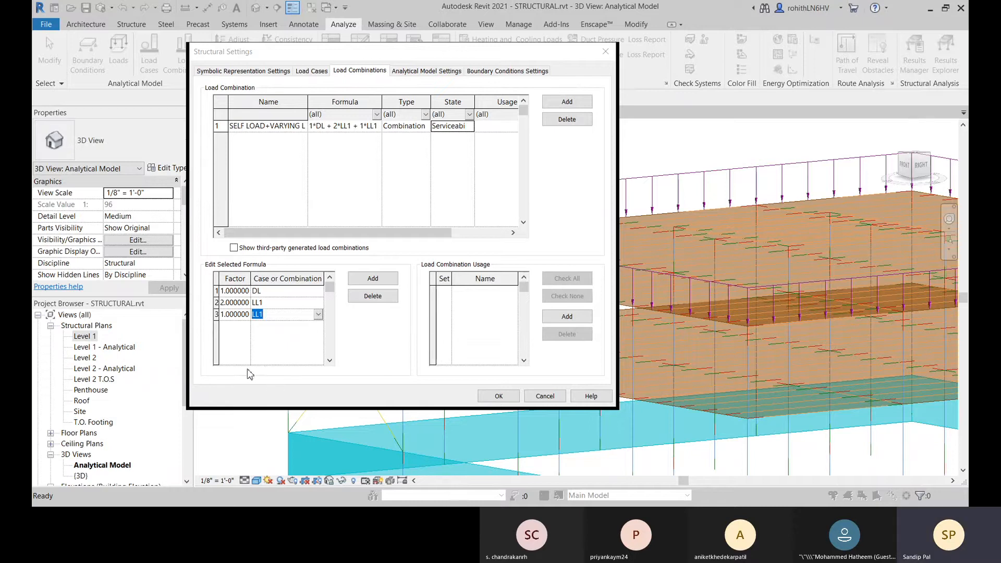
click(272, 341)
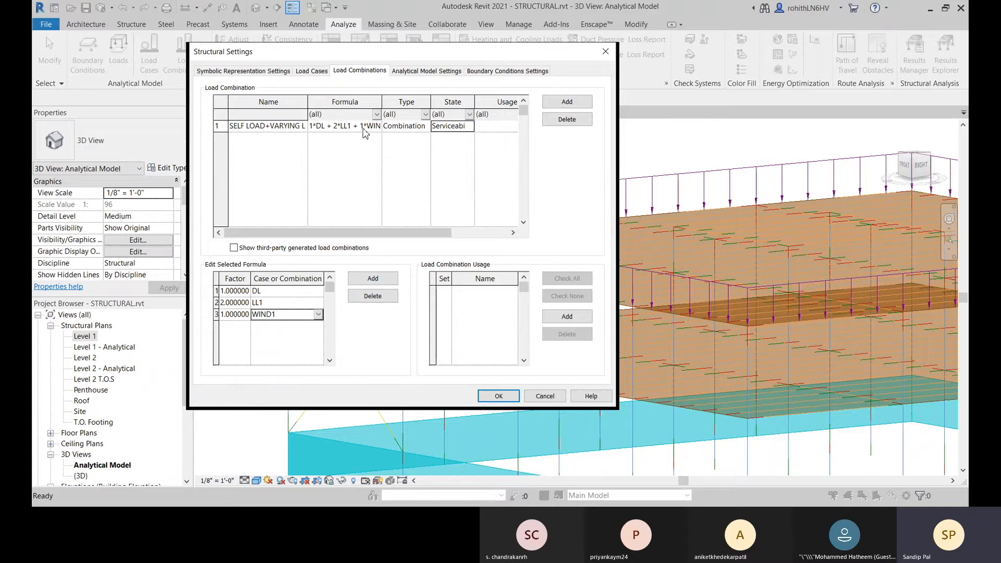
click(320, 131)
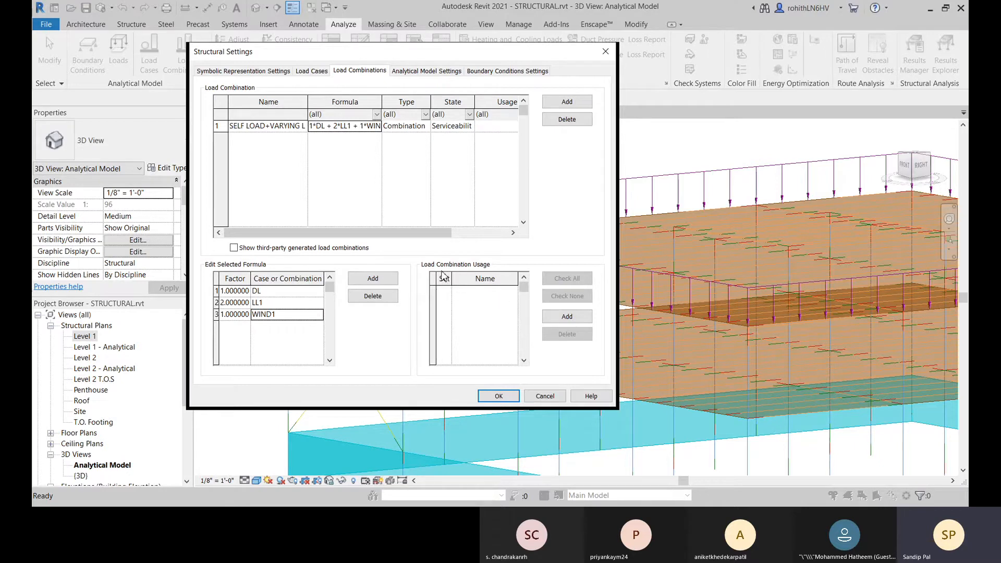
Step: Add a load combination usage named LOAD, assign it to the combination and accept the structural settings
click(566, 317)
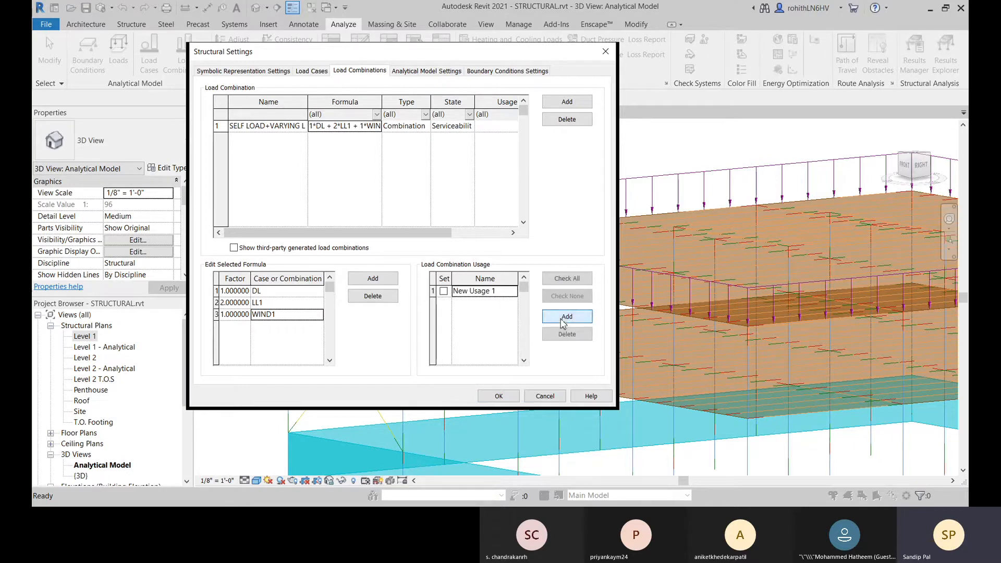
click(443, 291)
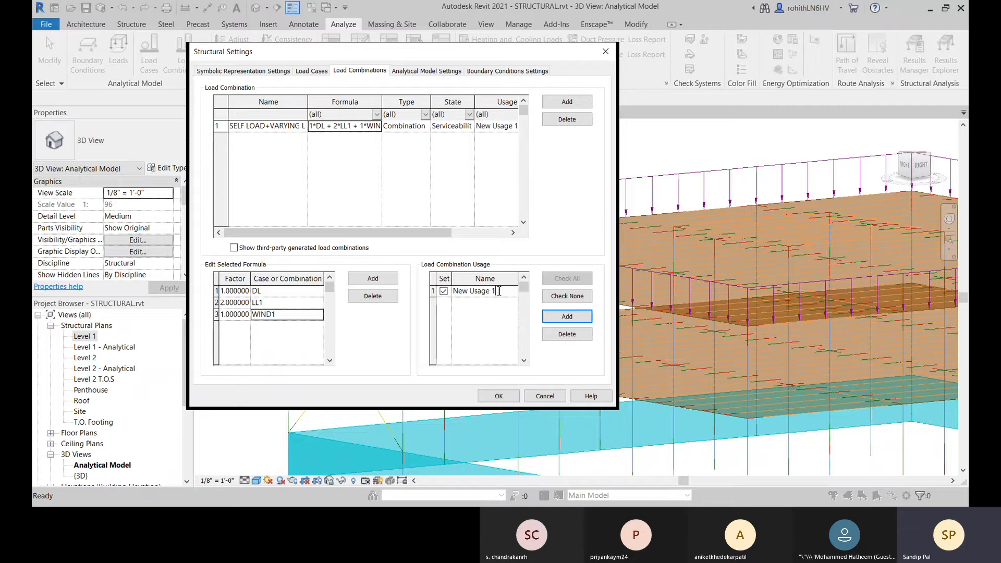
drag(505, 293, 456, 294)
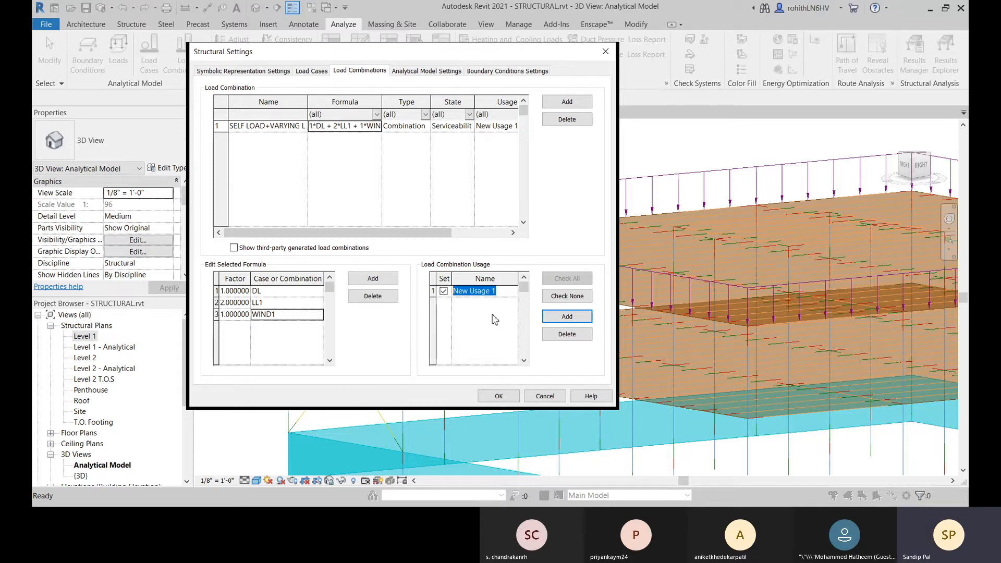
key(BackSpace)
text(LOAD)
click(469, 319)
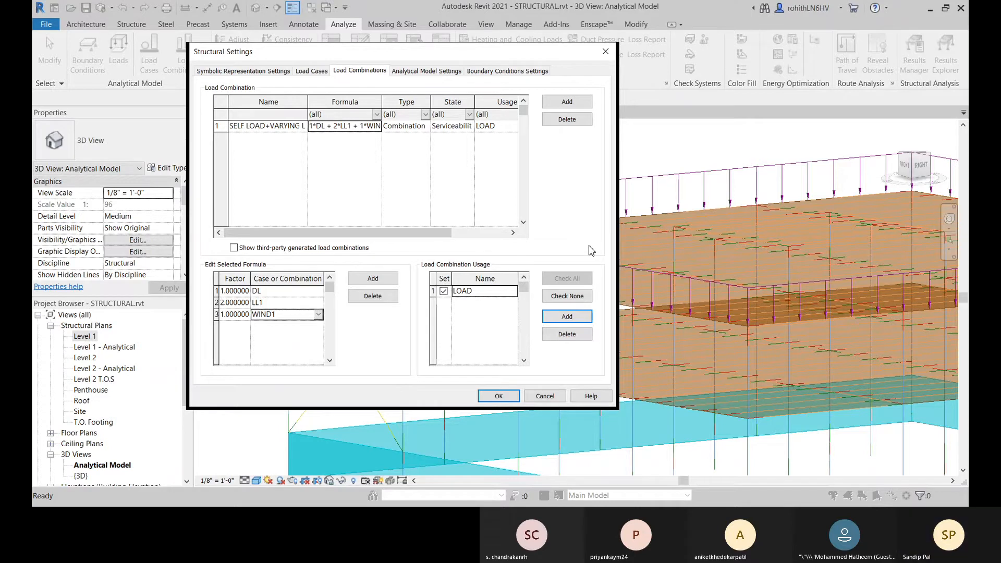
click(497, 397)
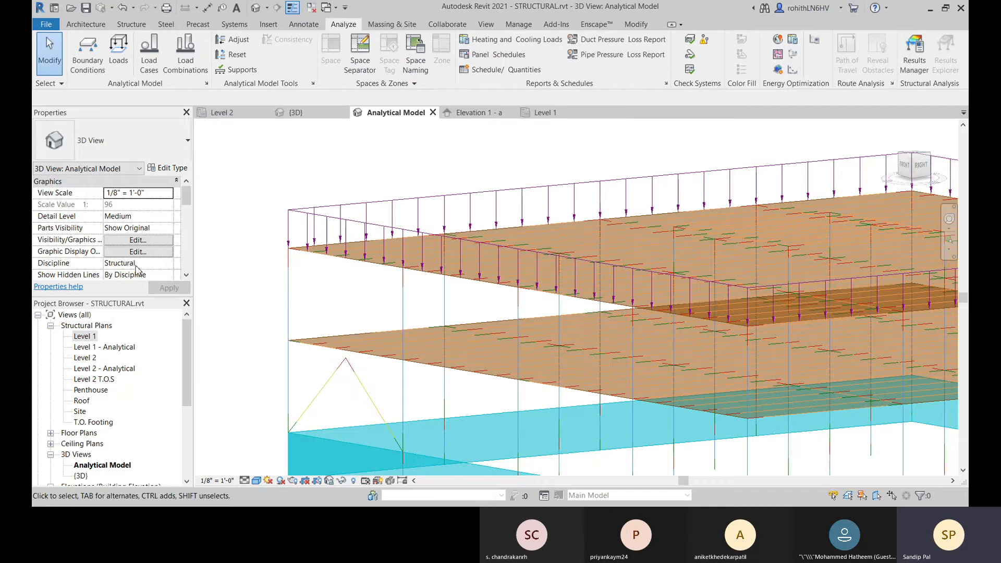
Step: Reopen the load combinations settings and examine the saved combination's formula terms, factors and usage
click(185, 52)
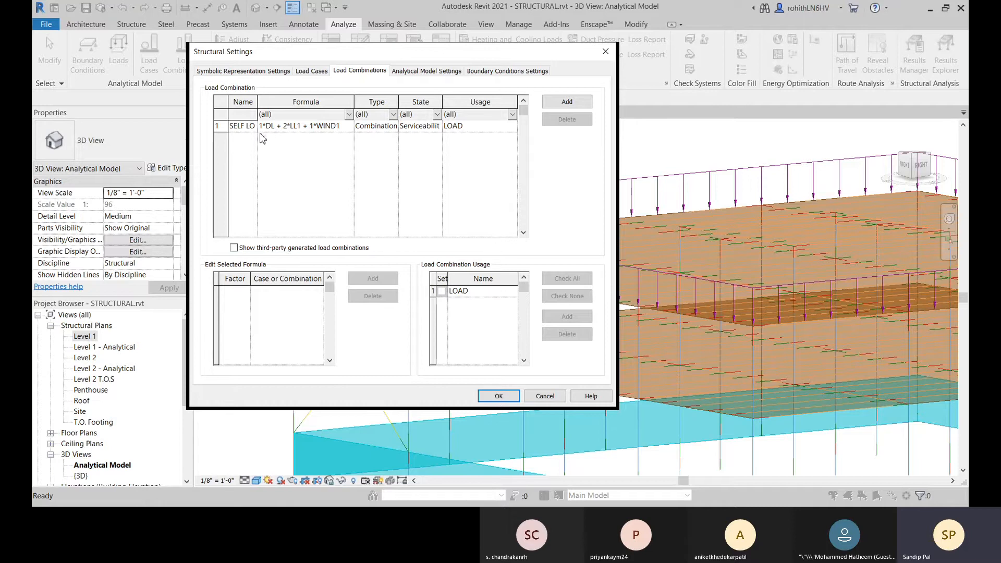
drag(259, 103, 282, 103)
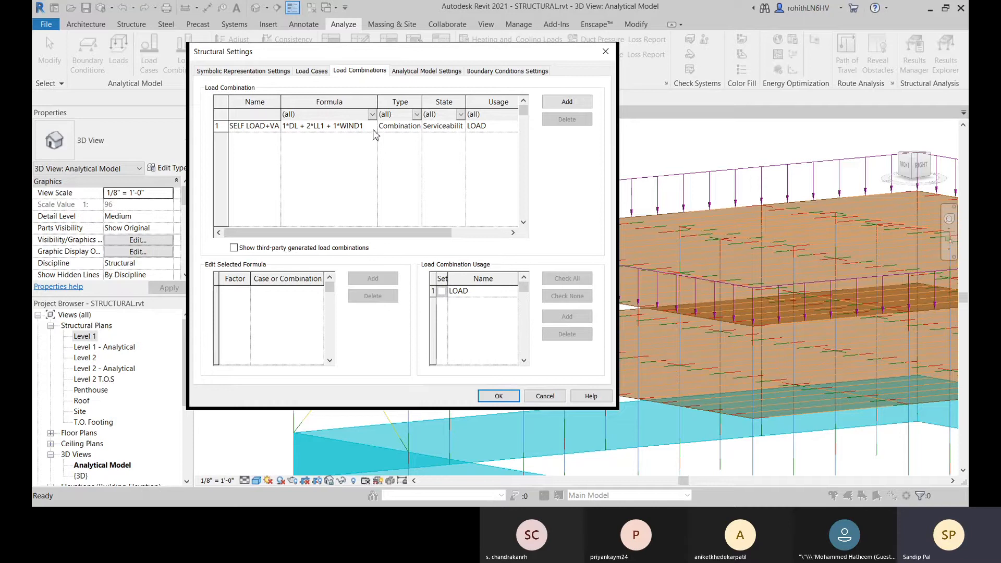
click(231, 128)
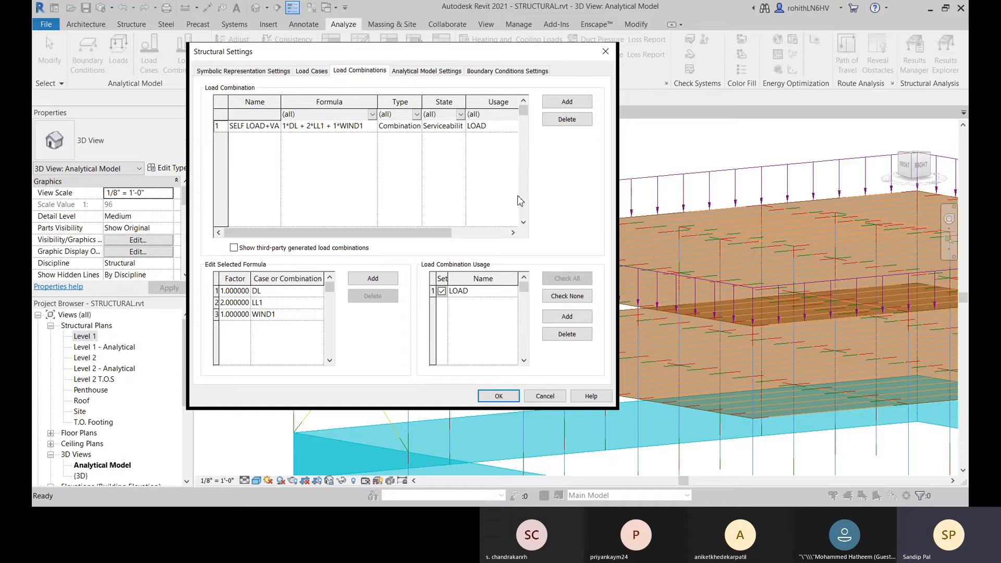
click(233, 290)
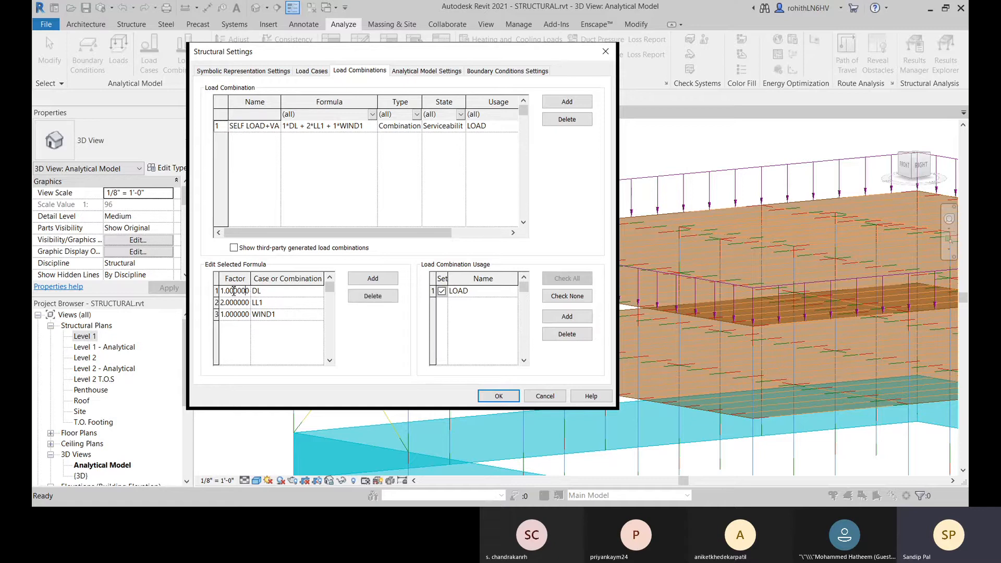
Step: Check the load case choices for the DL term in the combination's formula and accept the structural settings
click(300, 290)
click(318, 292)
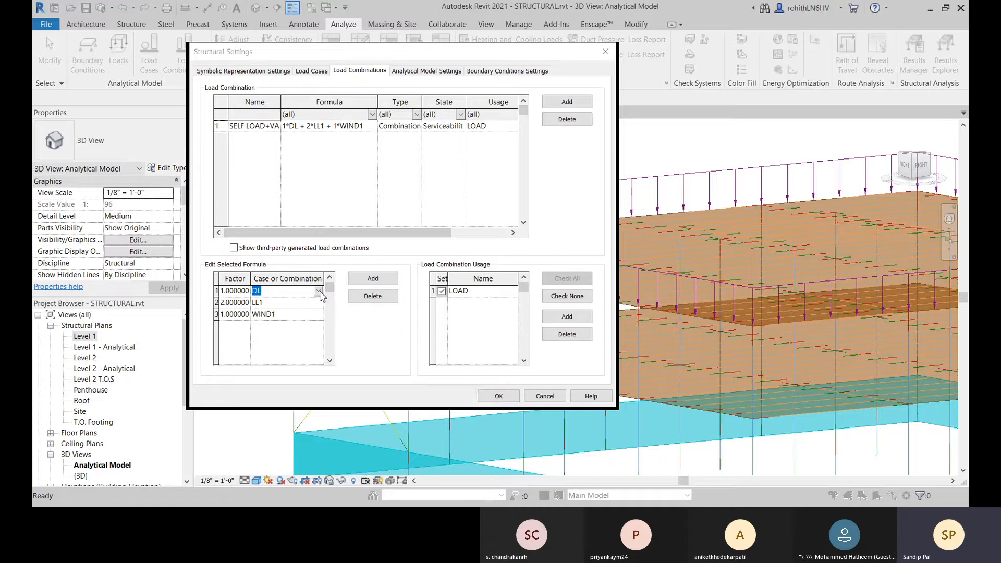
click(321, 292)
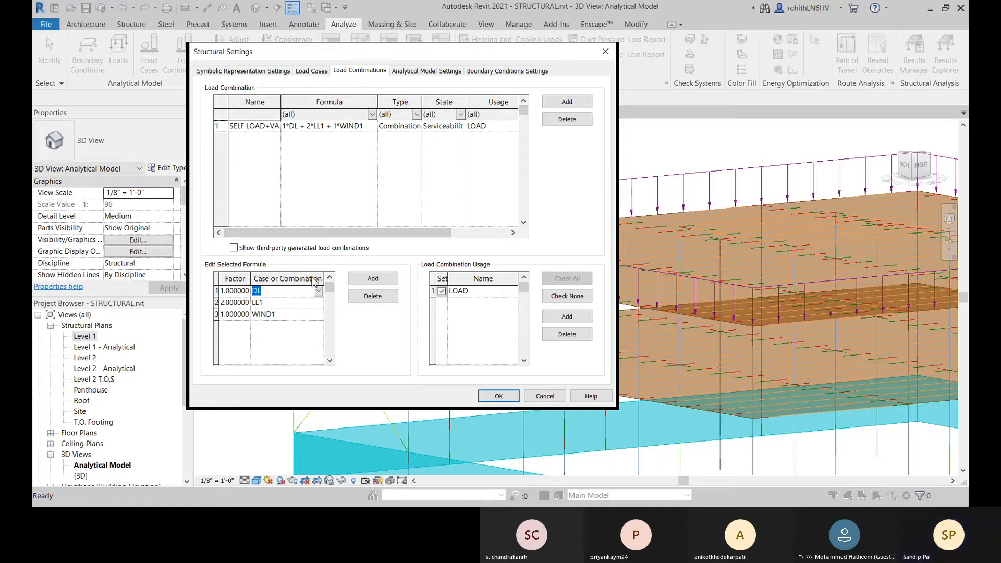
click(267, 326)
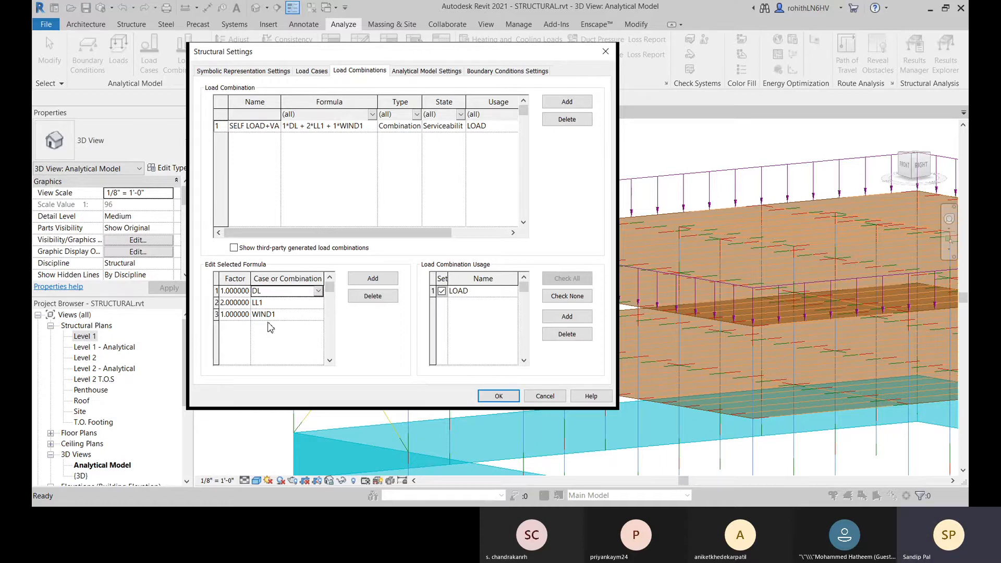
click(498, 396)
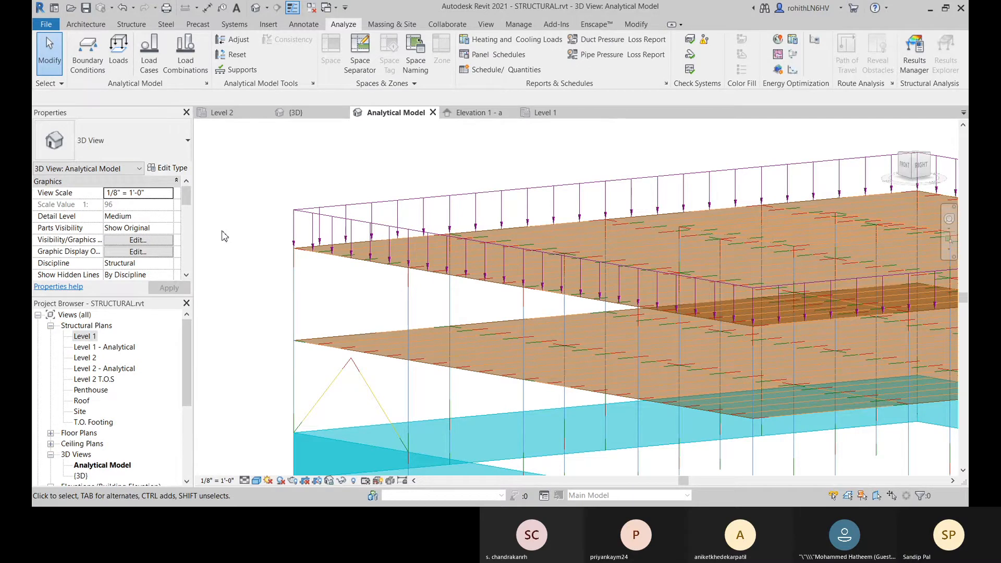
Step: Examine the load case, orientation and other properties offered for a new hosted area load, leaving the command without placing one
click(118, 51)
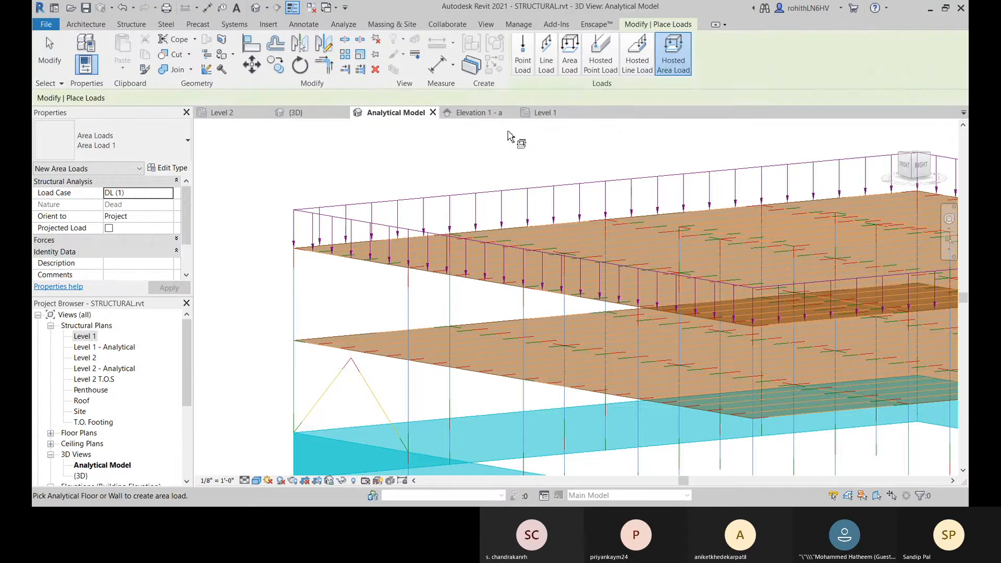
middle_drag(554, 125, 506, 100)
scroll(504, 171, down, 1)
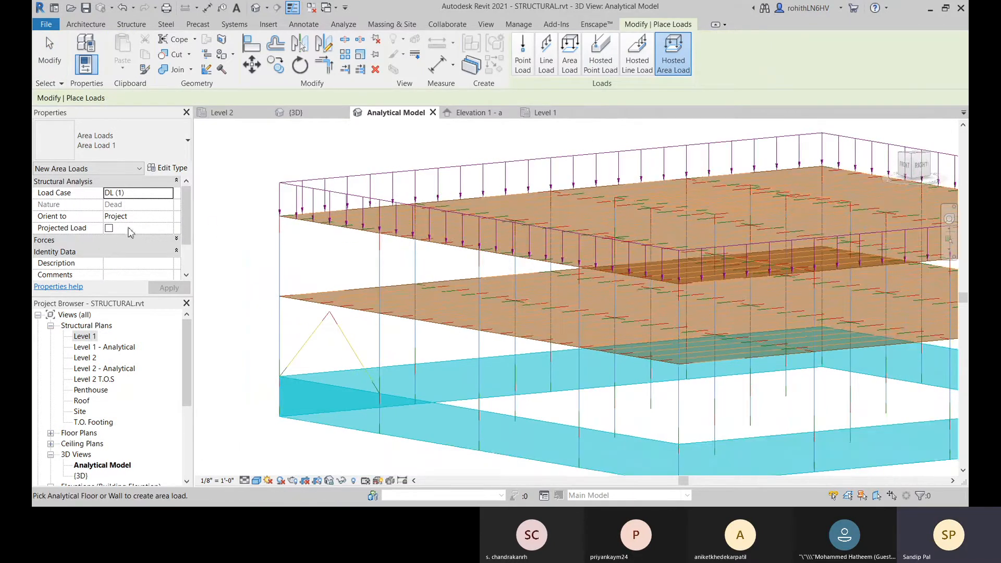
click(172, 194)
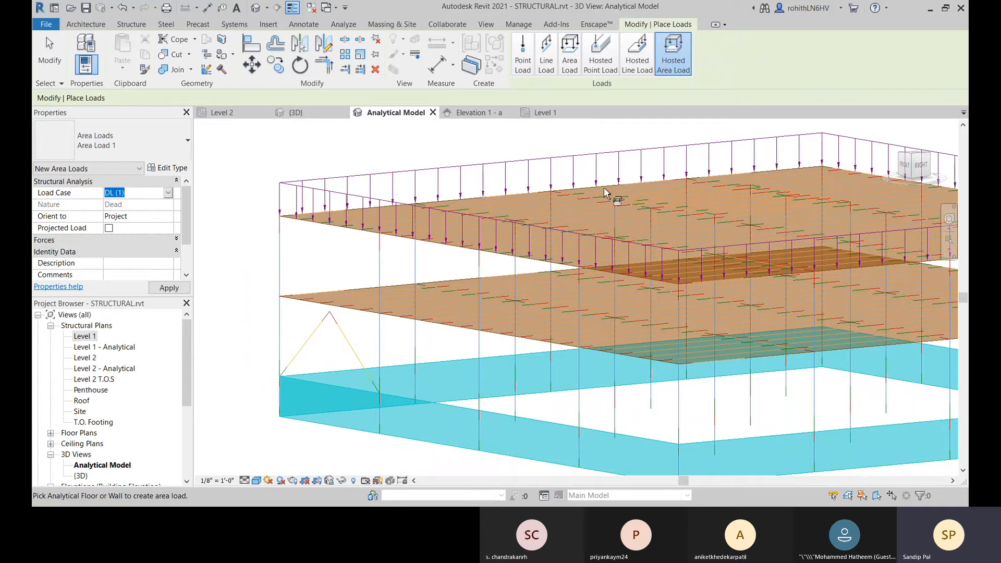
scroll(94, 218, down, 2)
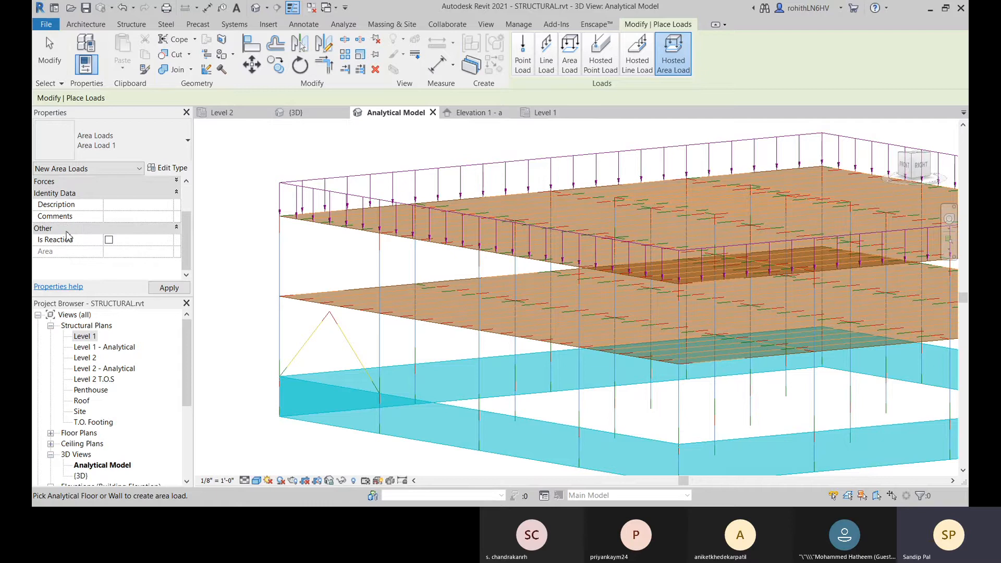
scroll(91, 229, up, 2)
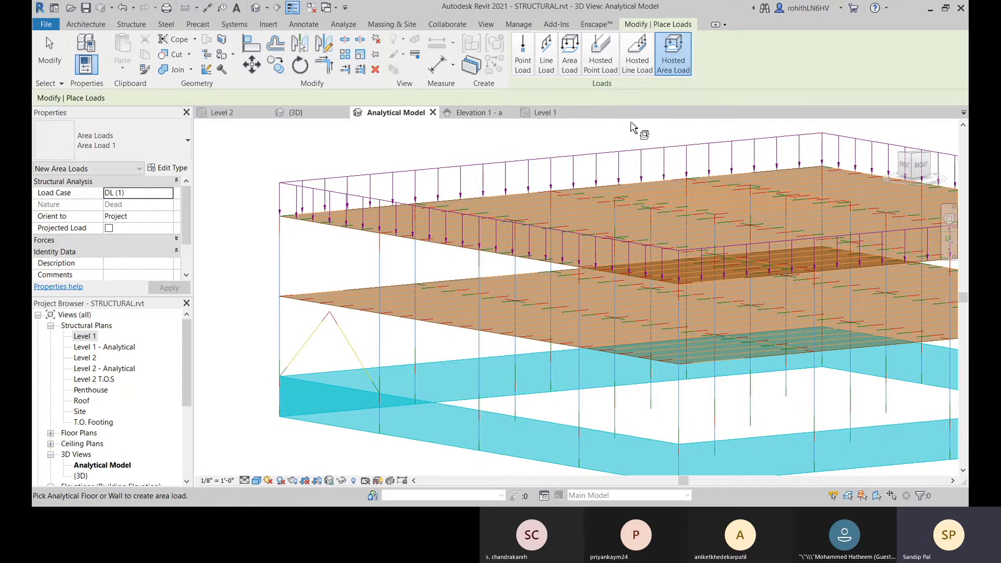
scroll(121, 236, down, 2)
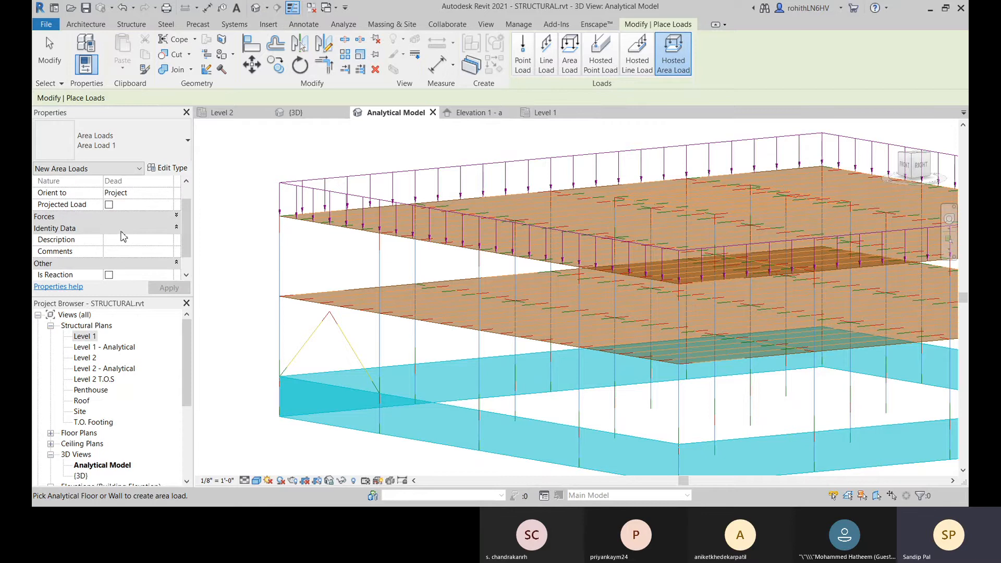
scroll(155, 228, down, 1)
scroll(148, 232, up, 3)
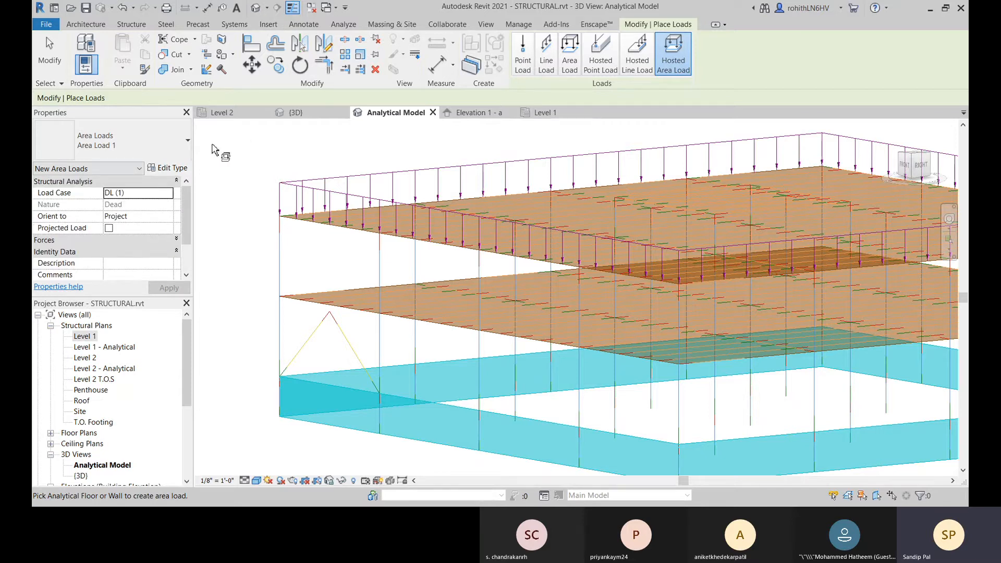
right_click(251, 152)
click(260, 153)
right_click(250, 157)
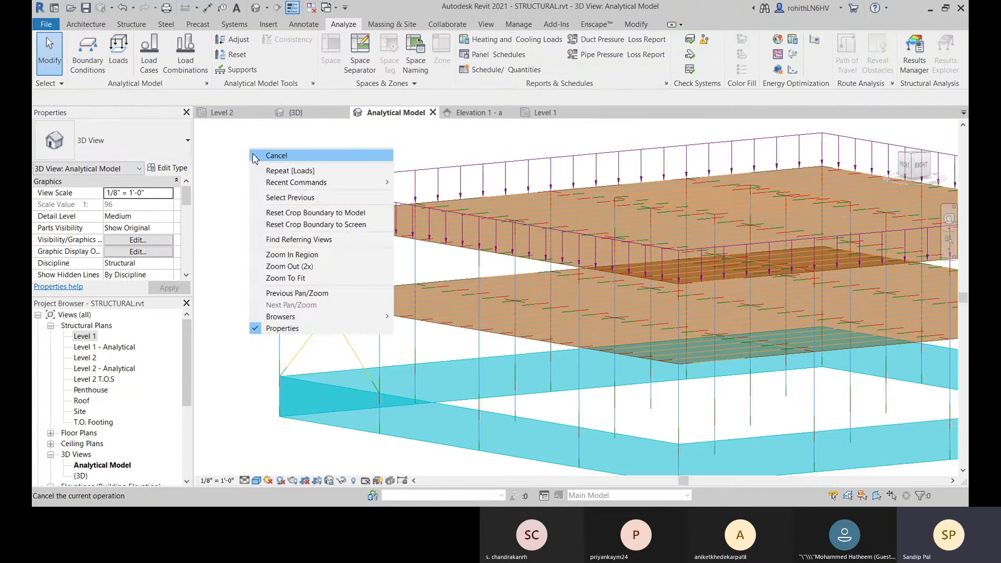
click(266, 155)
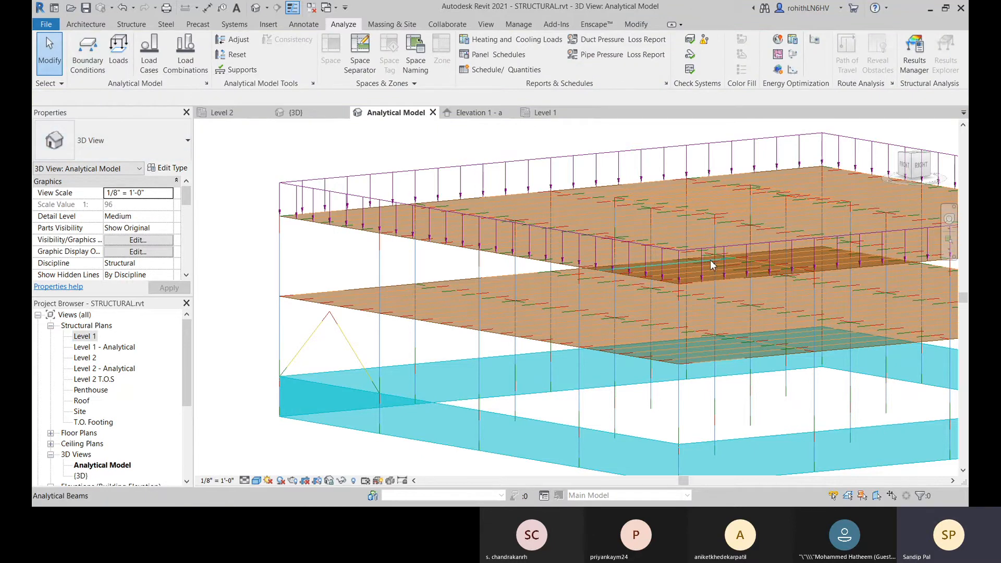
Step: Place a fixed point boundary condition at the base of the corner column beside the brace
scroll(601, 283, down, 2)
middle_drag(646, 376, 498, 332)
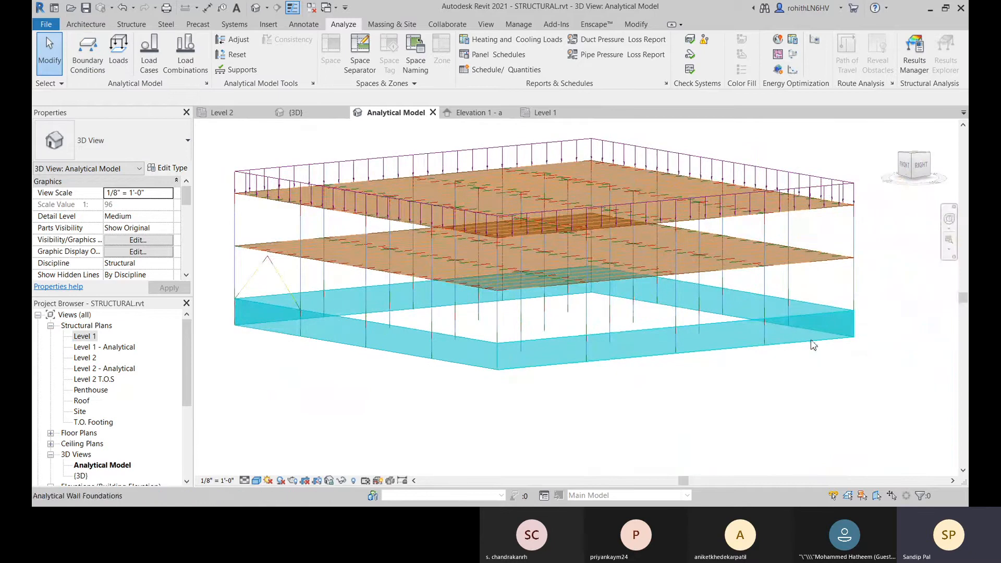
middle_drag(307, 338, 344, 342)
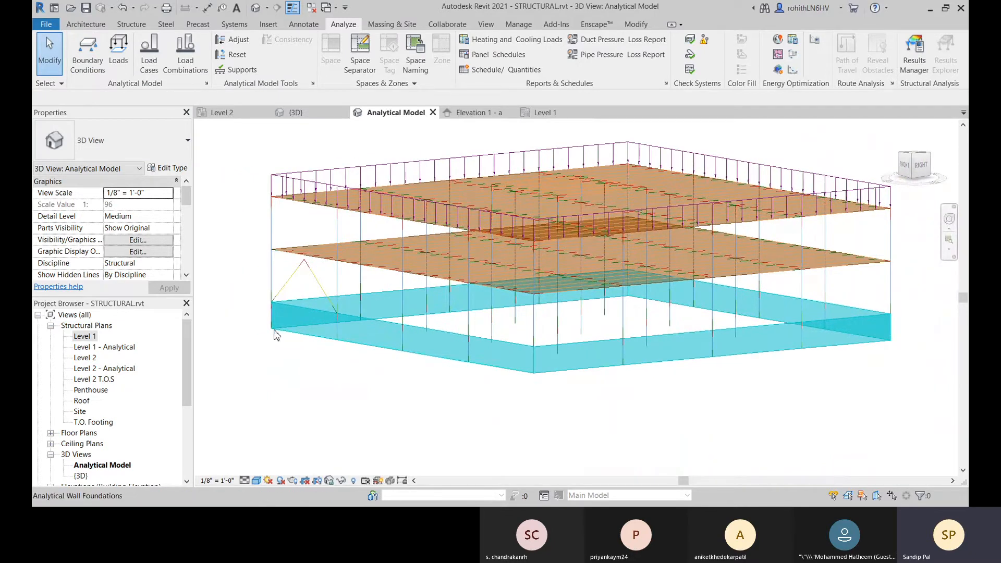
click(88, 52)
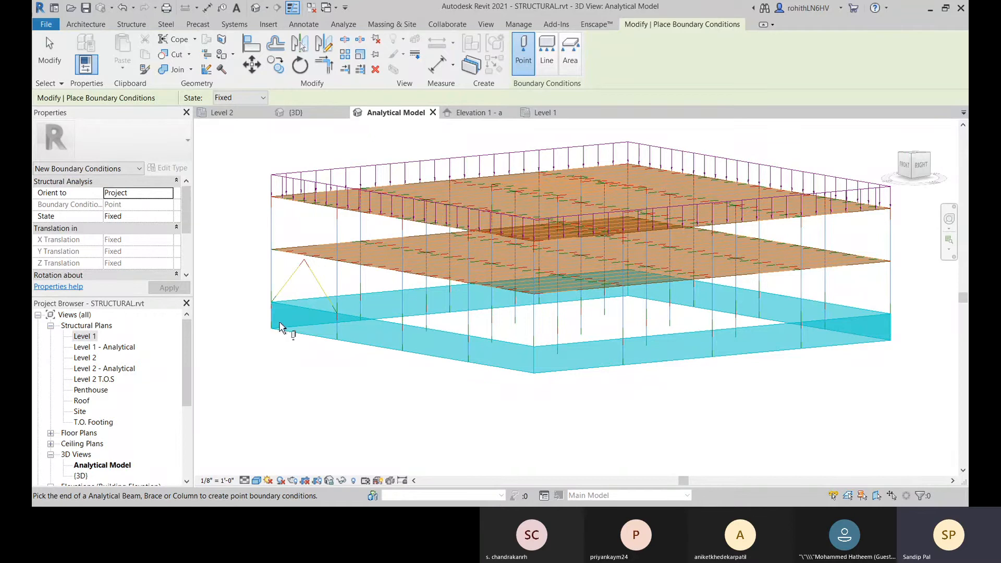
scroll(271, 332, up, 2)
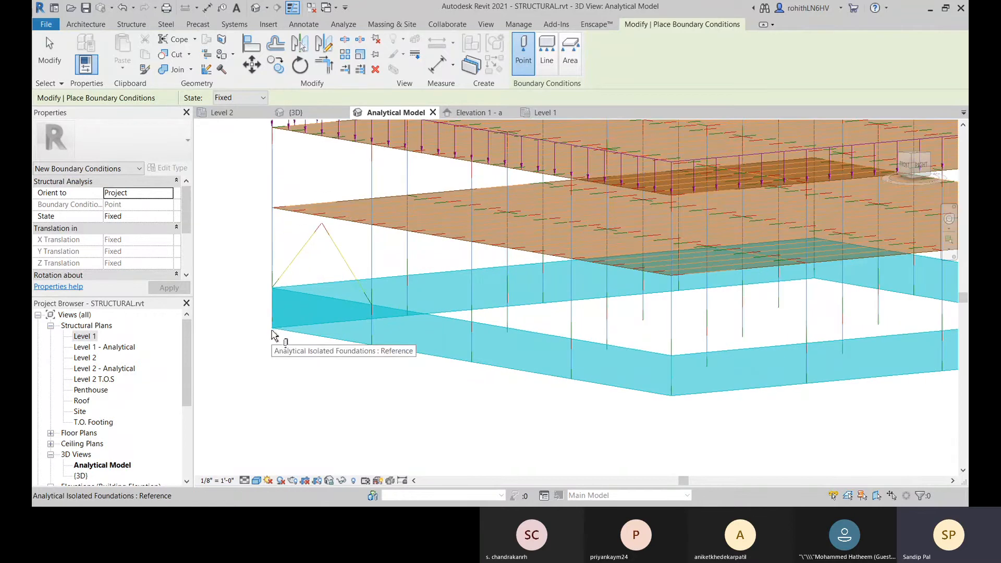
click(272, 332)
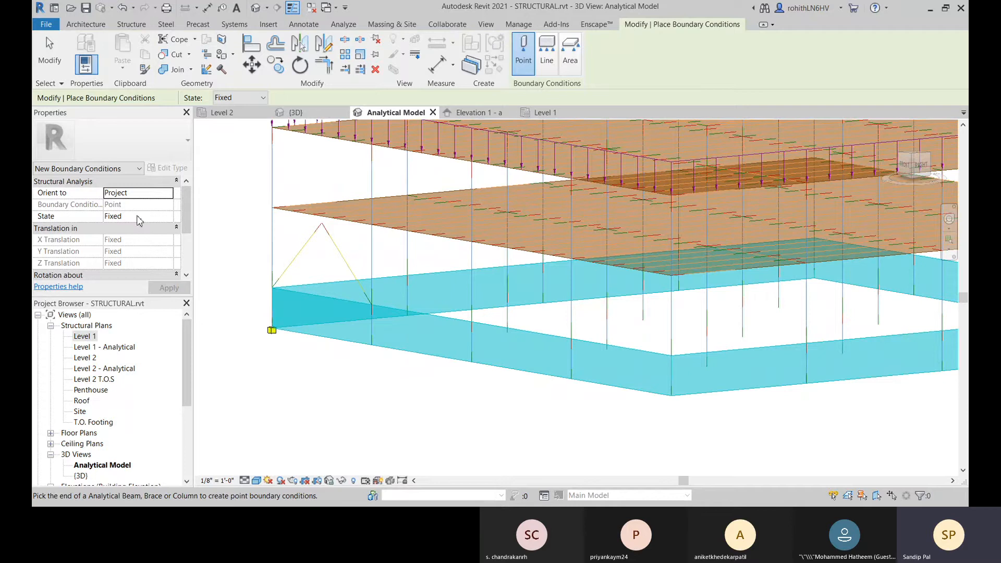
click(163, 217)
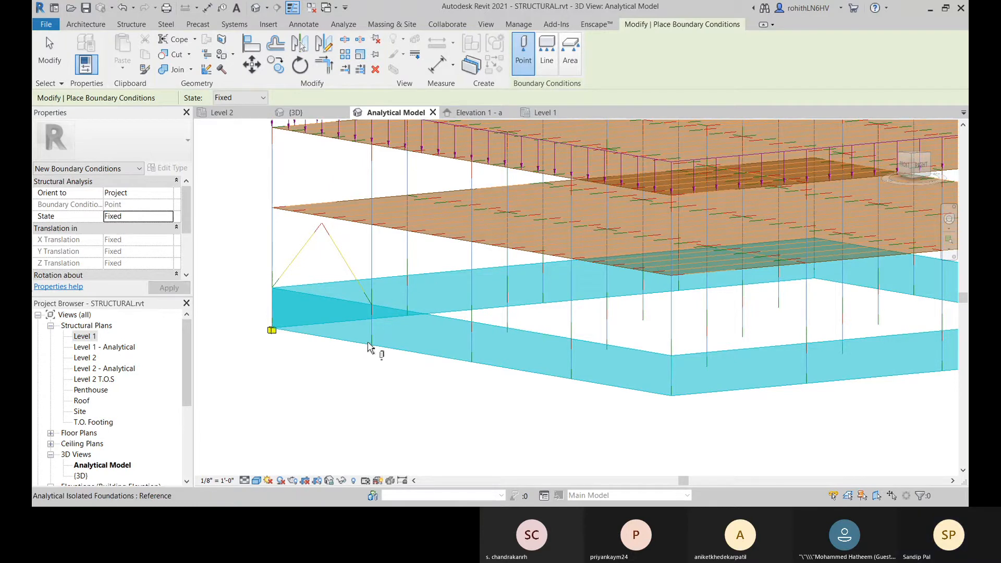
Step: Place fixed point boundary conditions at the remaining column bases along the two front sides of the perimeter foundation
click(371, 347)
click(472, 364)
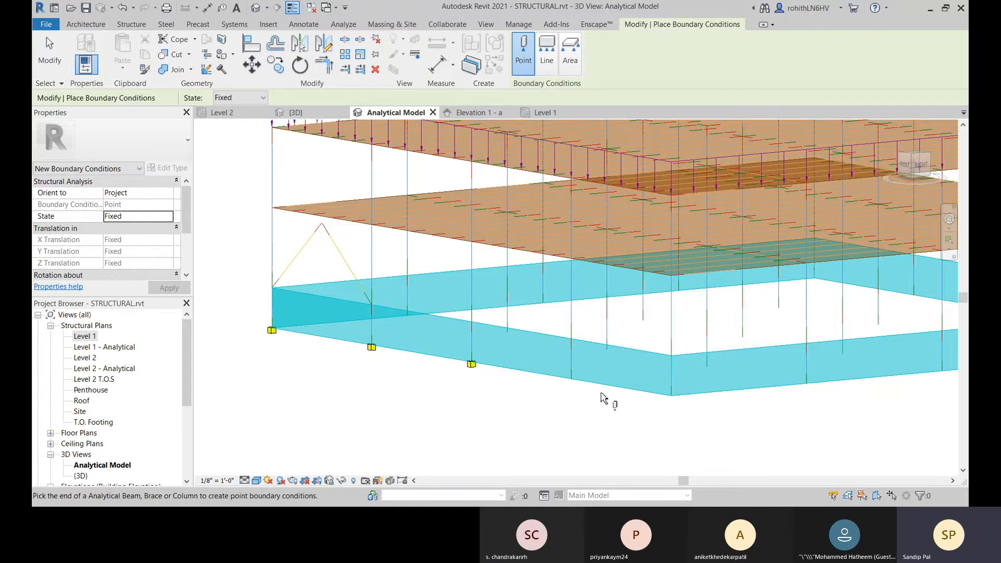
middle_drag(599, 407, 548, 395)
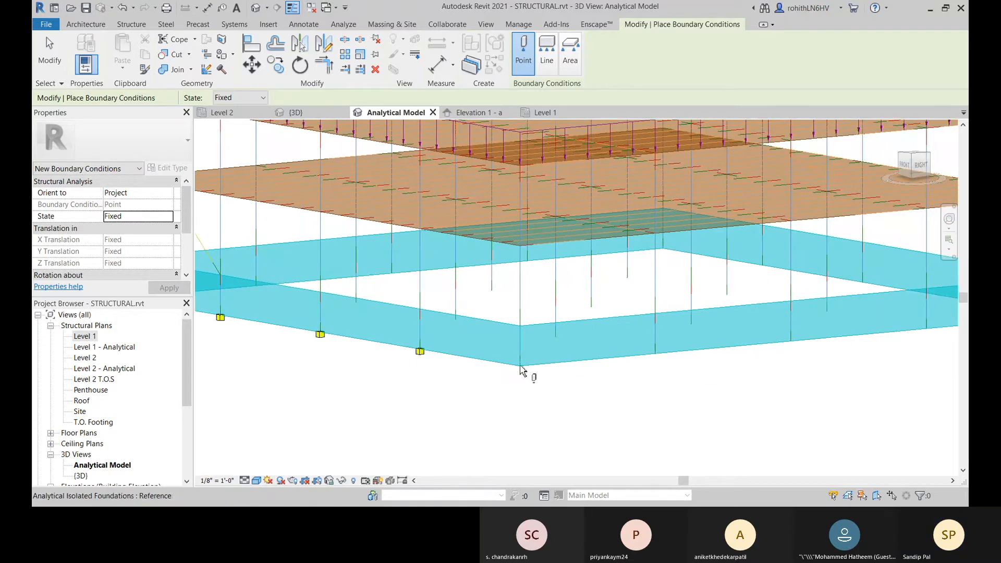
click(520, 366)
click(655, 355)
mouse_move(733, 384)
middle_down()
mouse_move(547, 373)
mouse_move(587, 412)
middle_up()
click(546, 354)
click(682, 342)
Step: Place fixed point boundary conditions at the remaining column bases along the two rear sides of the perimeter foundation
click(566, 367)
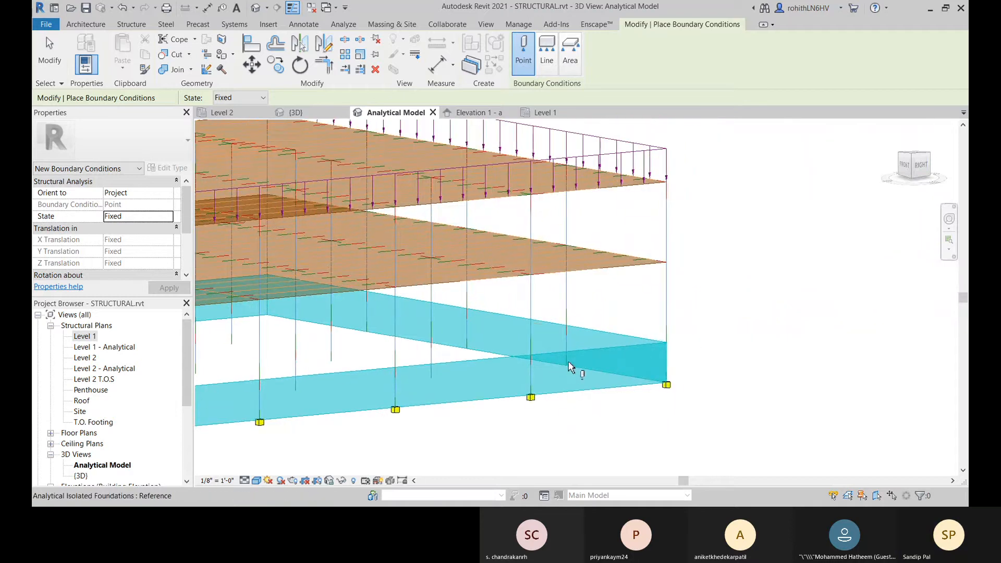
click(466, 350)
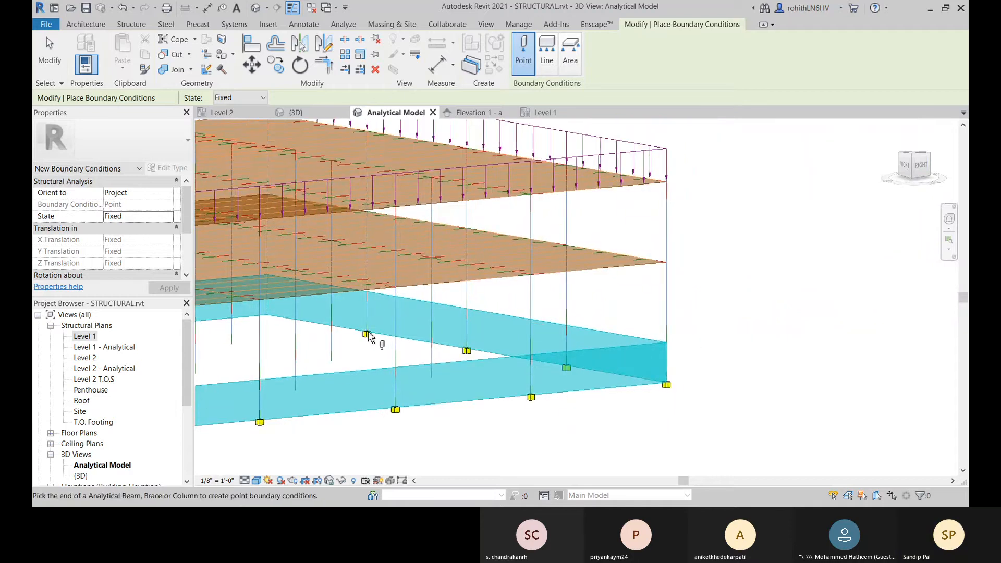
middle_drag(373, 338, 537, 365)
click(428, 319)
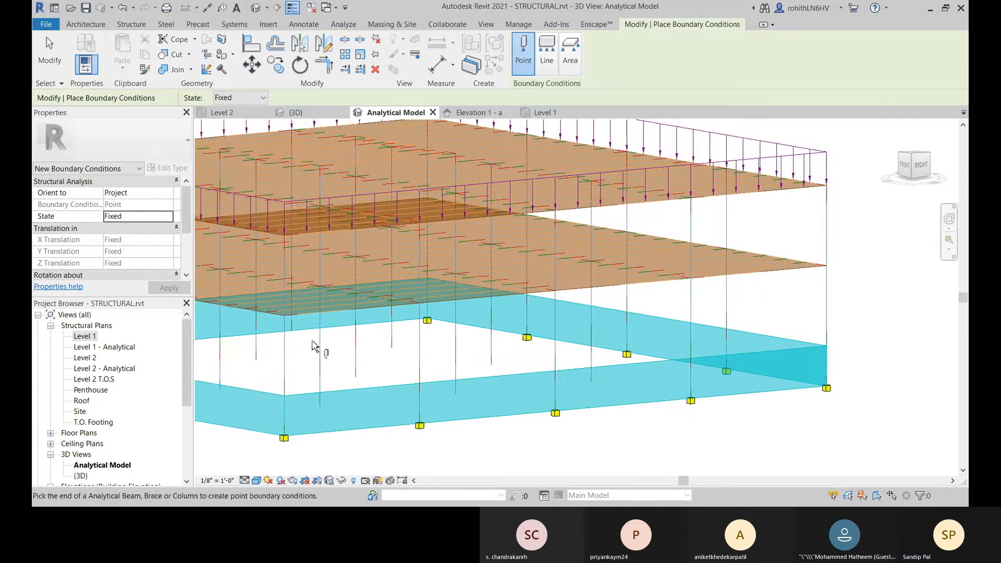
click(293, 333)
middle_drag(335, 355, 496, 371)
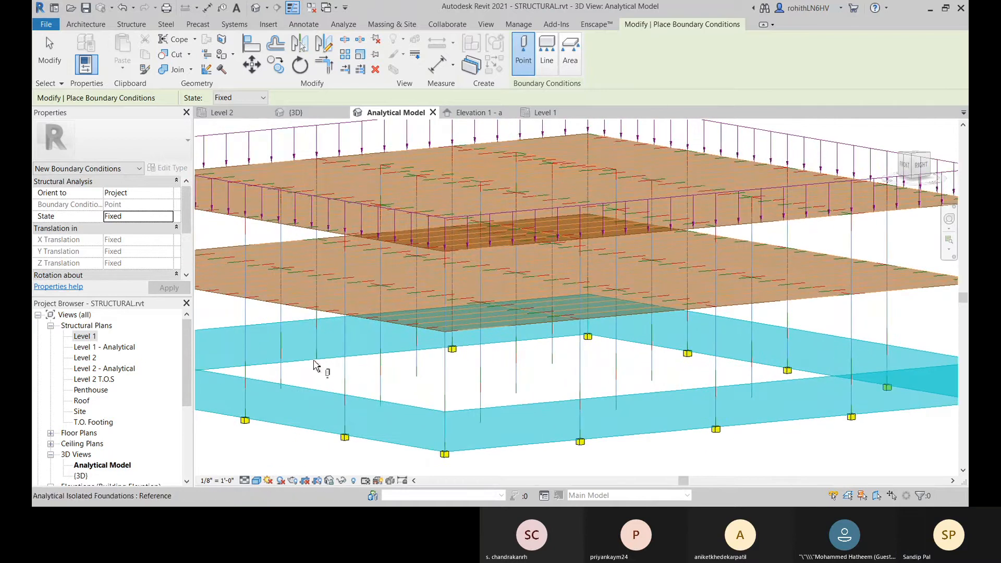
middle_drag(330, 379, 495, 380)
click(345, 372)
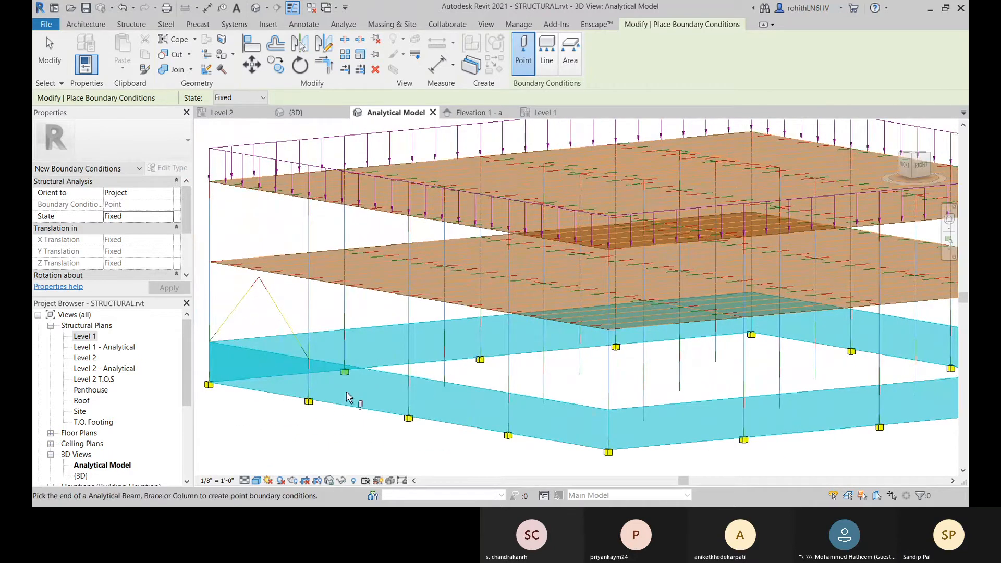
Step: Place fixed point boundary conditions at the bases of the interior columns in the first two rows from the braced side
middle_drag(317, 417, 361, 404)
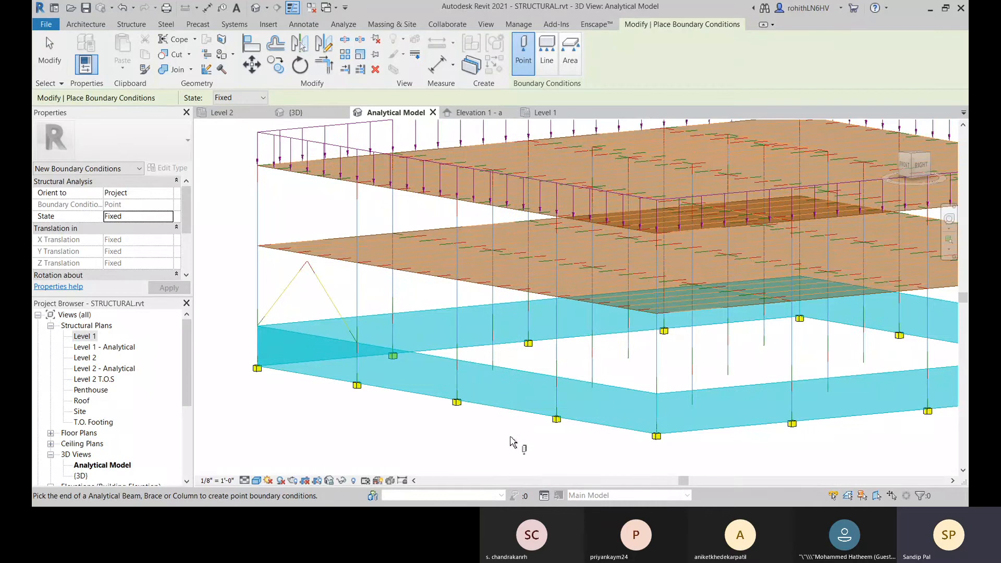
shift+middle_drag(512, 439, 534, 477)
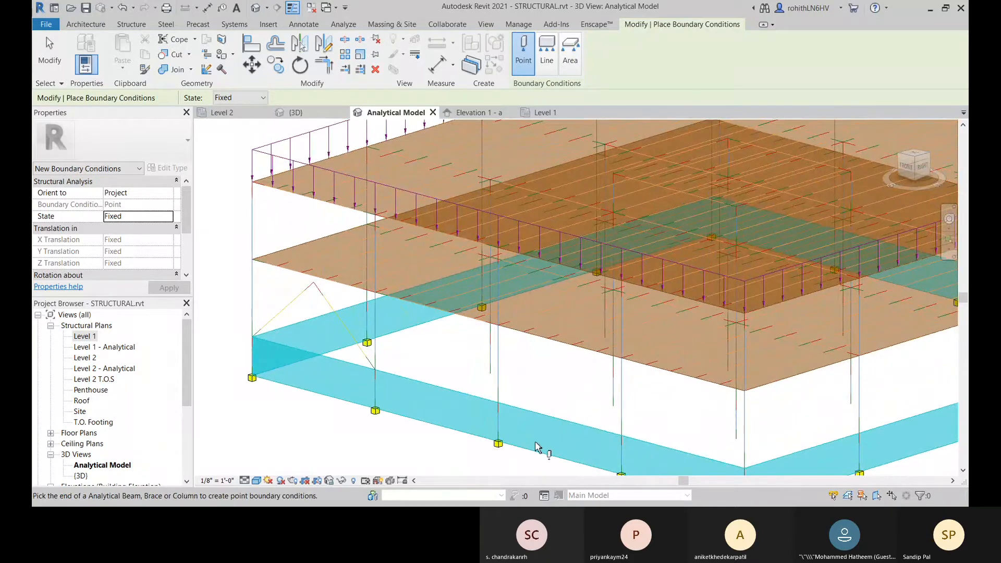
shift+middle_drag(495, 423, 524, 365)
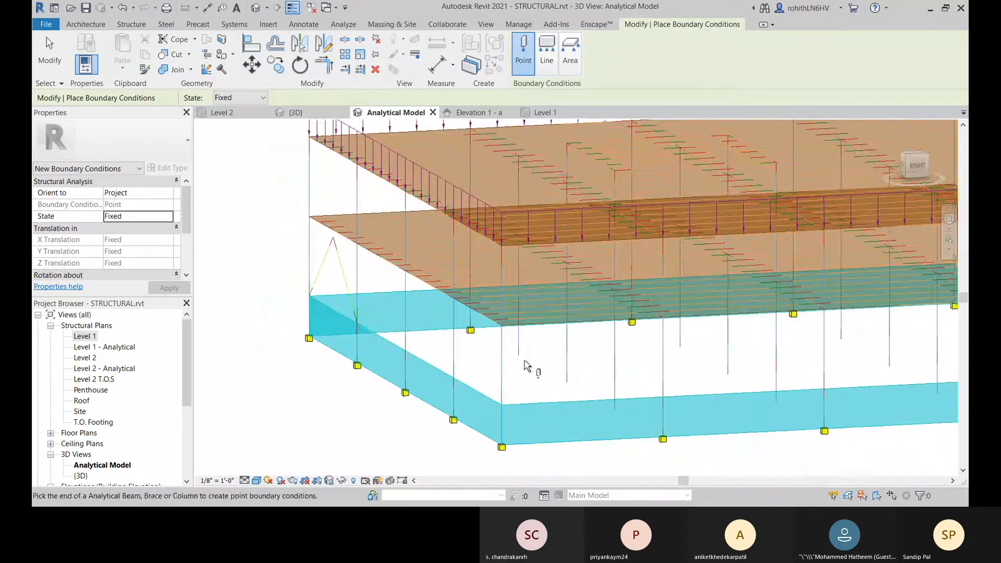
click(520, 358)
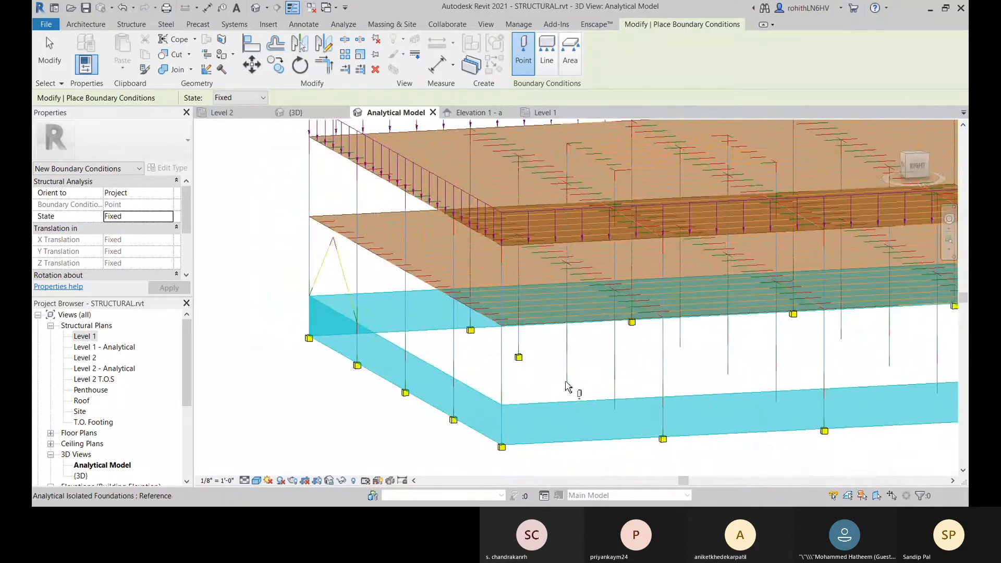
shift+middle_drag(592, 382, 534, 406)
click(531, 405)
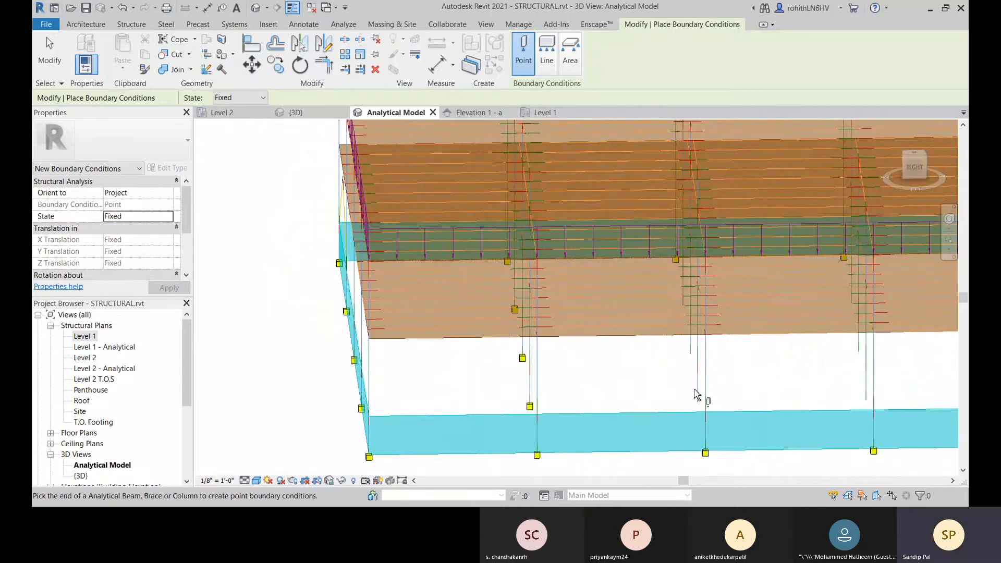
click(698, 405)
Step: Place fixed point boundary conditions at the column bases of the last interior row
shift+middle_drag(692, 358, 710, 329)
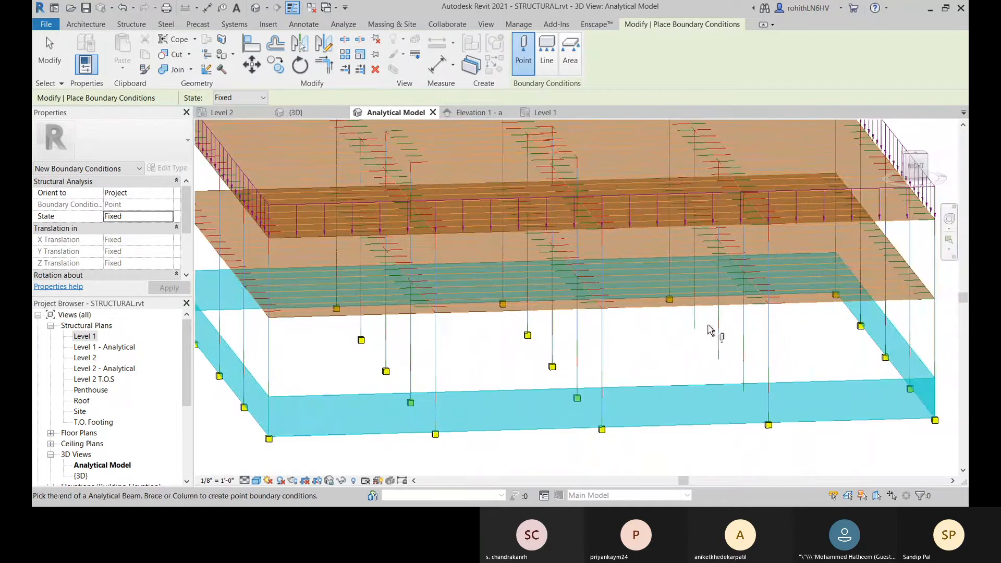
click(696, 330)
click(719, 360)
shift+middle_drag(760, 395, 642, 355)
Step: Add fixed point boundary conditions at several column nodes directly above the base supports, level with the foundation wall tops
click(376, 368)
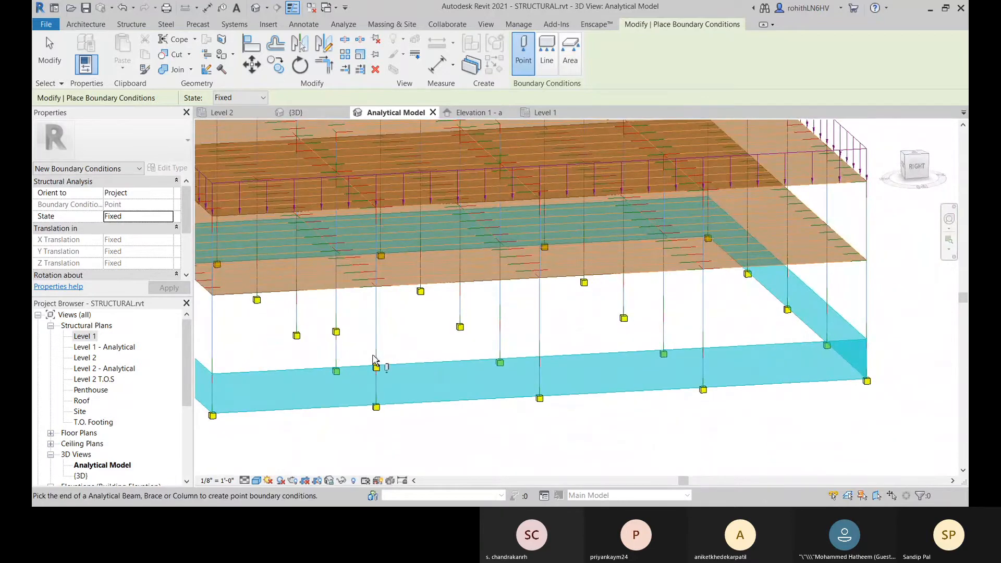
shift+middle_drag(375, 364, 386, 344)
shift+middle_drag(319, 311, 308, 331)
shift+middle_drag(232, 298, 423, 353)
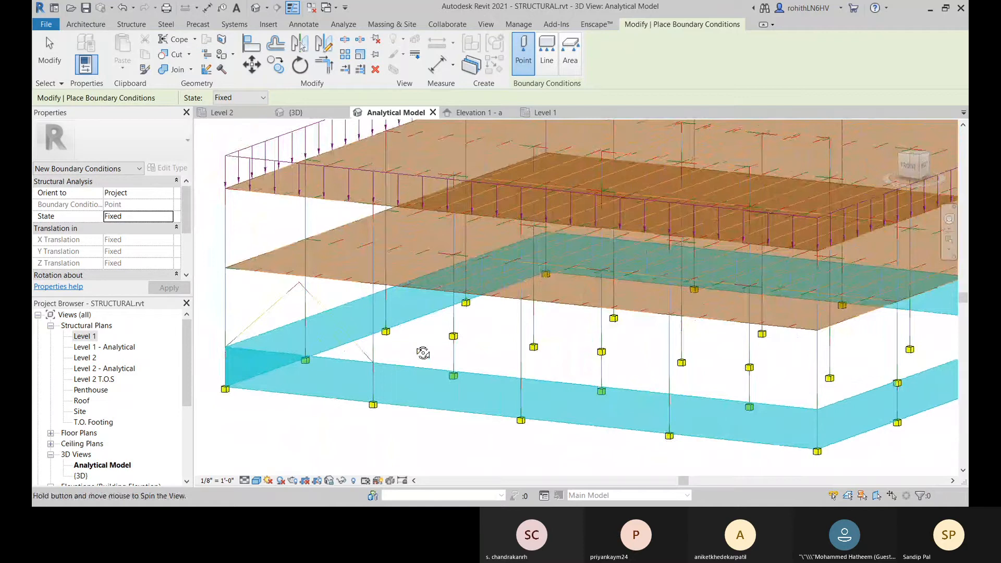
shift+middle_drag(423, 353, 898, 430)
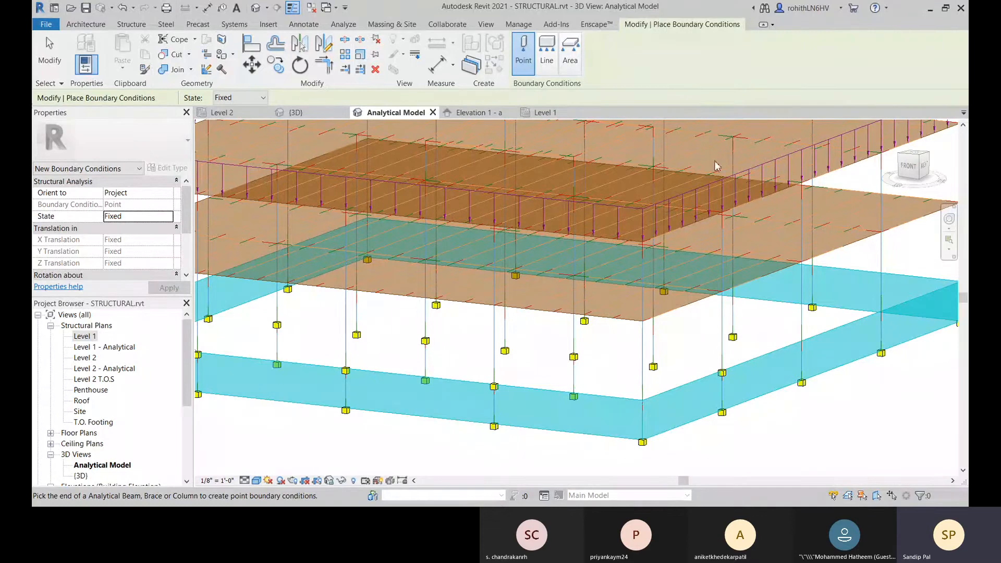
Step: Add fixed point boundary conditions at further column nodes level with the foundation wall tops
middle_drag(793, 340, 797, 324)
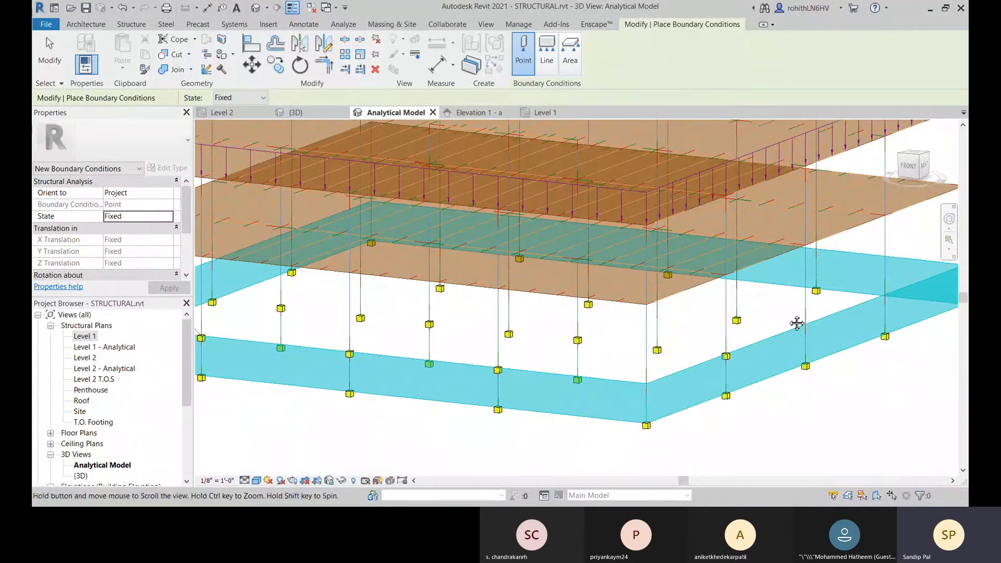
shift+middle_drag(503, 334, 661, 370)
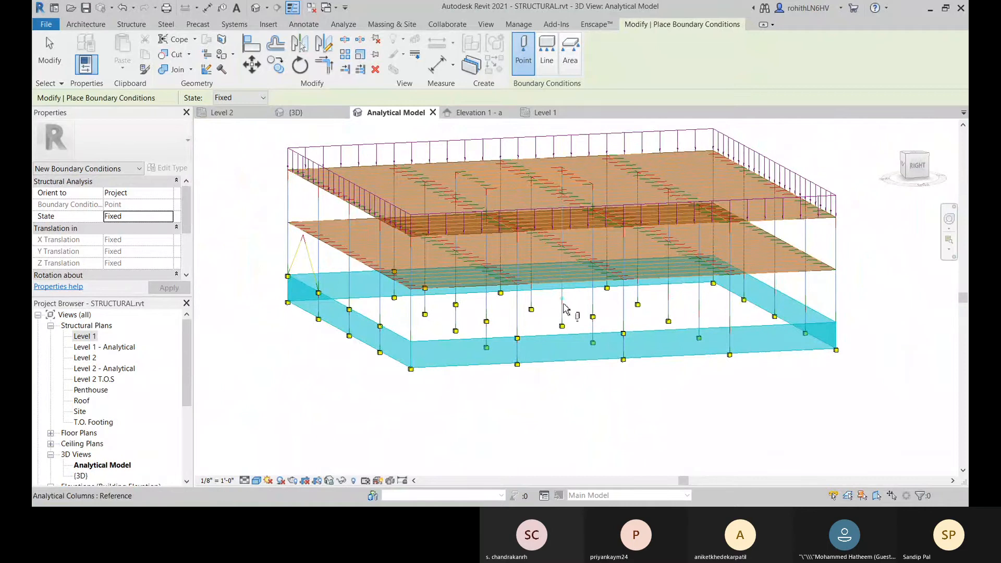
shift+middle_drag(552, 302, 472, 282)
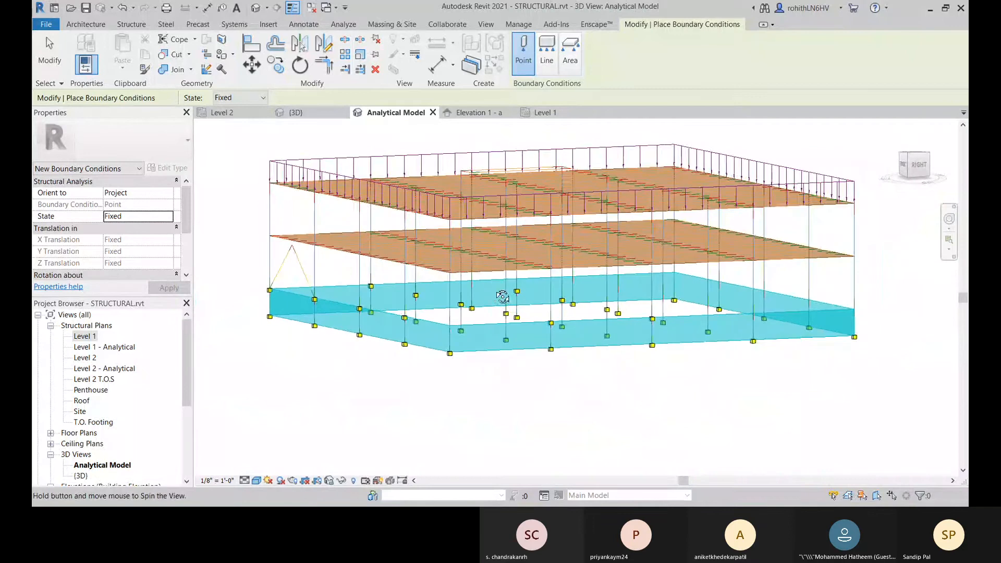
shift+middle_drag(521, 318, 521, 284)
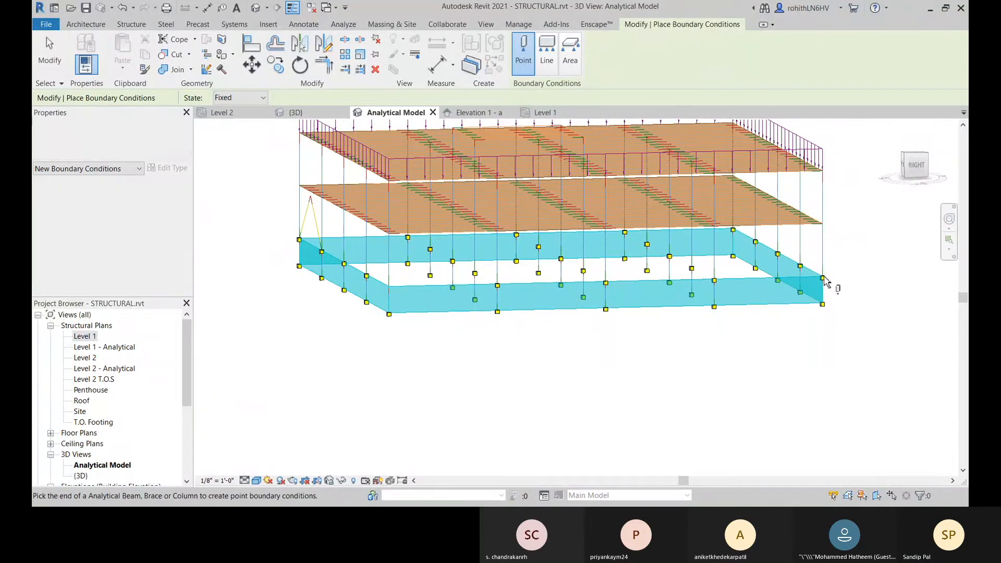
shift+middle_drag(829, 307, 842, 365)
middle_drag(559, 373, 633, 399)
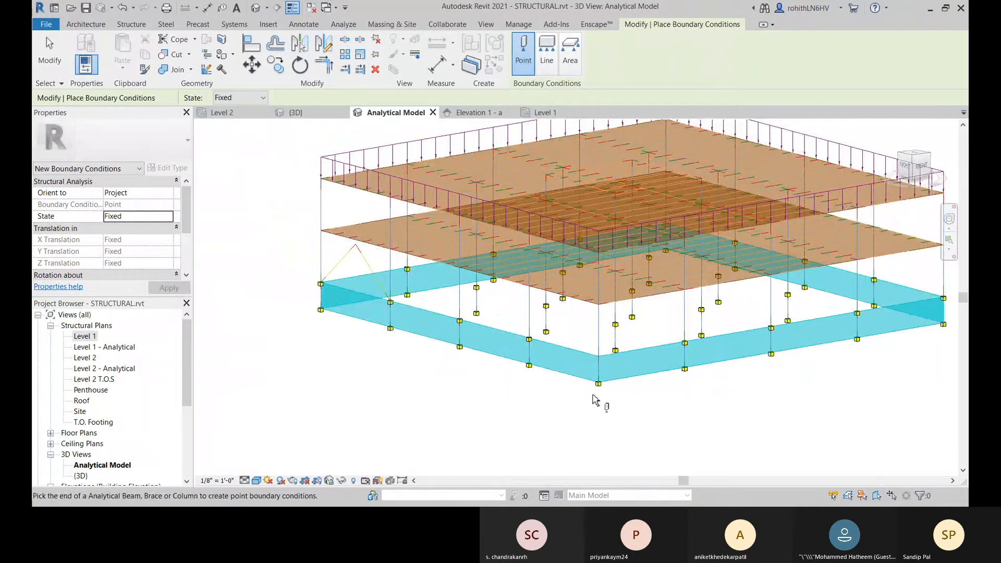
middle_drag(266, 246, 270, 255)
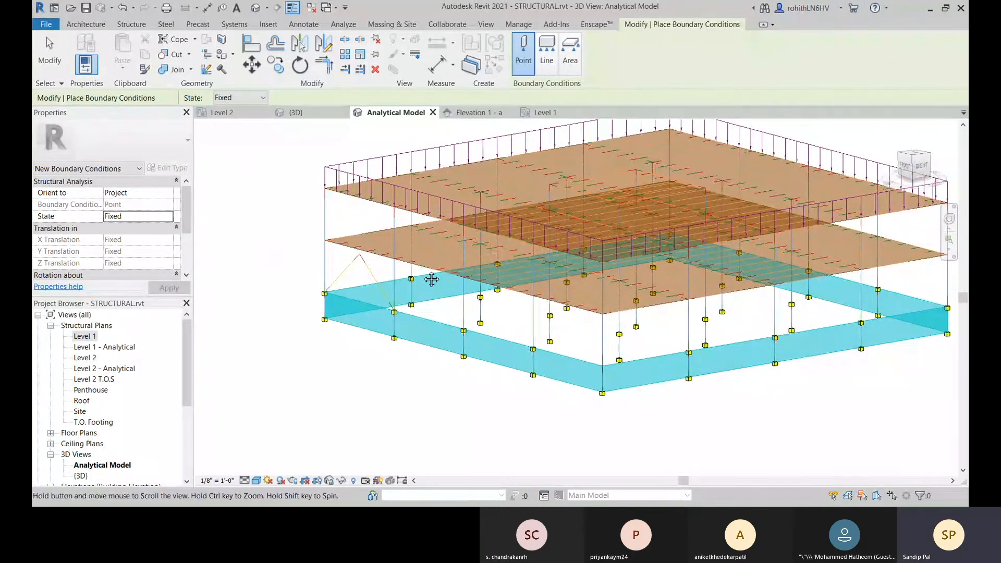
middle_drag(409, 301, 407, 315)
Step: Try to place a fixed line boundary condition on an analytical beam of the lower floor near the braced corner, dismissing the save reminder
click(547, 58)
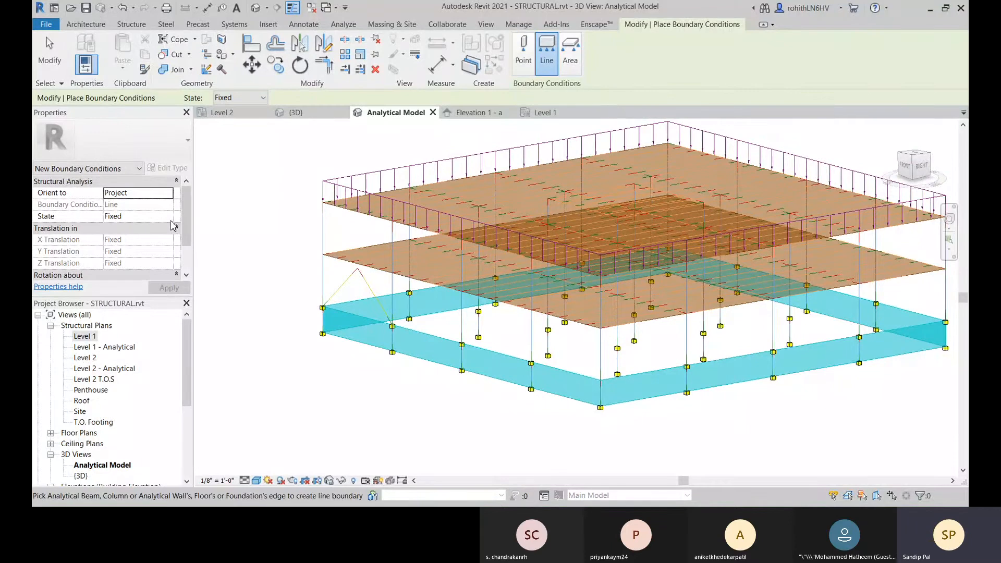
scroll(406, 261, up, 3)
middle_drag(375, 261, 469, 259)
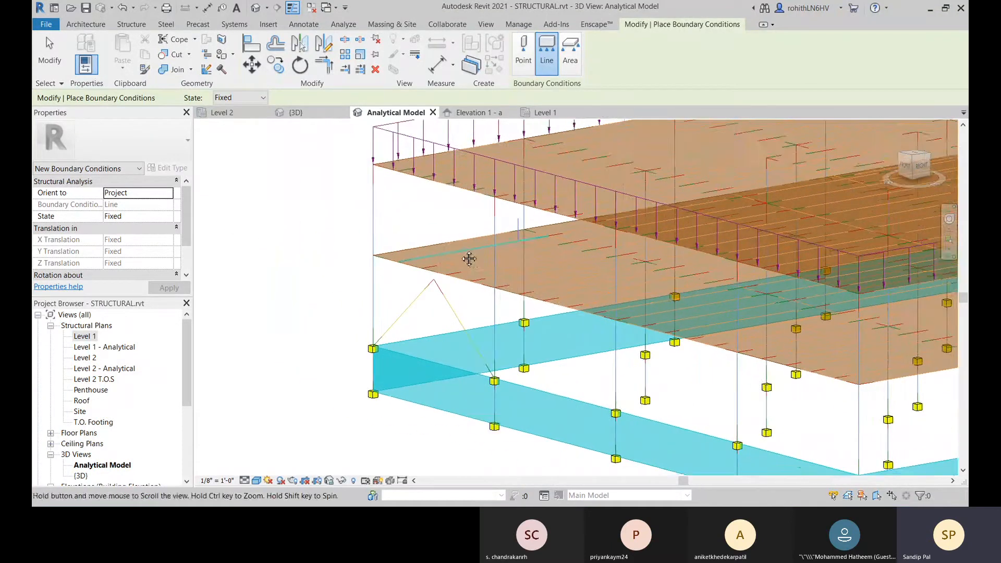
scroll(458, 259, up, 1)
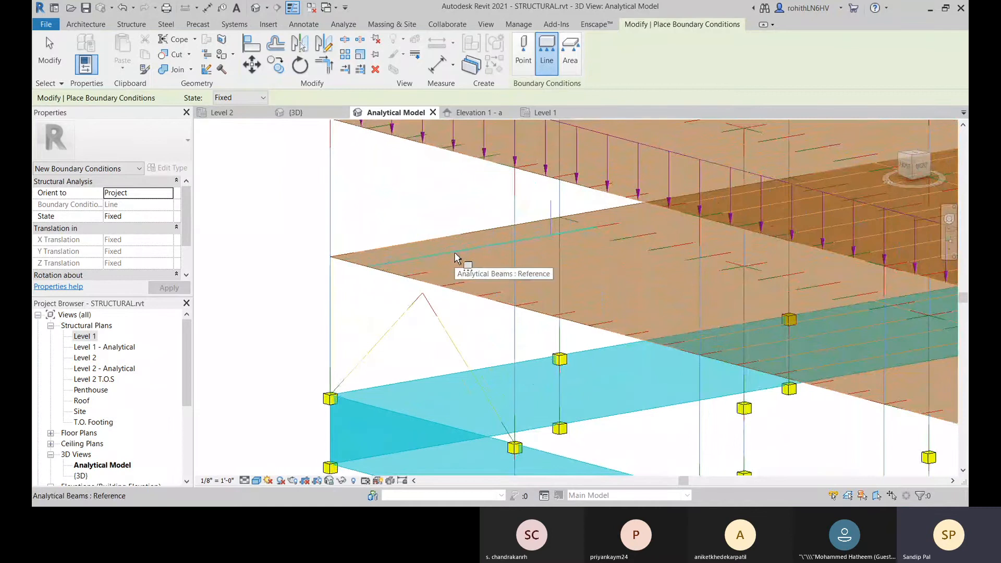
click(454, 257)
middle_drag(454, 258, 585, 298)
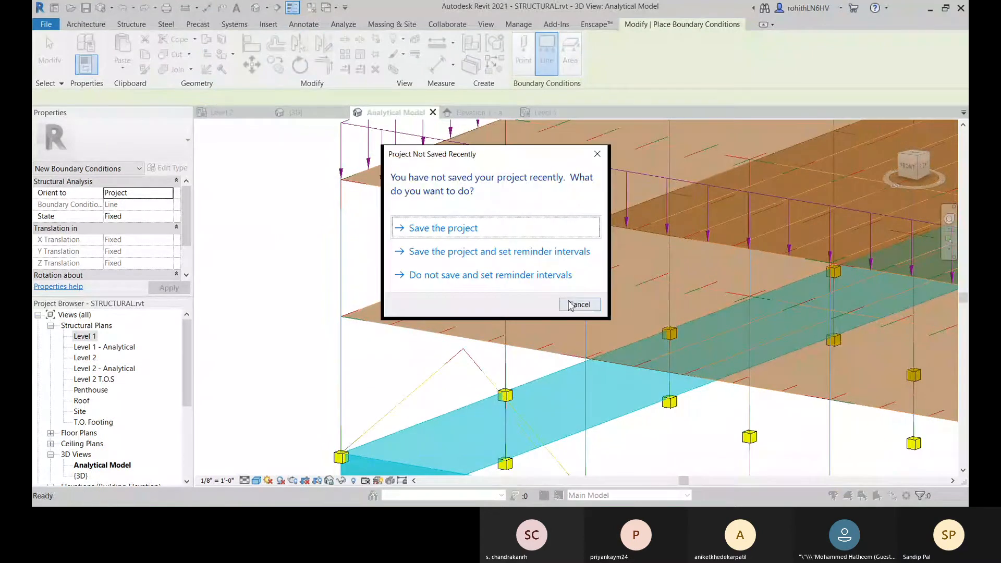
click(579, 305)
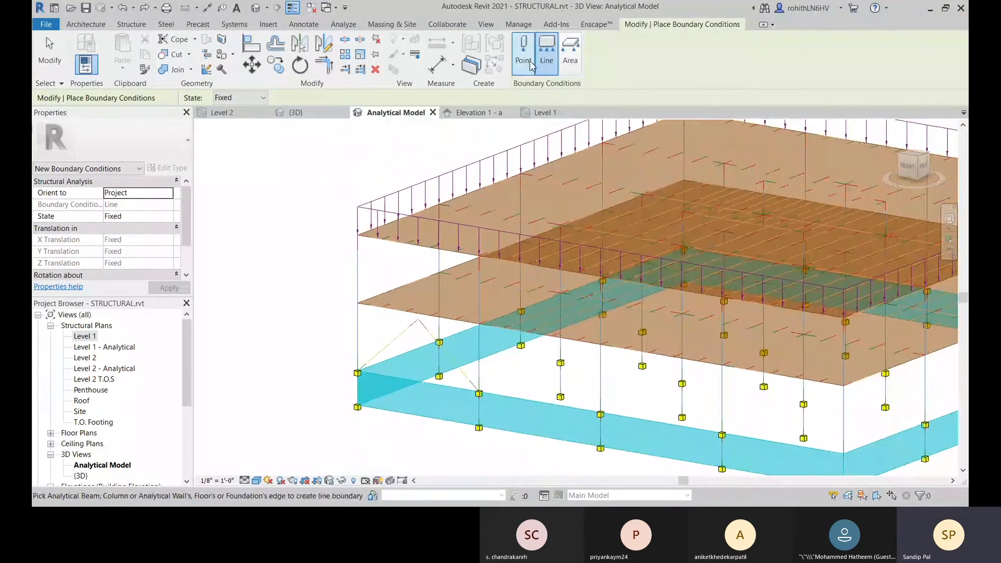
Step: Place a pinned area boundary condition on the uppermost analytical floor and inspect its supports along the floor edges
click(576, 73)
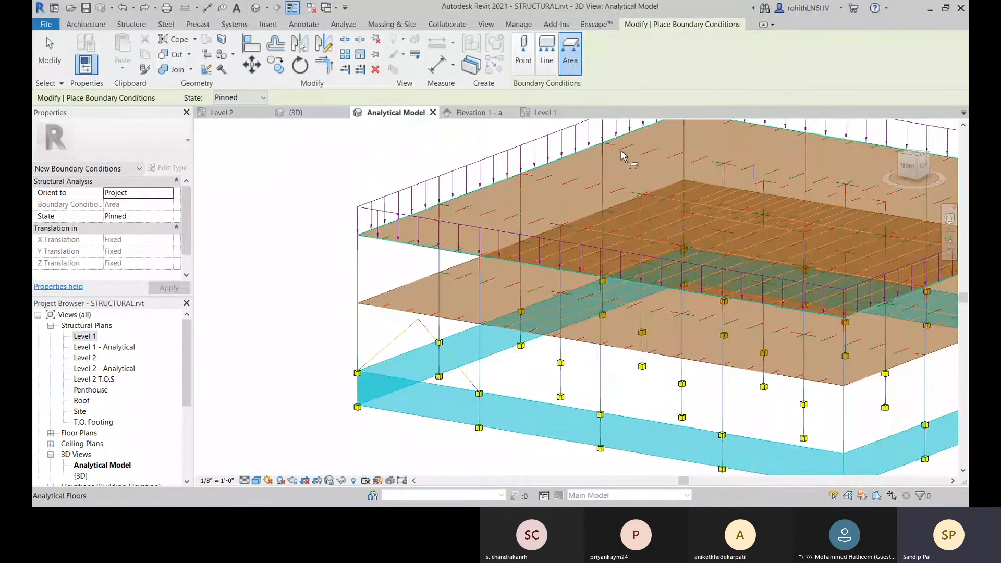
scroll(619, 167, down, 1)
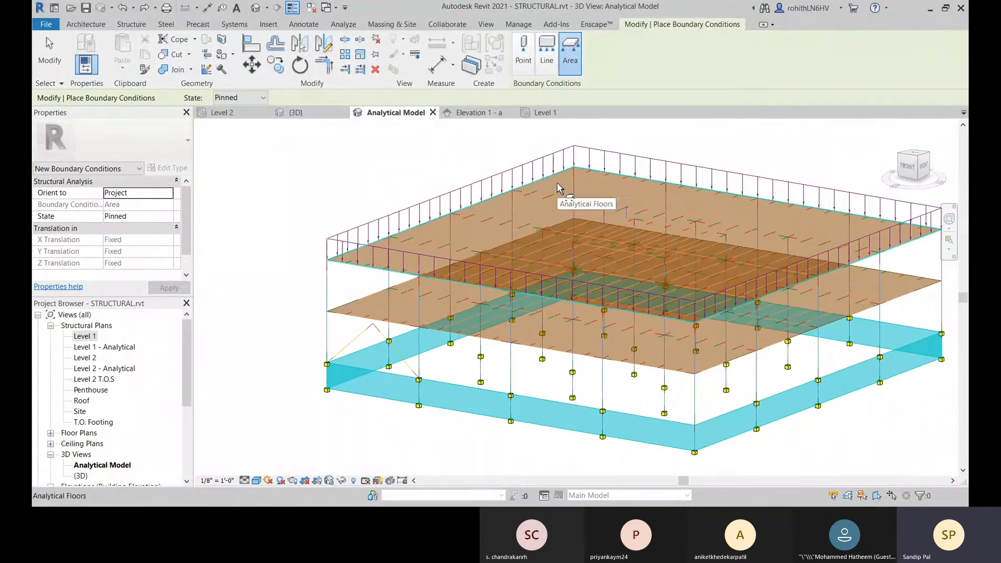
click(557, 187)
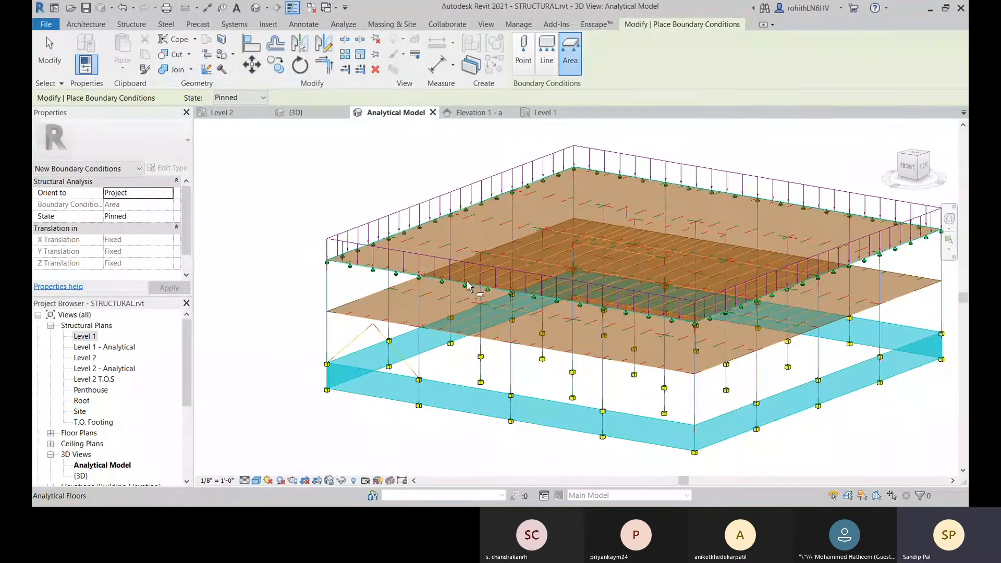
scroll(469, 237, up, 2)
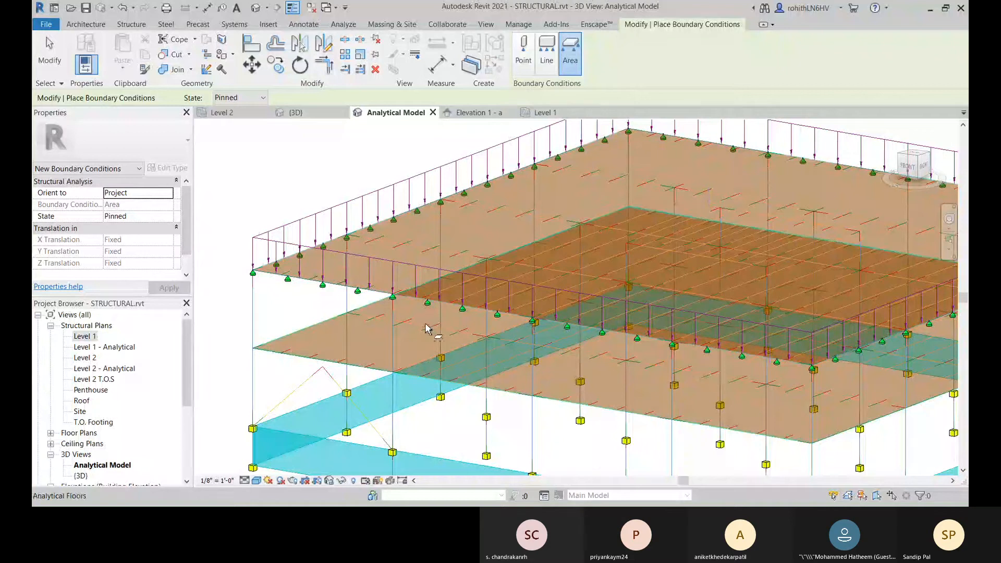
middle_drag(307, 277, 505, 266)
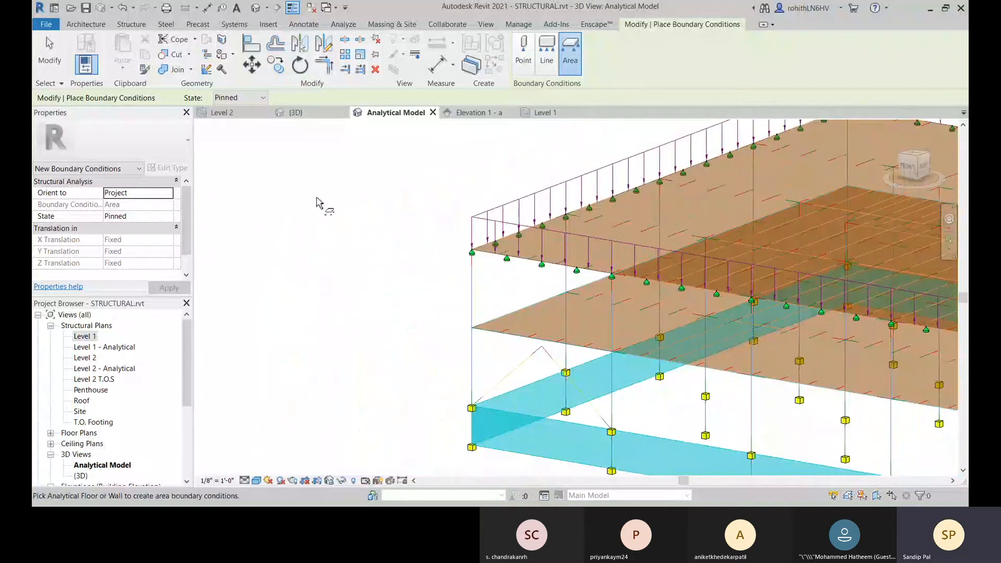
scroll(469, 253, up, 2)
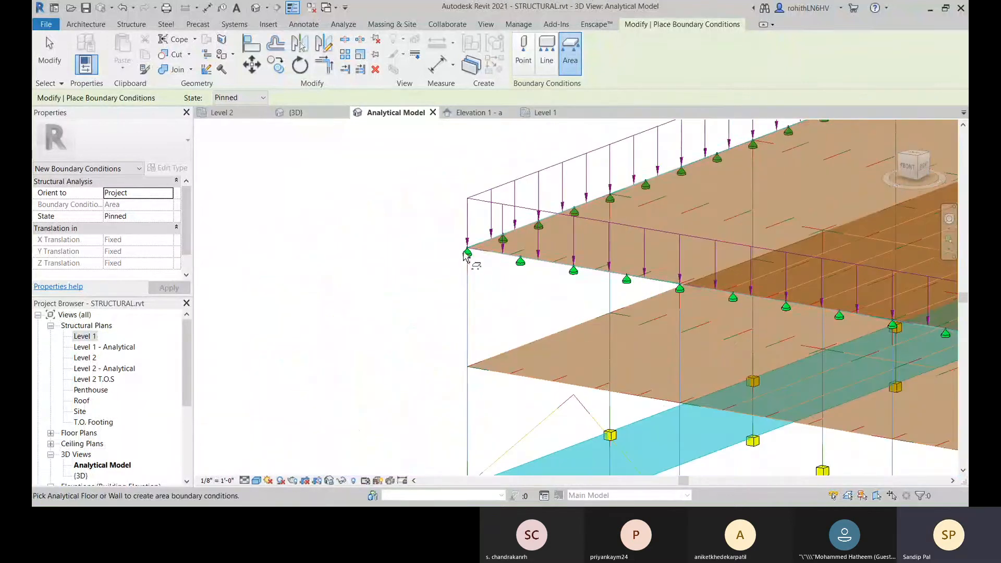
scroll(490, 263, down, 2)
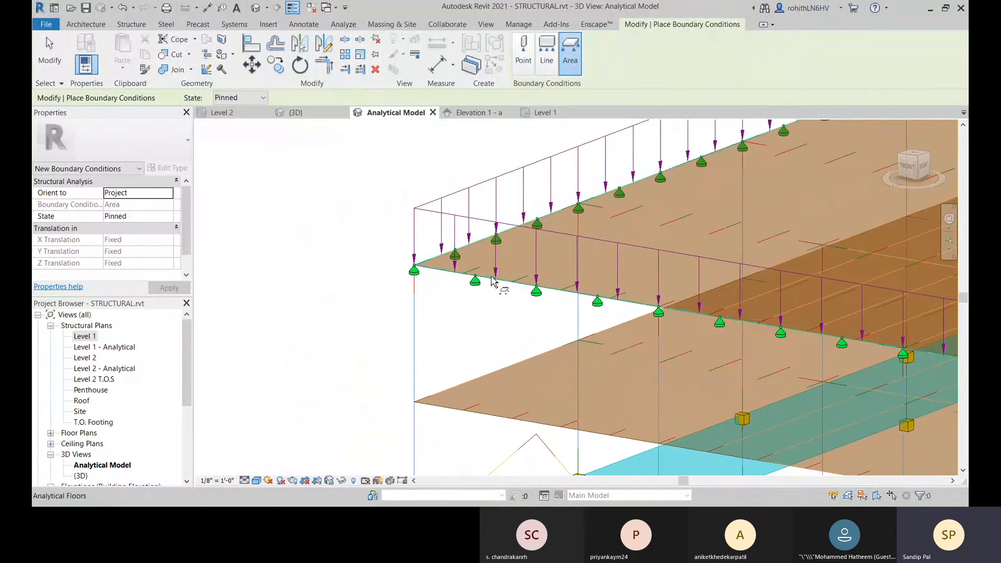
scroll(396, 266, down, 1)
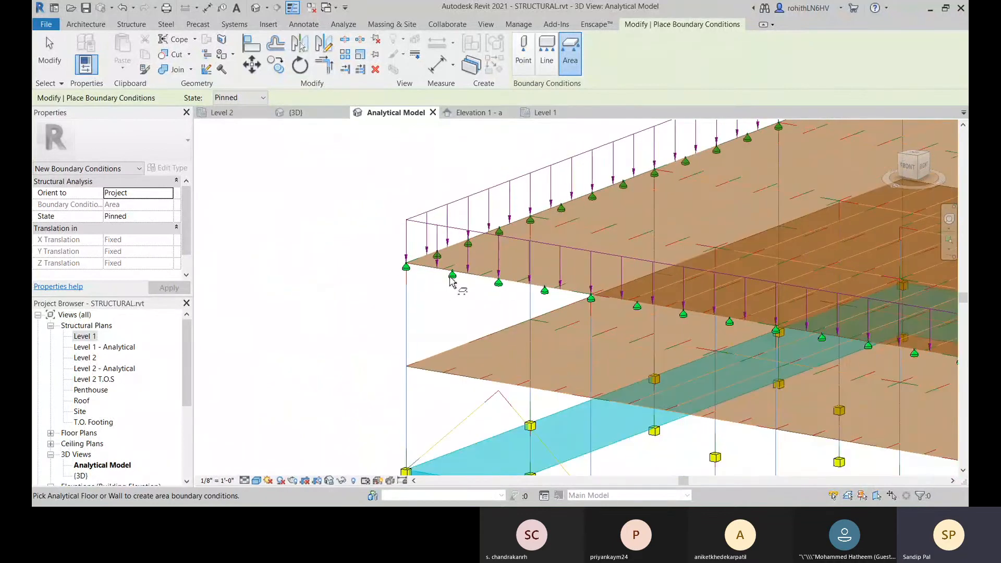
right_click(361, 204)
click(365, 206)
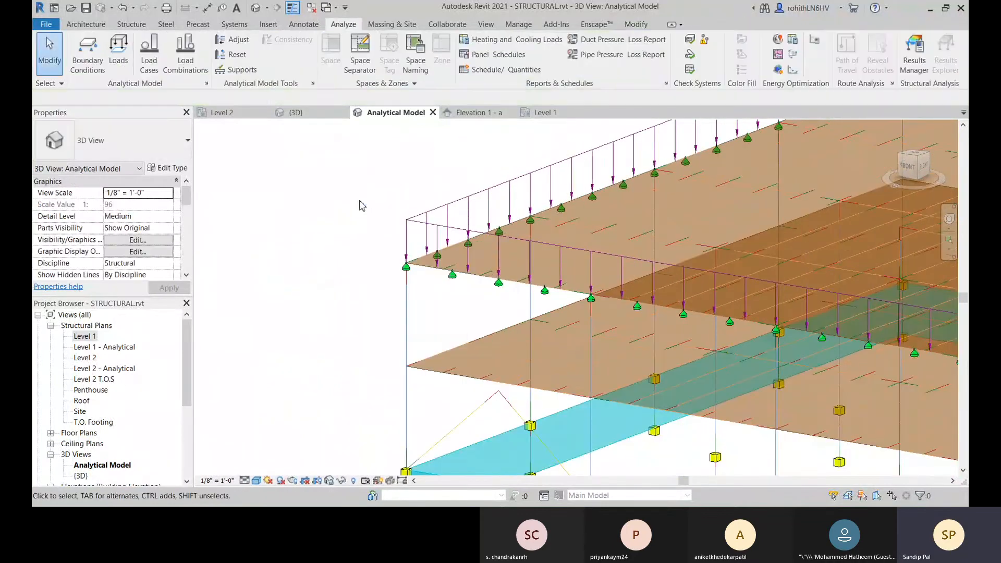
Step: Set the uppermost floor's area boundary condition state to User and inspect its X Translation setting
scroll(456, 284, up, 1)
click(457, 284)
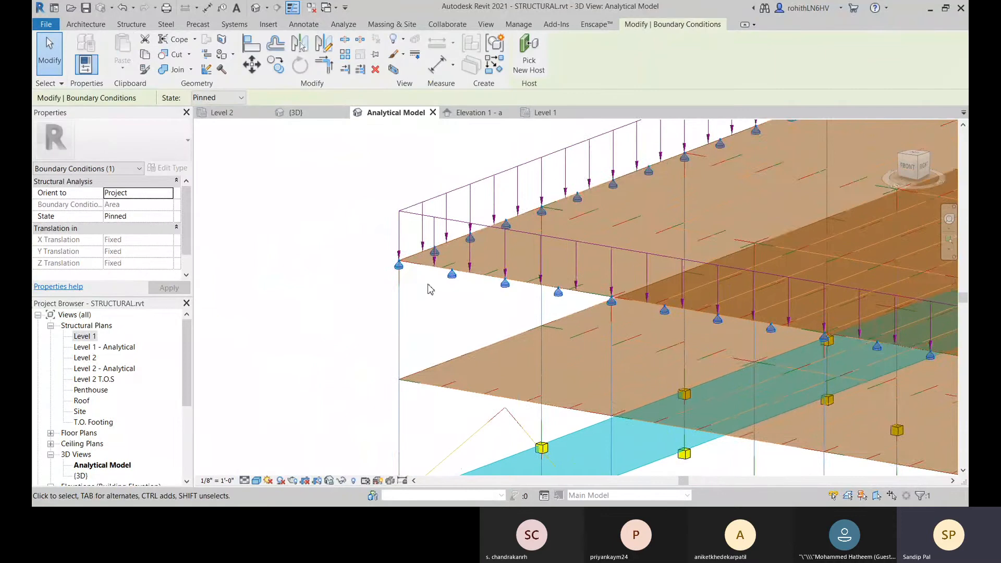
scroll(458, 287, down, 2)
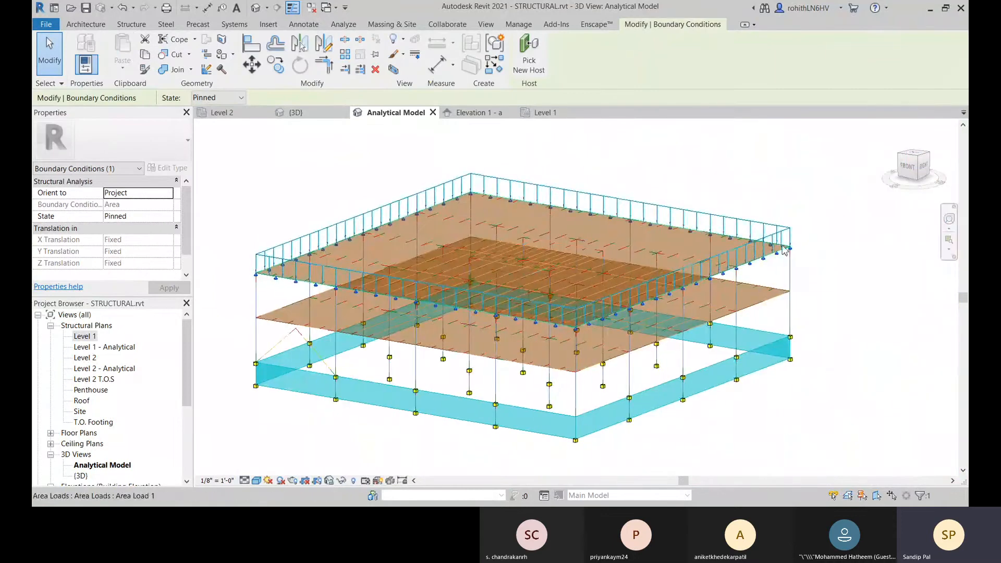
middle_drag(255, 331, 406, 319)
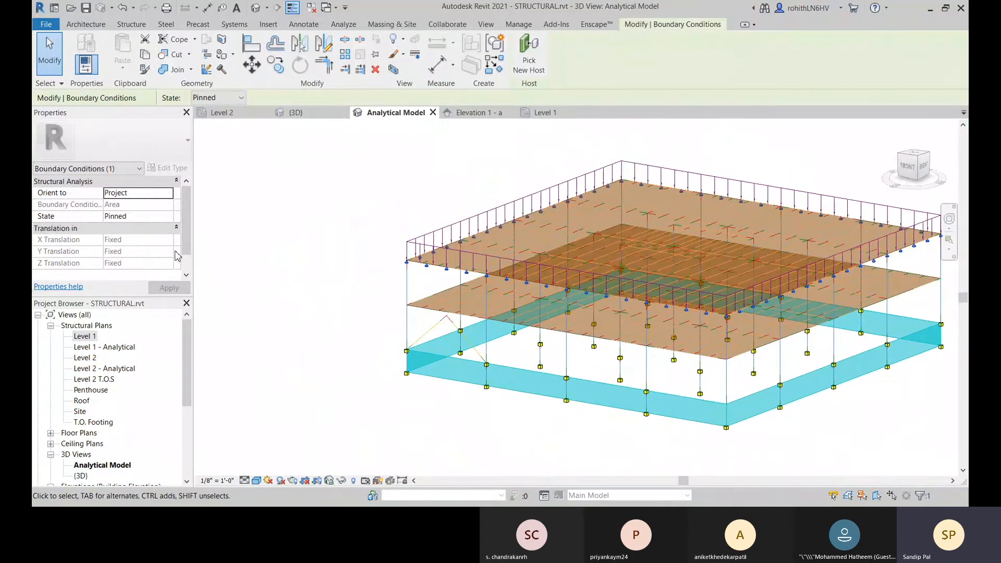
click(165, 217)
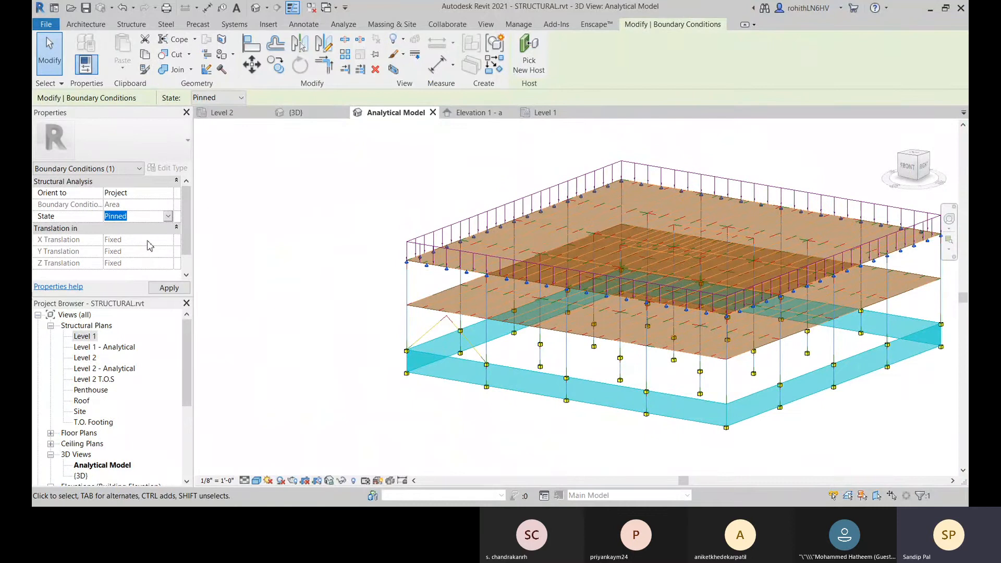
click(169, 288)
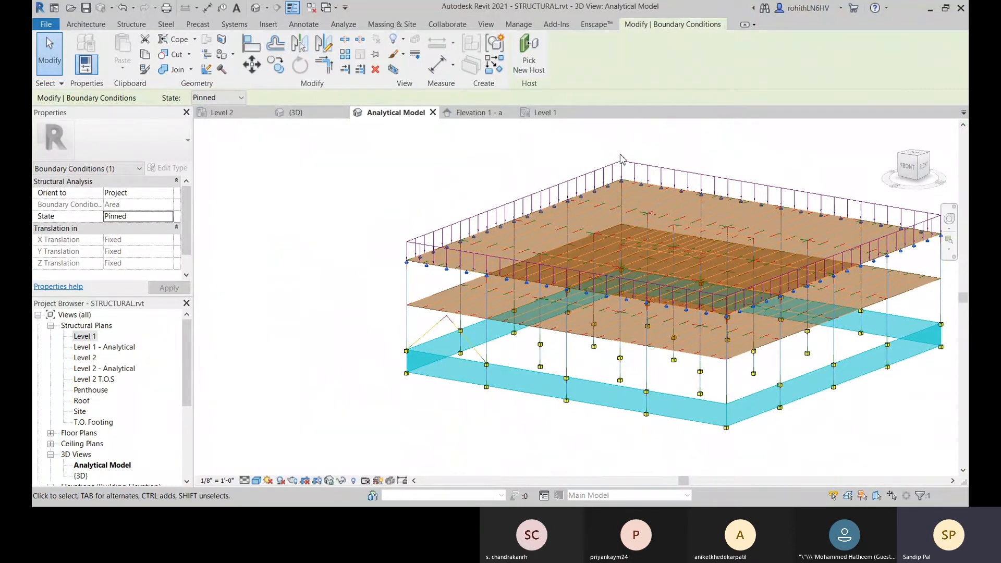
click(168, 217)
click(143, 234)
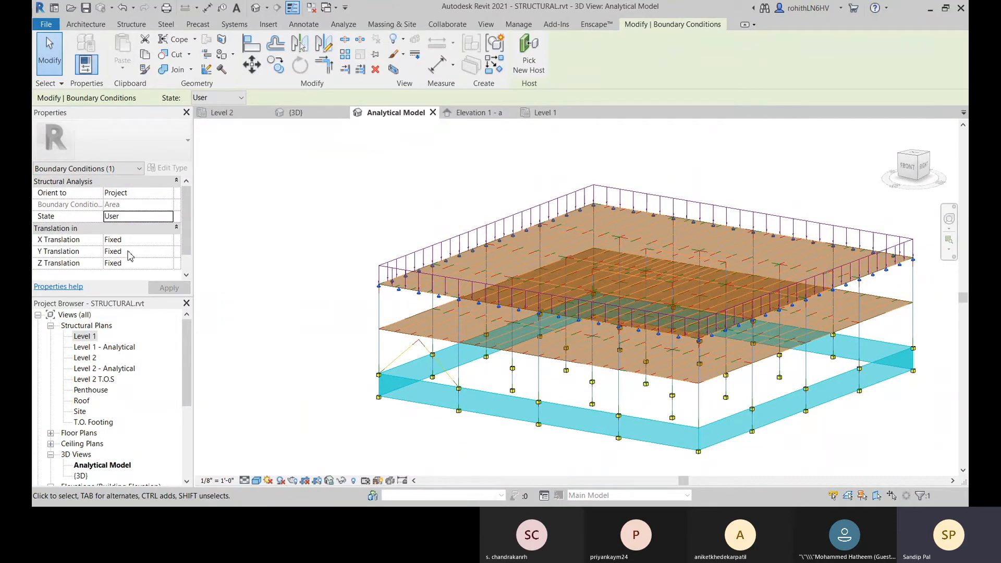
click(167, 242)
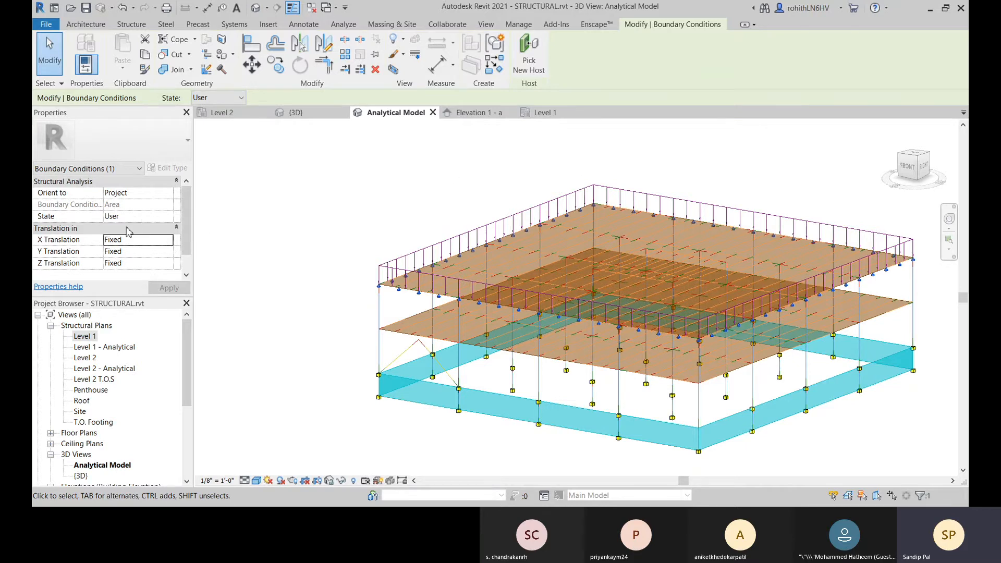
Step: Set the uppermost floor's area boundary condition state back to Pinned and deselect it
click(161, 217)
click(168, 218)
click(130, 229)
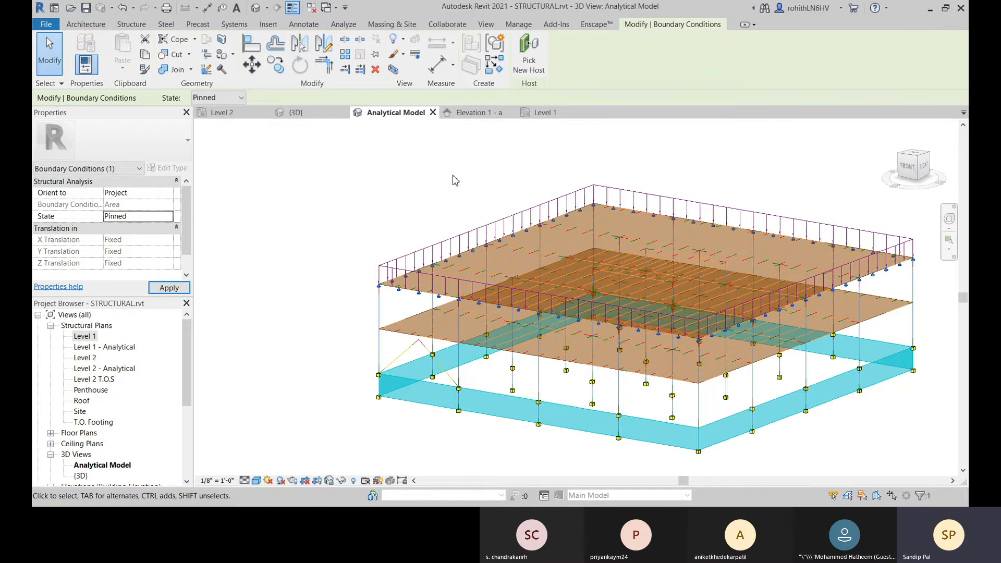
click(282, 217)
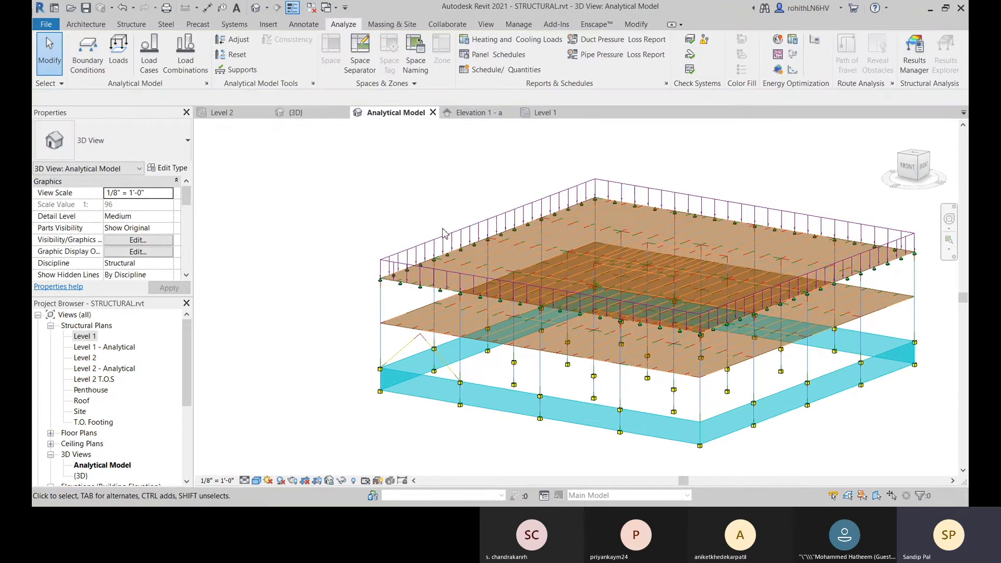
Step: Check the state options for a new area boundary condition, and undo the area boundary condition on the uppermost floor
scroll(454, 244, up, 2)
middle_drag(453, 240, 383, 214)
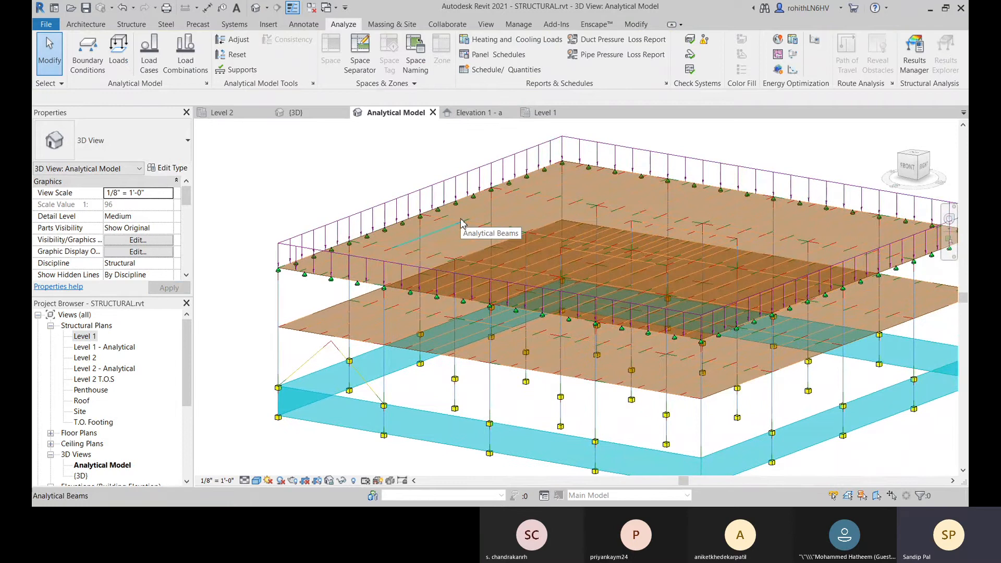
click(88, 51)
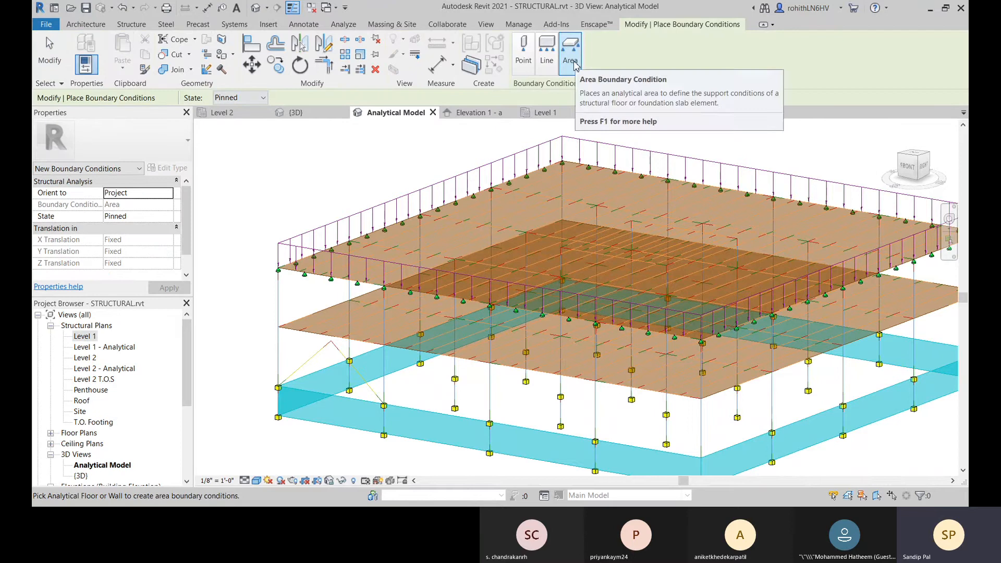
click(244, 99)
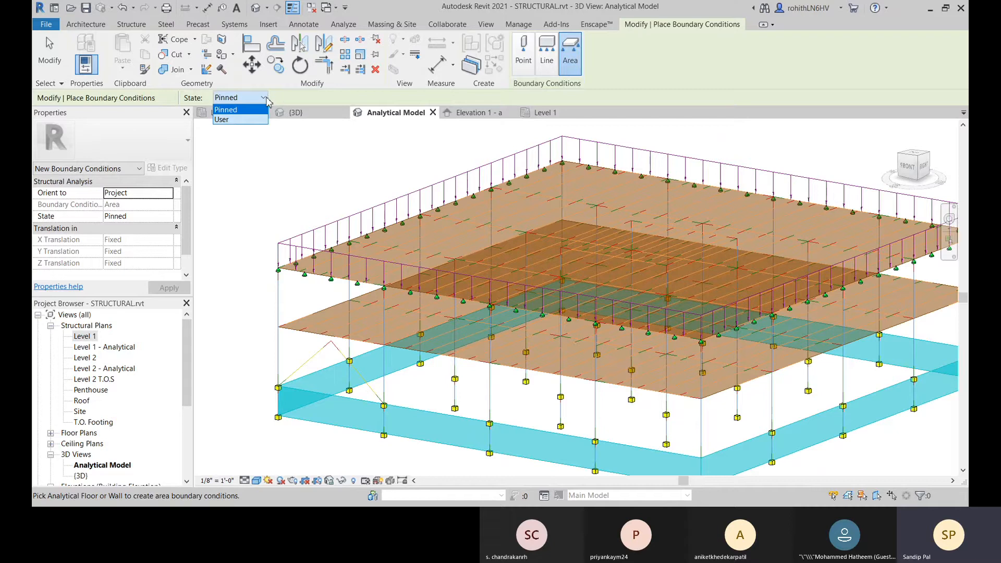
click(310, 98)
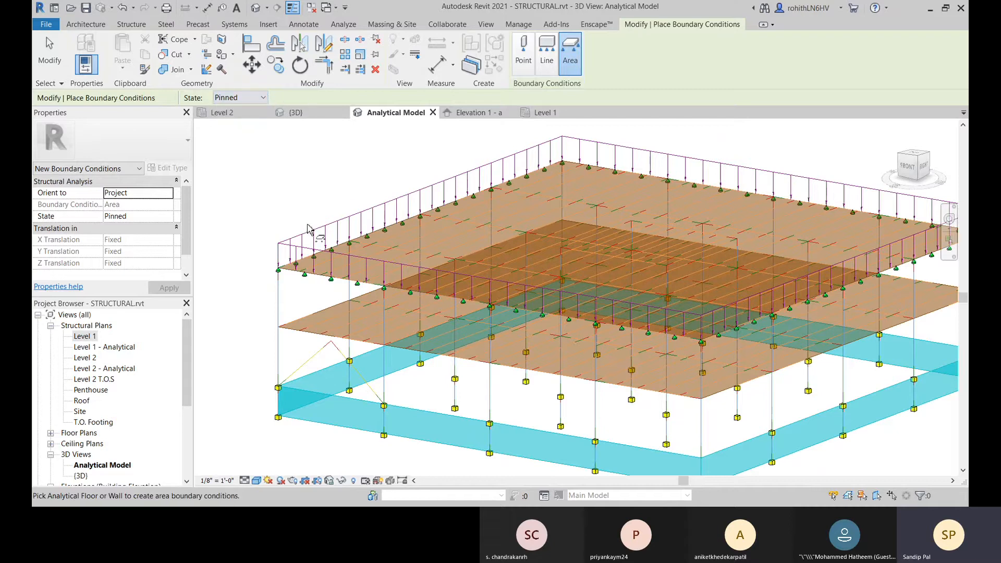
key(Escape)
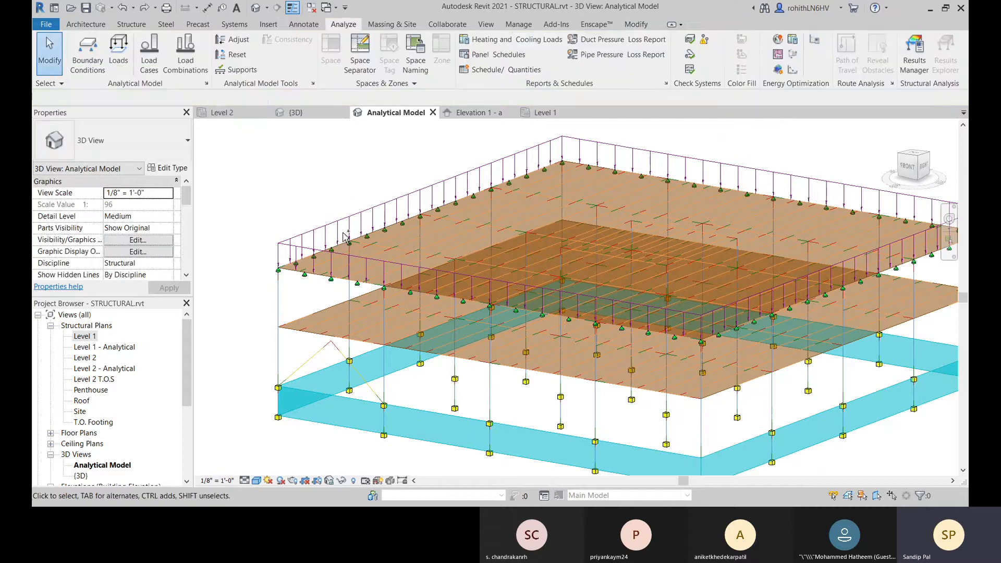
key(ctrl+z)
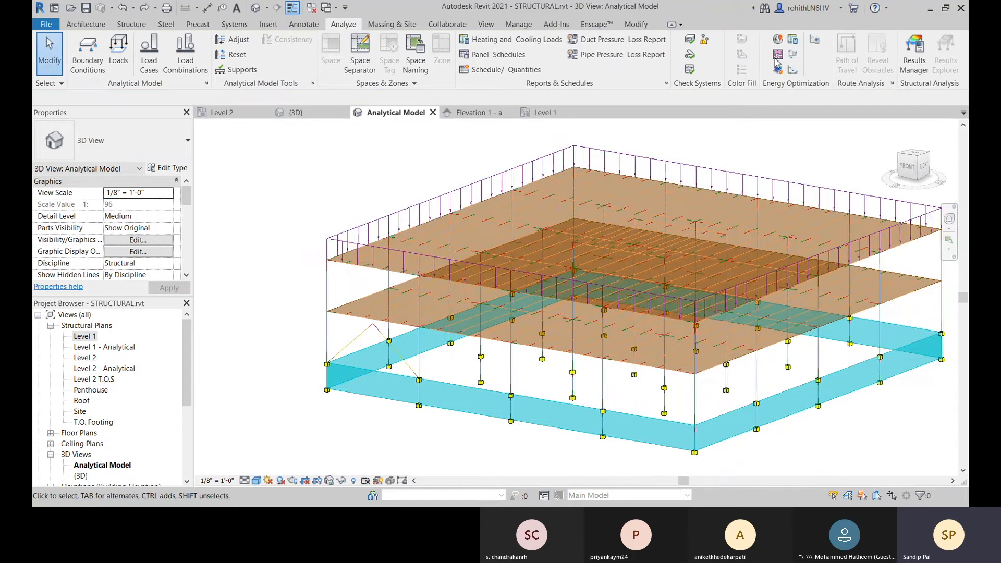
Step: Place a point boundary condition with the Roller state at the left corner column's top on the uppermost analytical floor and inspect its symbol
click(90, 55)
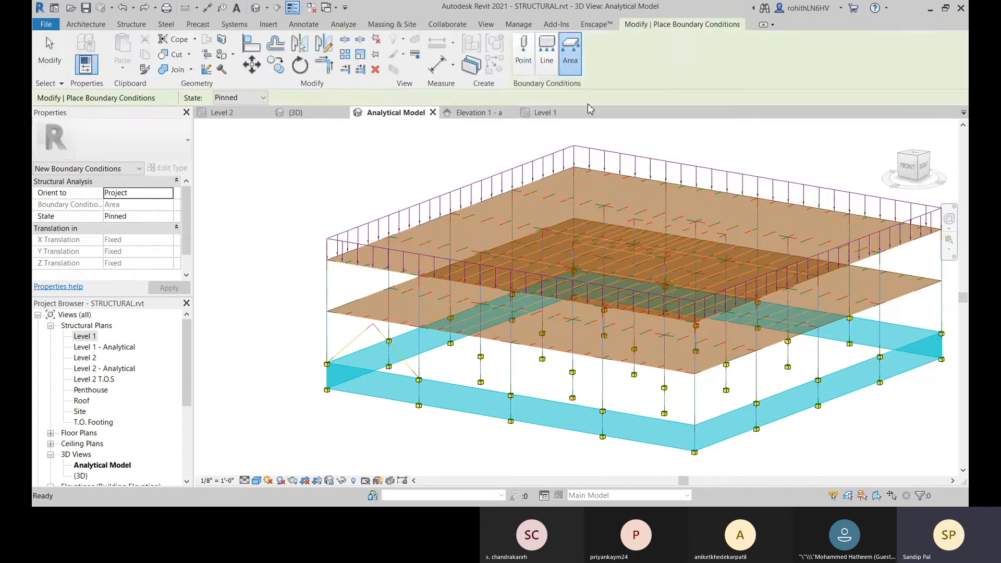
click(524, 52)
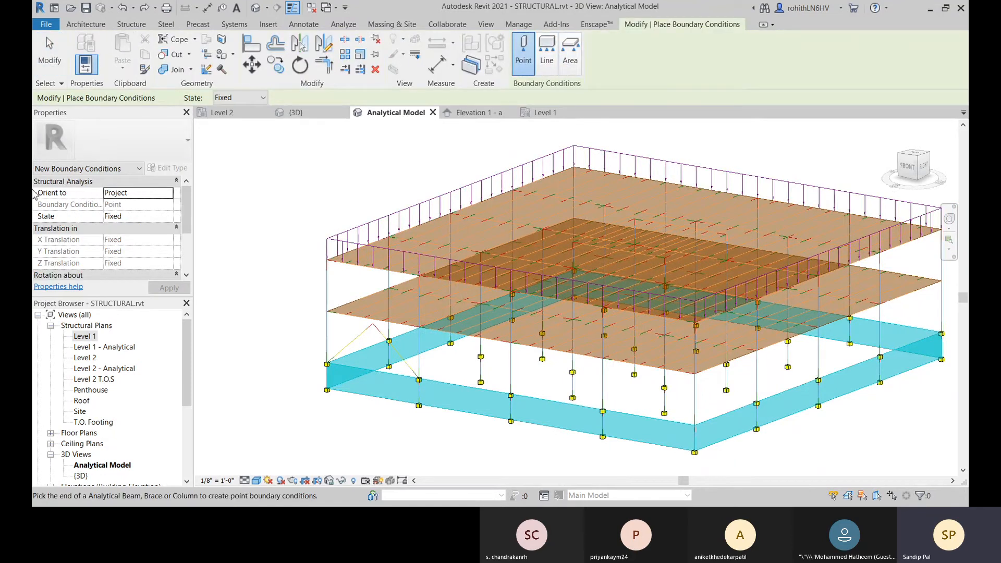
click(168, 219)
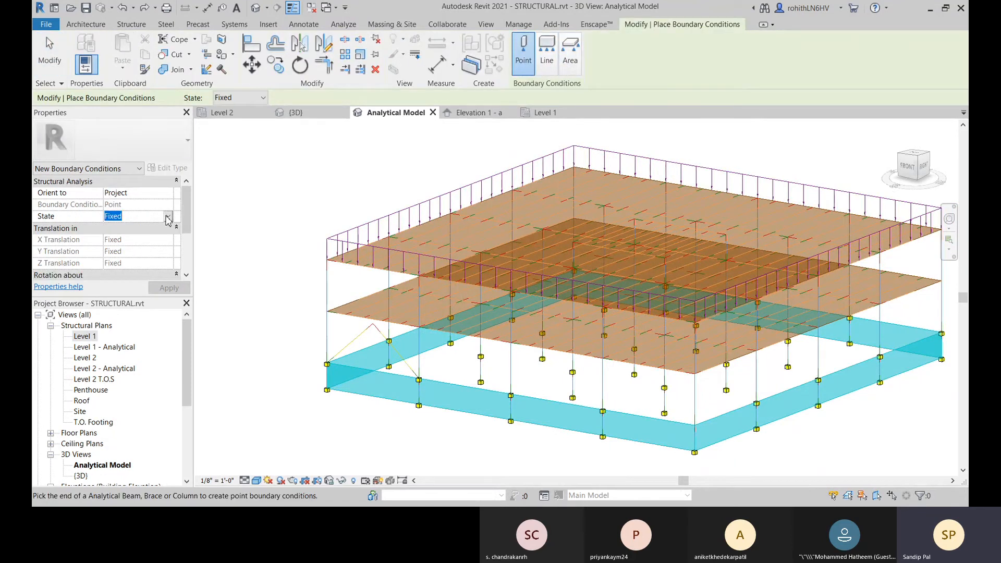
click(116, 248)
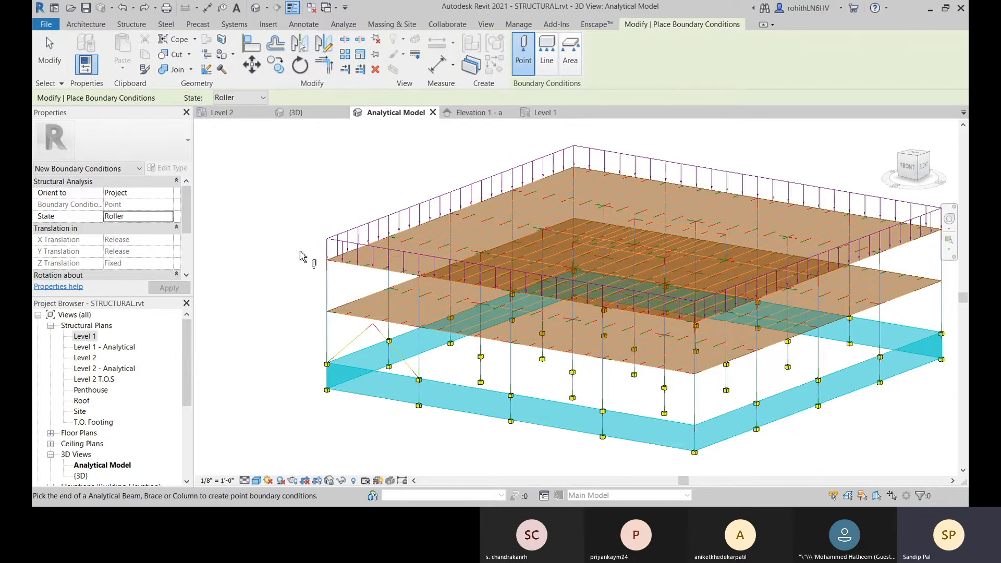
scroll(330, 259, up, 5)
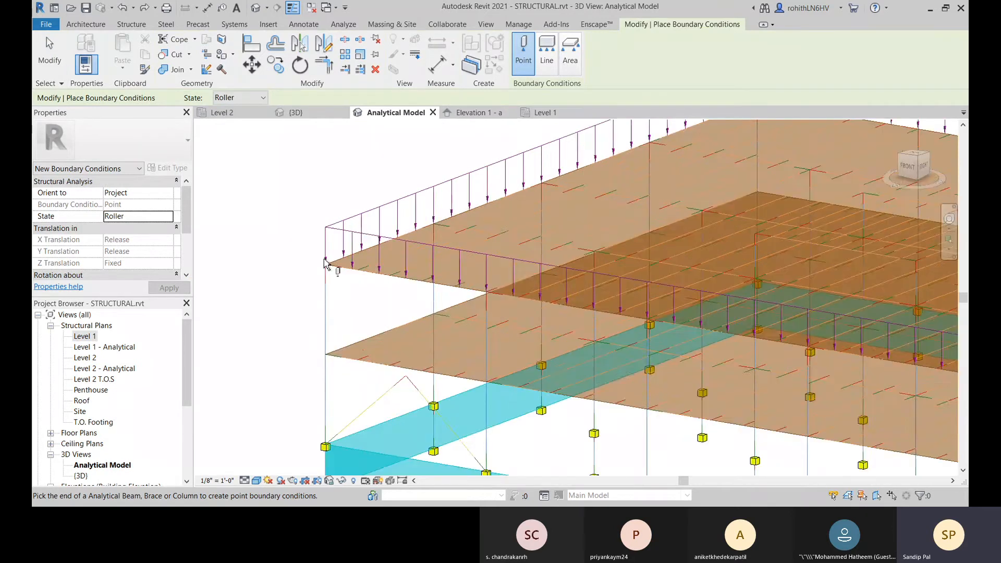
click(336, 260)
scroll(334, 263, up, 3)
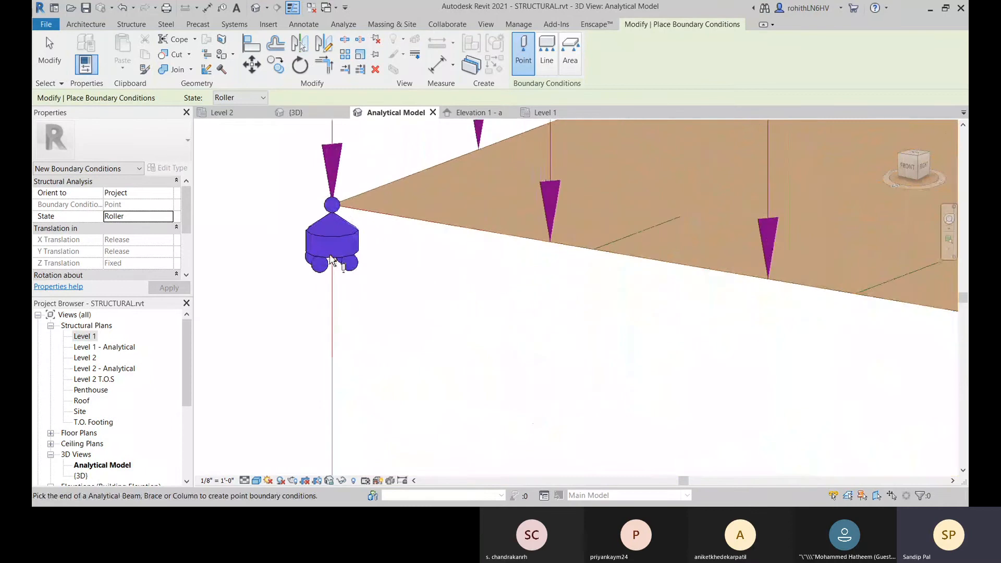
middle_drag(407, 304, 450, 266)
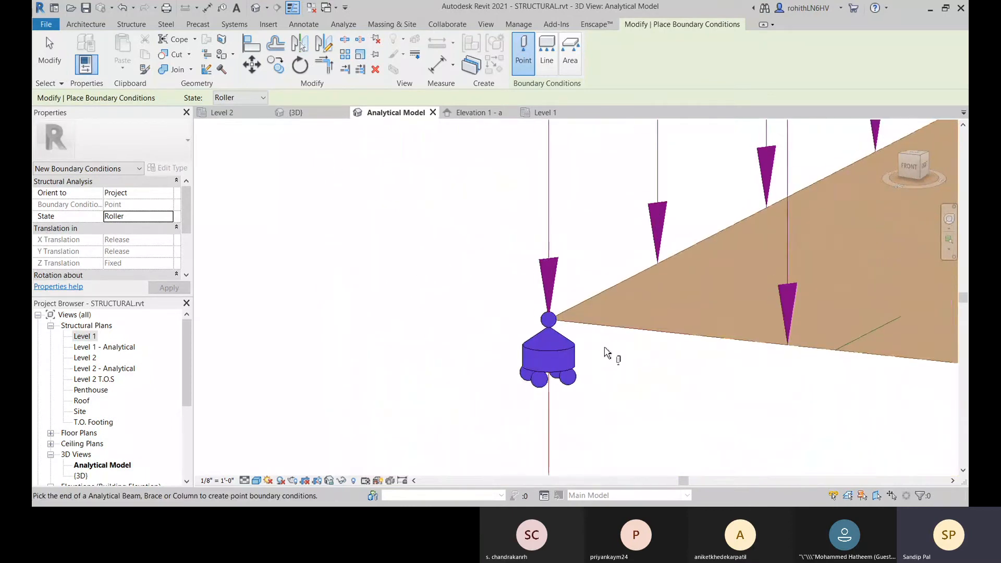
middle_drag(601, 348, 459, 270)
scroll(451, 279, down, 6)
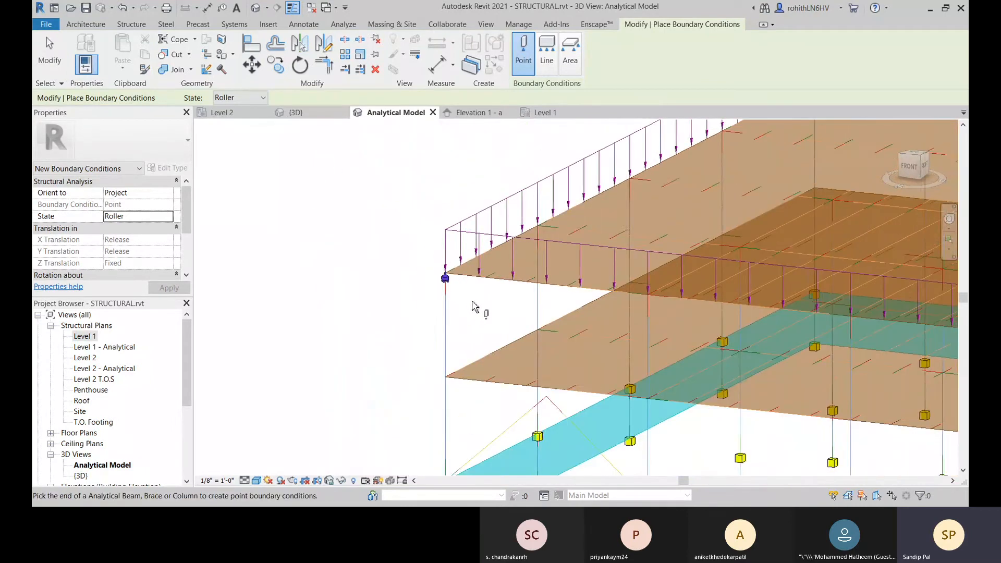
middle_drag(475, 308, 308, 310)
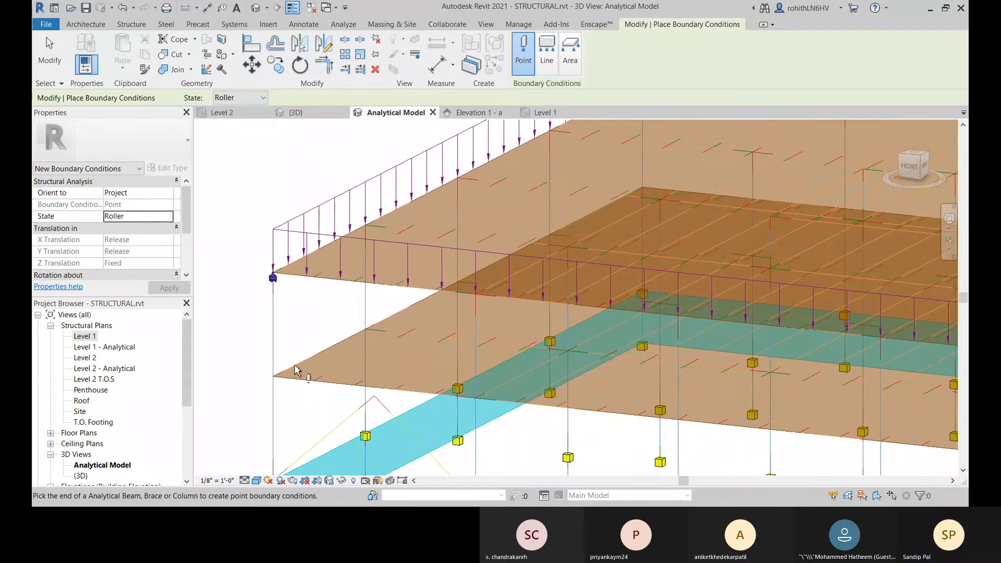
Step: Set the analytical view's detail level to Coarse and inspect the roller support at the uppermost floor's left corner
click(245, 481)
click(254, 444)
scroll(294, 288, up, 2)
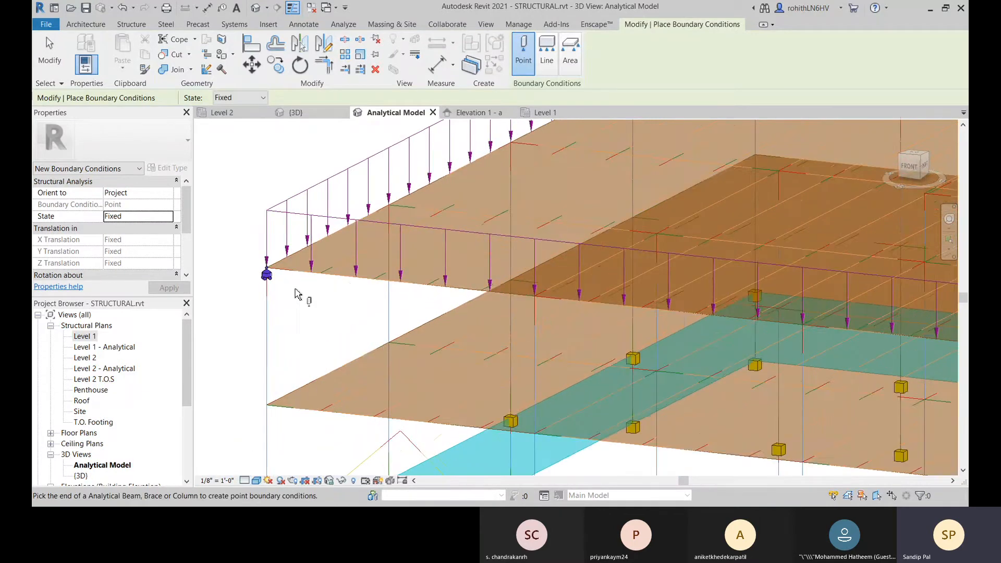
scroll(308, 291, up, 3)
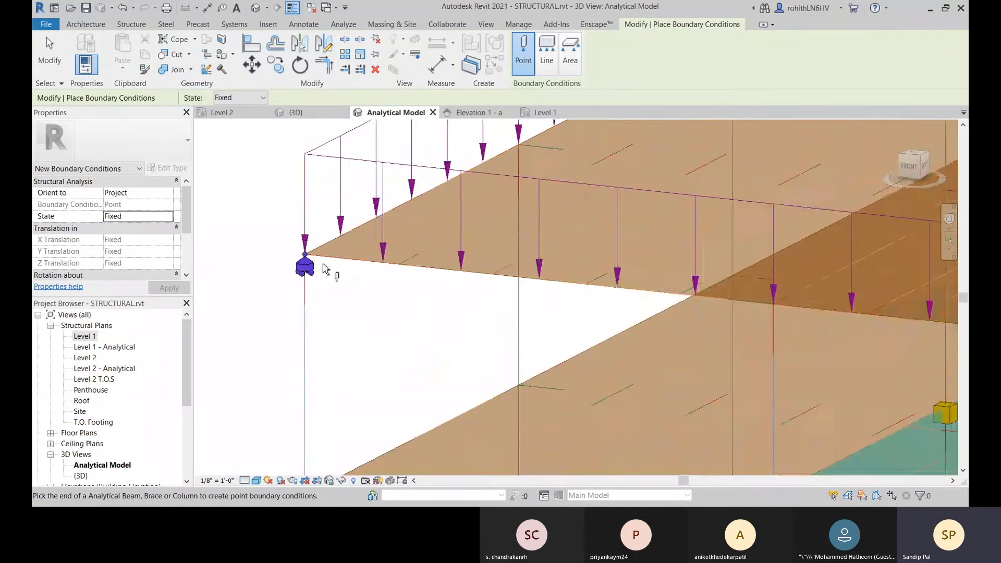
scroll(325, 271, up, 3)
scroll(330, 292, down, 5)
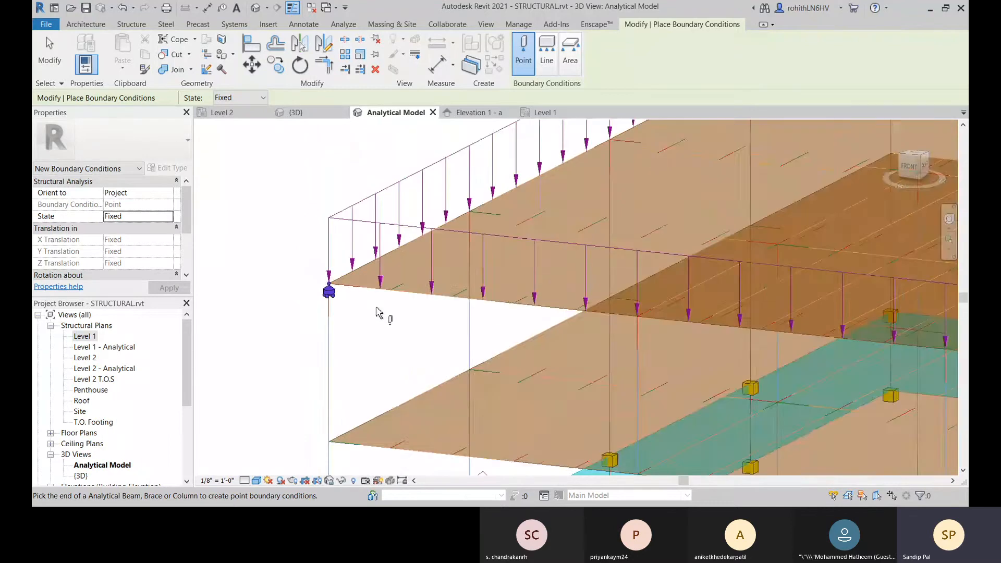
Step: Place a fixed point boundary condition at the rear corner of the uppermost analytical floor
scroll(379, 313, down, 4)
scroll(564, 225, up, 3)
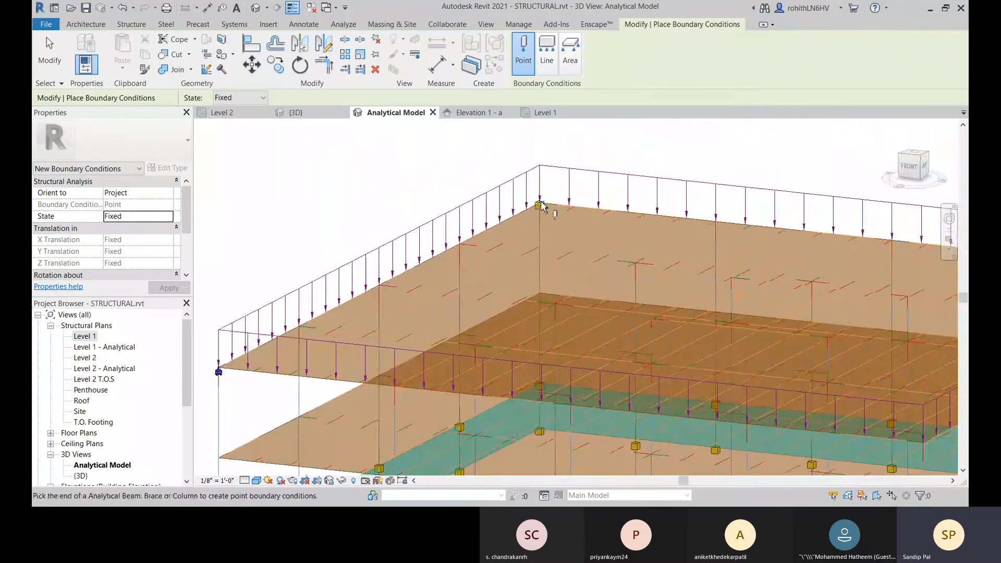
scroll(546, 209, up, 2)
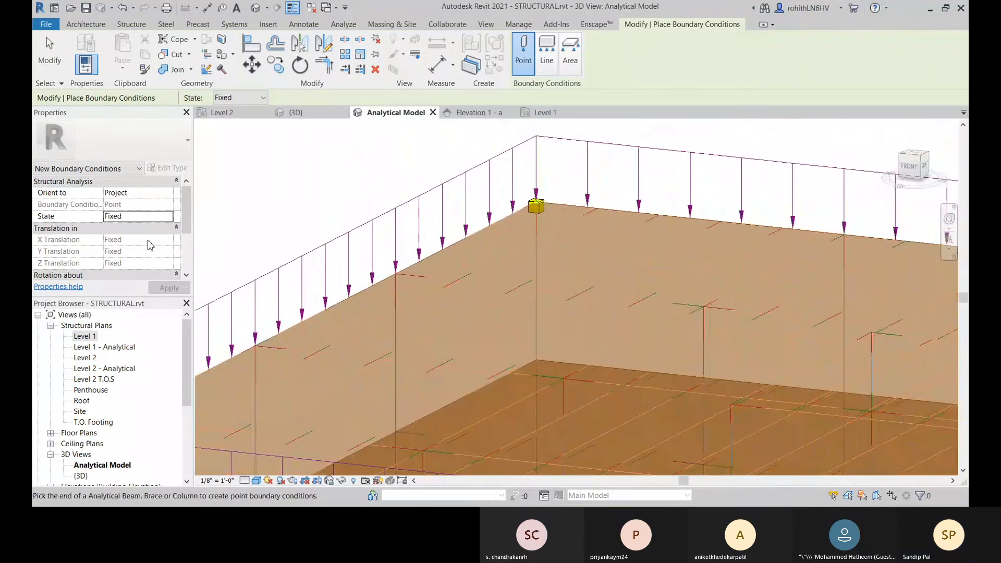
Step: Set the state for new point boundary conditions to Roller and place one at the uppermost analytical floor's right corner
click(168, 219)
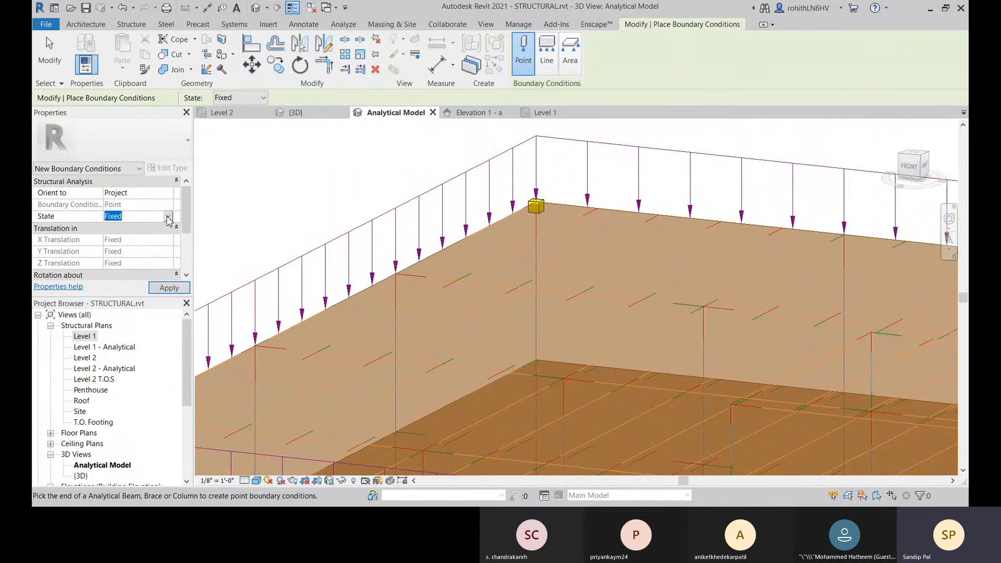
click(122, 251)
scroll(609, 198, down, 5)
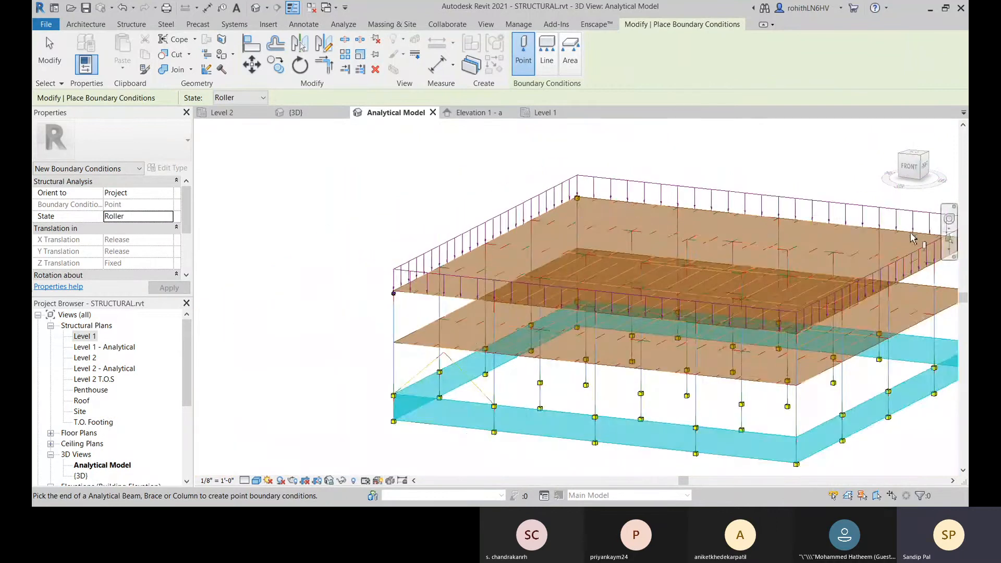
middle_drag(912, 238, 454, 260)
scroll(539, 269, up, 2)
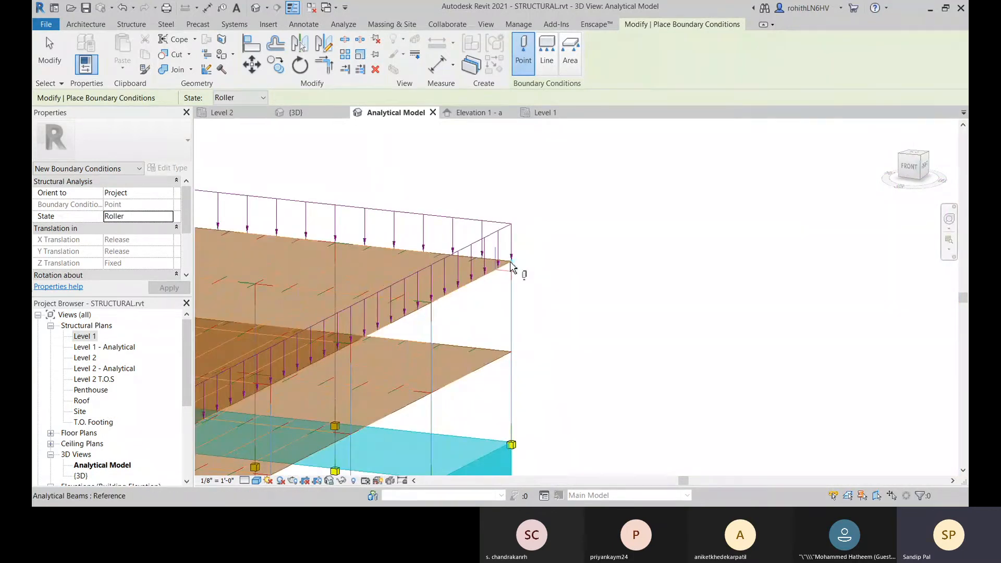
click(511, 263)
Step: Place another roller point boundary condition at the front corner of the uppermost analytical floor and end the placement
middle_drag(543, 301, 848, 193)
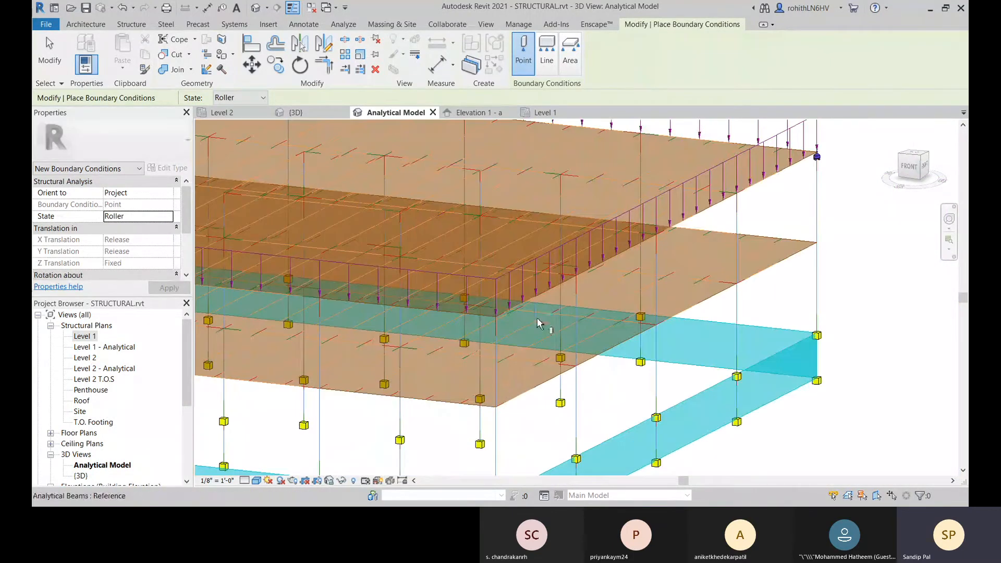
click(498, 331)
scroll(632, 323, down, 4)
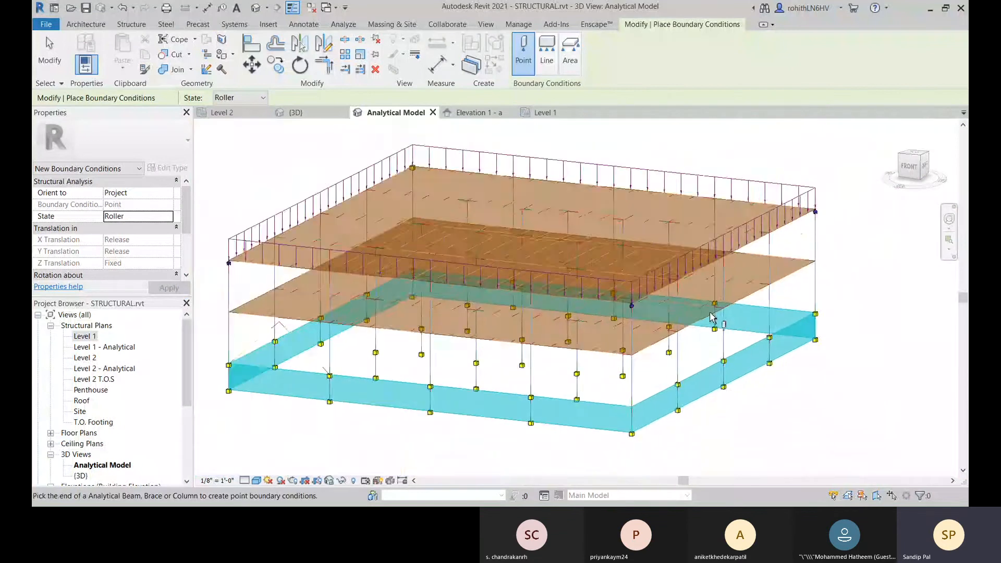
scroll(710, 313, down, 2)
right_click(605, 173)
click(615, 179)
right_click(614, 176)
click(618, 181)
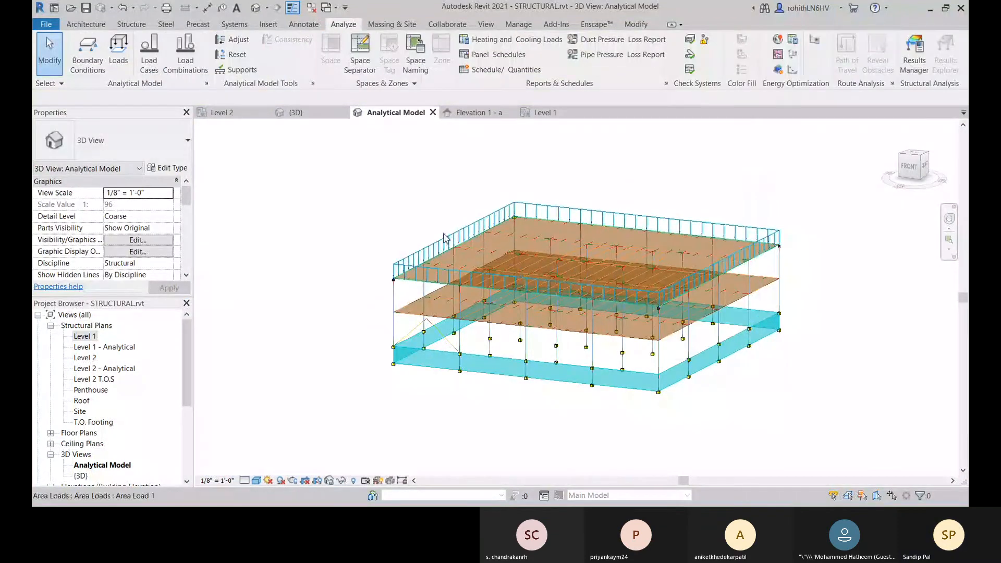
Step: Change the state of the point boundary condition at the uppermost floor's rear corner to Roller and deselect it
scroll(495, 225, up, 3)
click(535, 205)
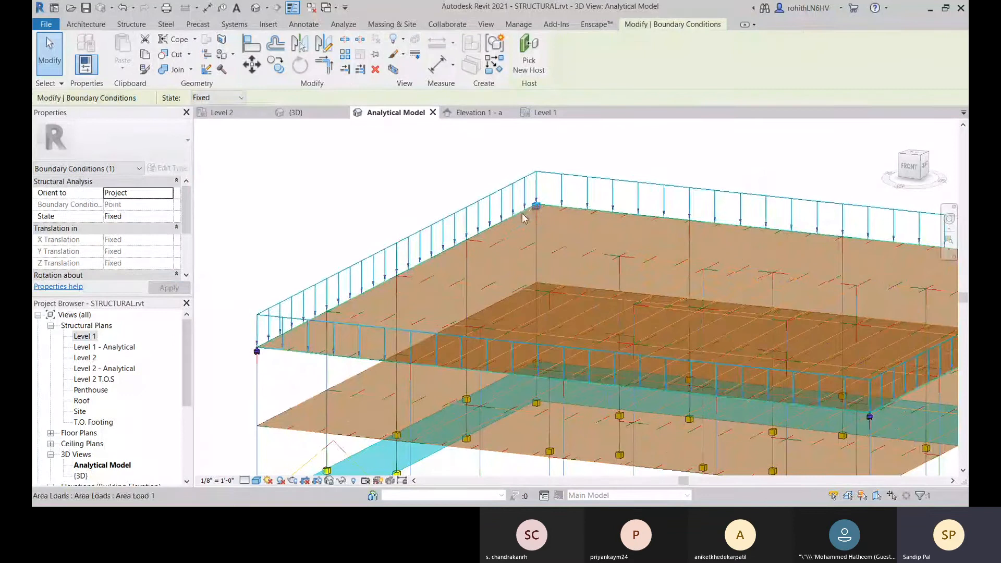
click(149, 217)
click(130, 251)
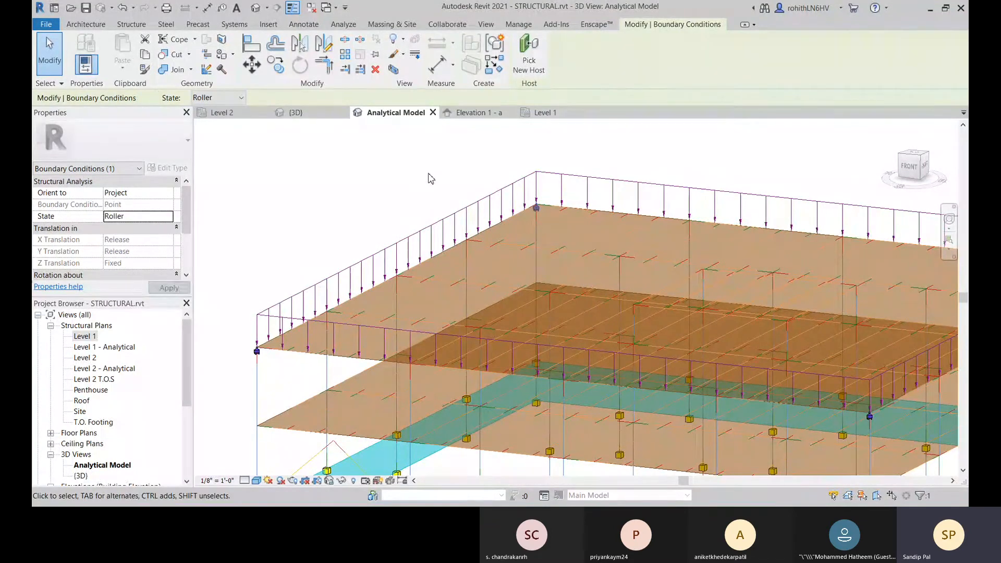
click(403, 191)
Step: Examine the roller supports at the uppermost floor's corners and the column supports from several sides of the analytical model
scroll(642, 240, down, 2)
middle_drag(643, 240, 607, 239)
middle_drag(356, 287, 475, 251)
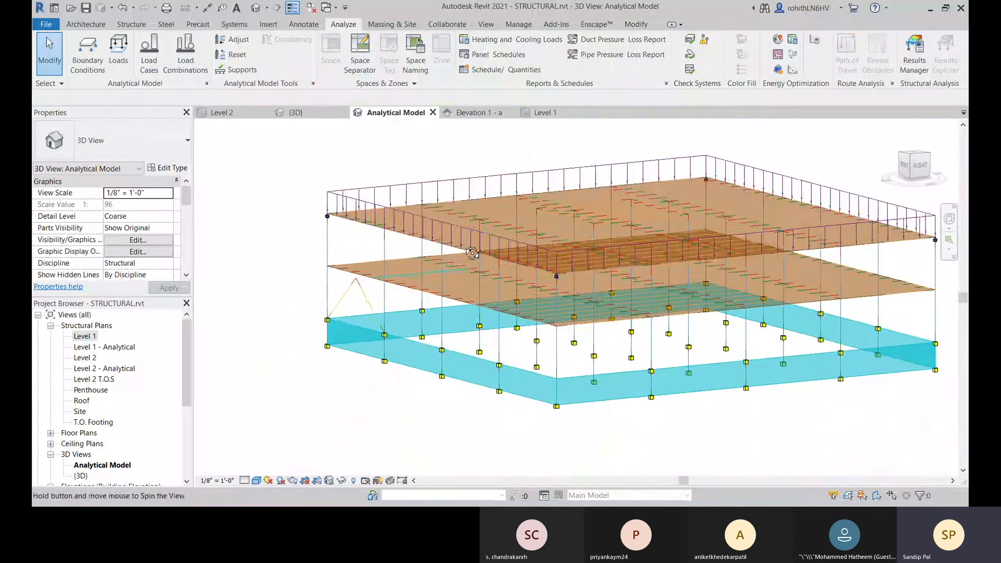
middle_drag(311, 317, 306, 301)
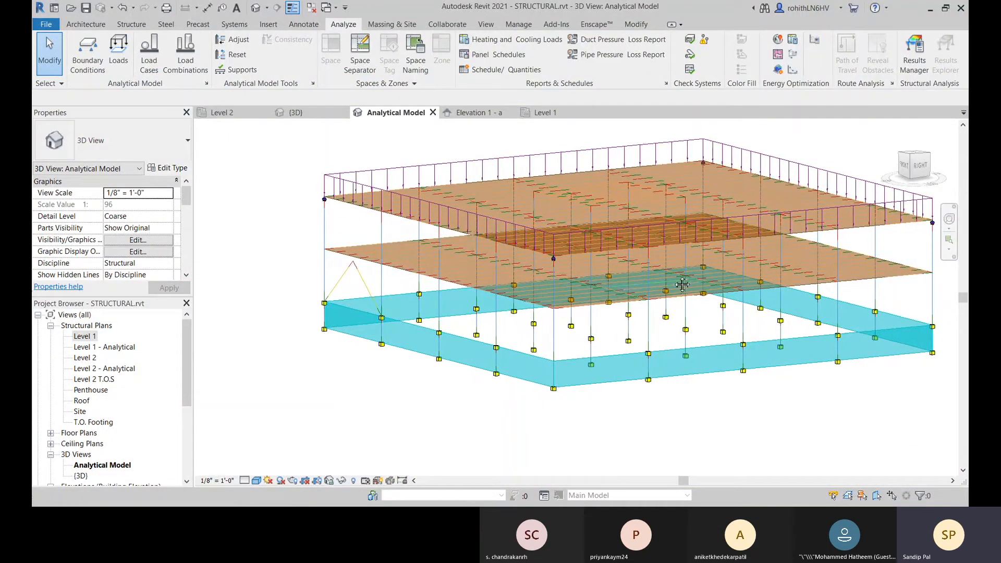
middle_drag(683, 285, 610, 253)
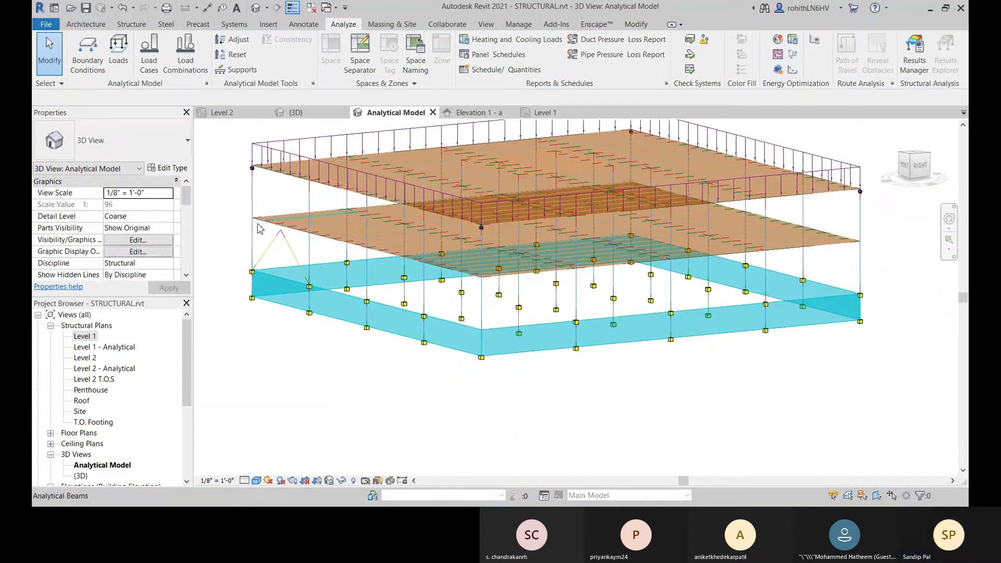
middle_drag(250, 249, 288, 236)
middle_drag(487, 372, 544, 394)
middle_drag(363, 183, 282, 284)
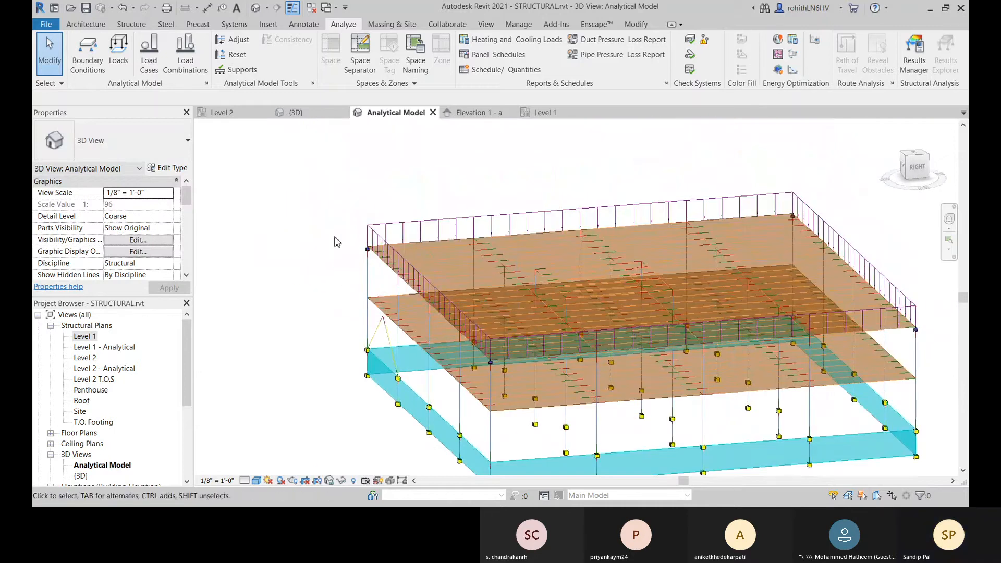
shift+middle_drag(641, 384, 721, 380)
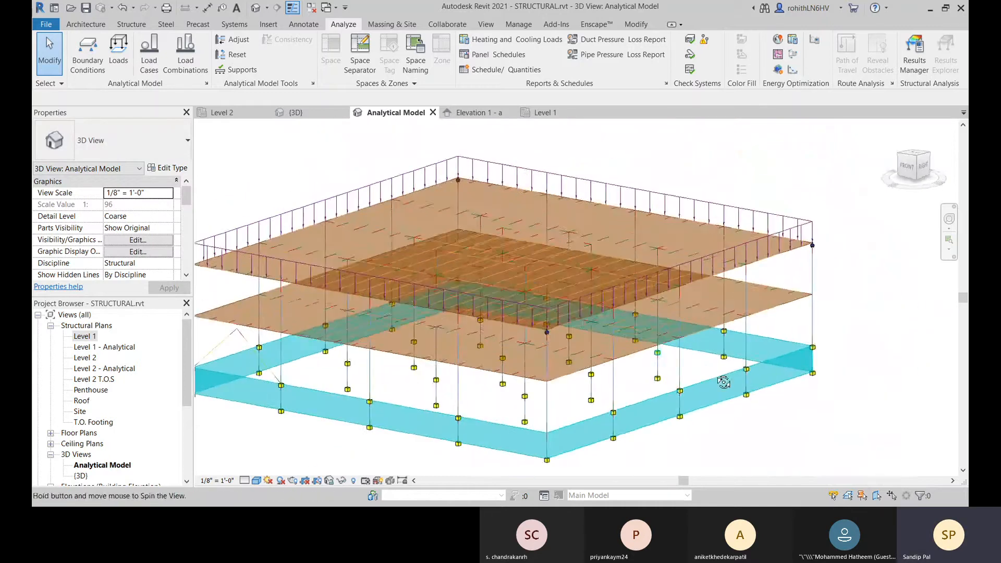
middle_drag(533, 405, 671, 359)
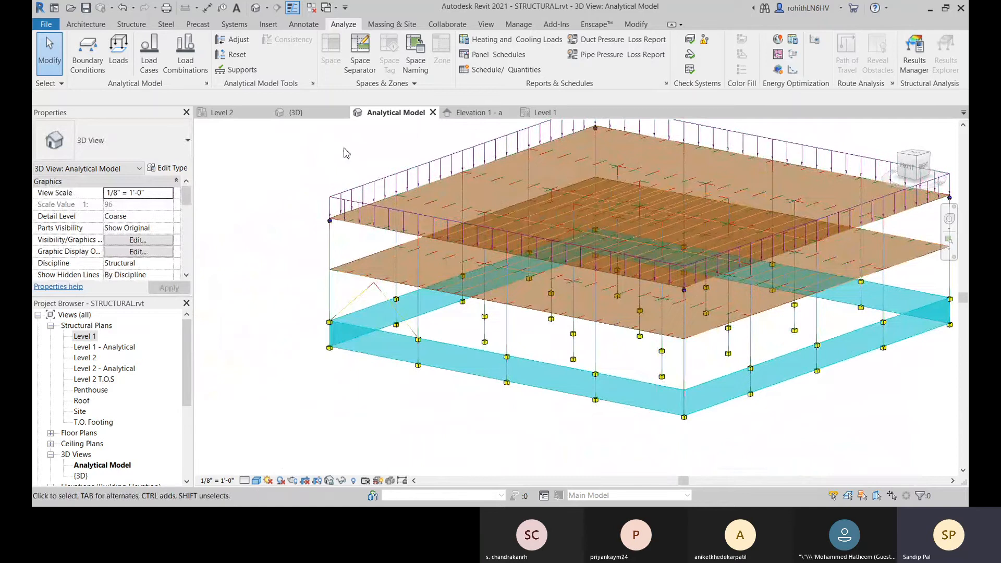
Step: Open the {3D} view and examine the roller support where the roof beam meets the corner column, and the overall structure
click(295, 112)
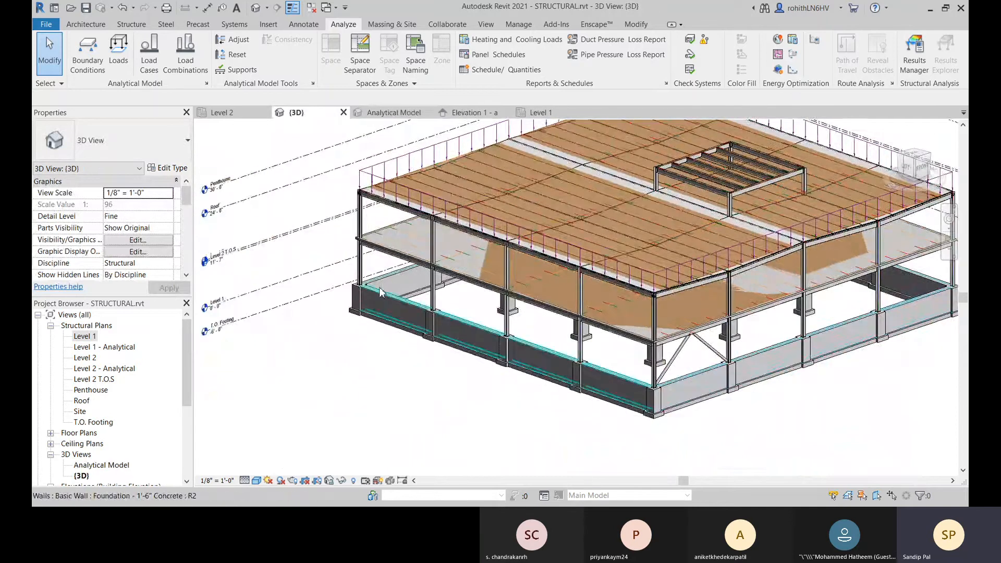
scroll(358, 193, up, 10)
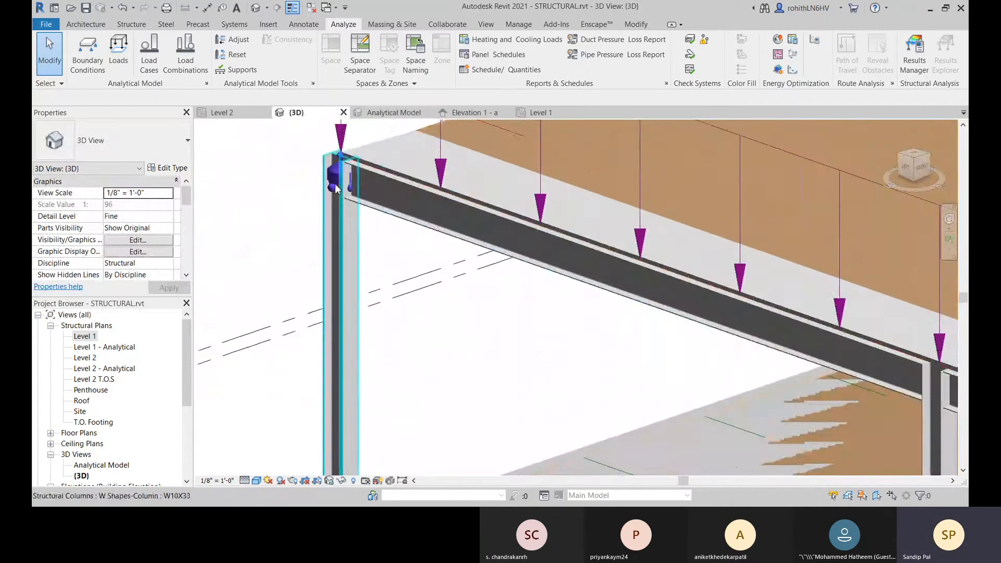
scroll(333, 182, up, 5)
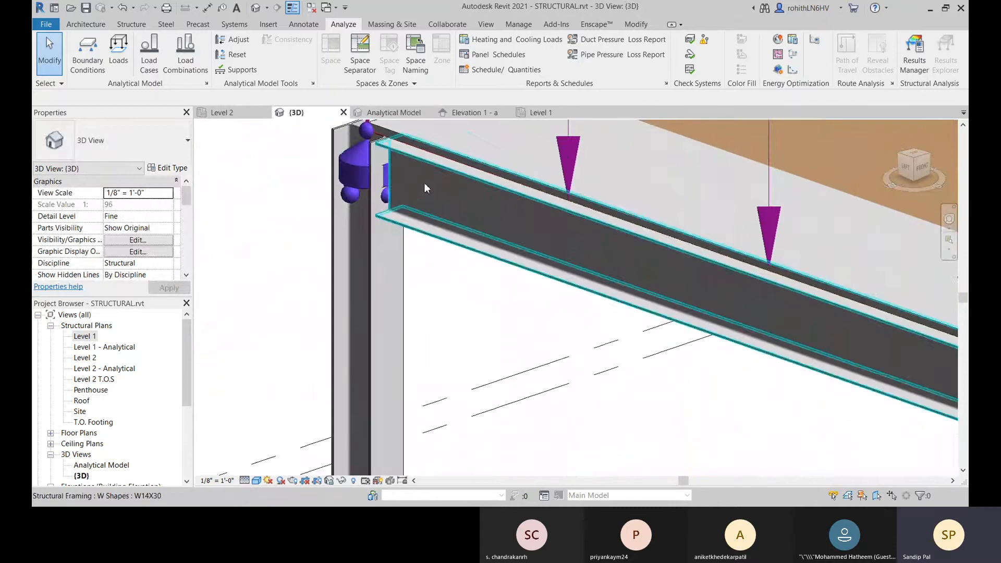
scroll(426, 179, down, 5)
middle_drag(430, 174, 398, 304)
scroll(370, 298, up, 1)
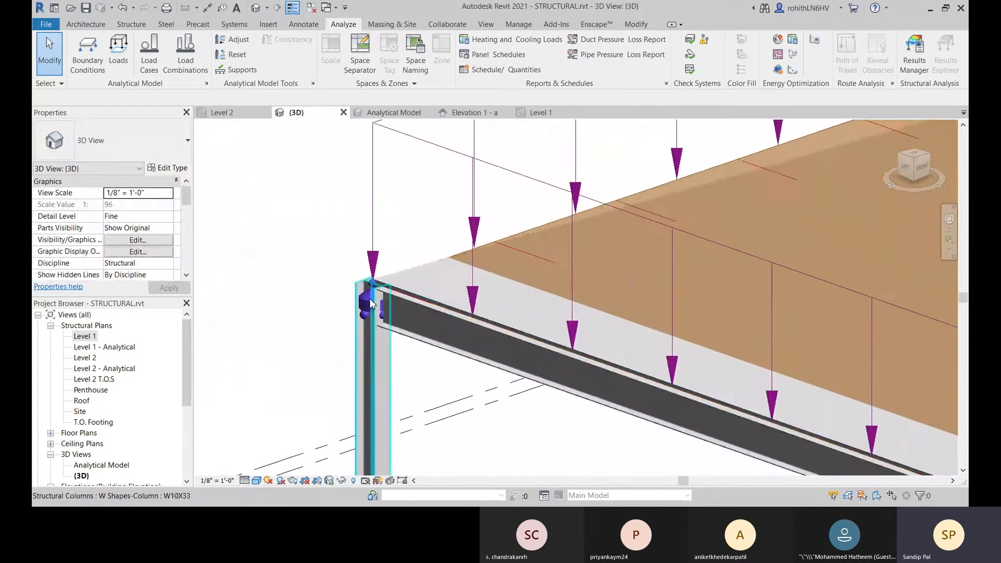
scroll(370, 298, up, 2)
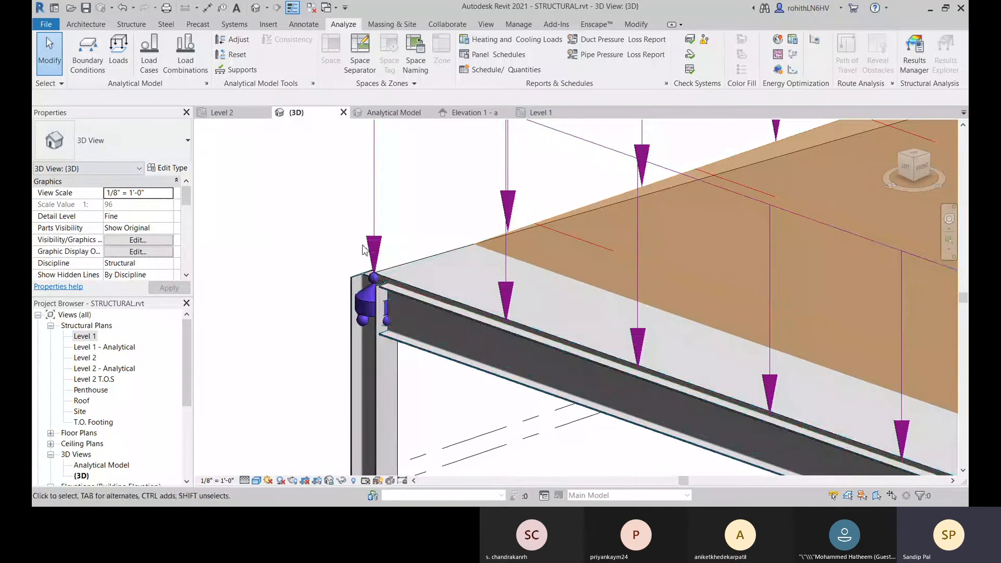
scroll(366, 300, down, 3)
scroll(387, 287, down, 5)
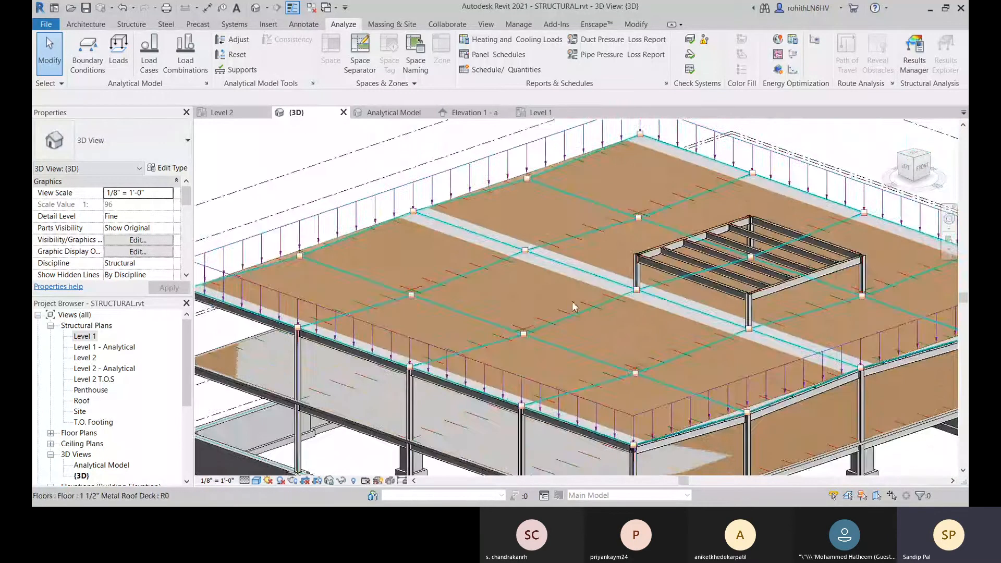
scroll(551, 255, up, 5)
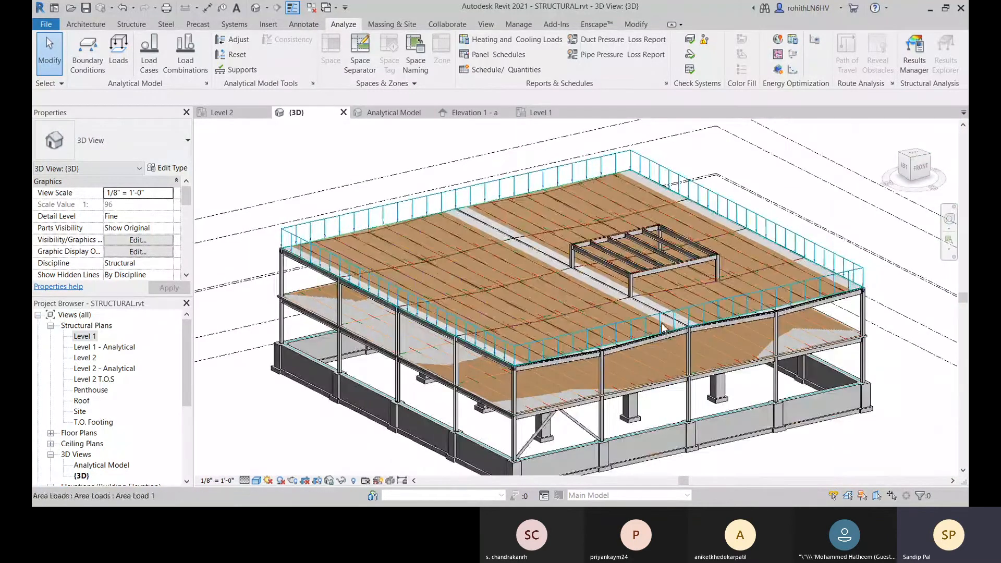
Step: Try to place a fixed line boundary condition along the rear beam of the raised roof frame
scroll(551, 256, up, 5)
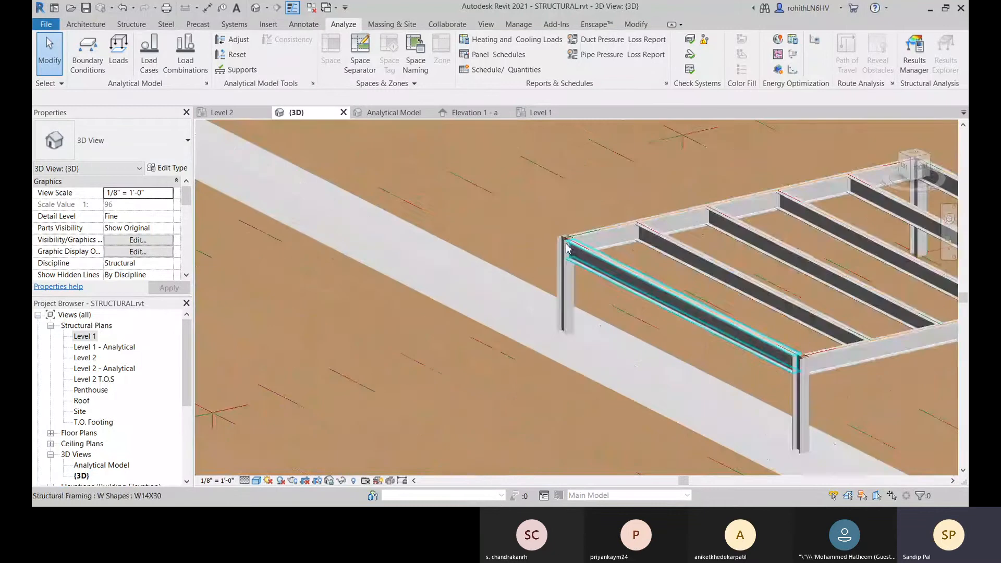
click(88, 52)
middle_drag(534, 243, 433, 233)
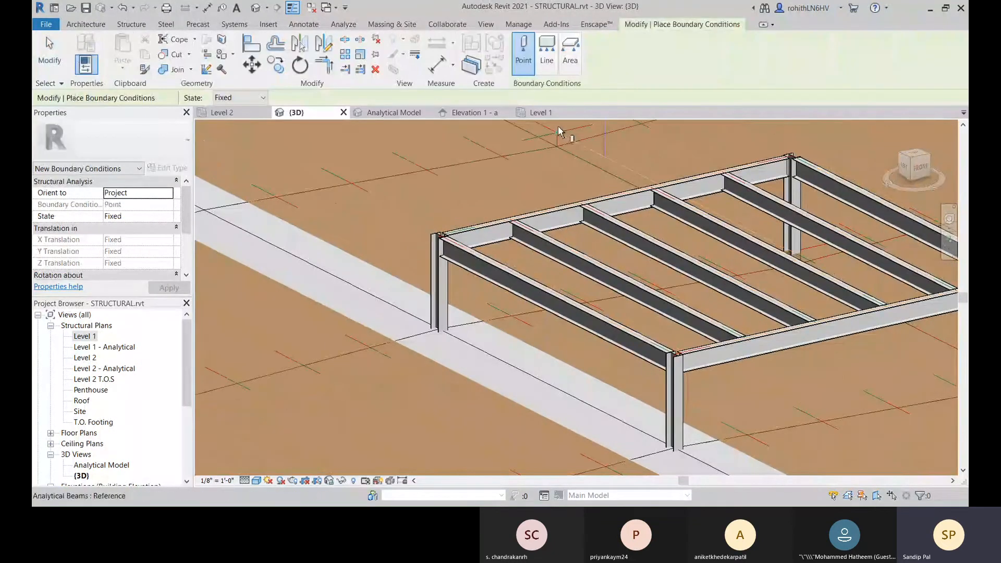
click(549, 62)
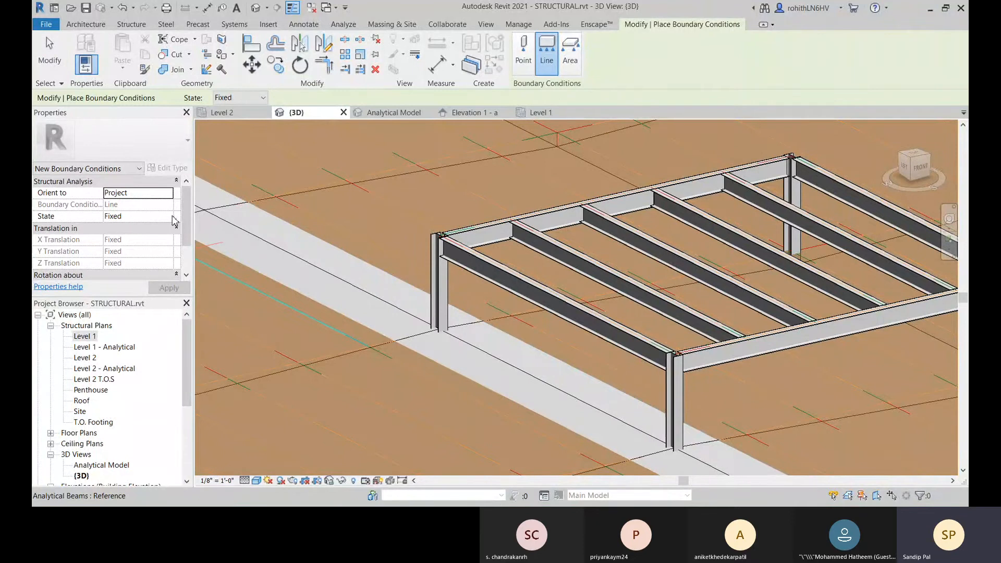
click(500, 221)
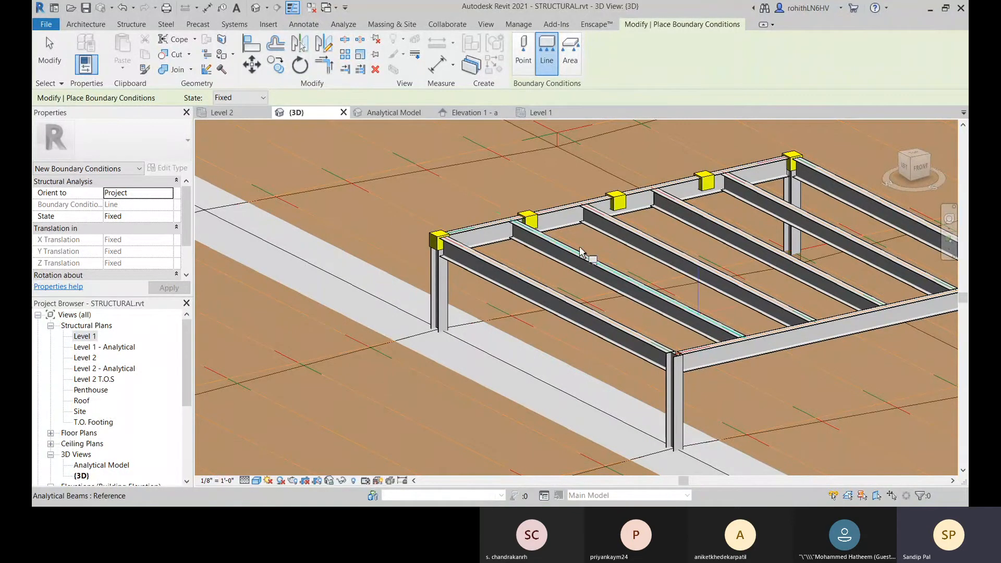
middle_drag(580, 248, 558, 257)
scroll(561, 223, up, 2)
middle_drag(693, 240, 225, 407)
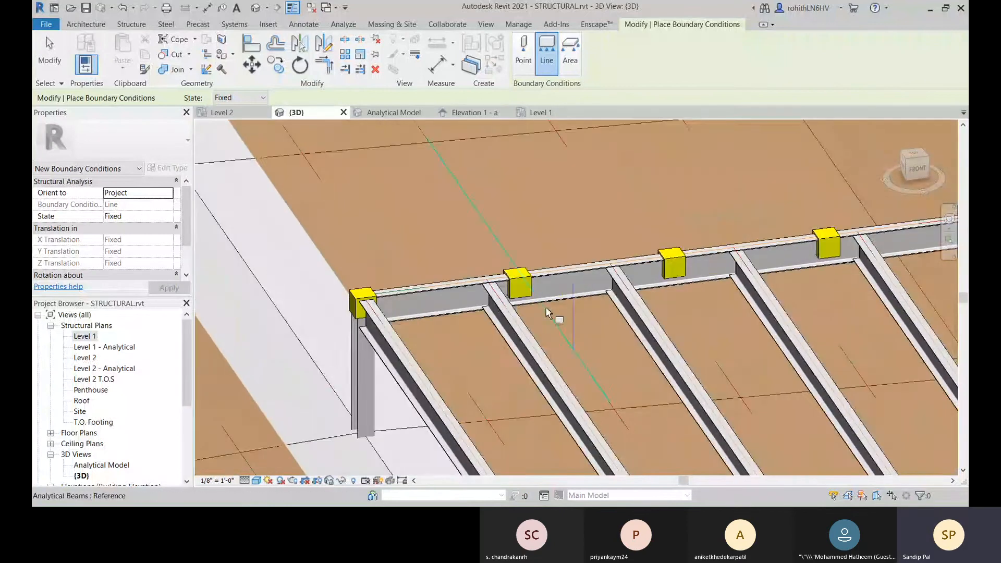
middle_drag(548, 313, 533, 265)
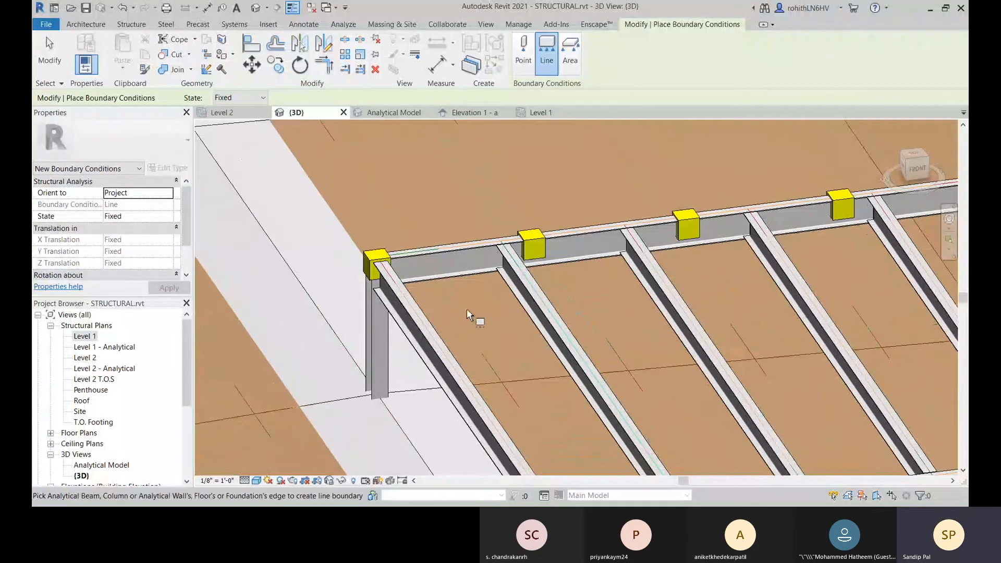
scroll(508, 155, down, 2)
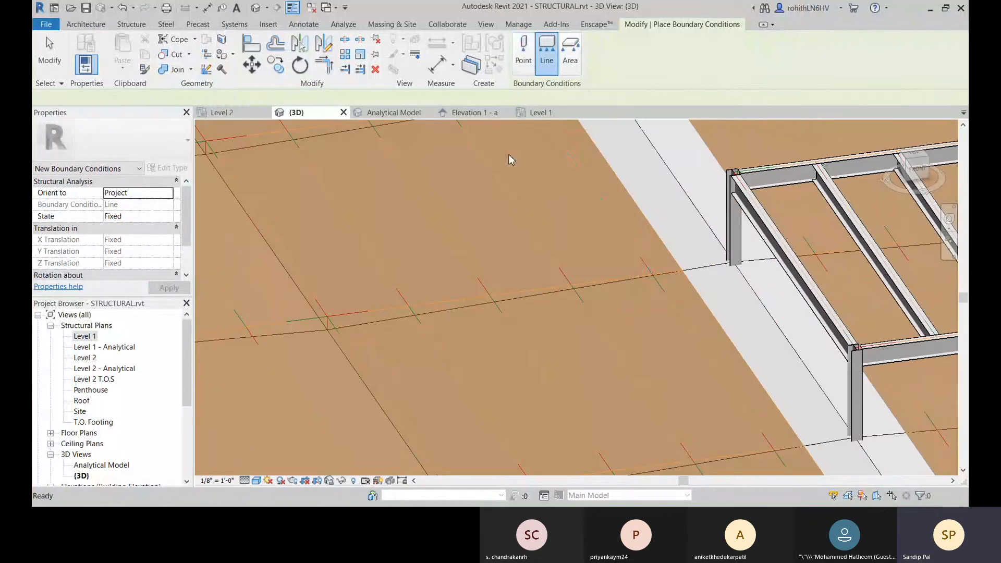
Step: Place fixed point boundary conditions at the six beam ends along the rear beam of the raised roof frame
click(524, 52)
middle_drag(663, 212, 490, 297)
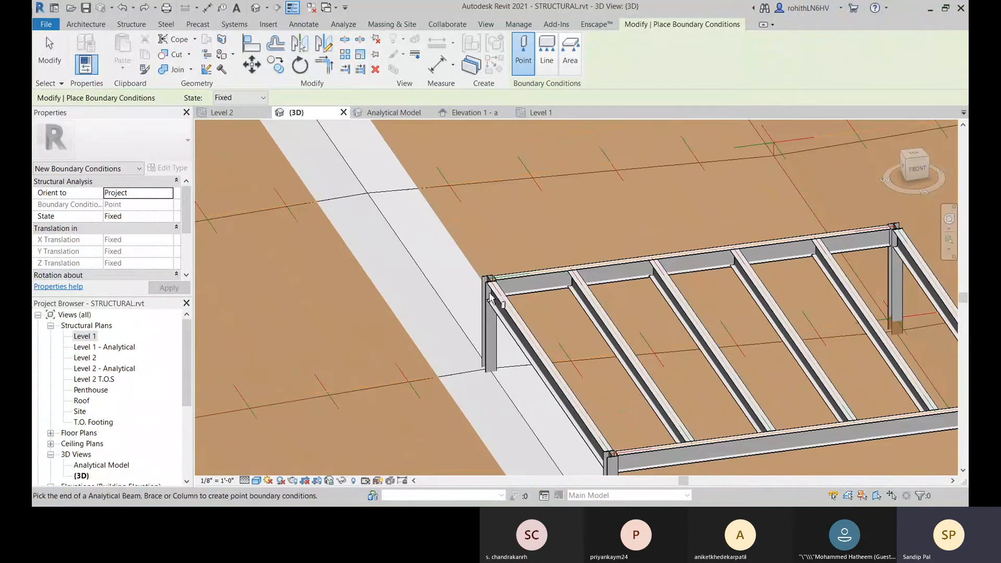
click(570, 274)
click(652, 260)
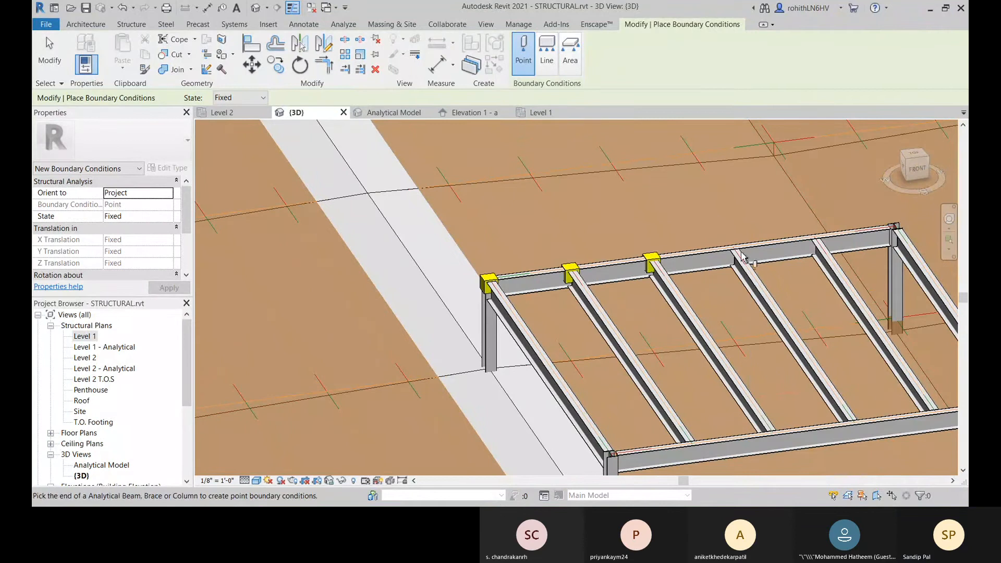
click(732, 248)
middle_drag(836, 249, 701, 285)
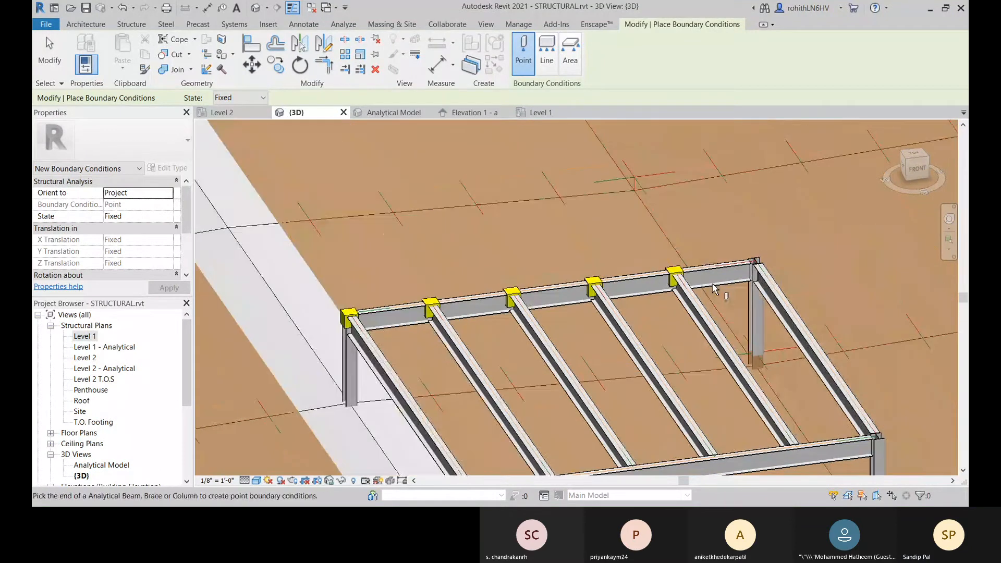
click(754, 264)
scroll(700, 290, down, 1)
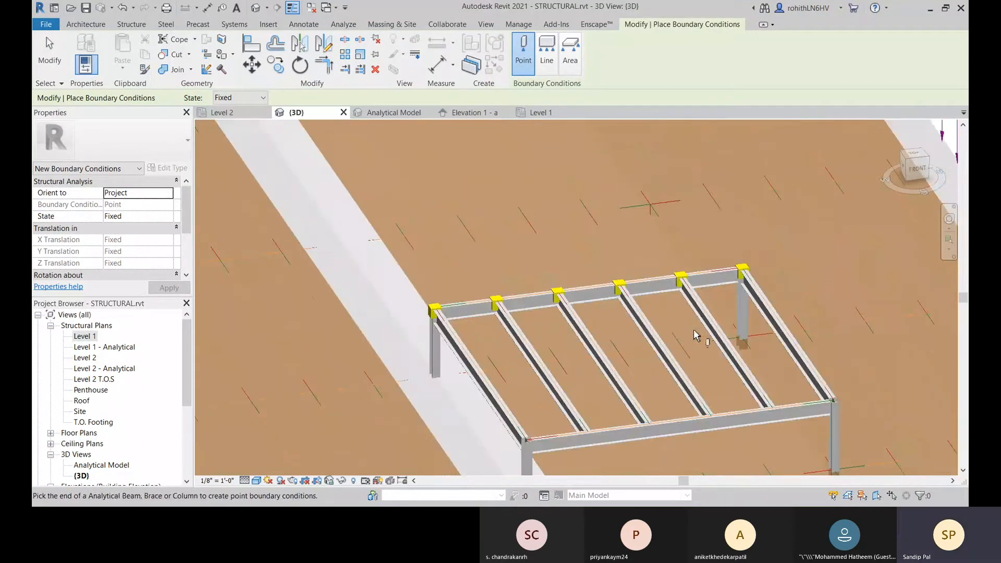
Step: Place fixed point boundary conditions at the six beam ends along the raised roof frame's front beam and end the placement
middle_drag(694, 334, 704, 238)
click(537, 345)
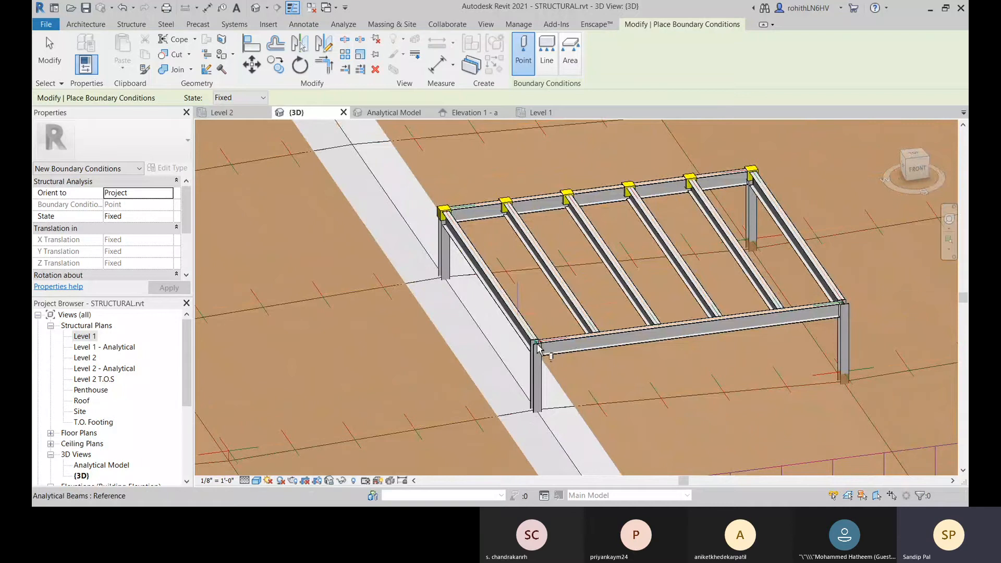
click(597, 338)
click(660, 330)
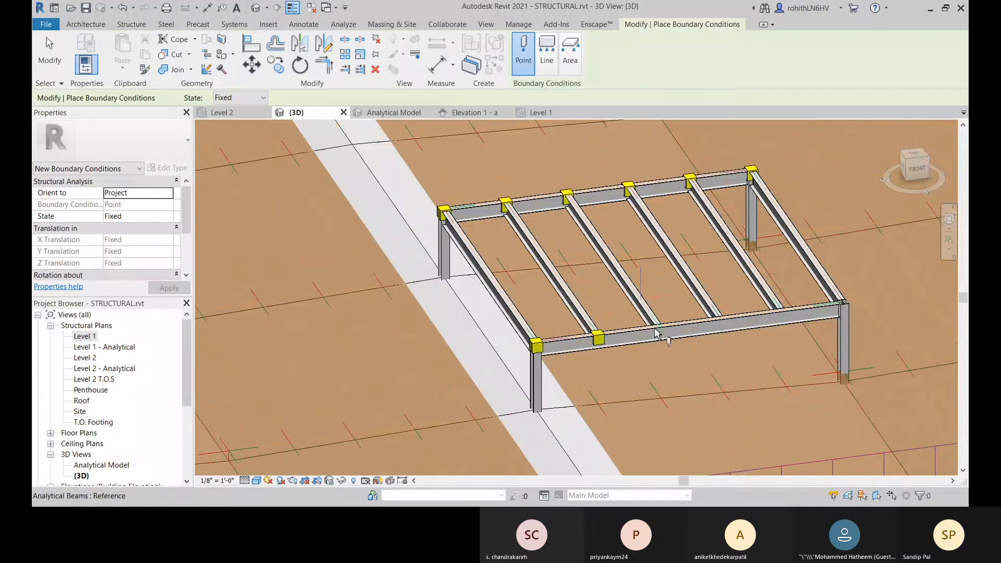
click(720, 323)
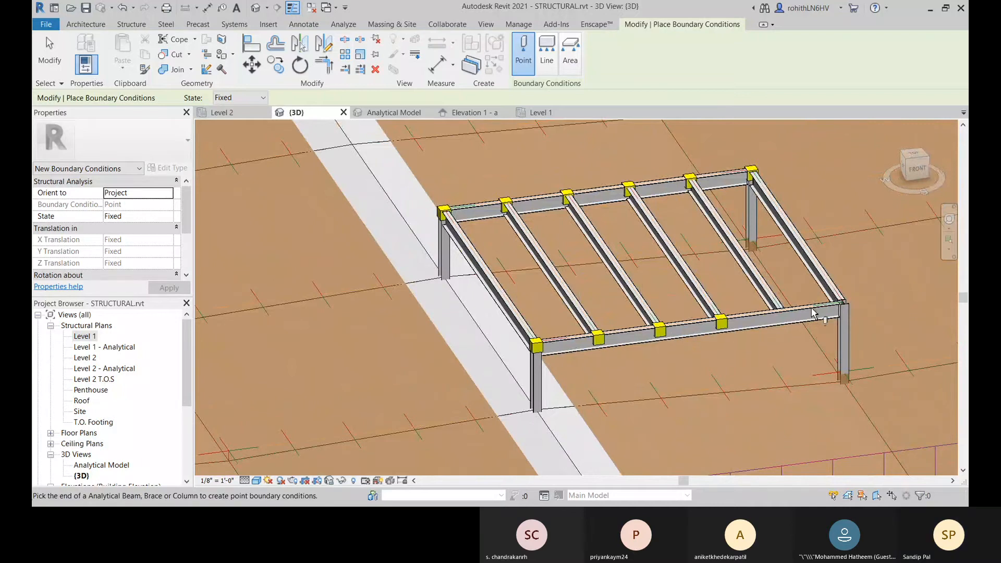
click(782, 315)
click(844, 307)
scroll(714, 340, up, 5)
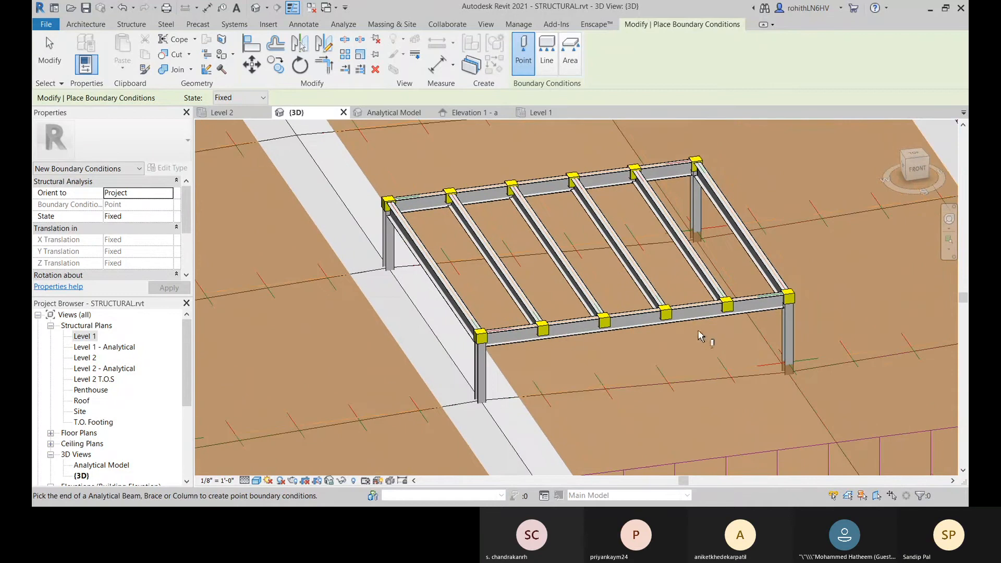
scroll(634, 349, down, 6)
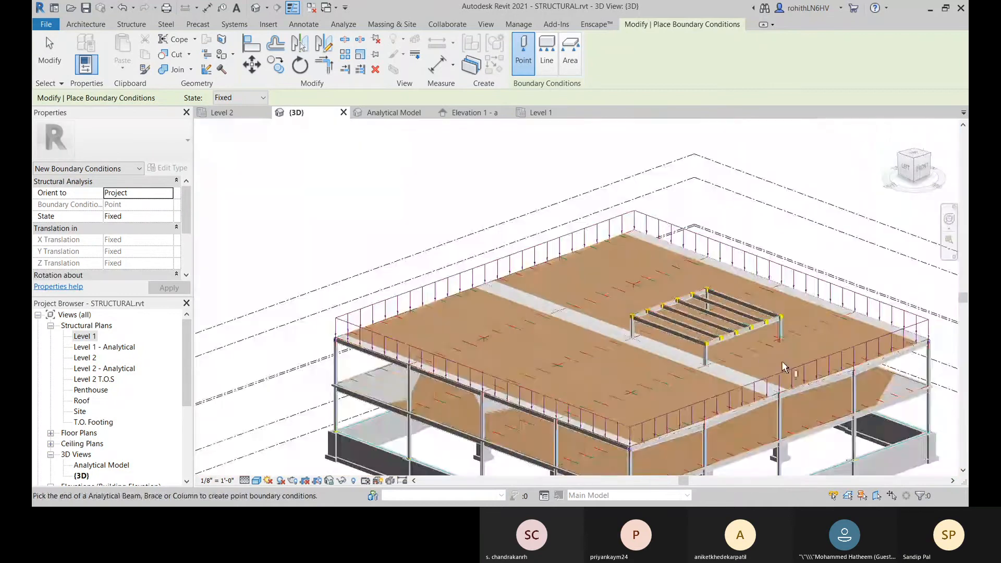
right_click(487, 254)
click(500, 256)
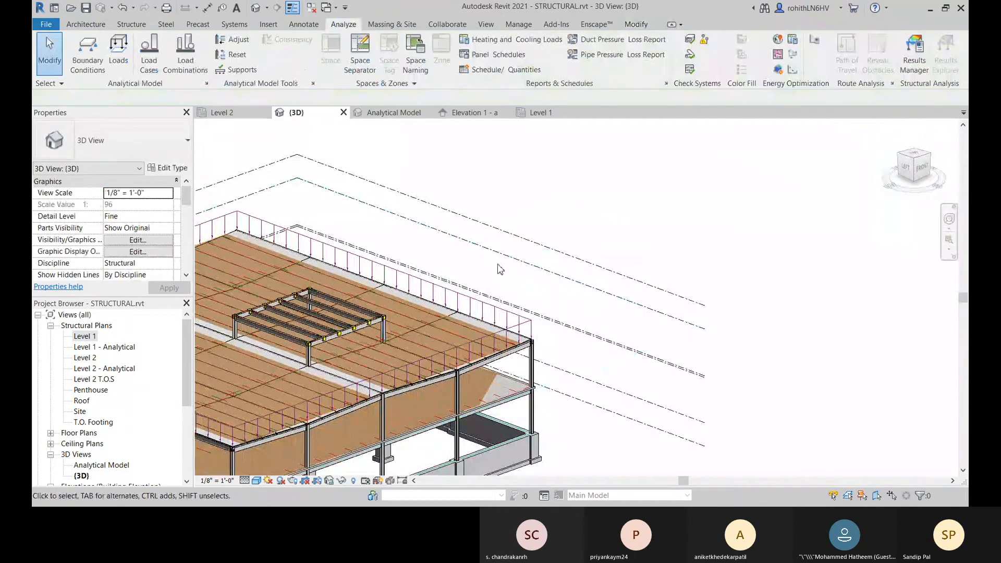
Step: Check the member supports of the whole structure and dismiss the resulting warning
middle_drag(487, 278, 542, 245)
scroll(542, 245, down, 4)
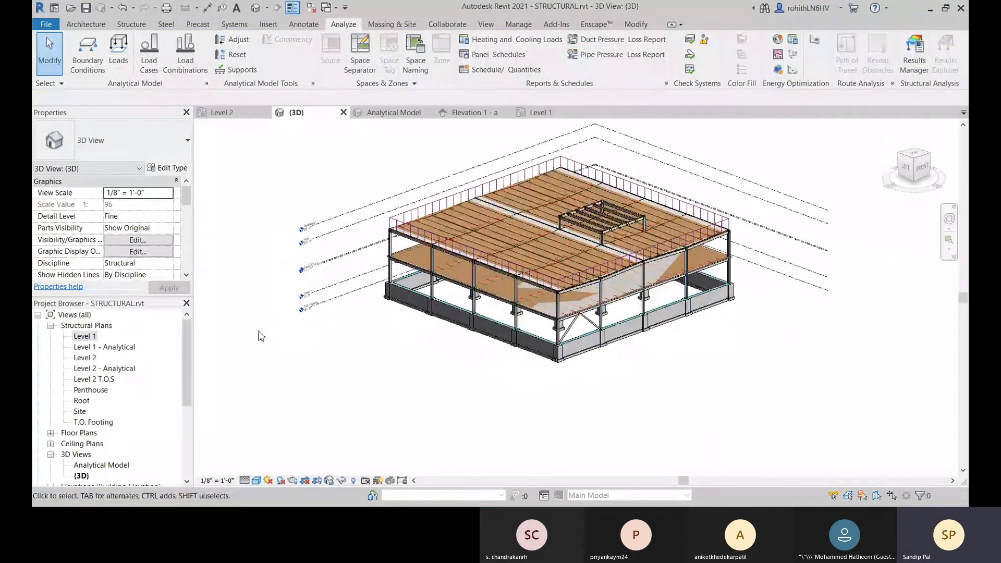
click(243, 70)
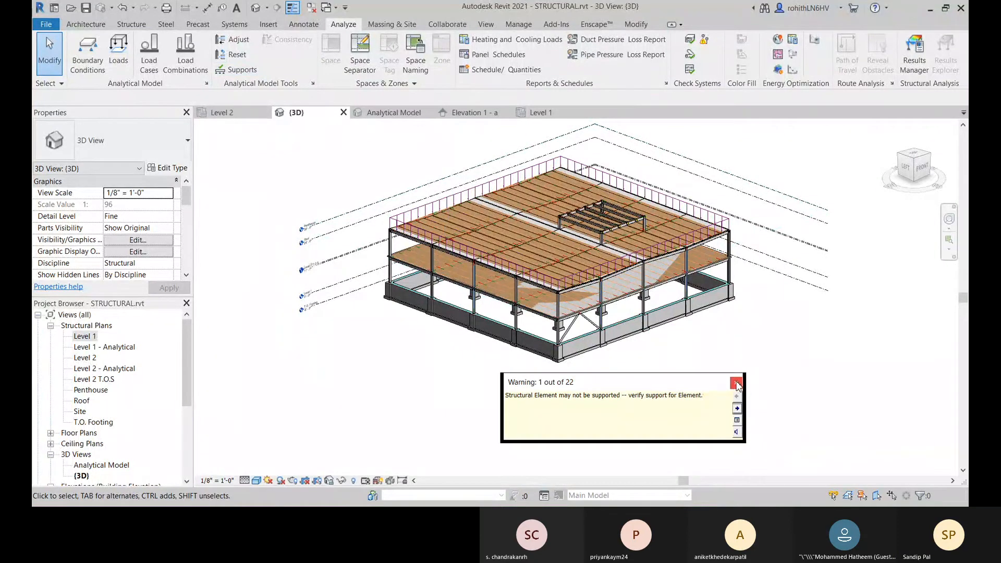
click(736, 384)
Step: Select the W10X33 corner column at grid A-1 and run the member supports check again
scroll(383, 243, up, 5)
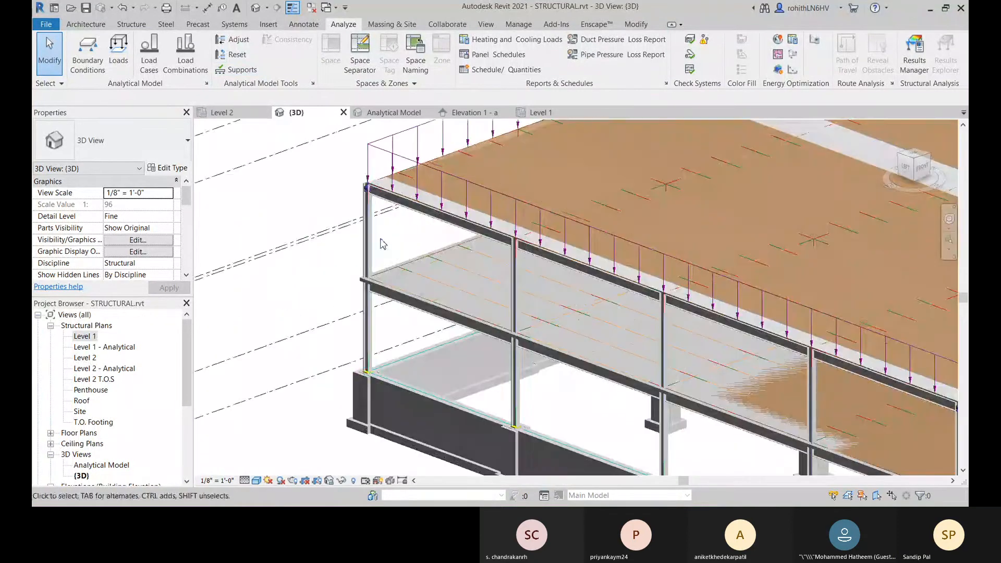
click(368, 244)
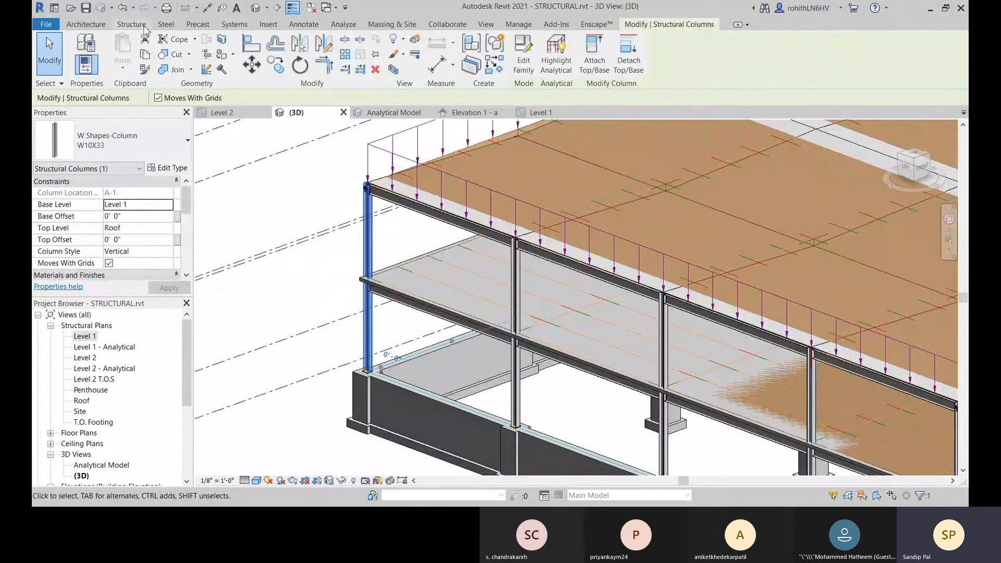
click(340, 26)
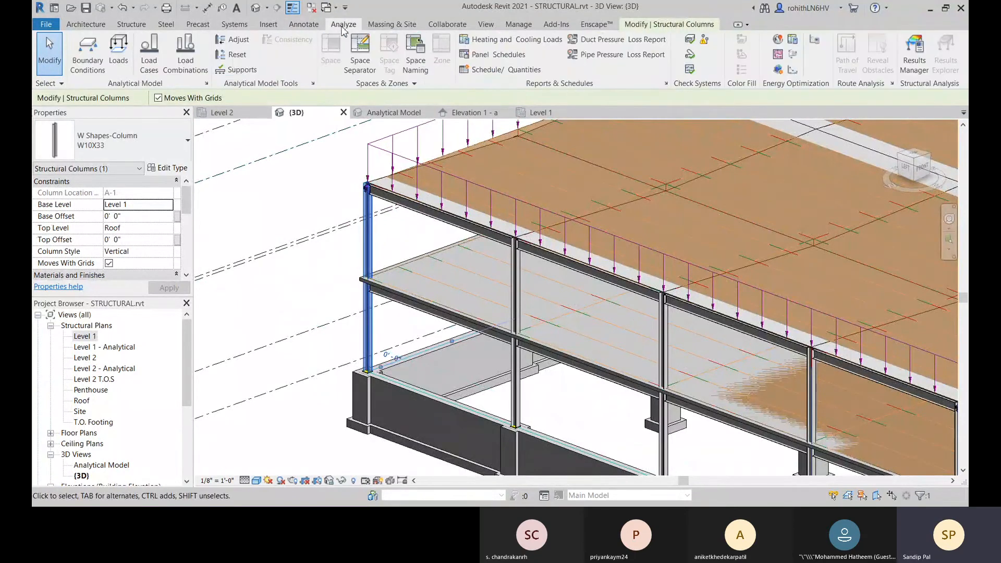
click(238, 75)
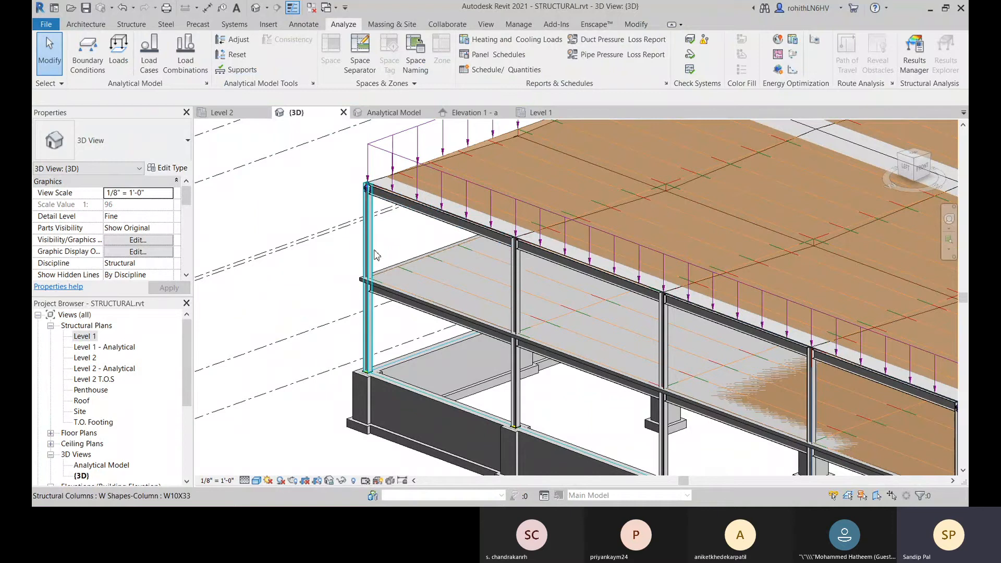
Step: Examine the corner column at grid A-1, the beams framing into it and the overall structure
scroll(375, 254, down, 3)
scroll(296, 265, up, 3)
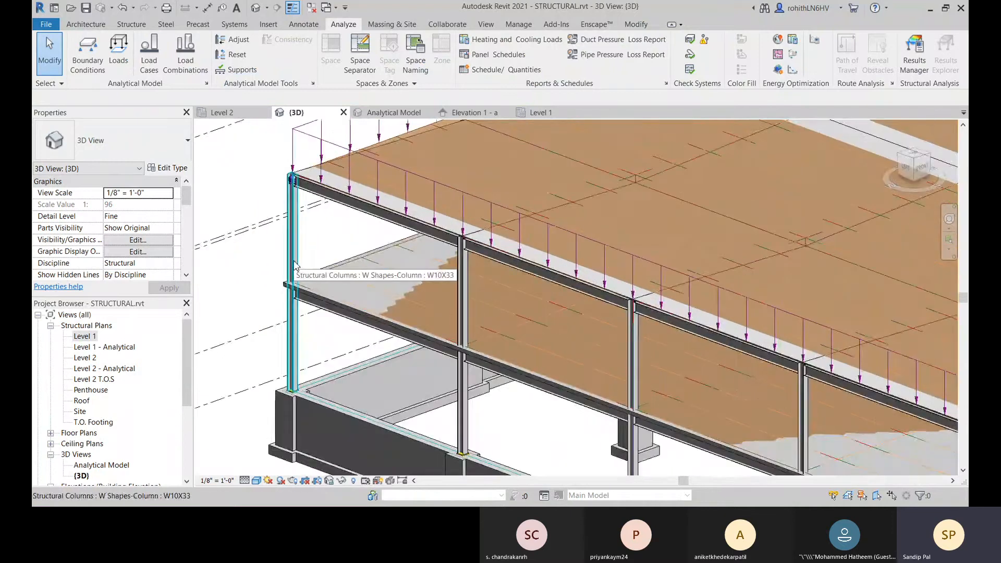
click(294, 265)
scroll(334, 284, down, 4)
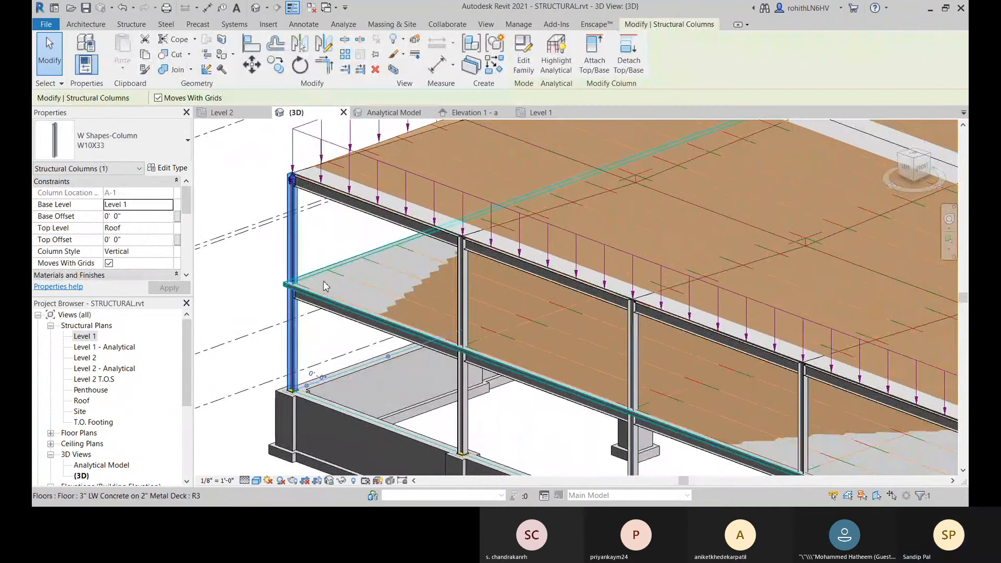
middle_drag(355, 315, 382, 273)
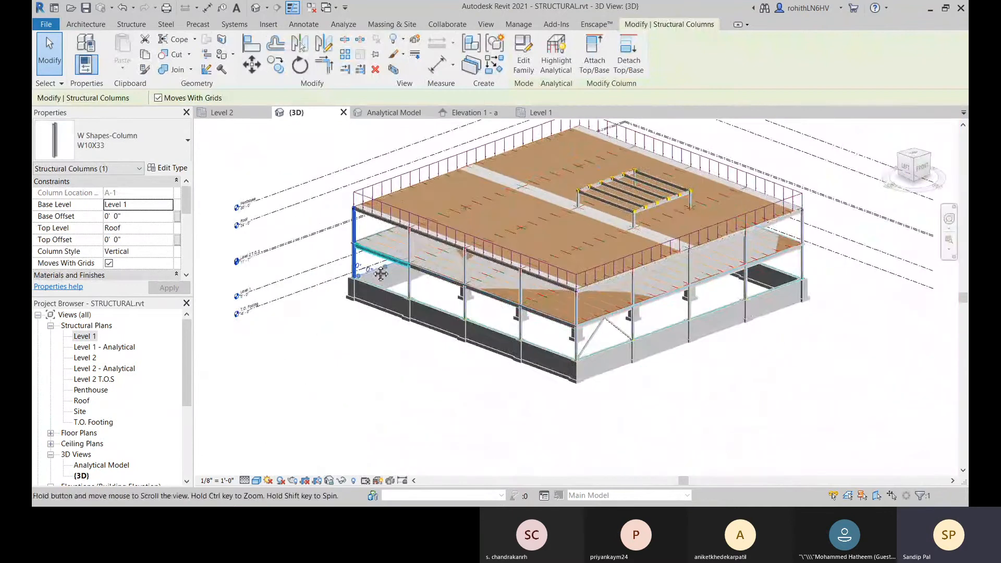
click(341, 353)
middle_drag(455, 311, 469, 335)
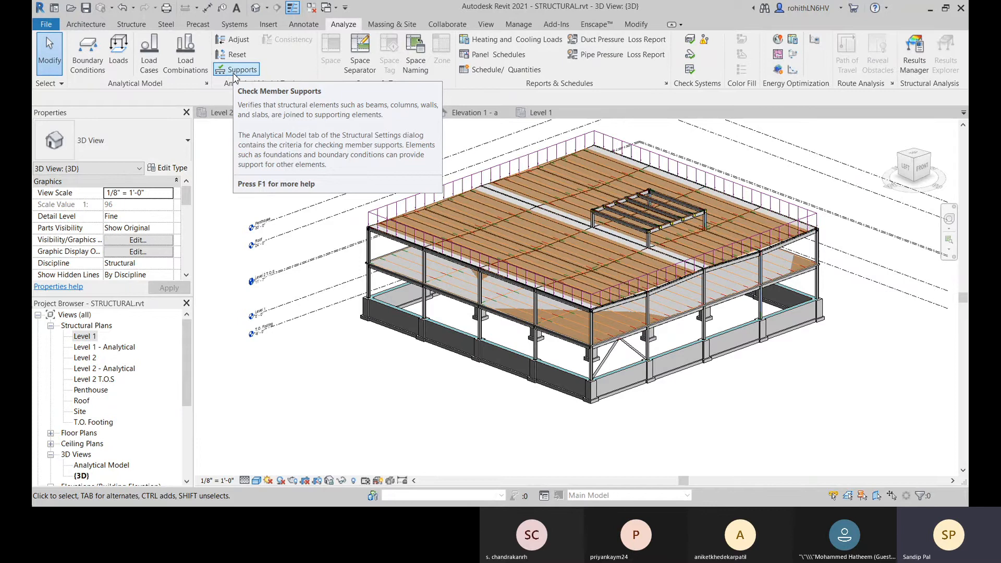
middle_drag(843, 292, 751, 295)
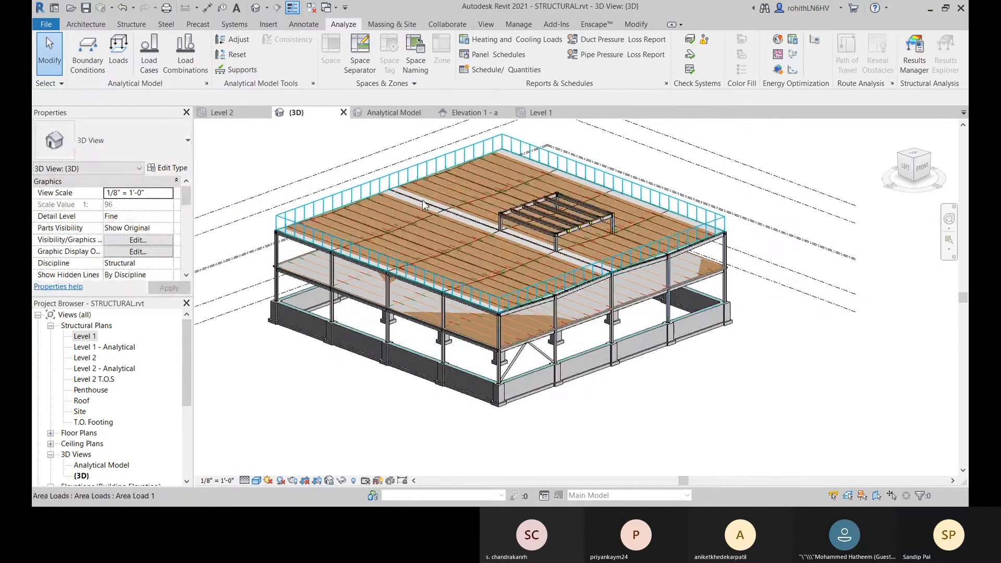
scroll(614, 290, up, 5)
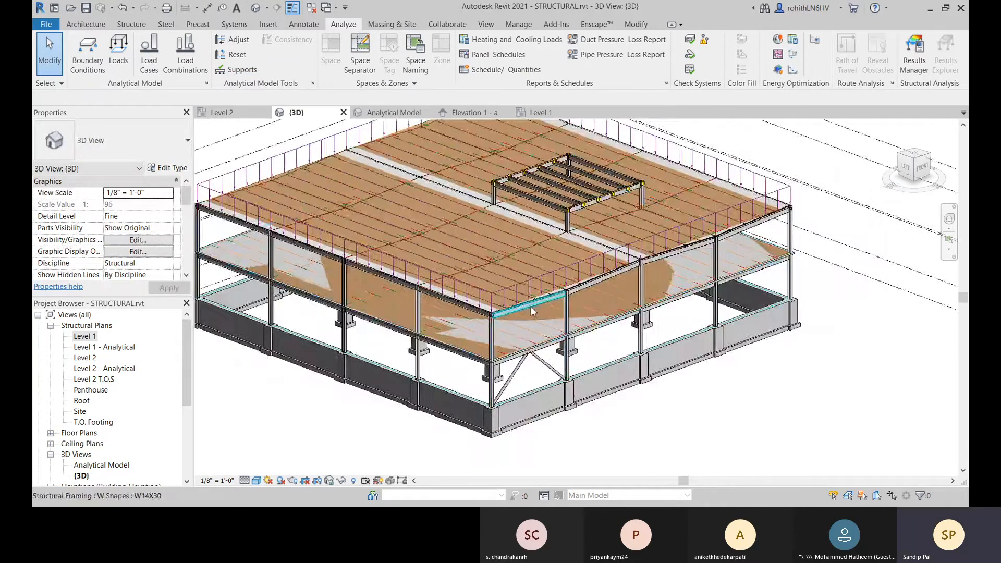
scroll(544, 228, up, 3)
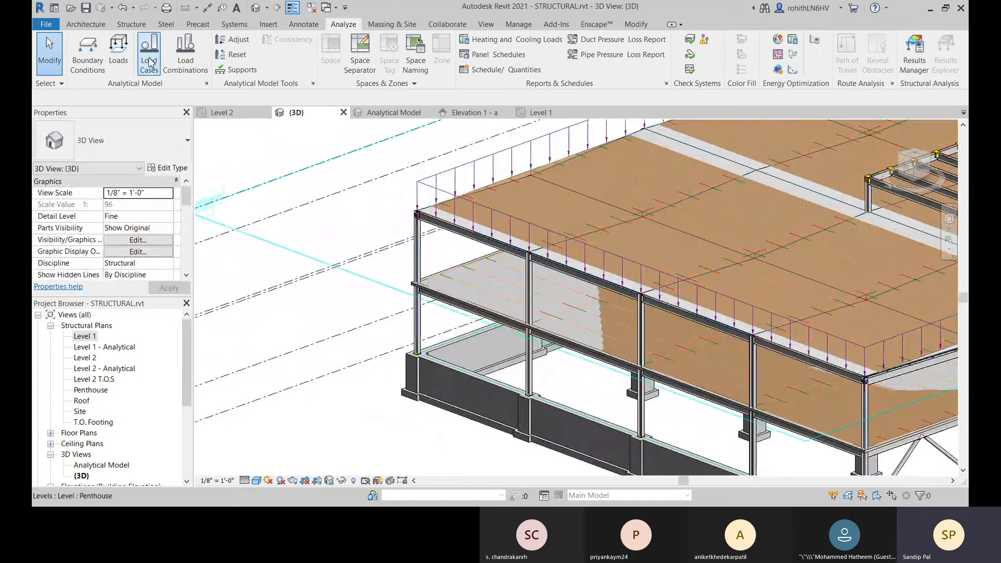
Step: Open the structural settings for boundary conditions and set the Pinned family symbol to Boundary Condition-Variable
click(207, 85)
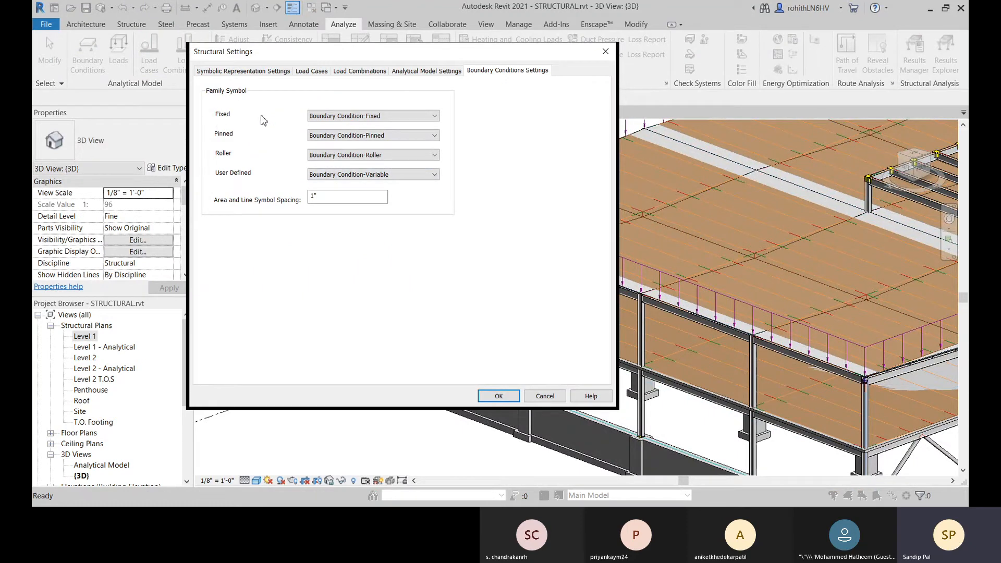
click(363, 137)
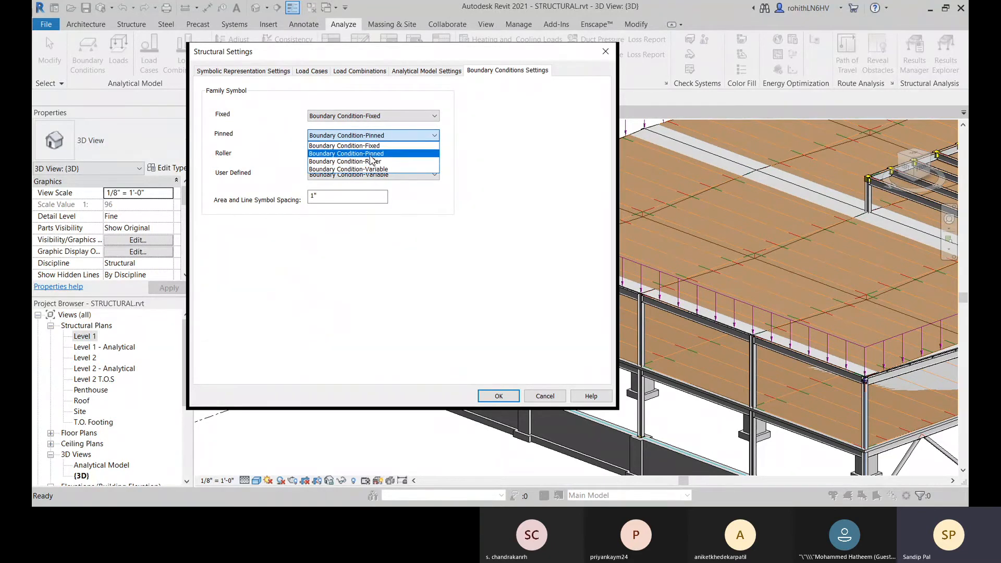
click(243, 143)
click(357, 136)
click(387, 169)
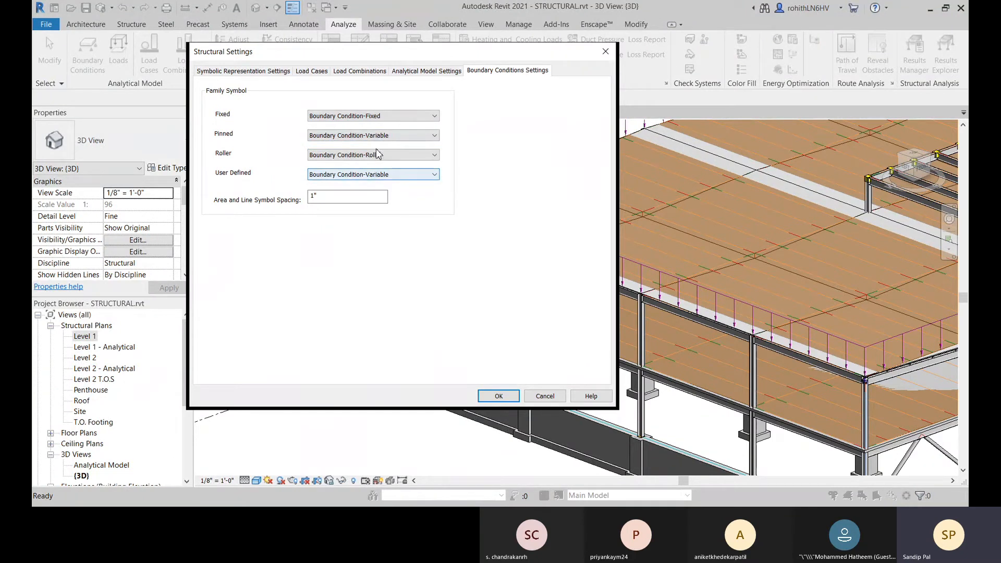
click(401, 135)
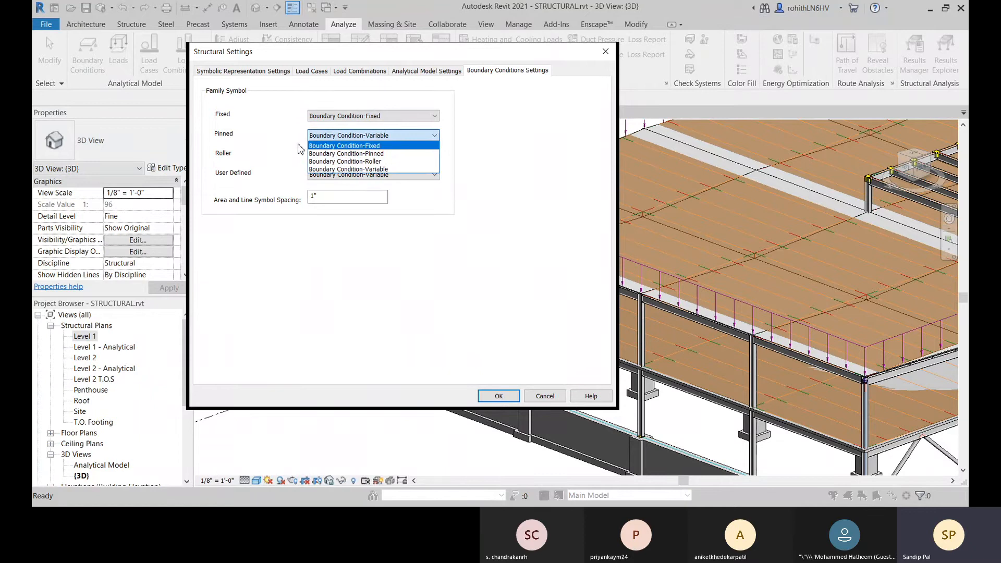
click(258, 150)
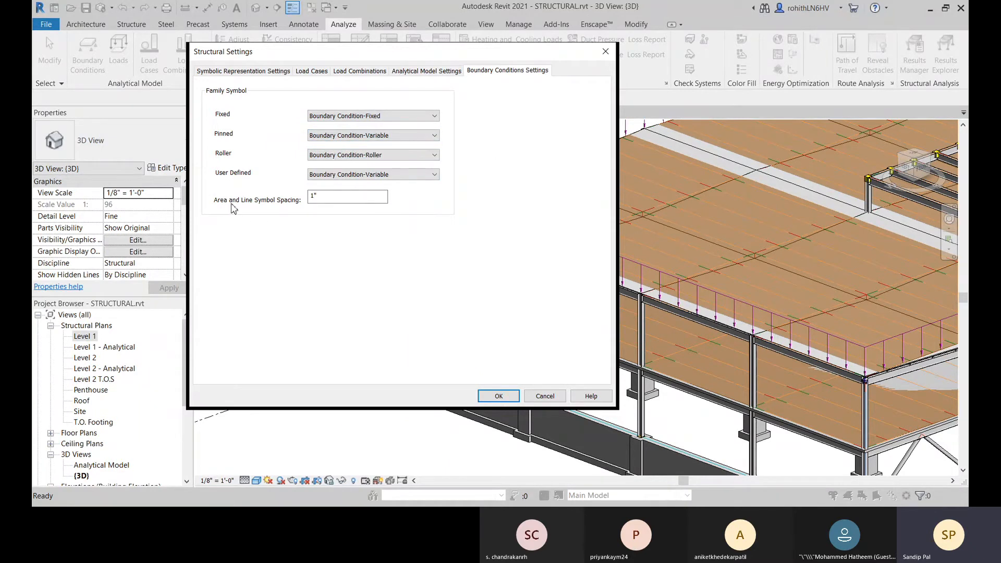
Step: Set the area and line symbol spacing to 2", assign Boundary Condition-Pinned to the Pinned symbol, and accept the structural settings
double_click(314, 197)
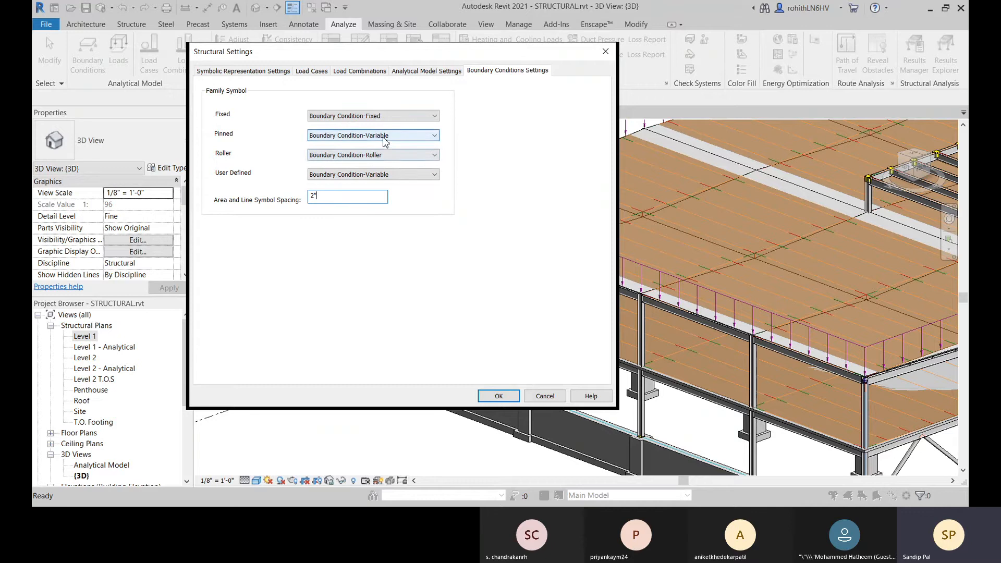
click(373, 135)
click(365, 159)
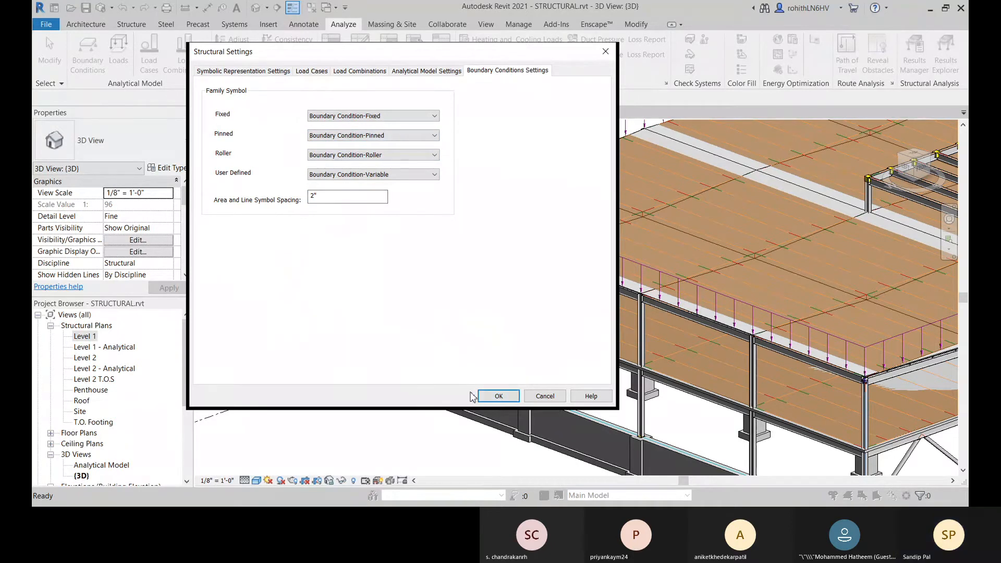
click(499, 396)
click(49, 52)
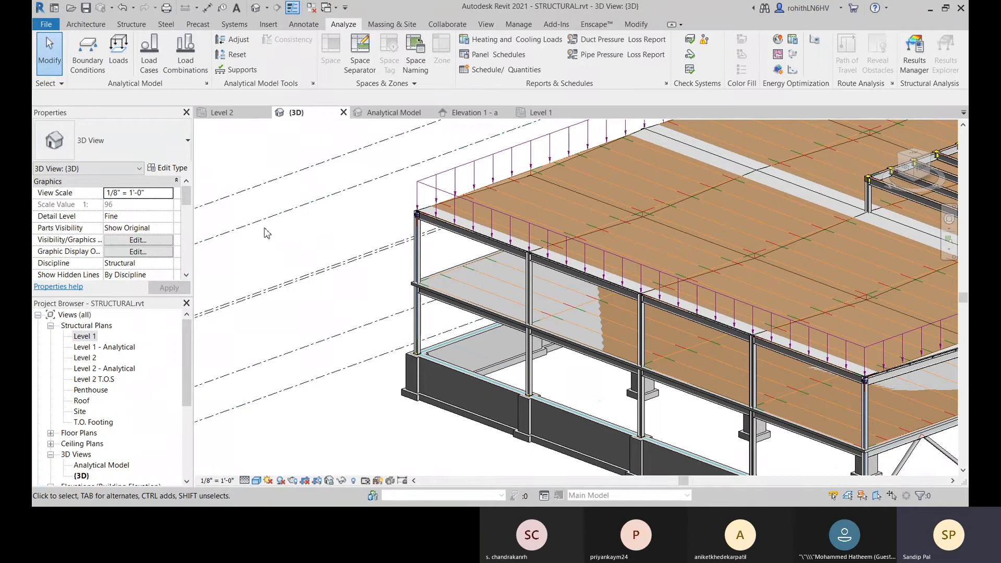
Step: Start a sketched area load and choose to create its boundary by picking structural walls or beams
click(117, 58)
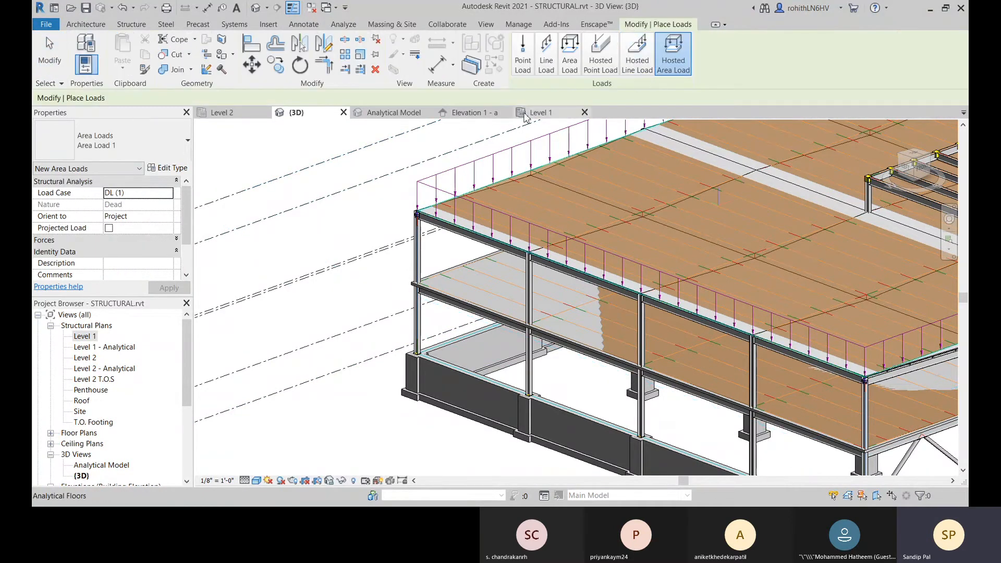
click(570, 61)
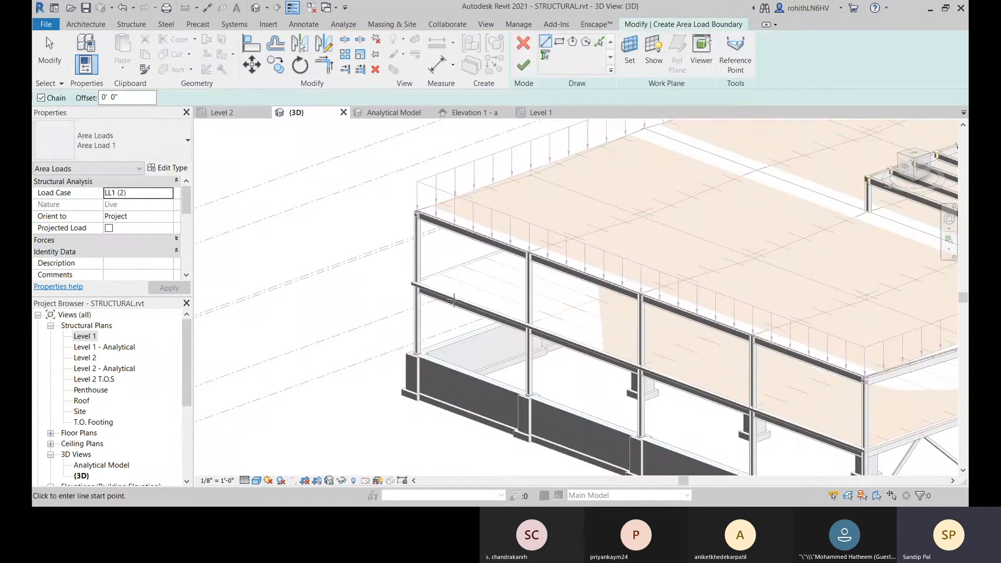
scroll(453, 300, down, 4)
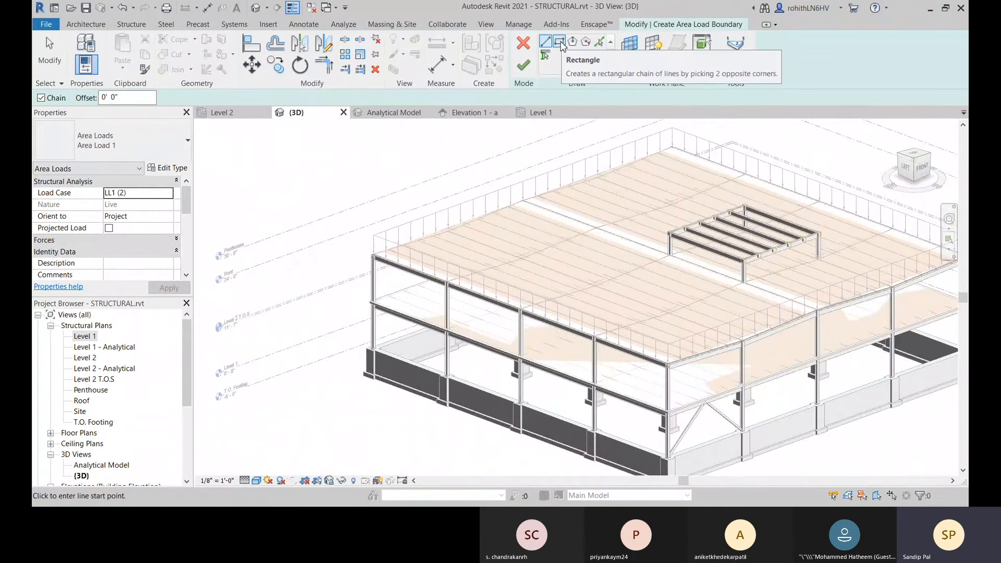
click(559, 43)
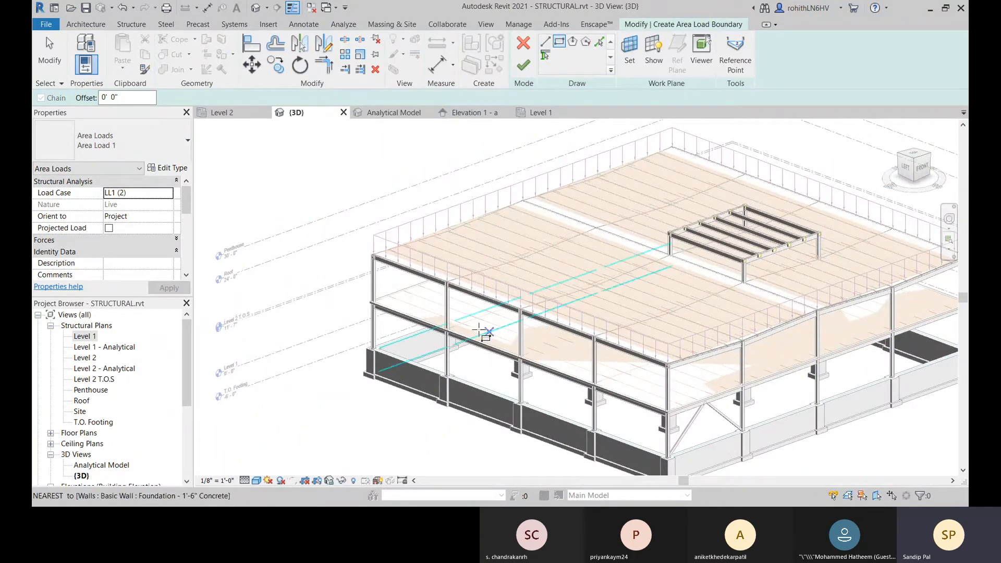
scroll(370, 304, up, 2)
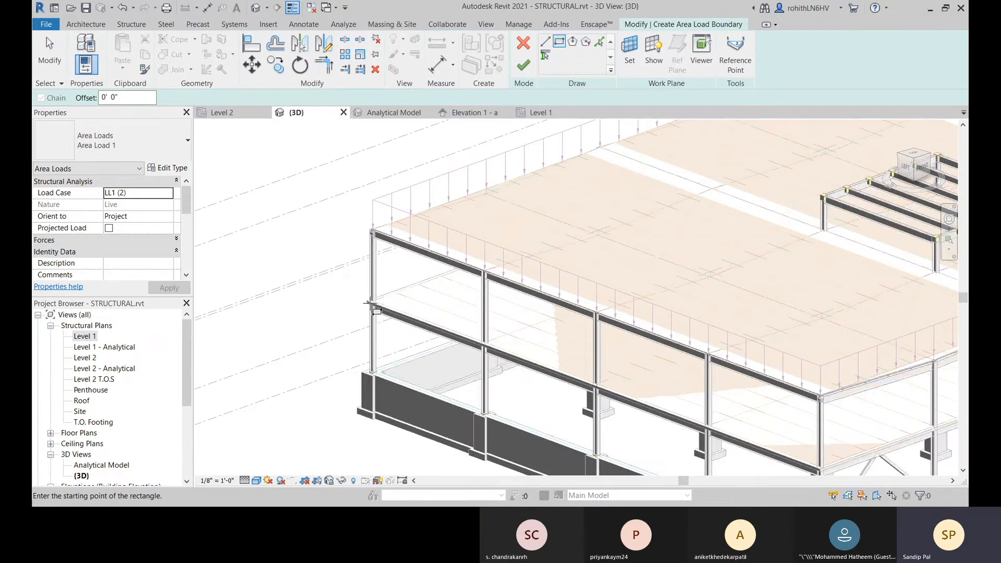
scroll(371, 305, up, 4)
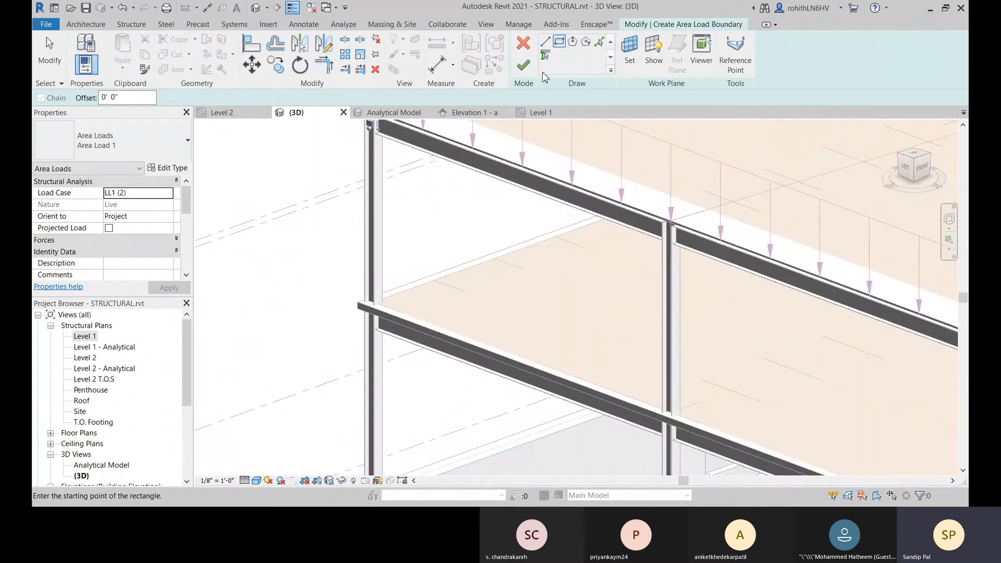
click(545, 55)
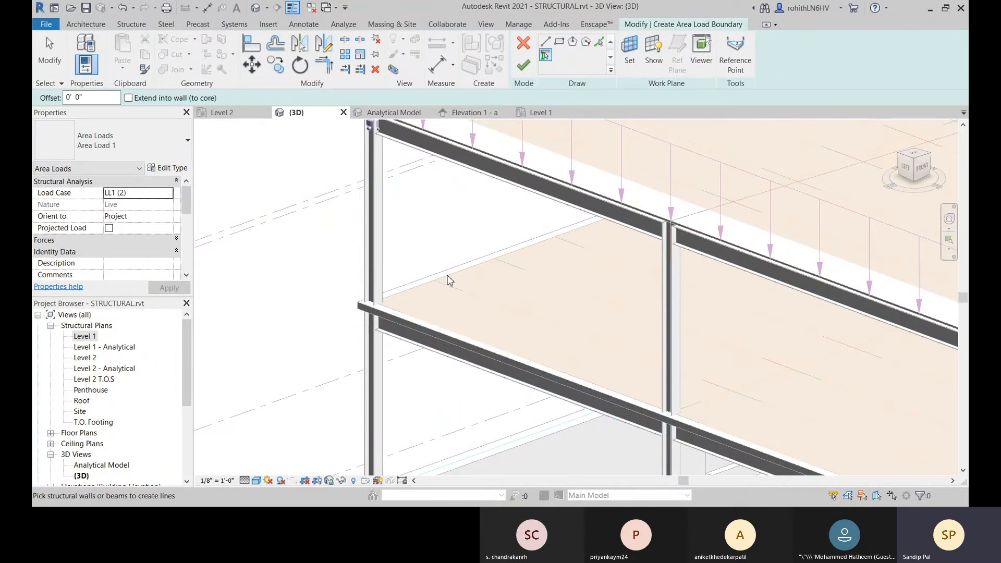
Step: Pick the second-floor perimeter beams along the left and front sides of the building as area load boundary lines
scroll(449, 279, down, 5)
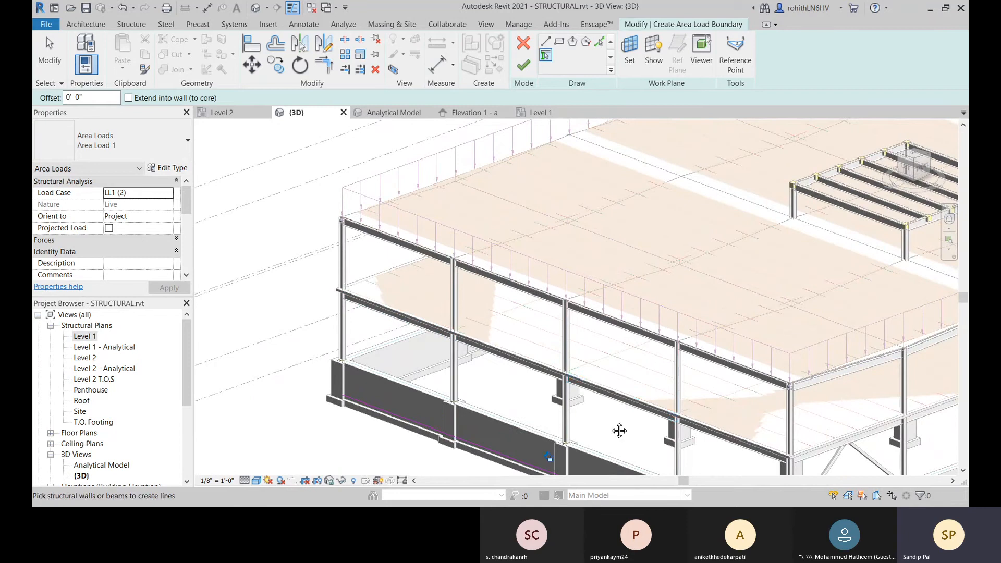
middle_drag(619, 431, 516, 379)
middle_drag(658, 423, 519, 406)
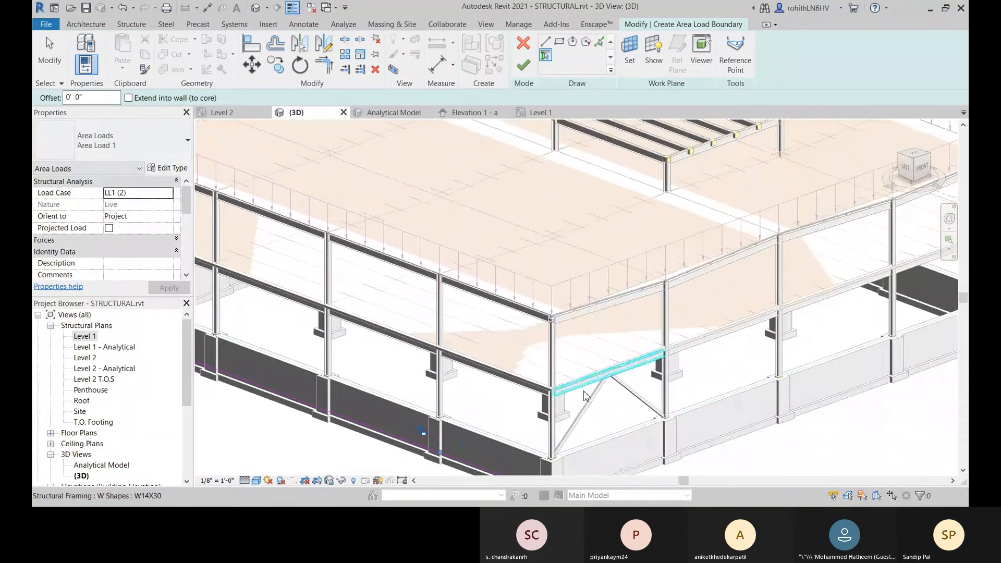
middle_drag(733, 363, 599, 360)
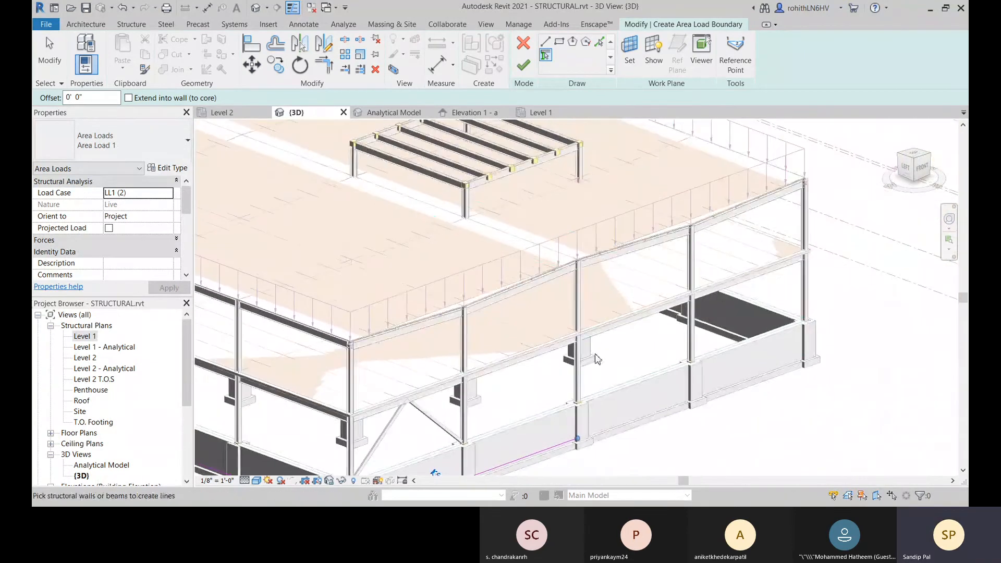
click(743, 286)
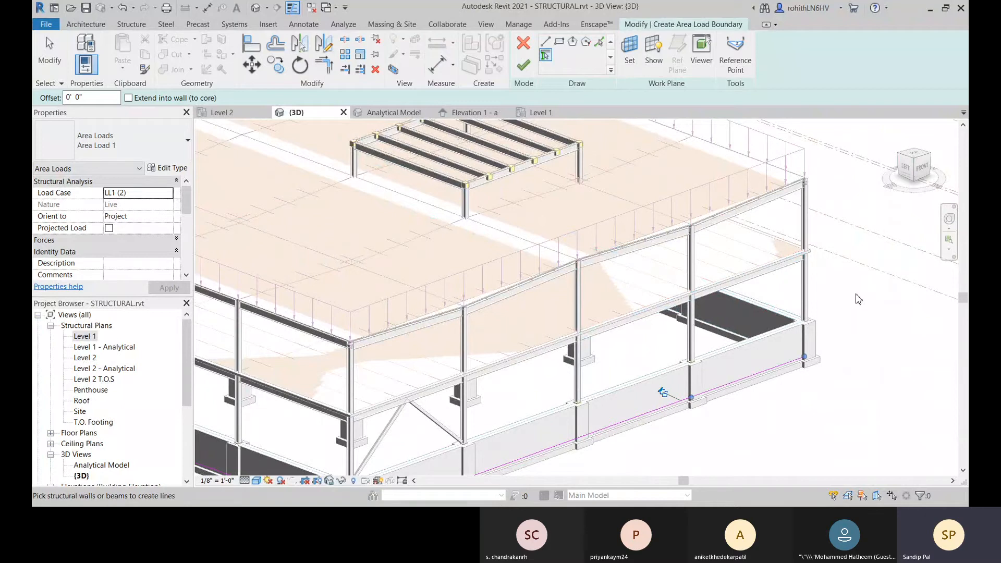
Step: Pick the second-floor perimeter beams along the right side of the building to continue the area load boundary
shift+middle_drag(872, 290, 519, 385)
click(670, 313)
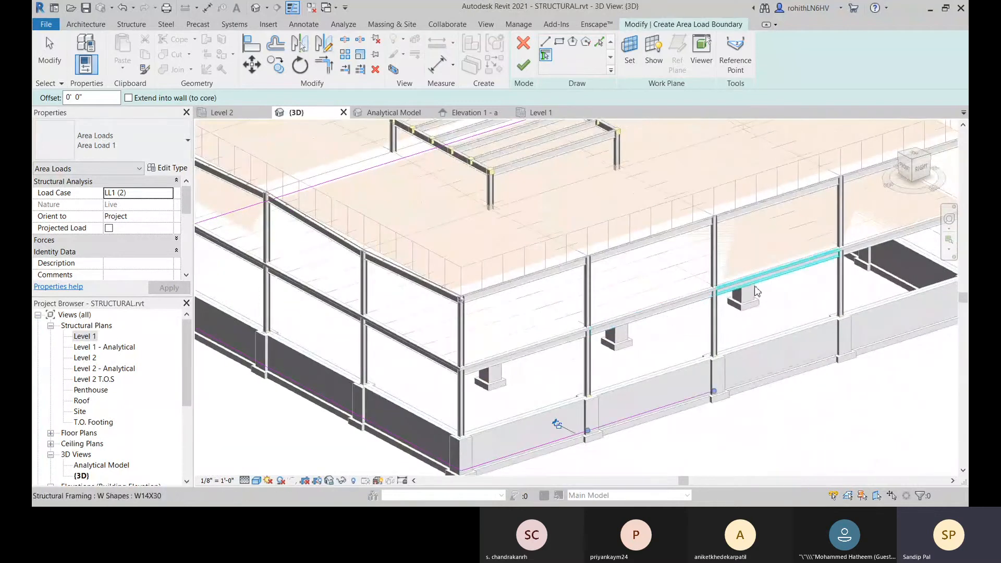
click(754, 286)
middle_drag(798, 300, 677, 334)
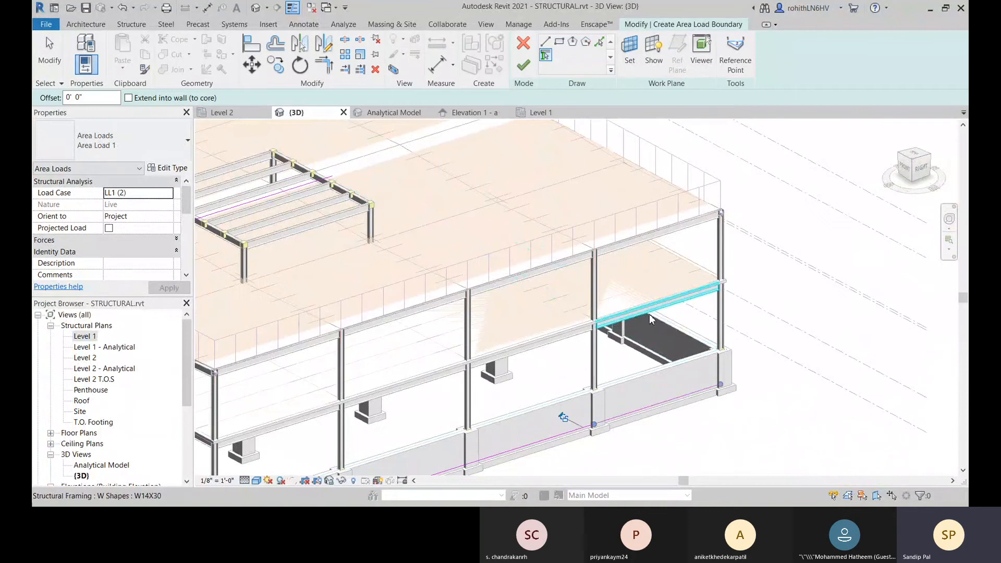
Step: Pick the second-floor perimeter beams along the back of the building to close the area load boundary
shift+middle_drag(751, 333, 435, 391)
click(693, 346)
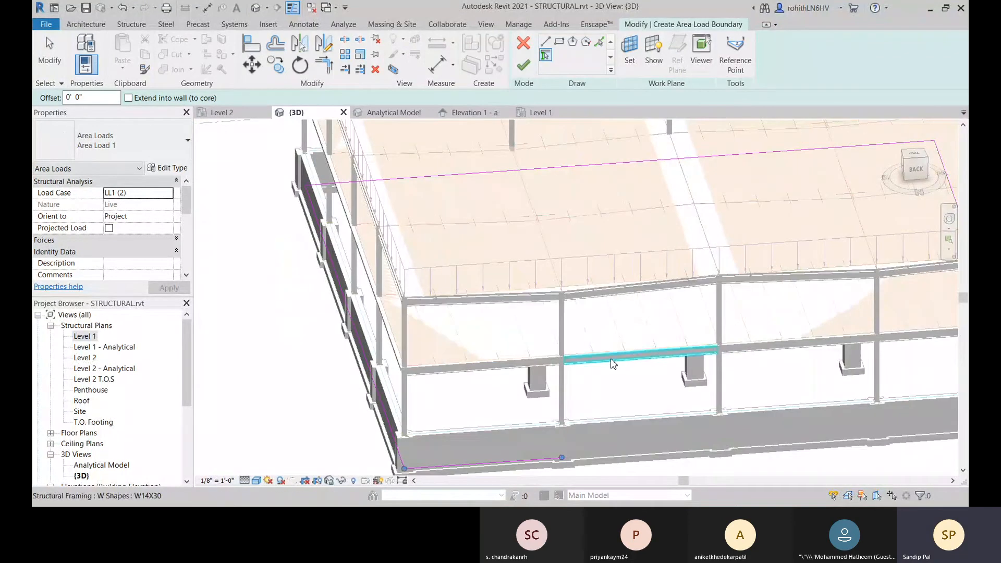
click(614, 361)
shift+middle_drag(766, 352, 416, 353)
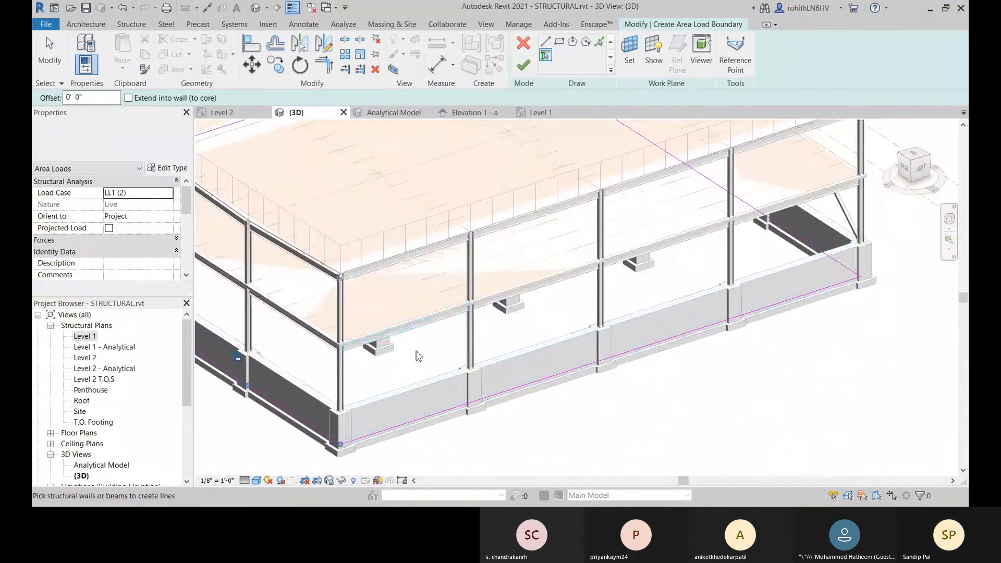
shift+middle_drag(658, 362, 500, 417)
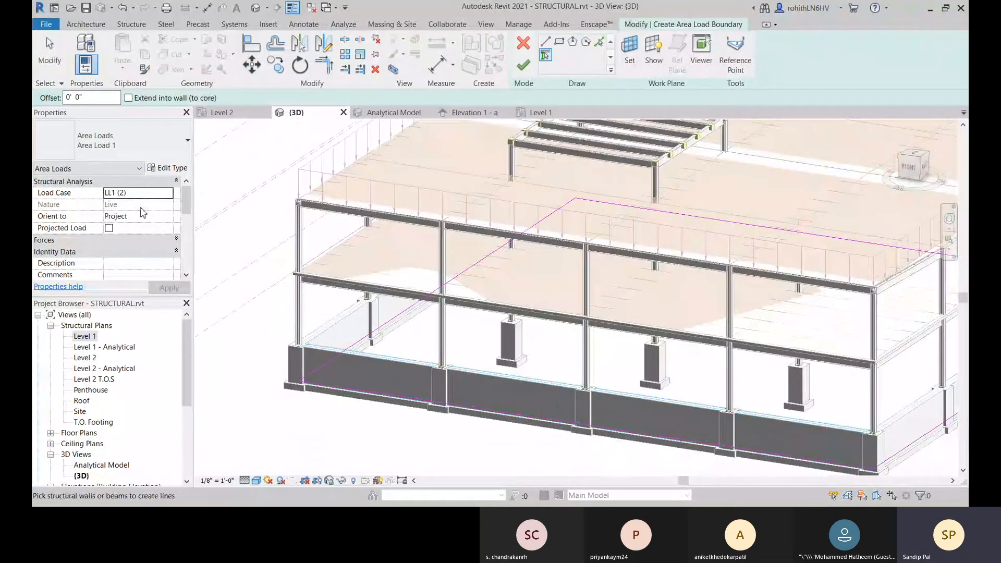
Step: Assign the load case DL (1) to the area load and finish its boundary sketch
click(167, 197)
scroll(256, 279, down, 3)
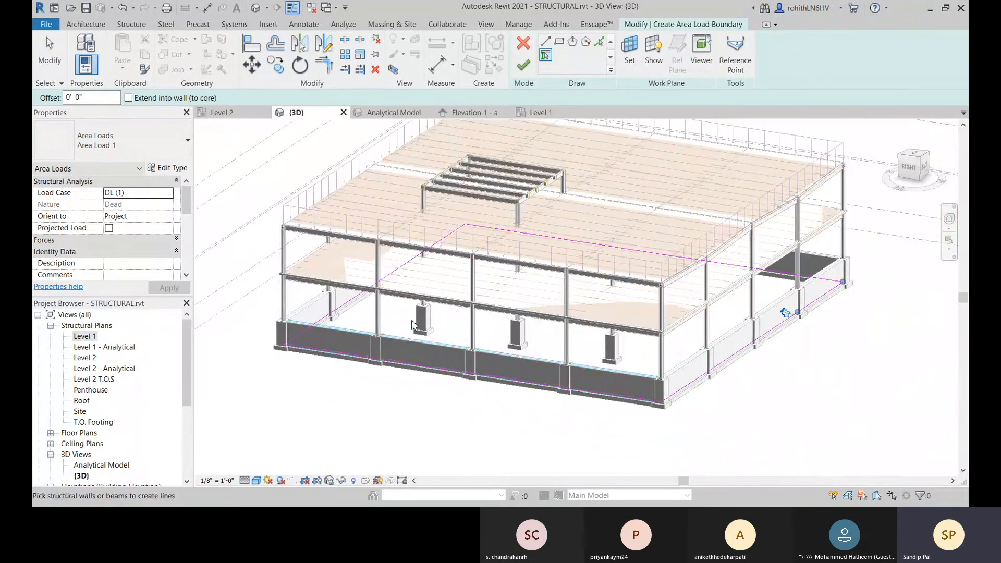
click(523, 65)
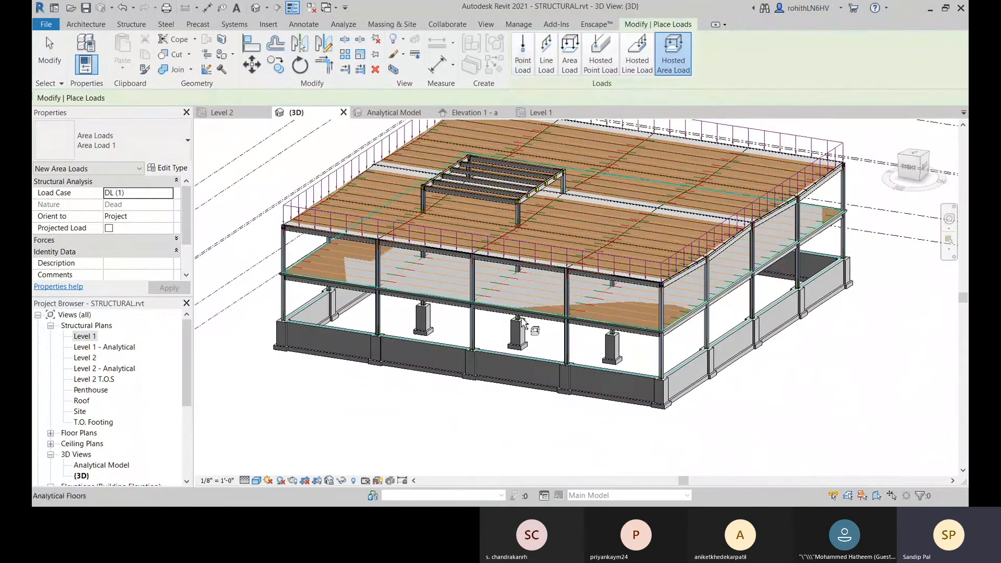
Step: Examine the loaded structure from several sides, including the second-floor corner, and end load placement
shift+middle_drag(532, 329, 495, 373)
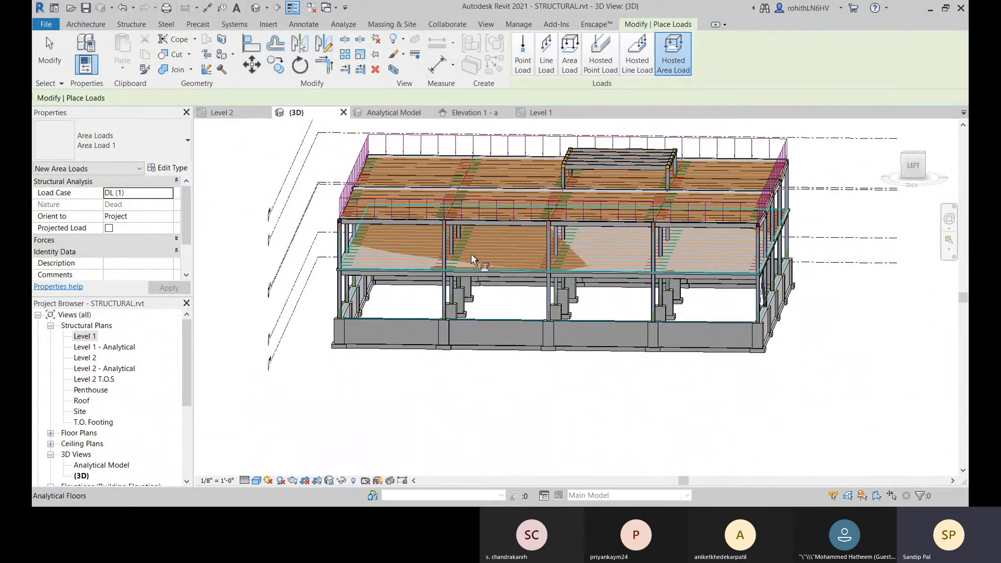
shift+middle_drag(516, 276, 458, 315)
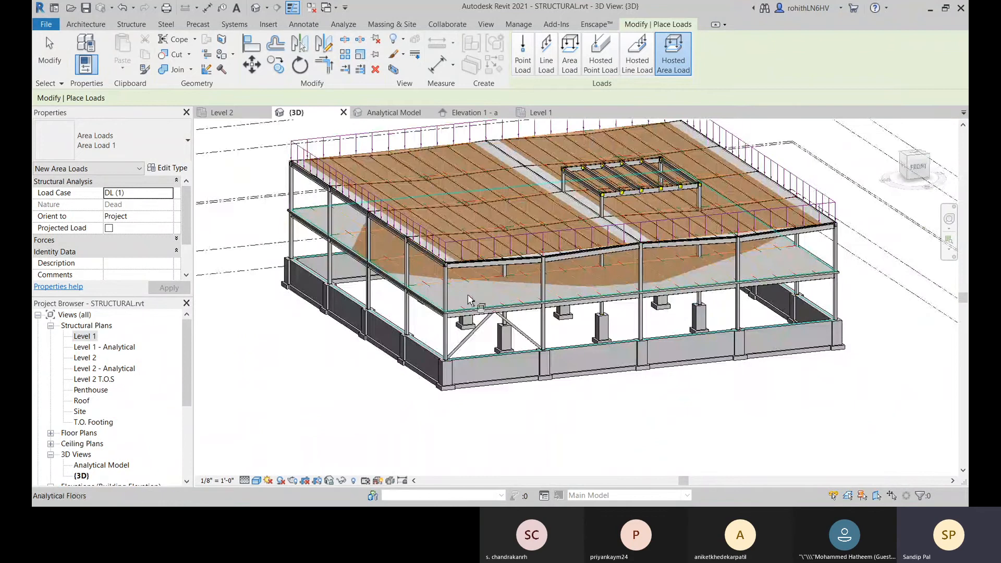
middle_drag(293, 236, 366, 302)
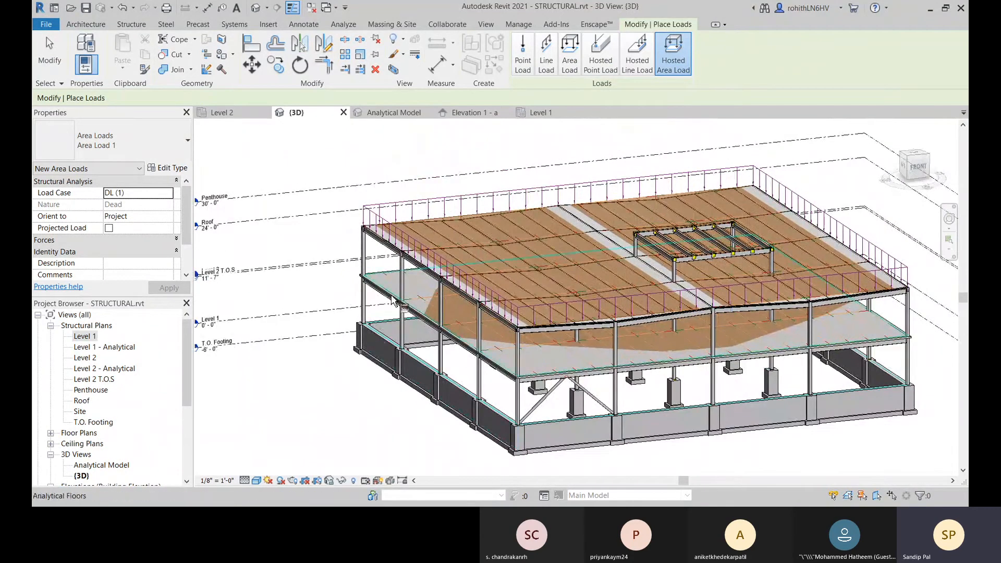
scroll(367, 305, up, 5)
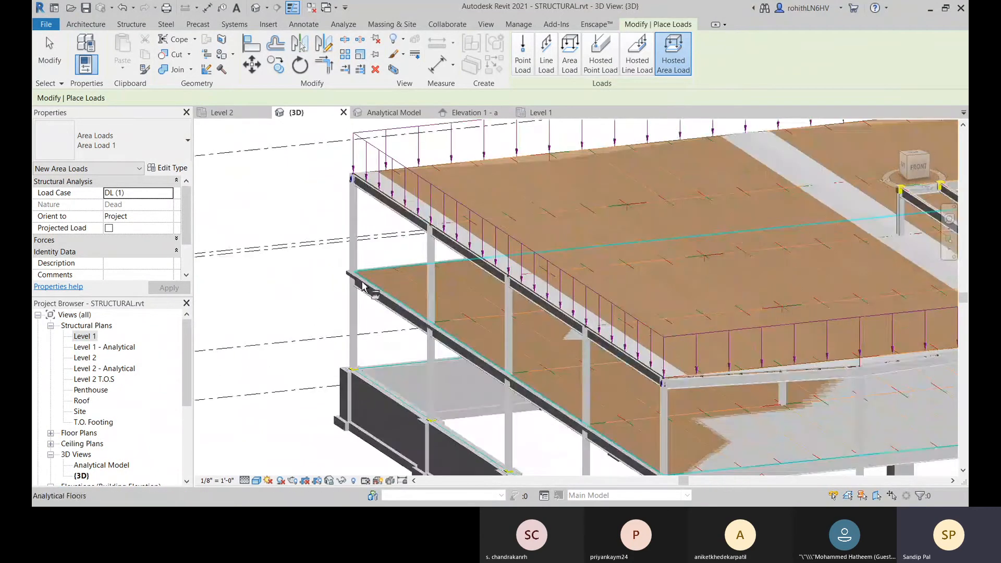
scroll(332, 368, down, 5)
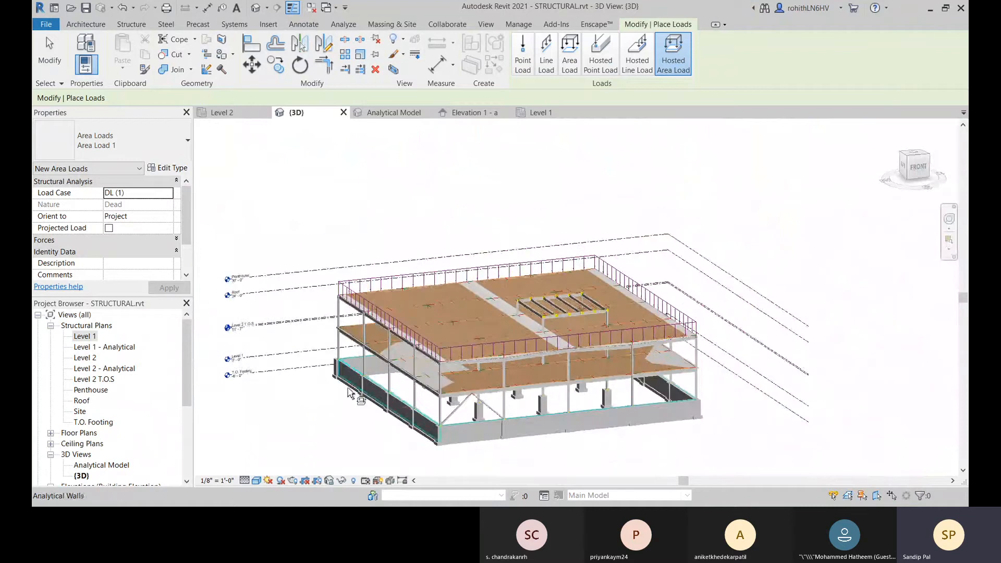
right_click(329, 430)
click(348, 268)
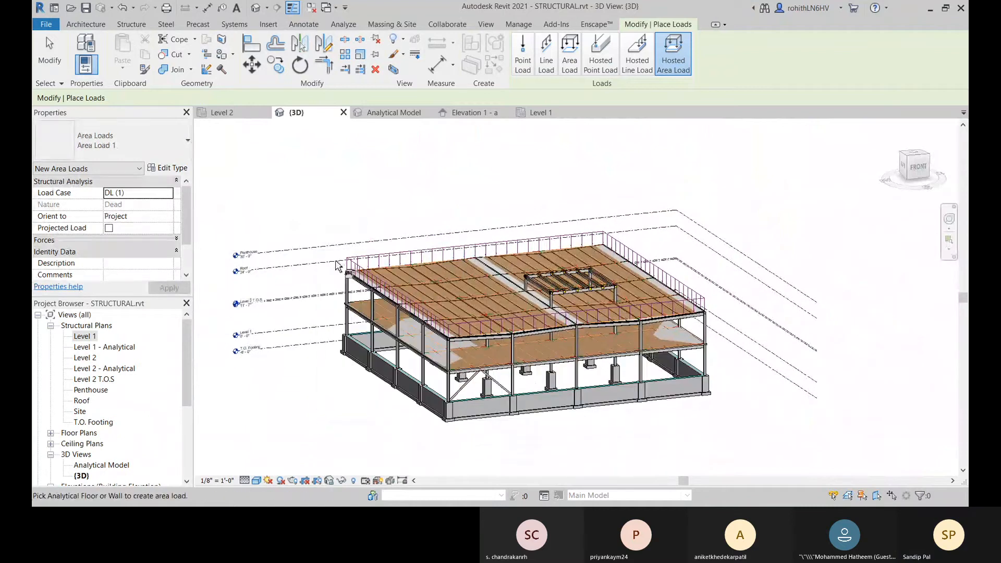
shift+middle_drag(437, 457, 482, 420)
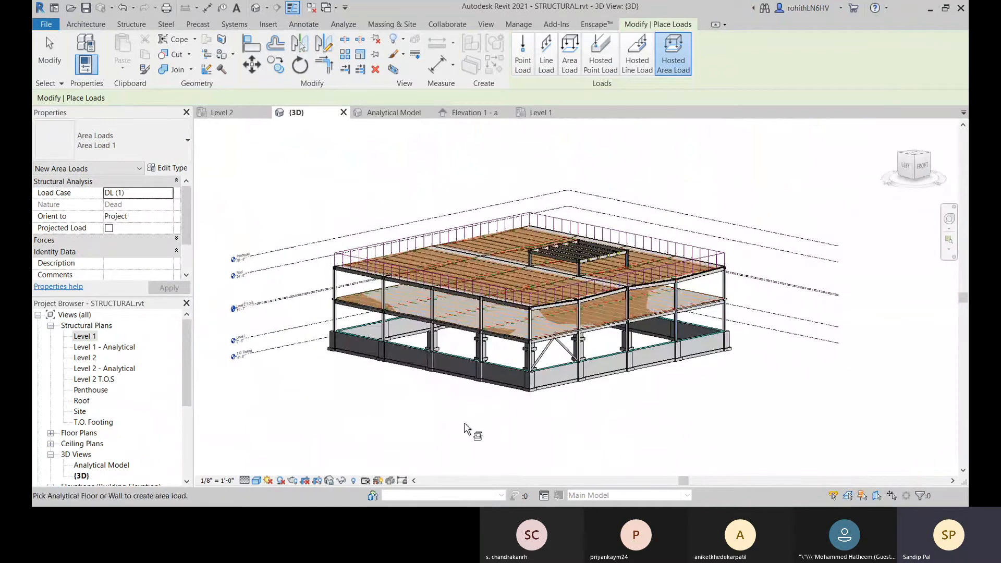
right_click(332, 209)
click(363, 216)
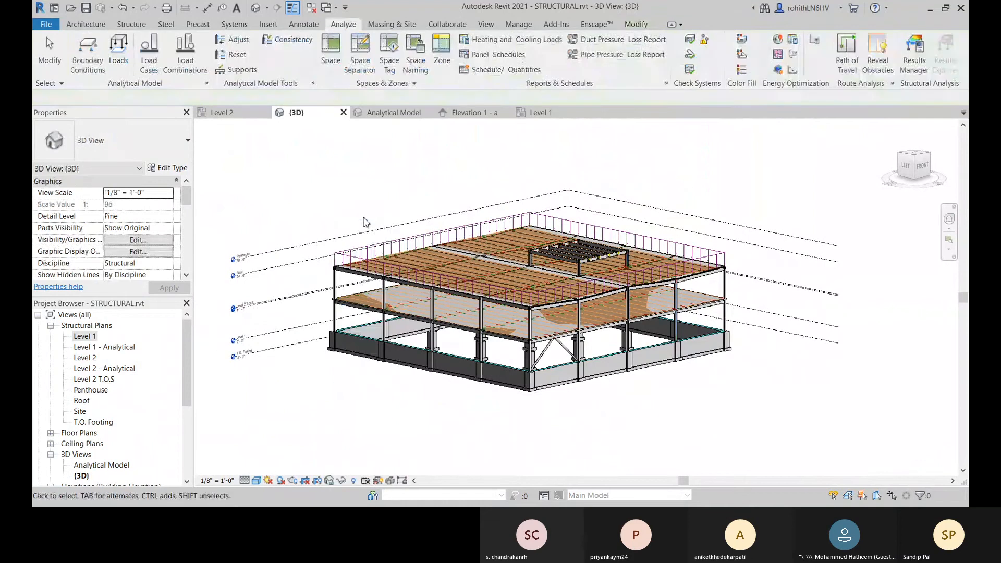
middle_drag(739, 451, 748, 443)
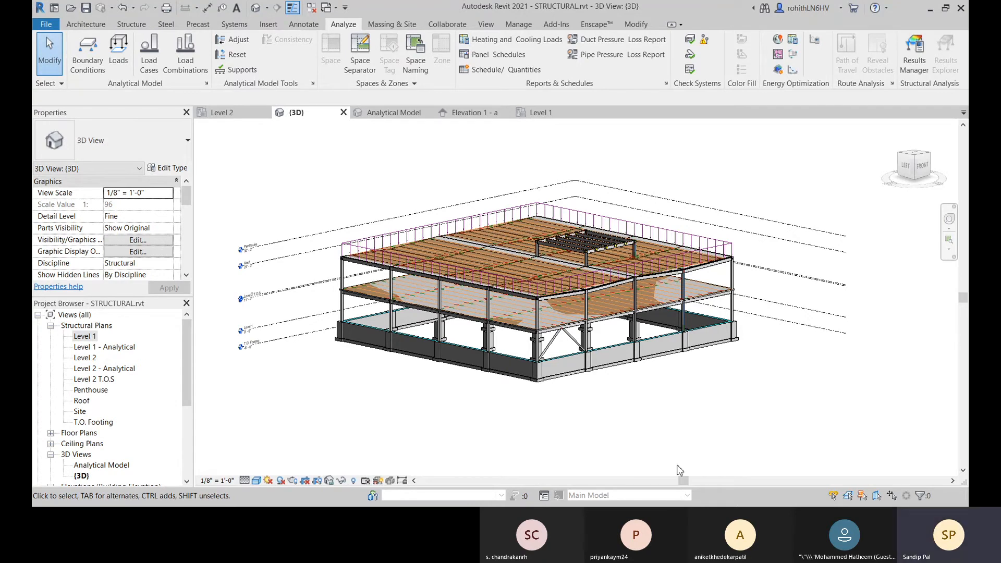
Step: Examine the area load around the roof corner in the 3D view and open the Analytical Model view
scroll(714, 272, up, 5)
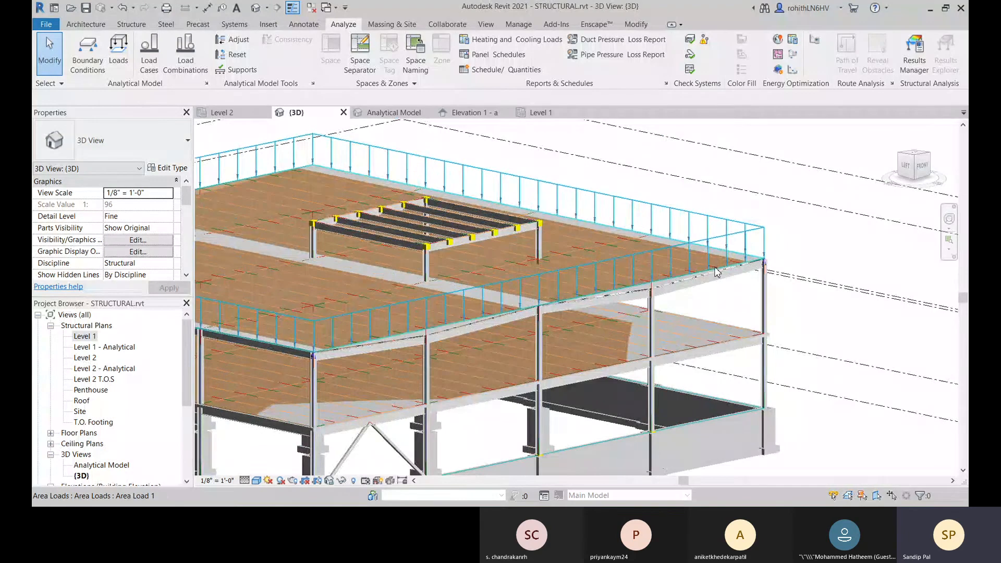
middle_drag(715, 270, 746, 246)
scroll(751, 231, up, 2)
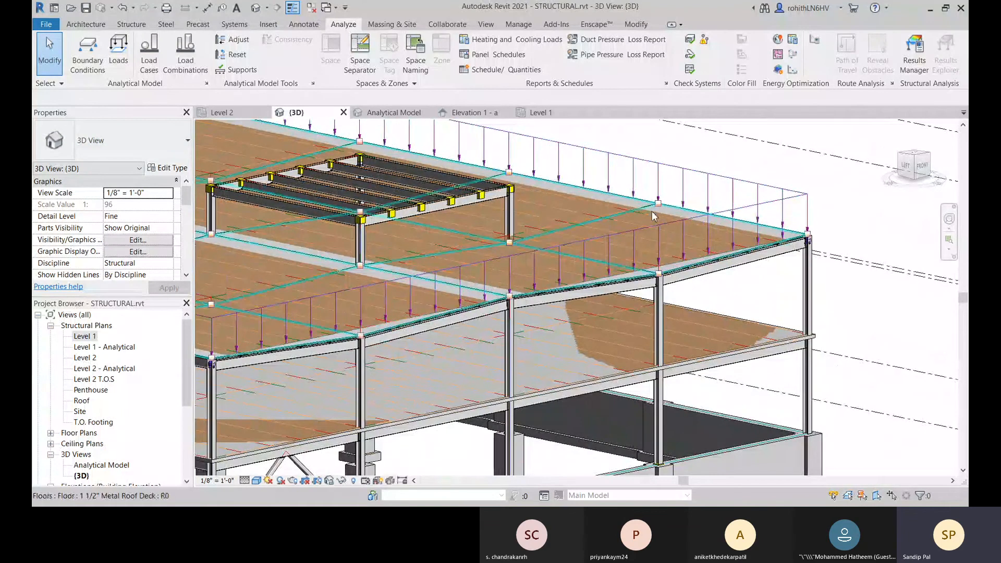
middle_drag(678, 210, 723, 180)
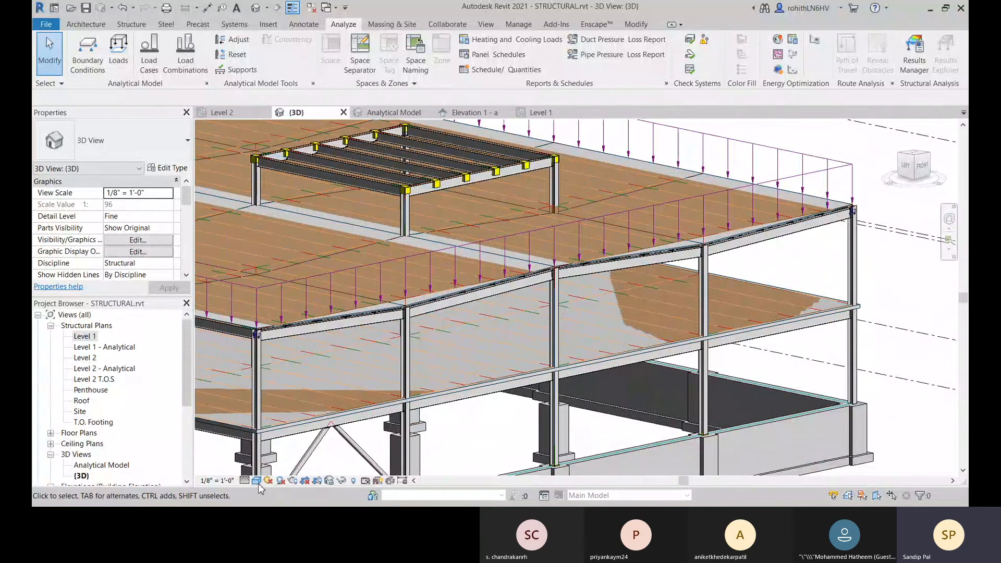
click(394, 112)
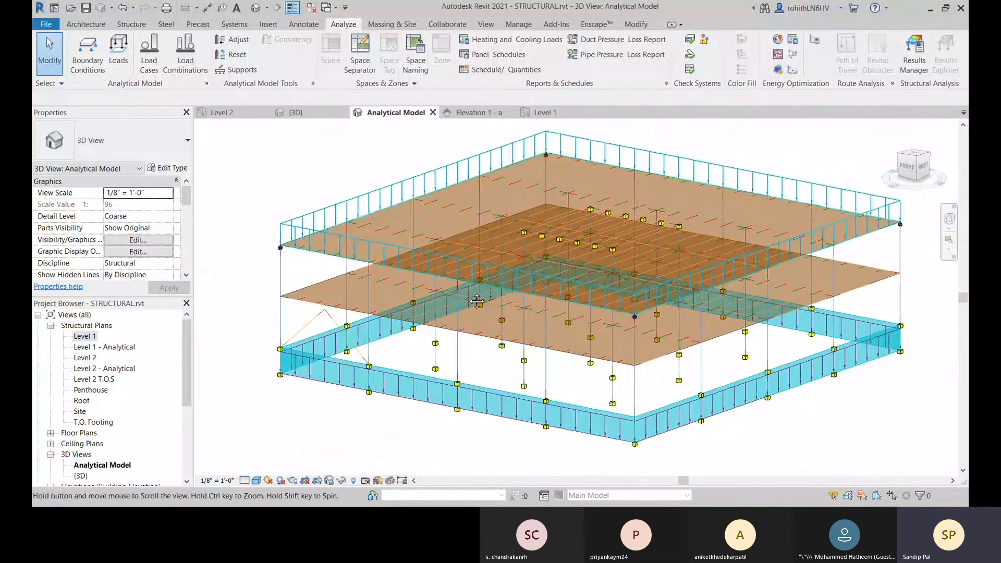
middle_drag(477, 302, 375, 308)
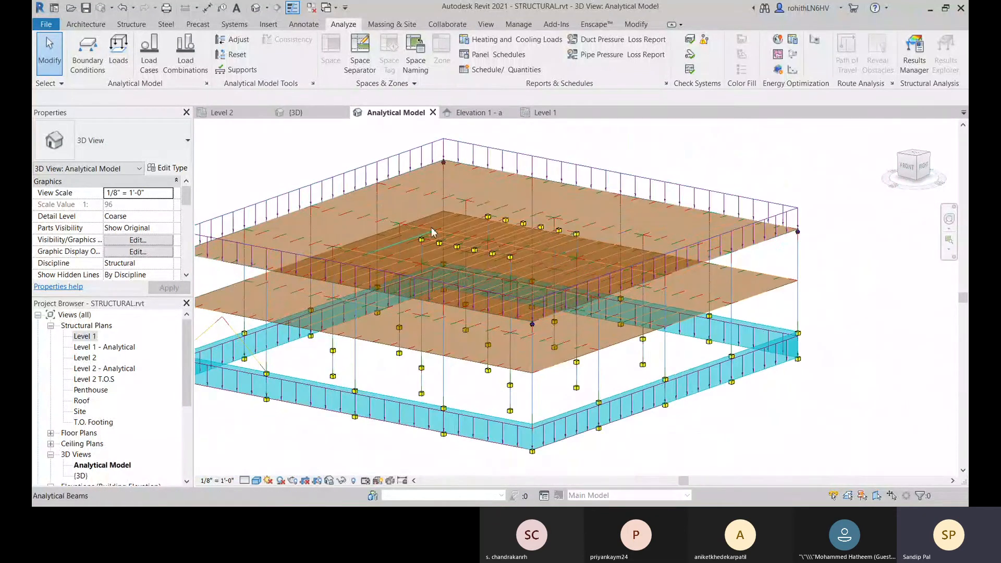
middle_drag(431, 232, 569, 218)
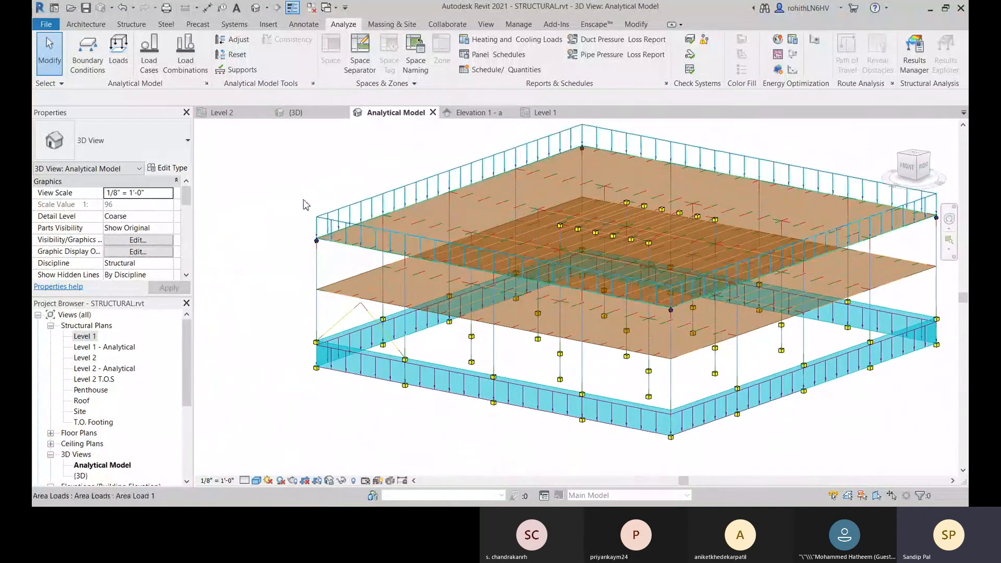
Step: Adjust the analytical model by moving the end nodes of two neighbouring beams outward near the loaded upper floor's corner, and finish
click(233, 39)
middle_drag(318, 281, 272, 304)
scroll(784, 259, up, 3)
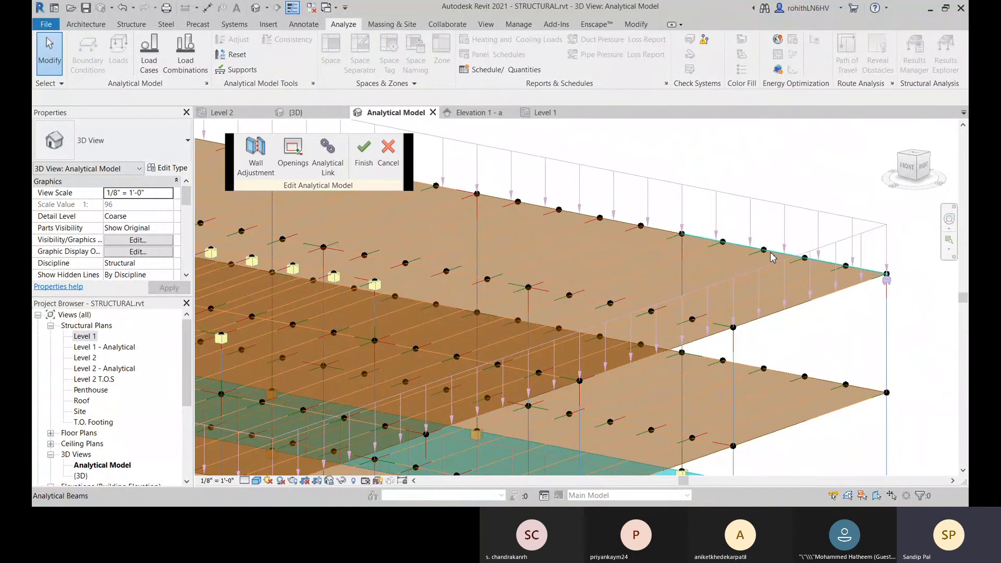
click(769, 253)
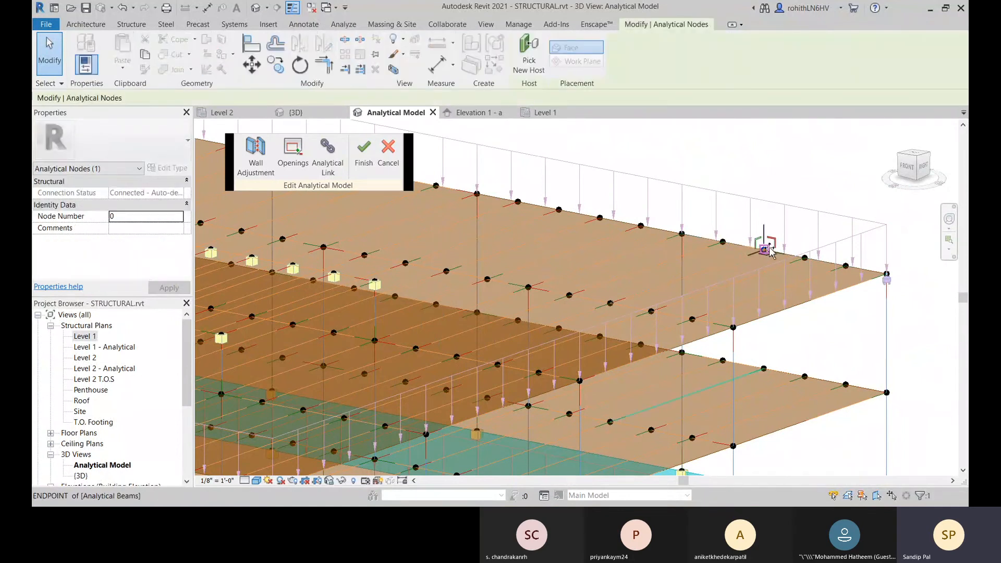
drag(769, 253, 815, 229)
click(807, 260)
click(777, 347)
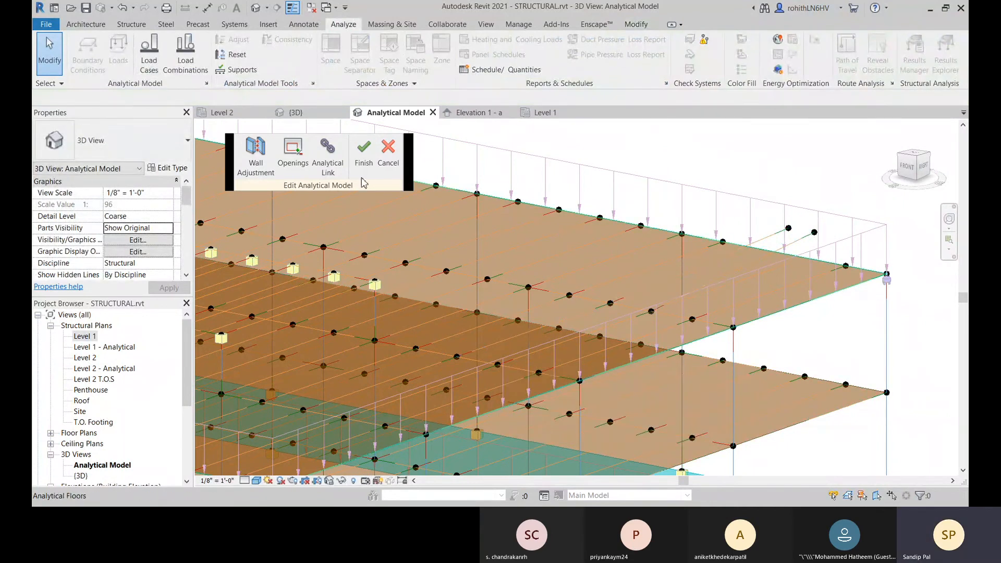
click(363, 157)
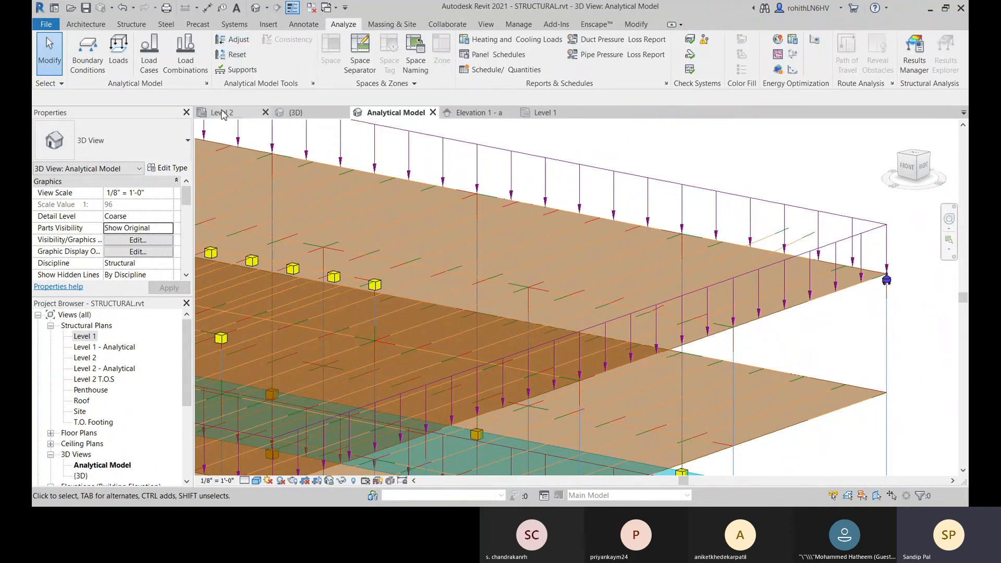
Step: Reset the analytical alignment of the two adjusted beams near the loaded upper floor's corner
click(233, 57)
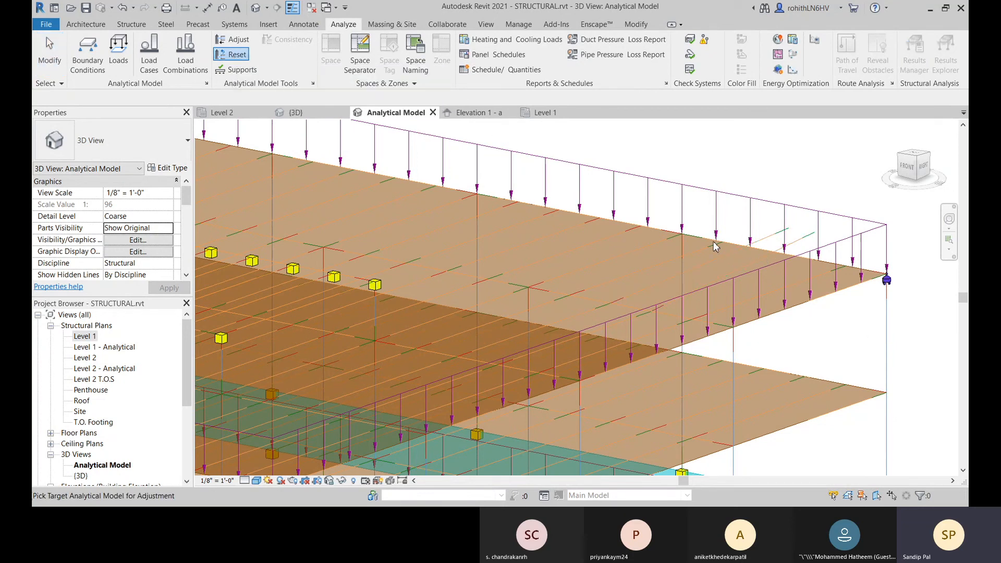
click(753, 250)
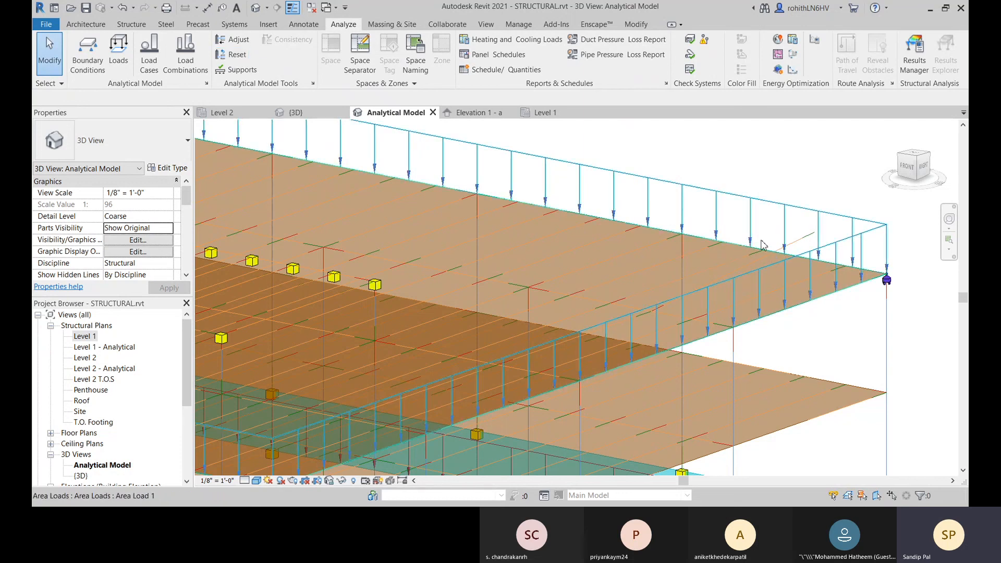
click(232, 54)
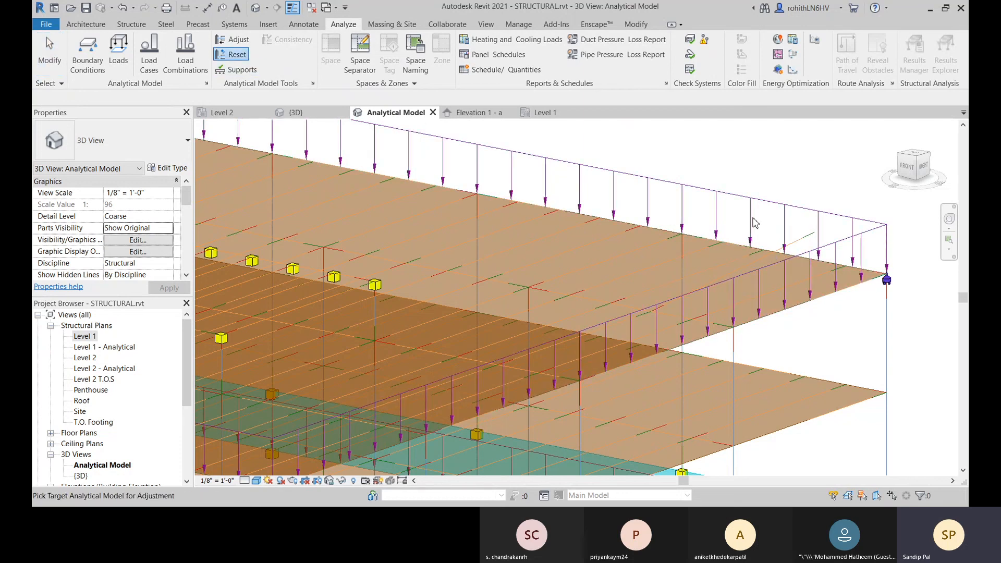
click(807, 243)
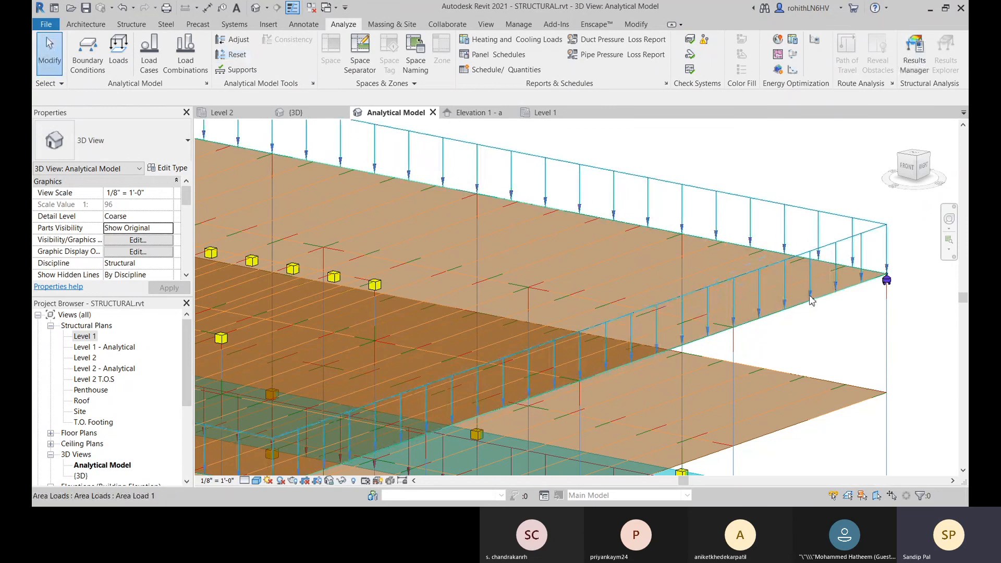
middle_drag(756, 313, 736, 279)
scroll(673, 411, down, 6)
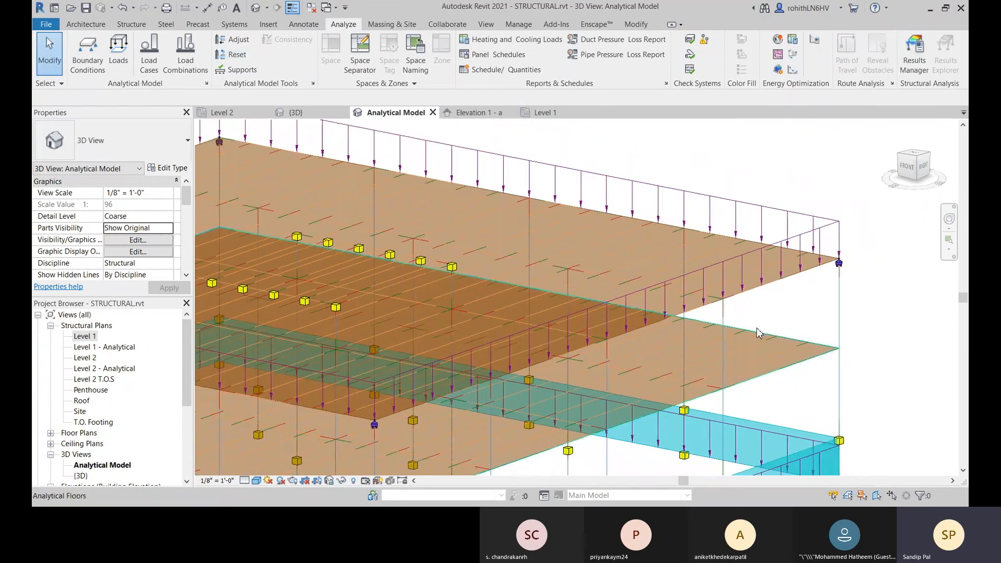
middle_drag(659, 392, 668, 373)
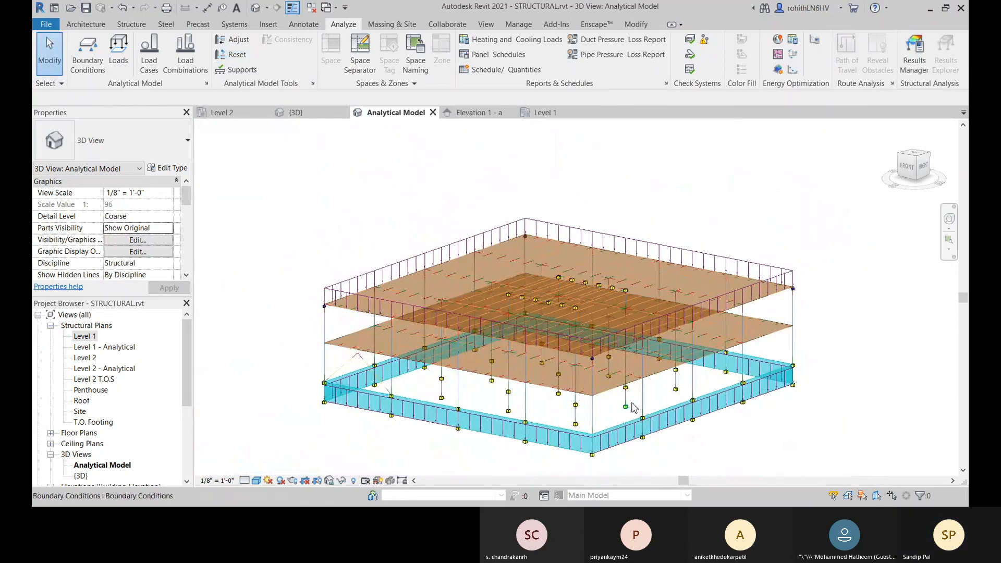